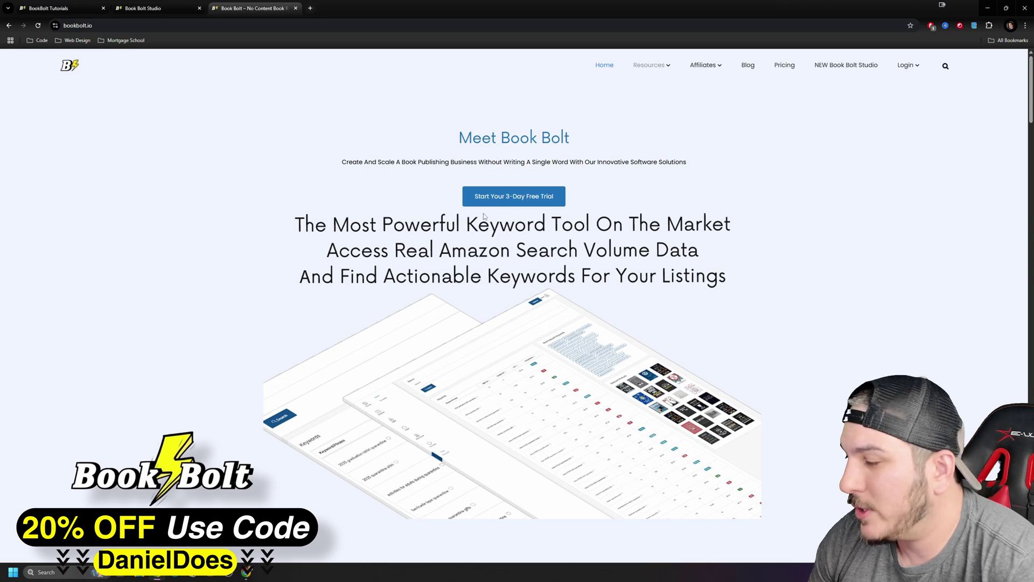
Look over the introduction and product overview at the start of the Book Bolt home page.
scroll(214, 226, down, 1)
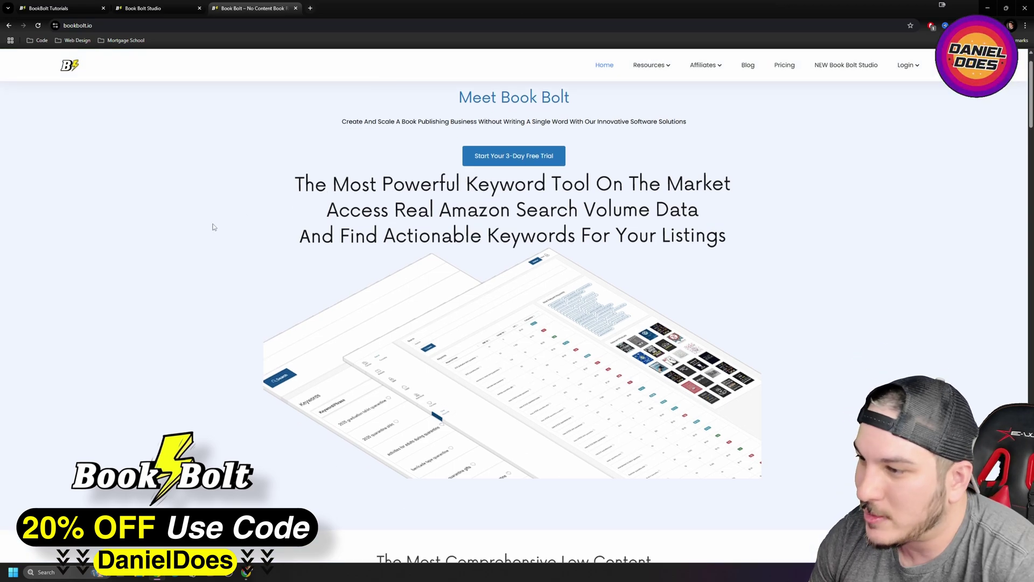
scroll(213, 227, down, 1)
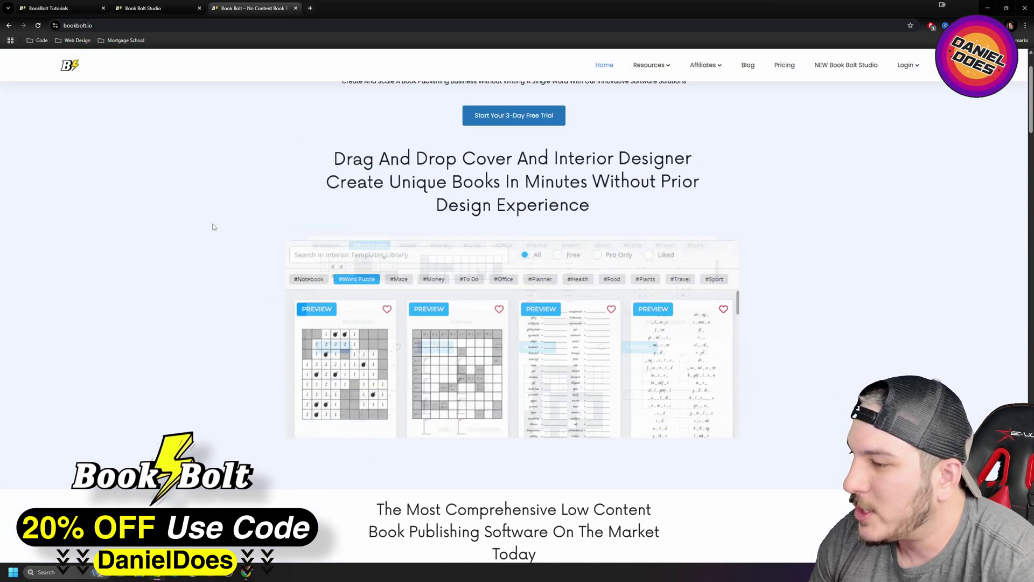
scroll(214, 226, down, 2)
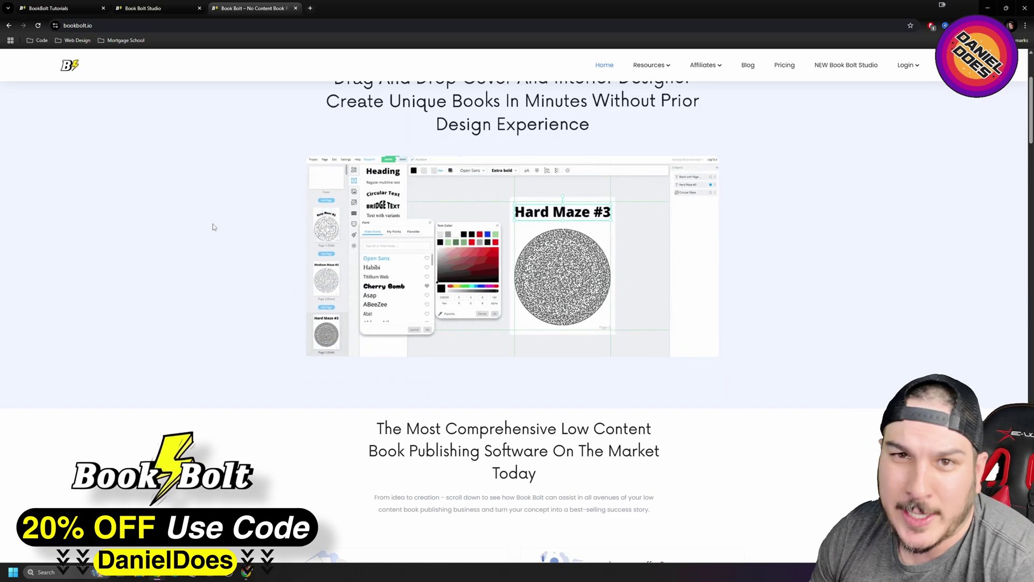
scroll(213, 227, down, 2)
scroll(214, 227, down, 4)
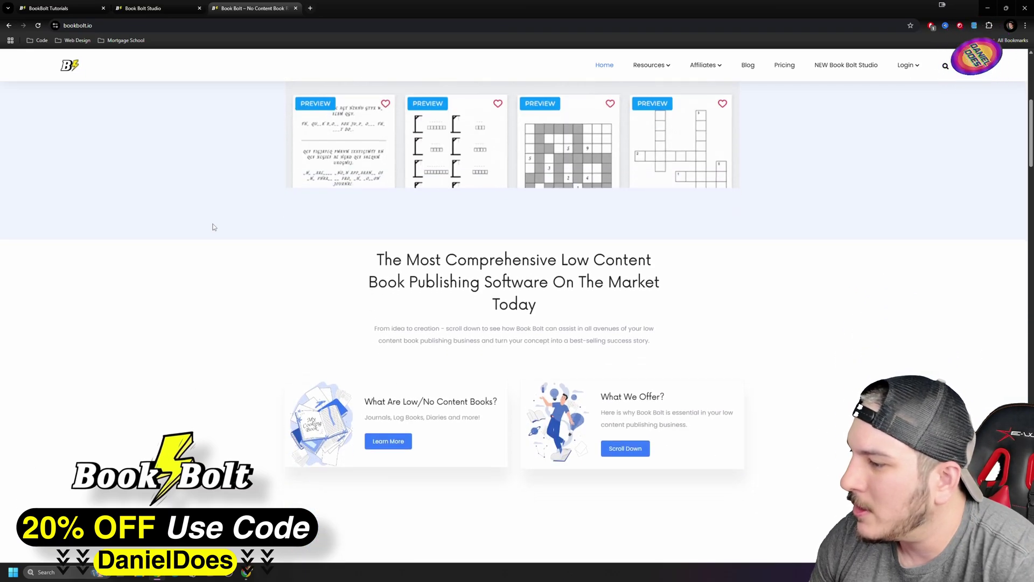
scroll(213, 227, up, 10)
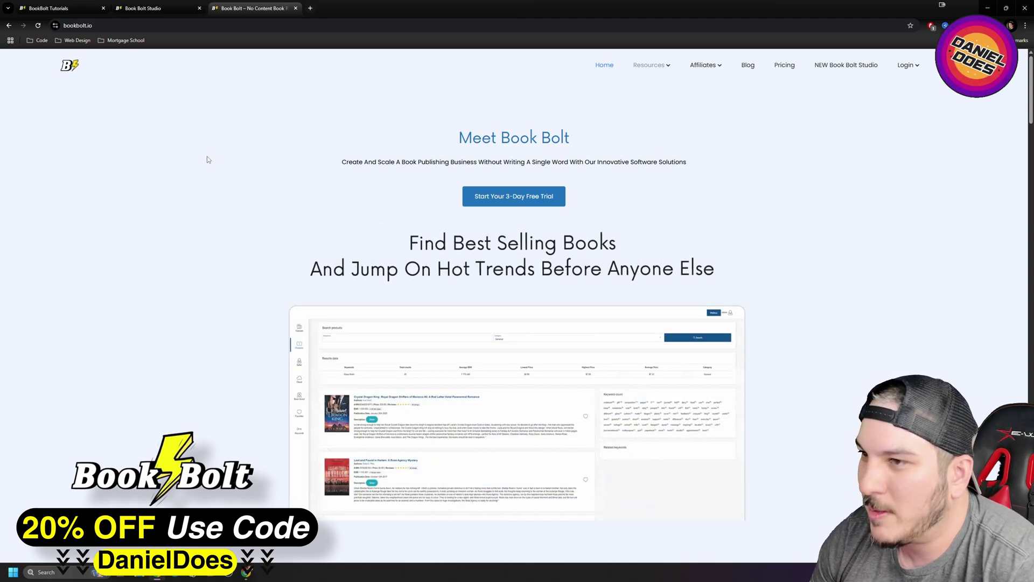
Examine the home page's feature sections on customer research, Book Bolt Studio, interior creation and time-saving utilities.
scroll(208, 161, down, 5)
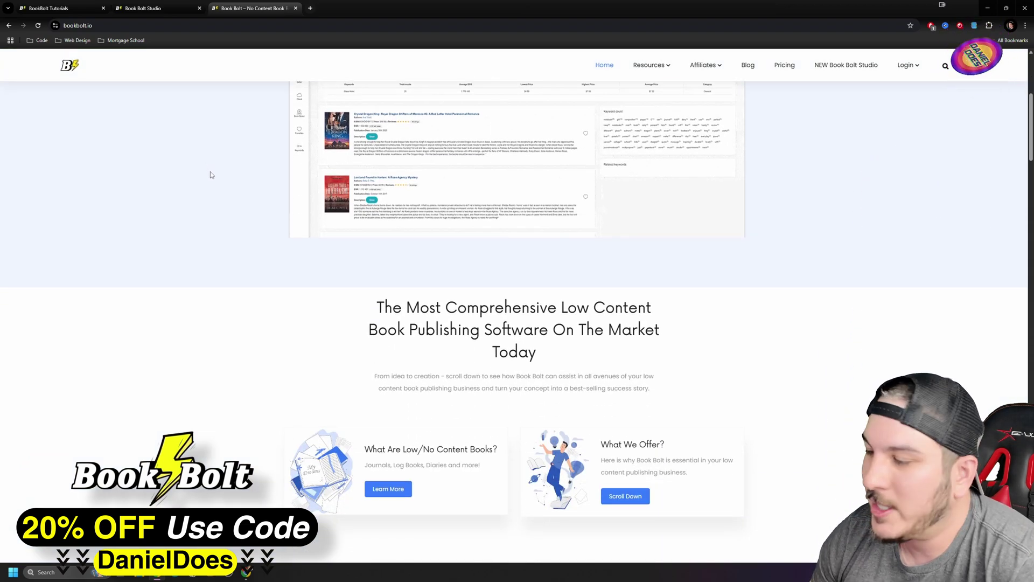
scroll(211, 175, down, 5)
scroll(212, 178, down, 20)
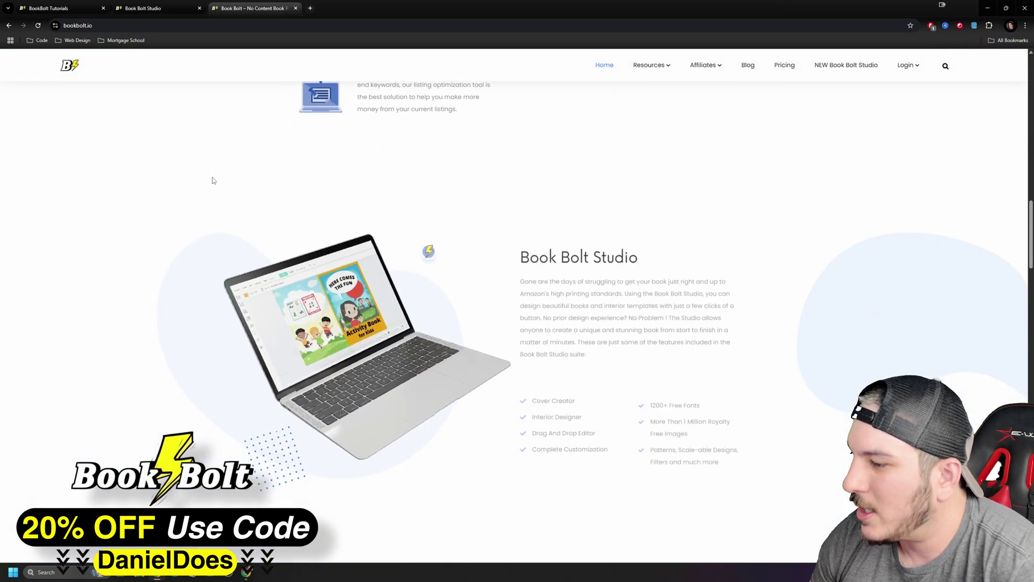
scroll(216, 191, up, 2)
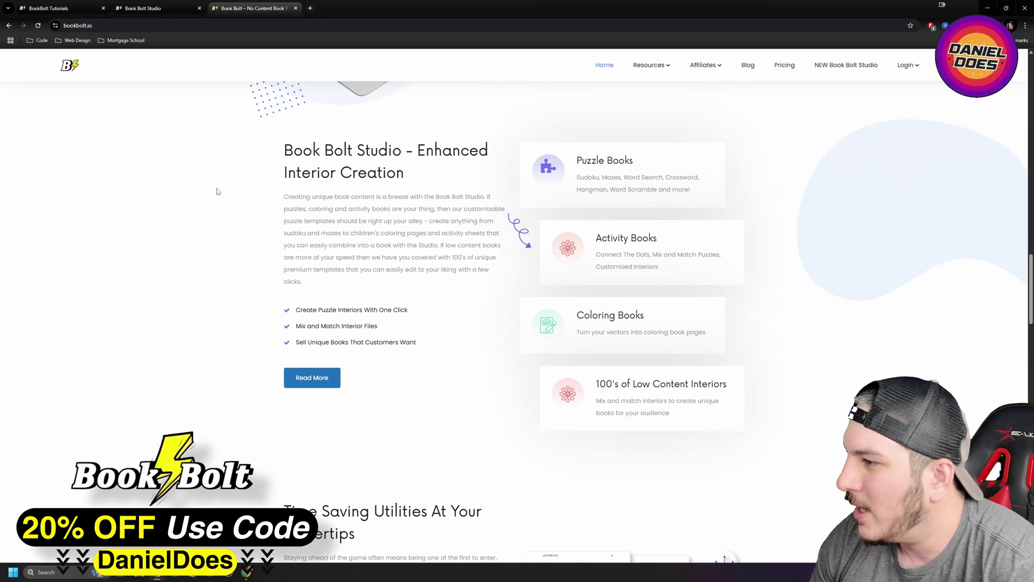
scroll(217, 192, down, 6)
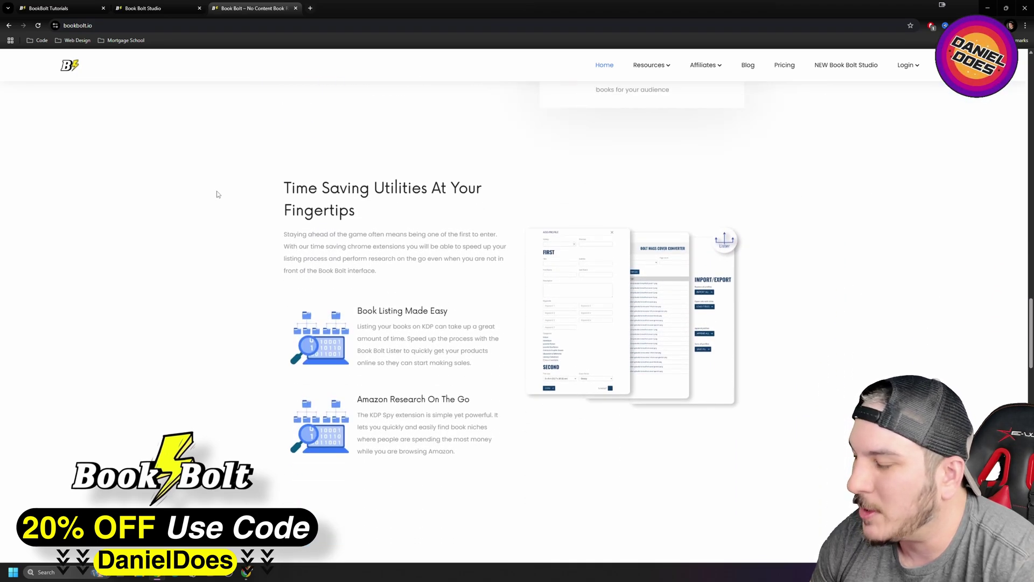
scroll(216, 192, down, 4)
scroll(207, 183, up, 10)
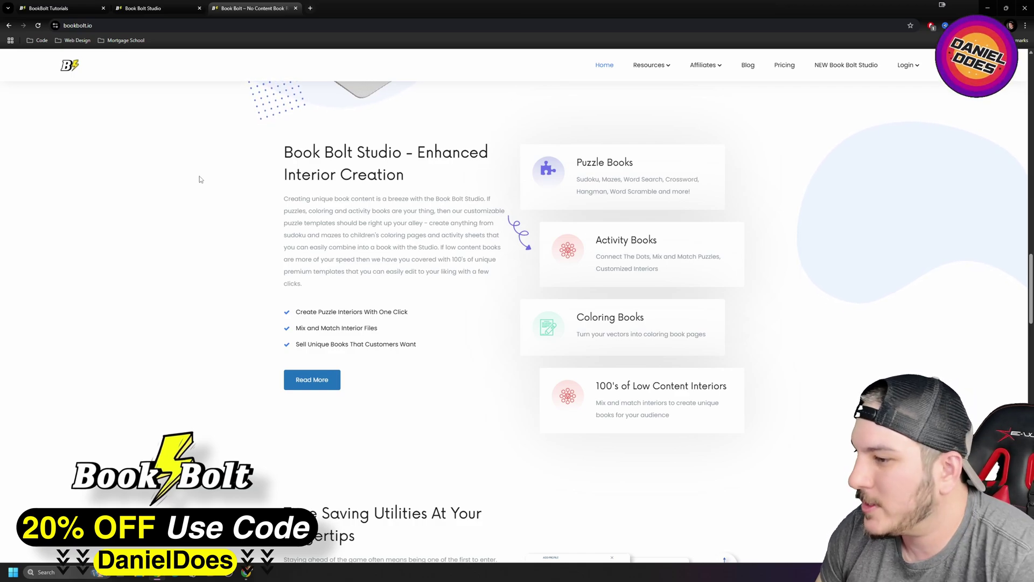
scroll(202, 175, up, 7)
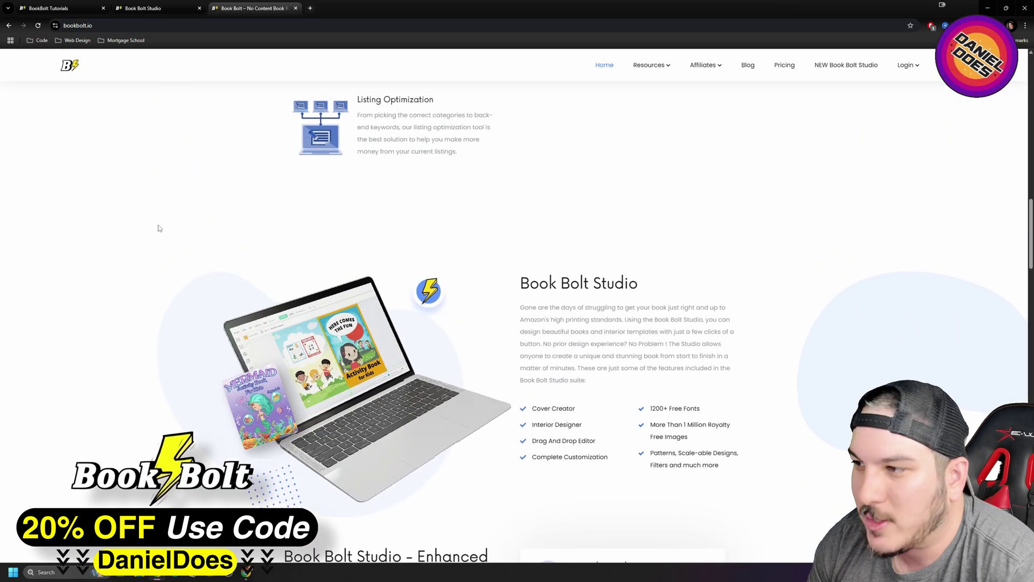
scroll(157, 228, up, 6)
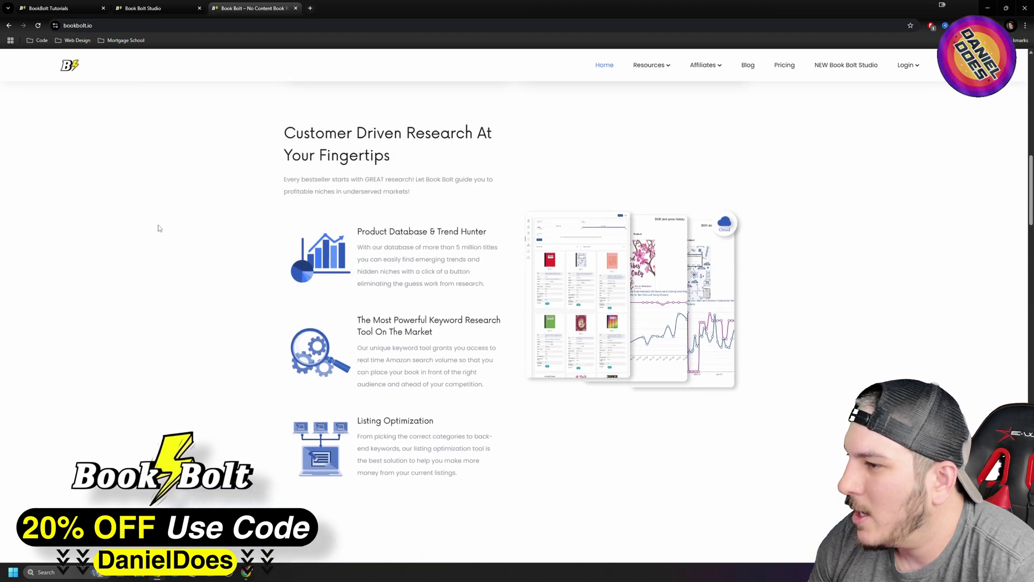
scroll(216, 272, down, 8)
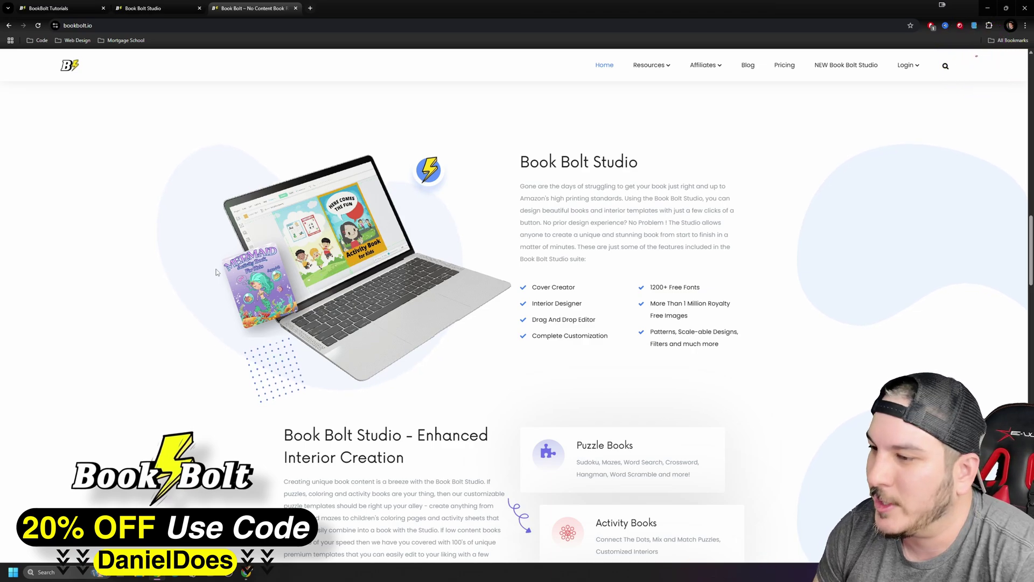
scroll(226, 232, up, 5)
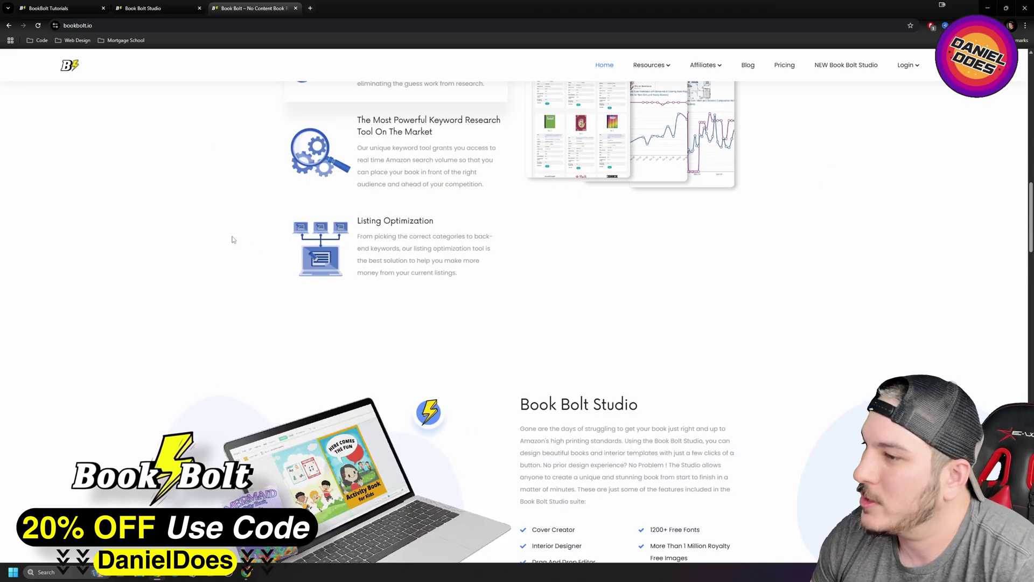
scroll(232, 239, up, 3)
Switch past the tutorials page to Book Bolt Studio and view the Sudoku travel book's front matter, pages 1 to 4.
click(54, 8)
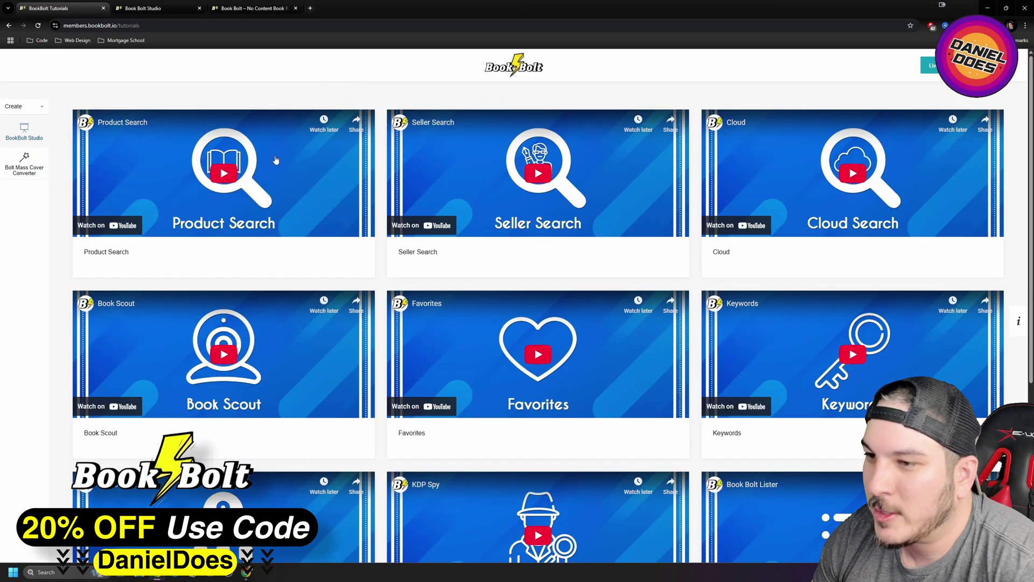
key(ctrl+Tab)
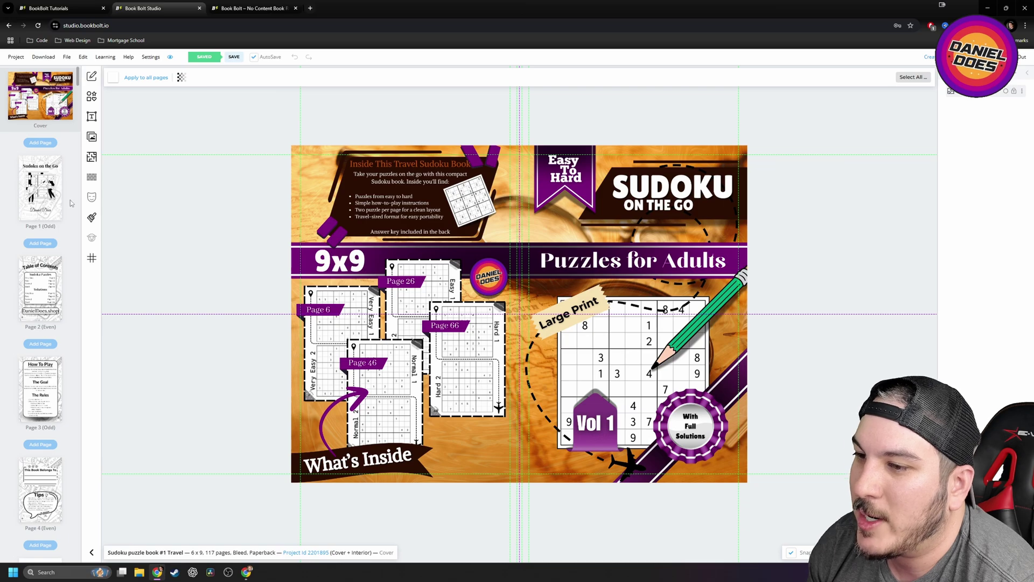
click(54, 198)
click(54, 294)
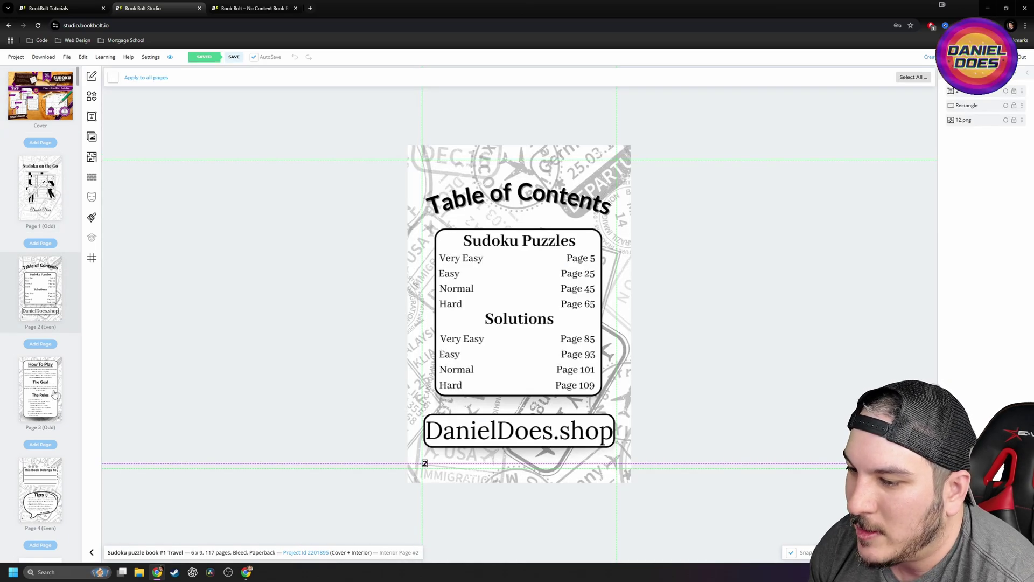
click(54, 394)
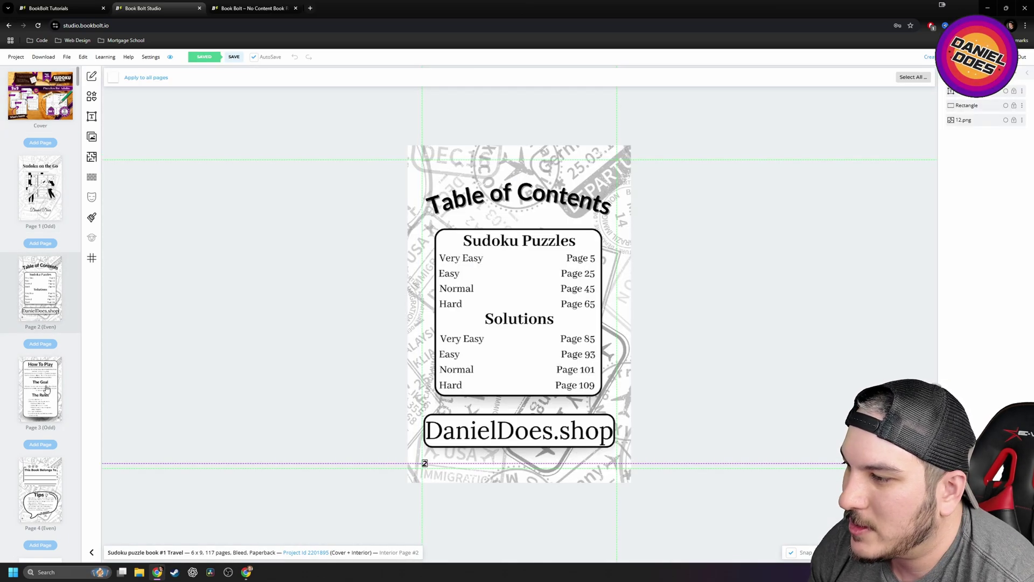
click(48, 383)
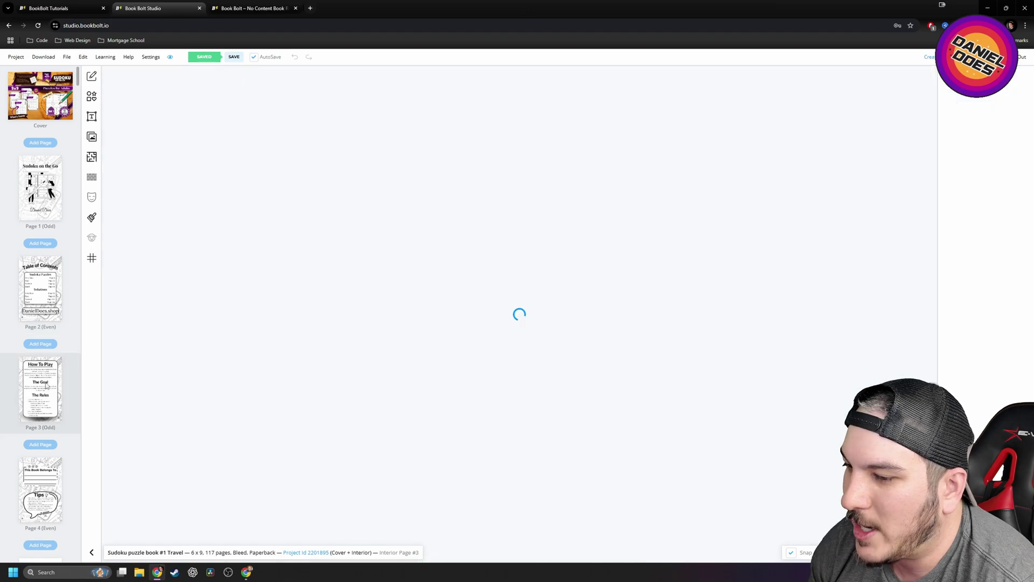
scroll(52, 369, down, 3)
click(52, 366)
View the Very Easy chapter title on page 5 and the first puzzle page, page 6.
scroll(54, 323, down, 3)
click(53, 266)
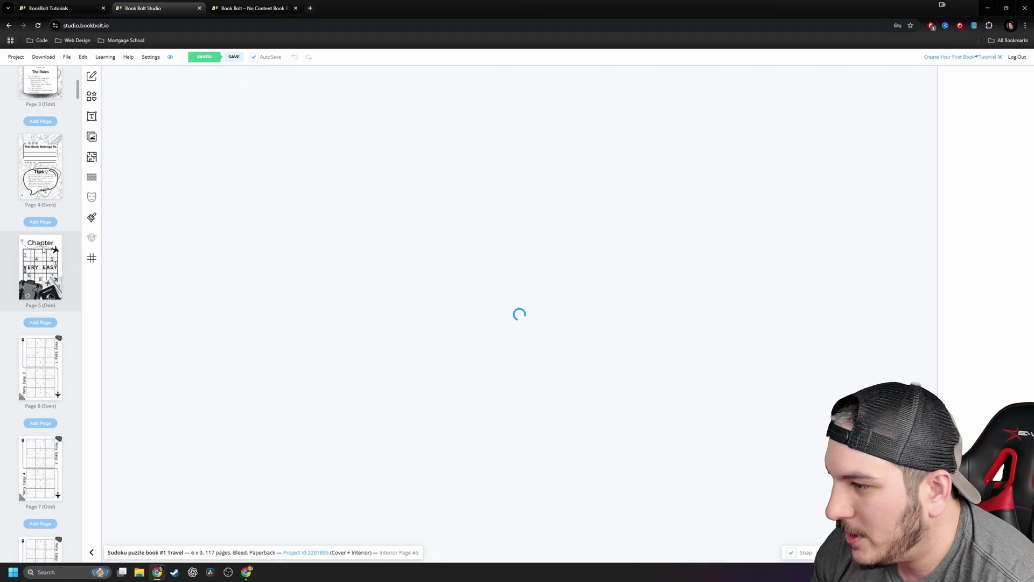
scroll(33, 248, down, 2)
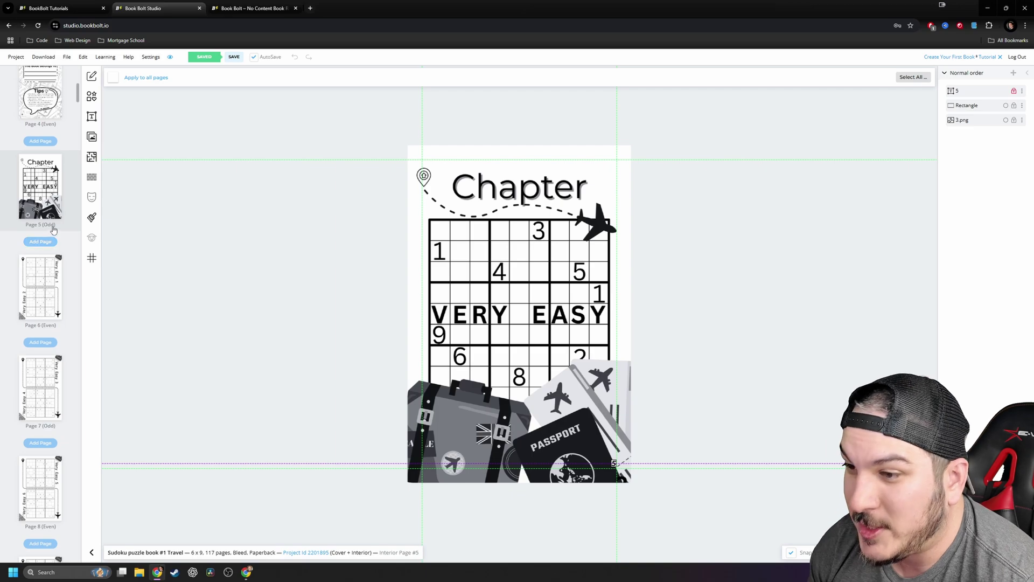
scroll(59, 231, down, 2)
scroll(61, 231, down, 2)
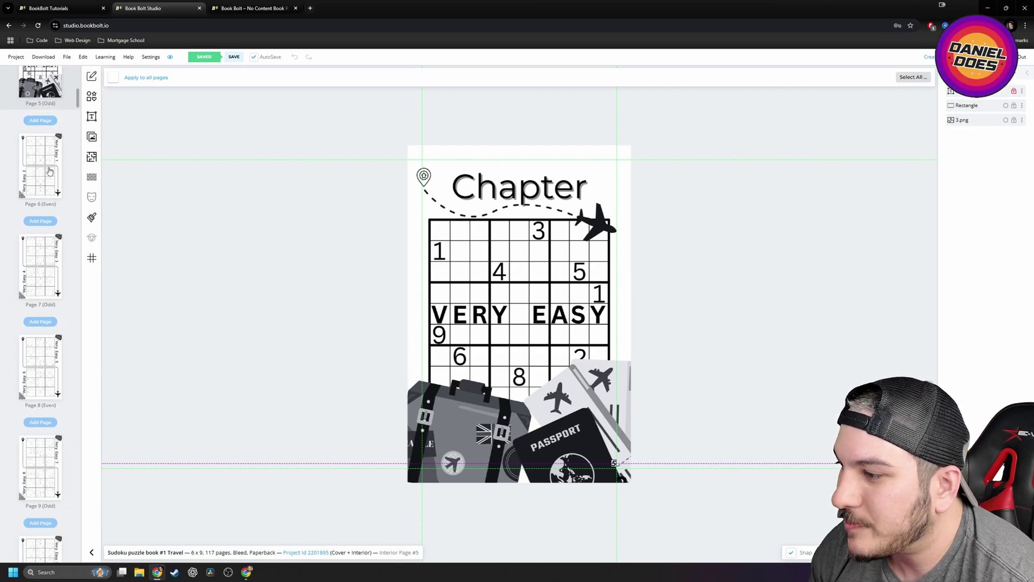
click(52, 170)
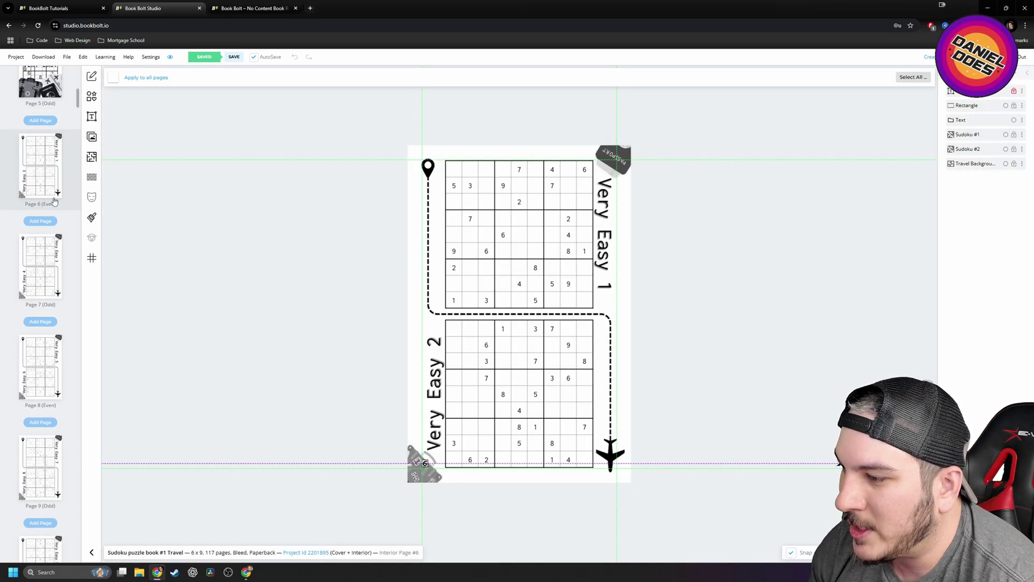
View the Easy, Normal and Hard chapter title pages on pages 25, 45 and 65.
scroll(54, 205, down, 5)
scroll(54, 204, down, 20)
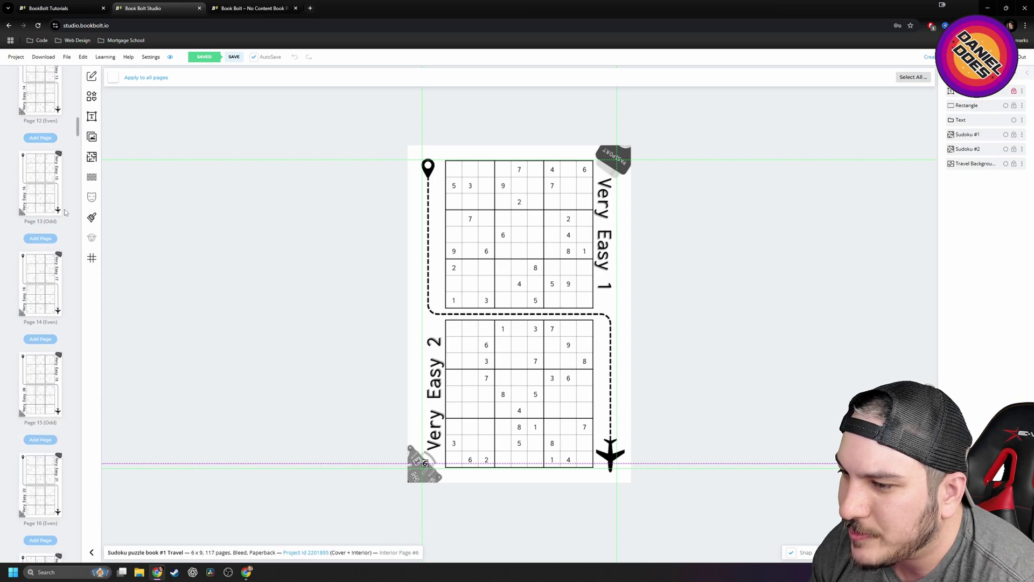
scroll(63, 249, down, 10)
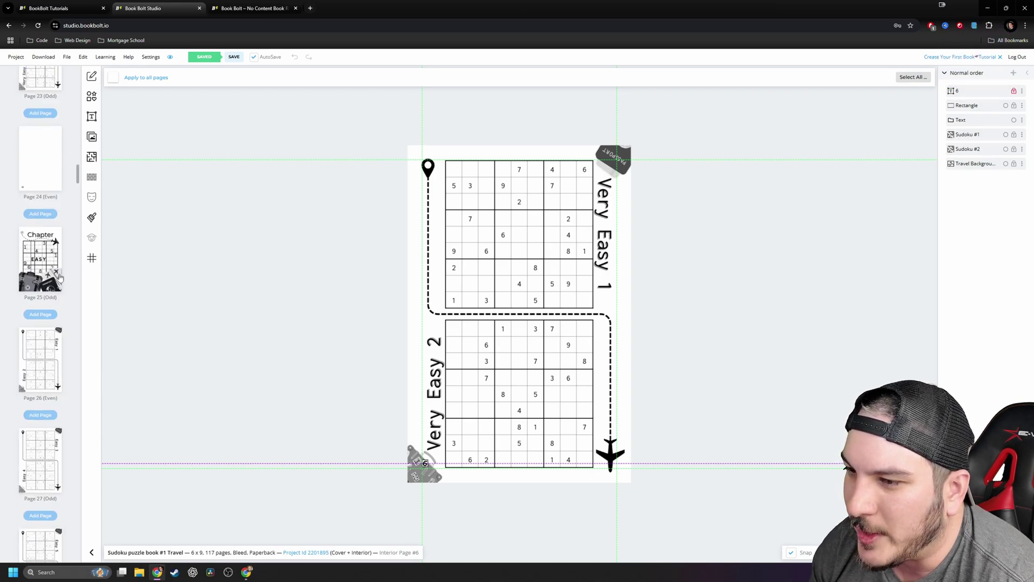
click(51, 275)
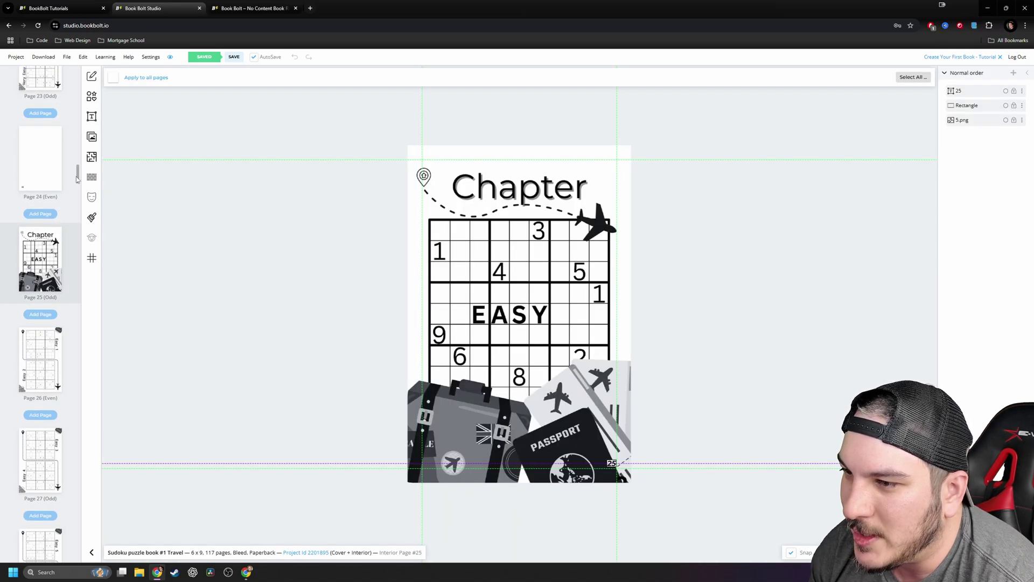
drag(77, 175, 91, 263)
click(41, 286)
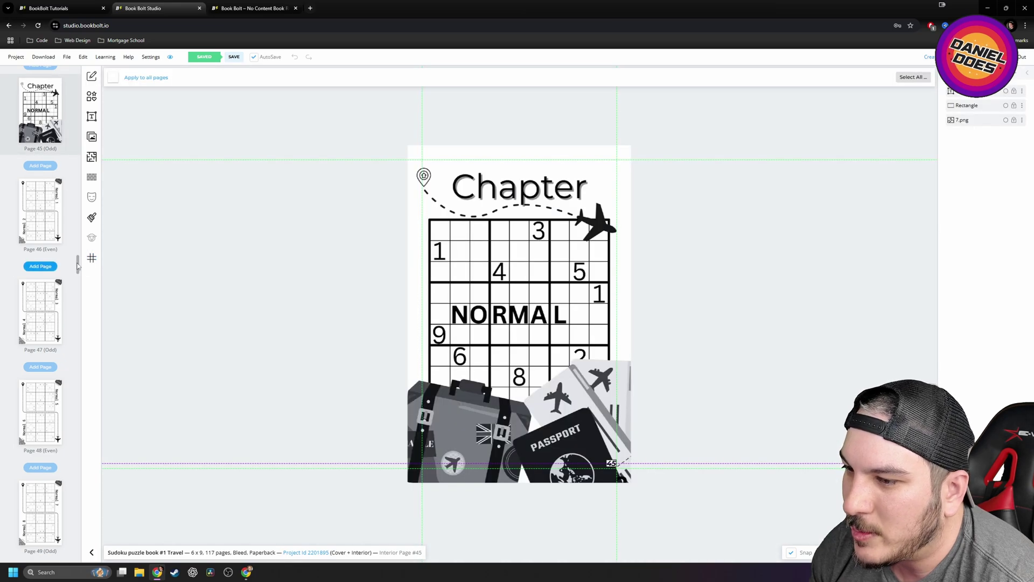
drag(78, 265, 86, 343)
click(56, 380)
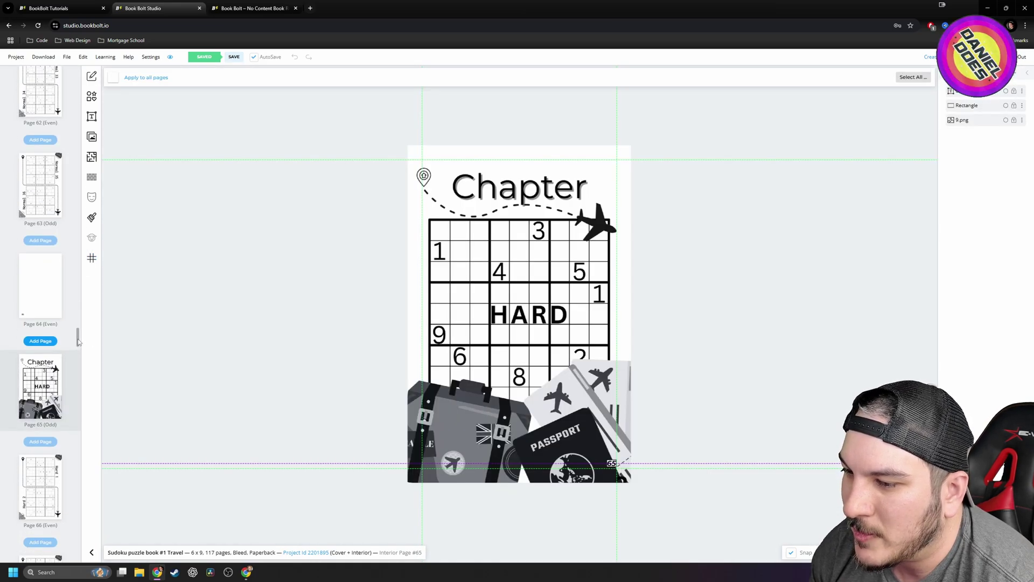
View the solution grids on pages 86 and 87 and the closing Thank You page, page 117.
drag(78, 342, 79, 428)
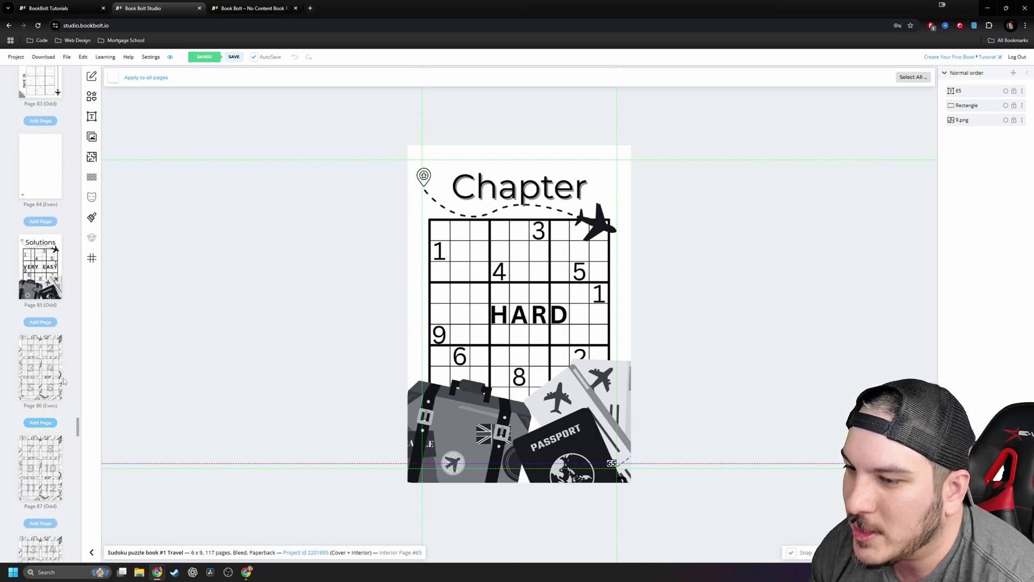
click(39, 387)
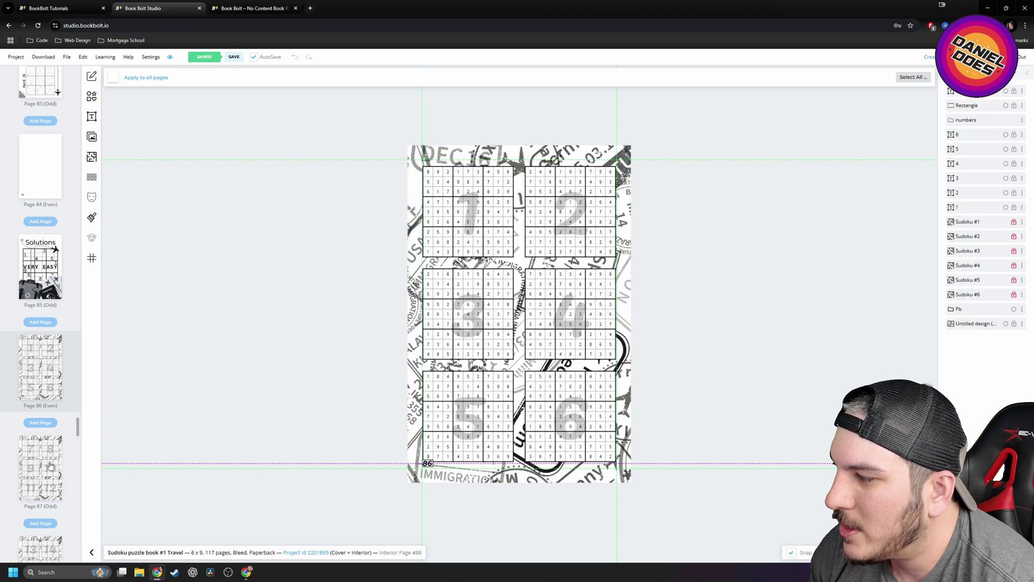
click(51, 462)
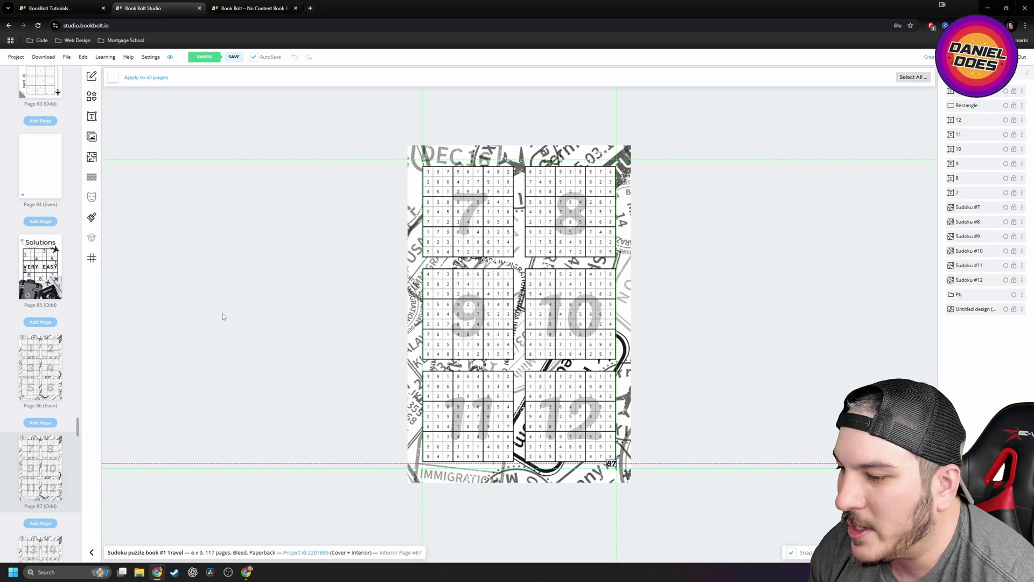
drag(79, 429, 79, 555)
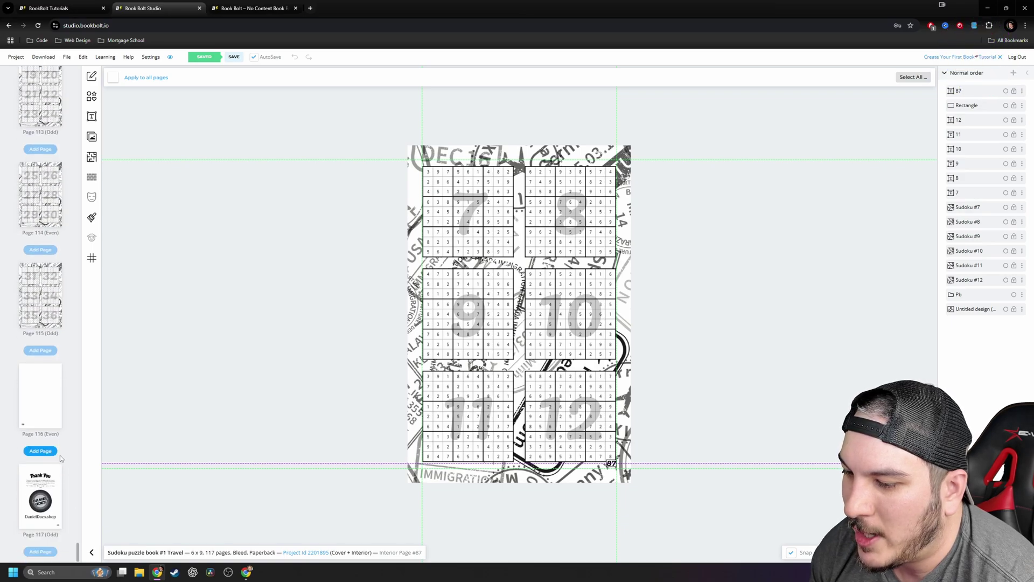
click(54, 494)
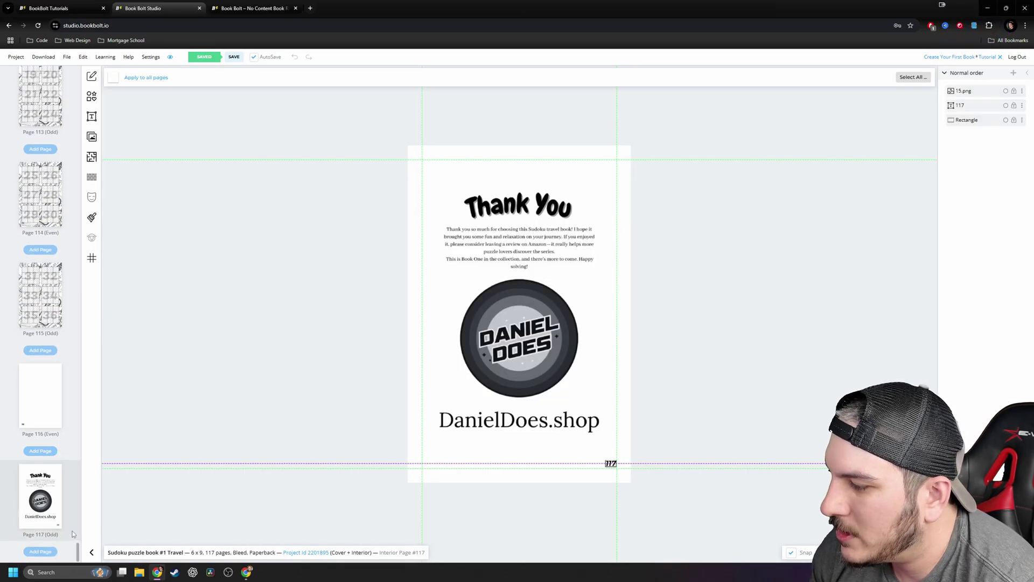
Create a paperback cover and interior project named "Sudoku puzzle book test": 6 x 9 in, black & white on white paper, bleed, 24 pages.
drag(77, 550, 67, 93)
click(57, 97)
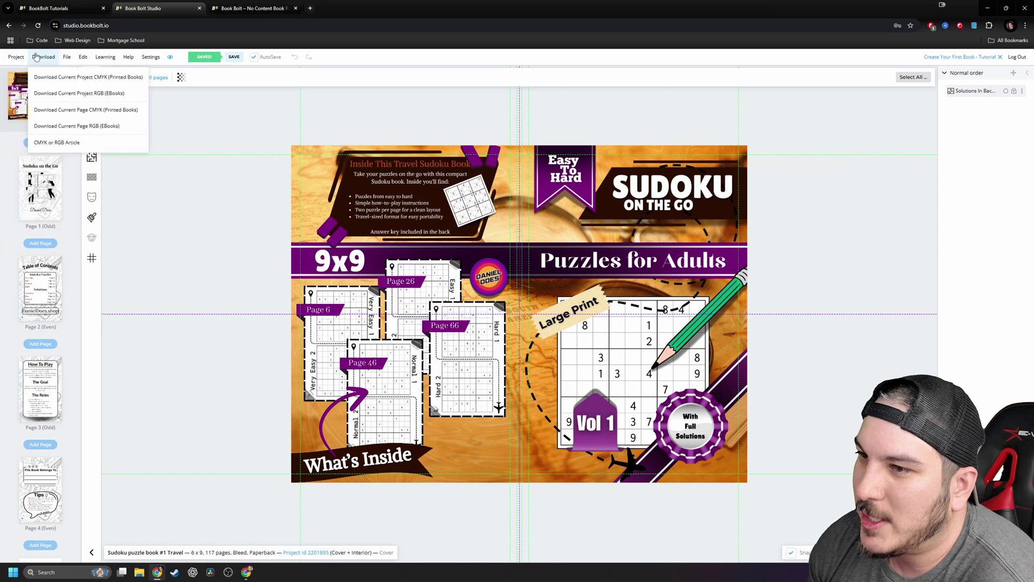
click(17, 58)
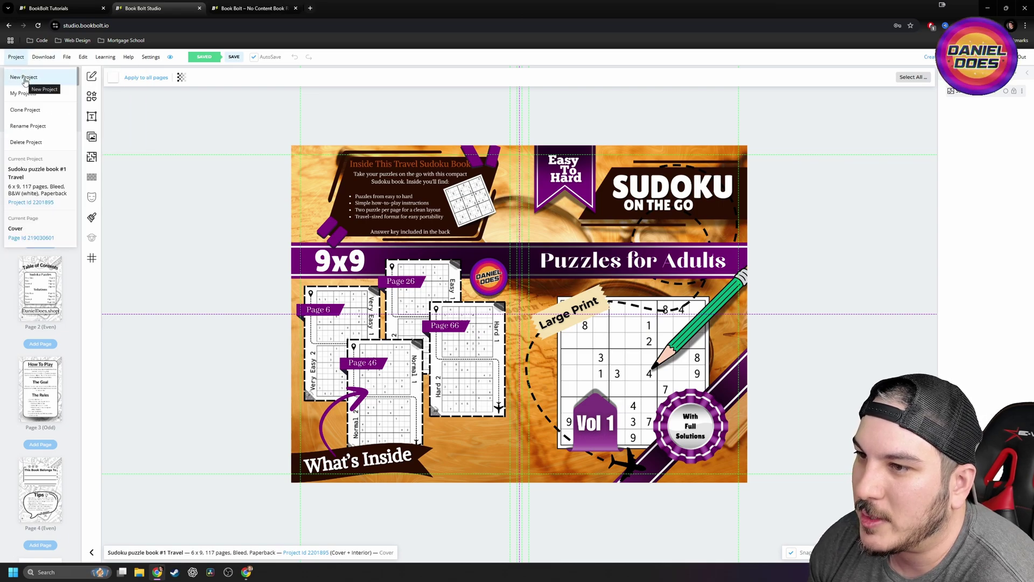
click(42, 80)
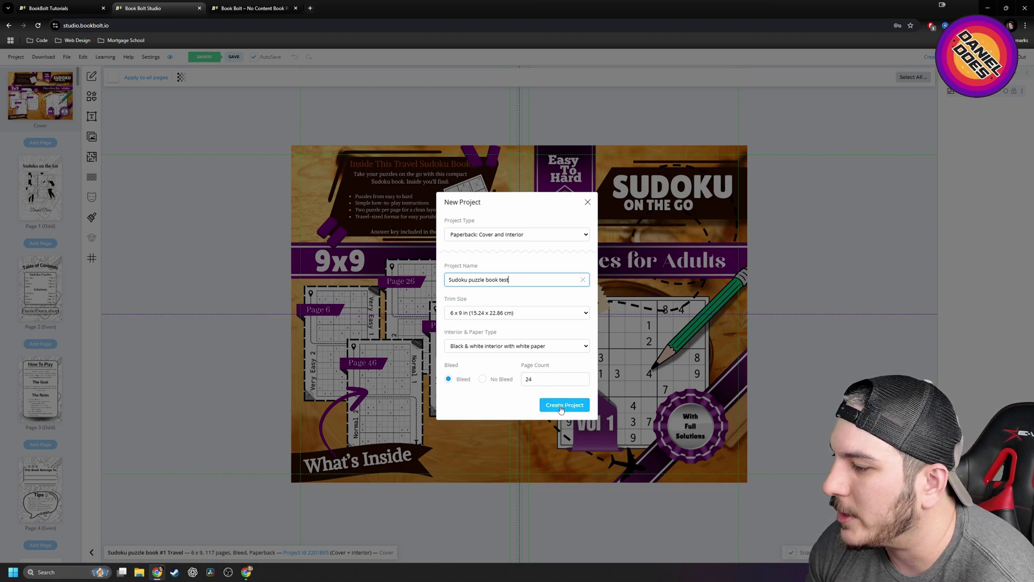
click(573, 410)
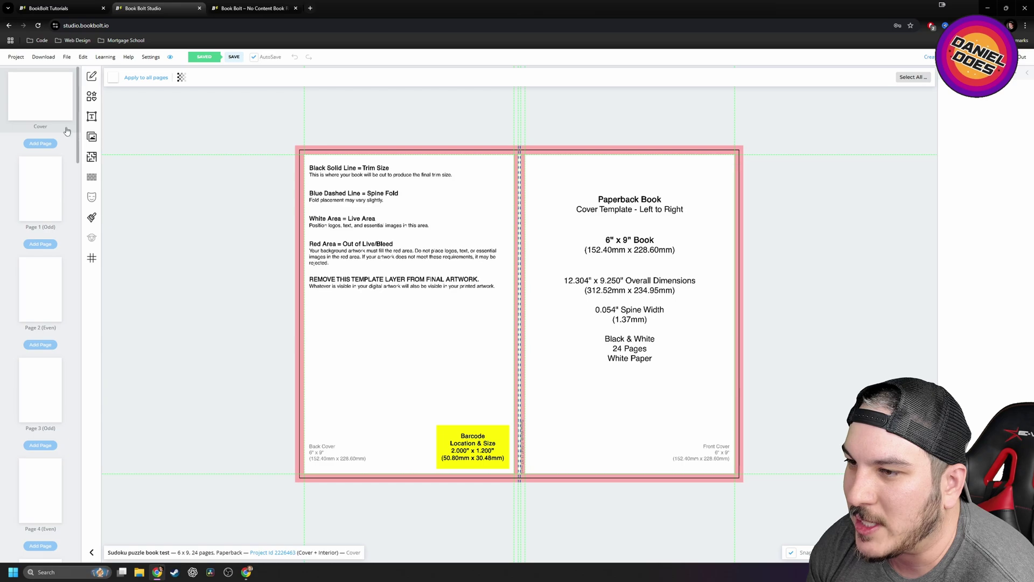
Select page 1 of the blank book and open the Interior Templates Library for it.
click(38, 186)
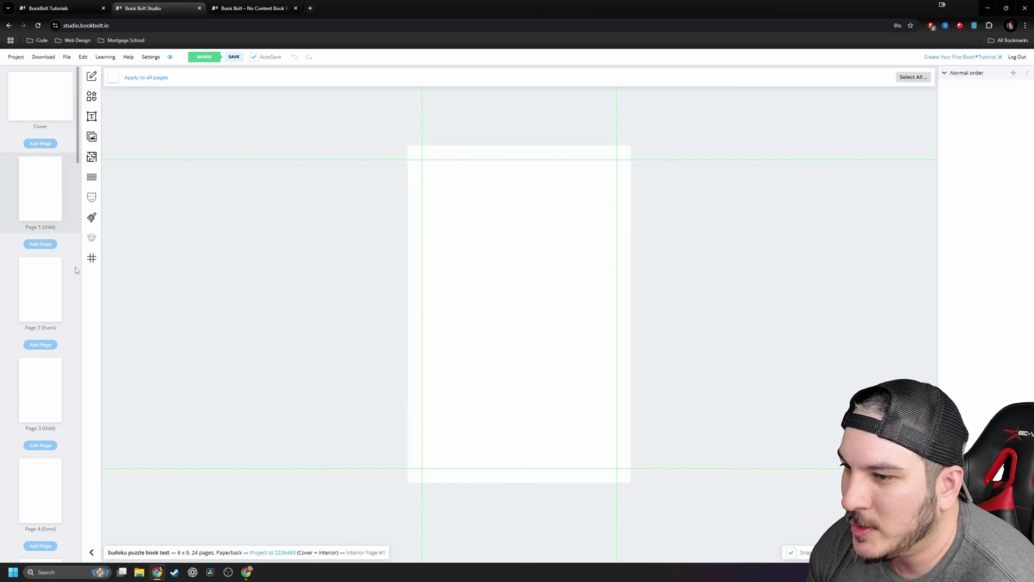
click(96, 156)
scroll(348, 208, down, 15)
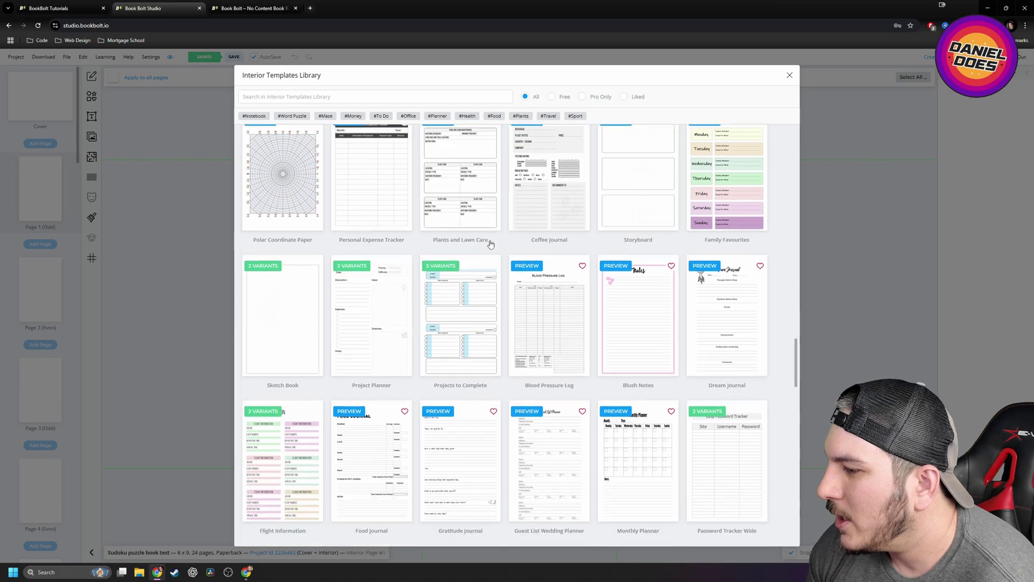
scroll(513, 252, up, 20)
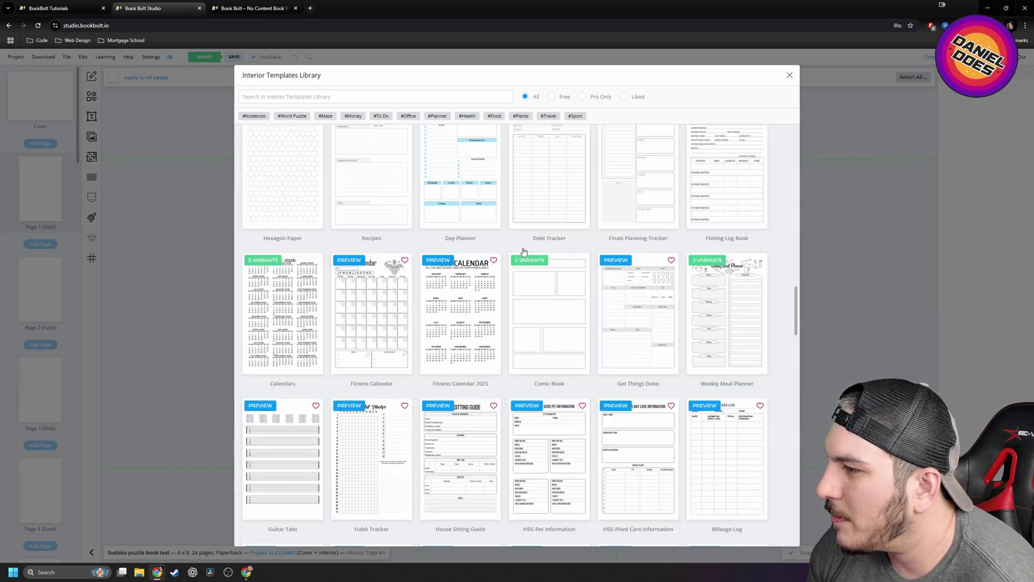
scroll(540, 251, up, 3)
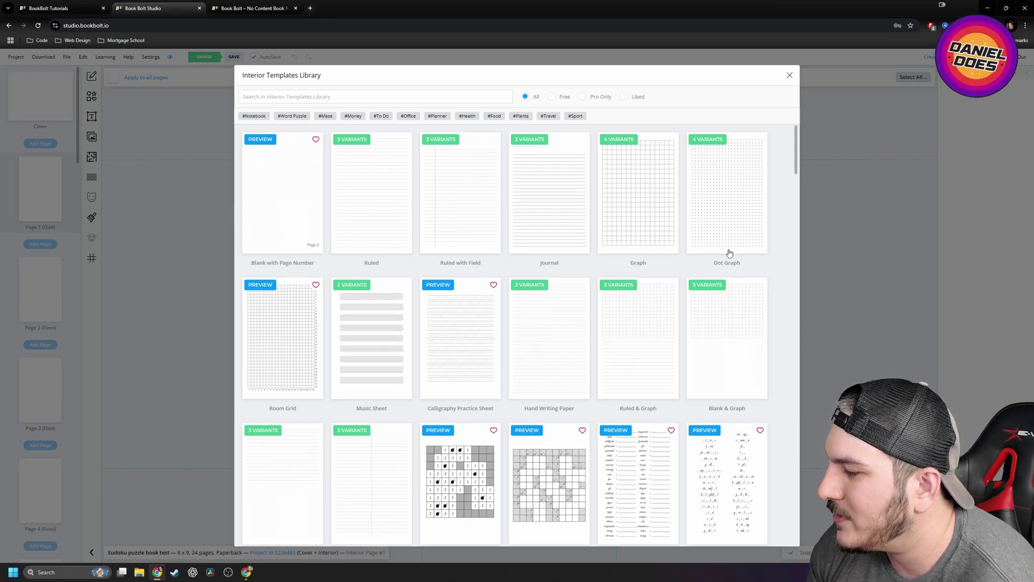
Examine the puzzle templates in the library, such as MineFinder, Kakuro, Crossword, Sudoku and the word and number searches.
scroll(728, 258, down, 2)
scroll(431, 315, down, 1)
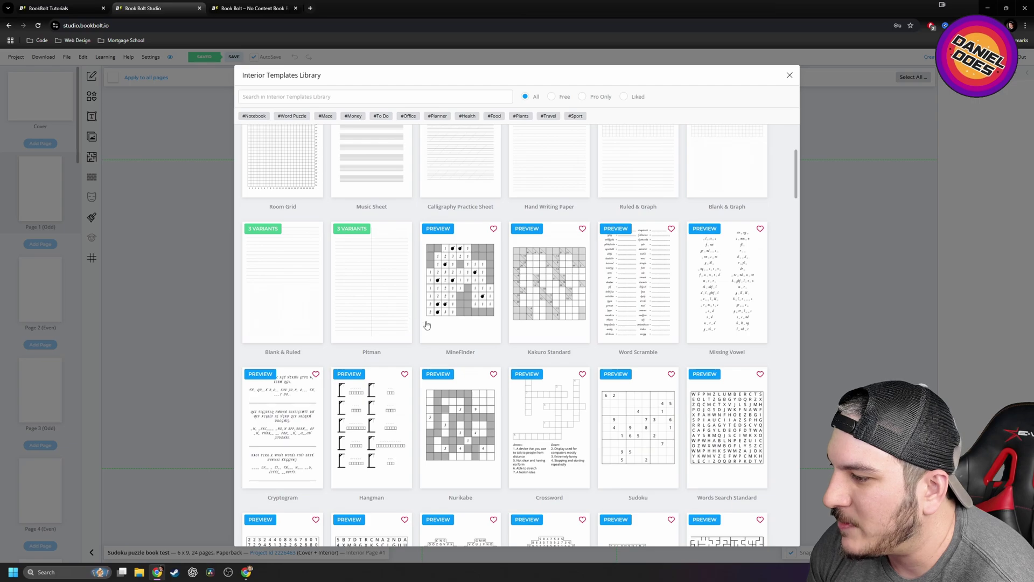
scroll(518, 307, down, 1)
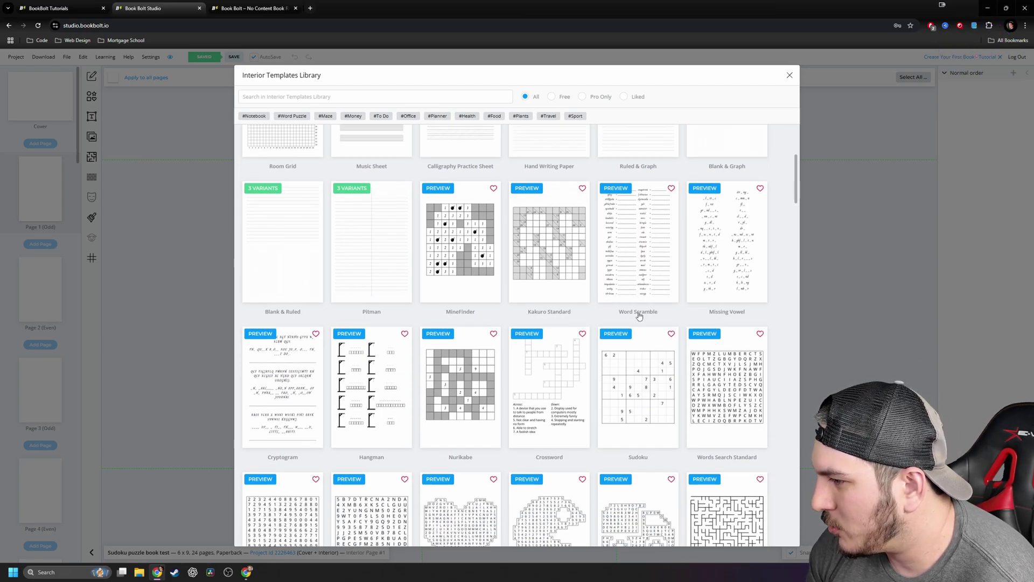
scroll(684, 317, down, 1)
scroll(679, 260, down, 2)
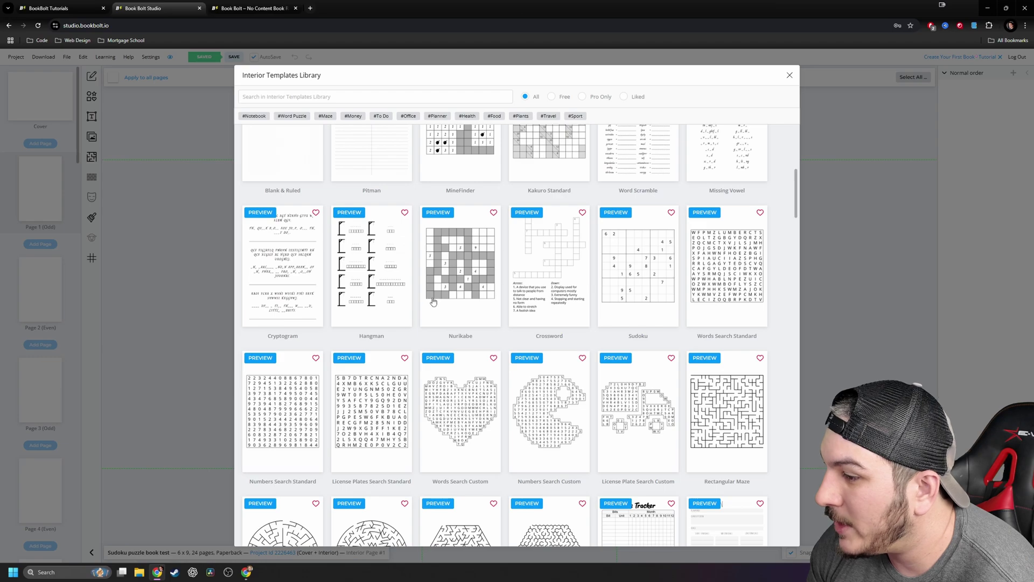
scroll(586, 360, down, 1)
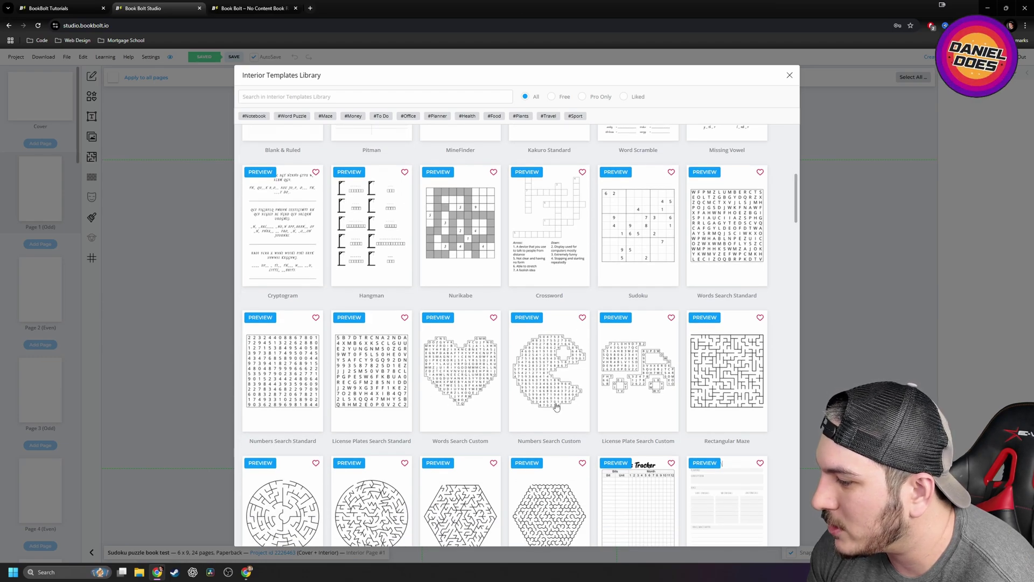
scroll(690, 377, down, 2)
scroll(668, 323, up, 2)
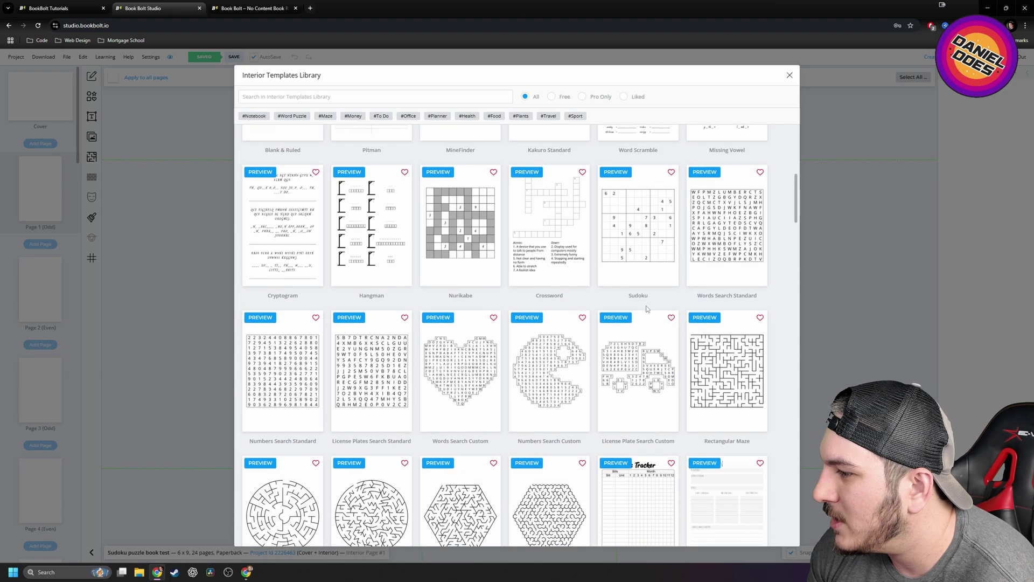
Examine the maze, tracker, to-do, planner, journal and calendar templates further down the library.
scroll(662, 250, down, 6)
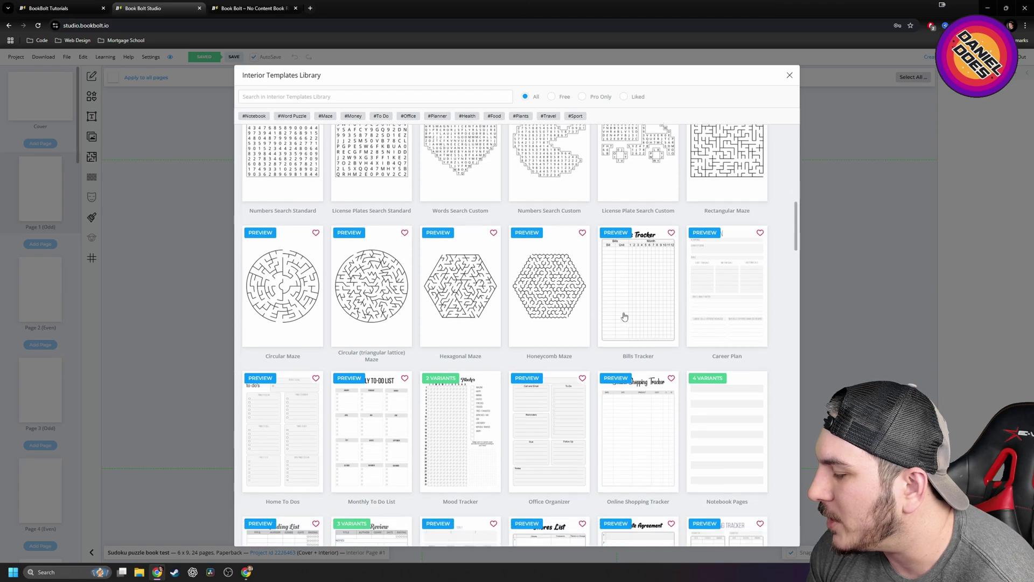
scroll(439, 326, down, 2)
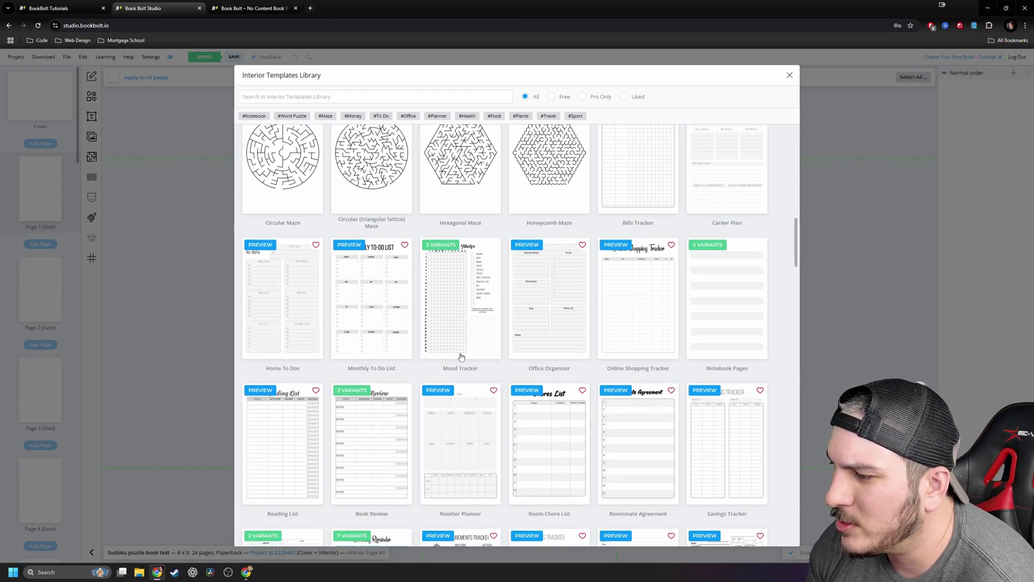
scroll(533, 367, down, 3)
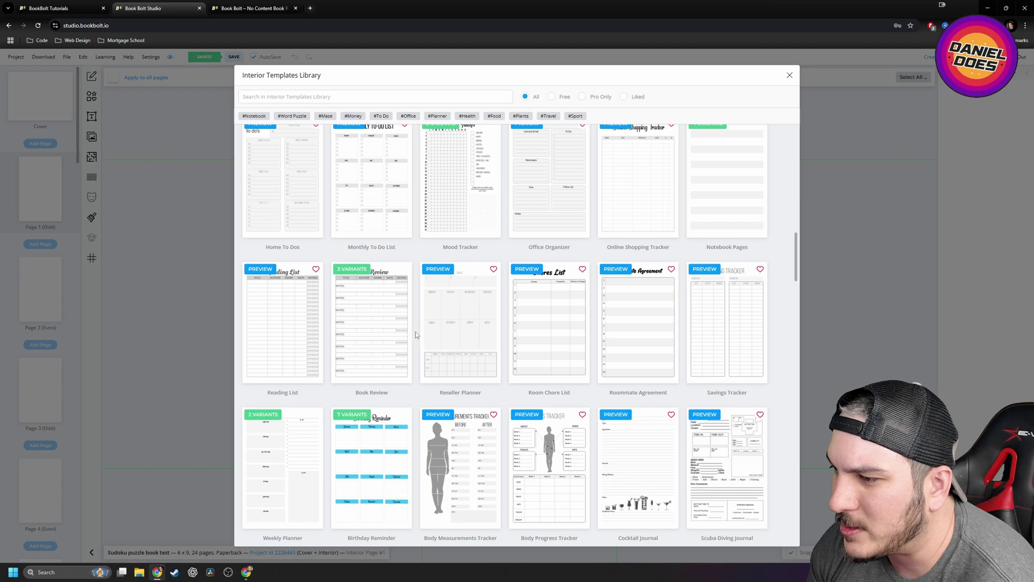
scroll(381, 329, down, 3)
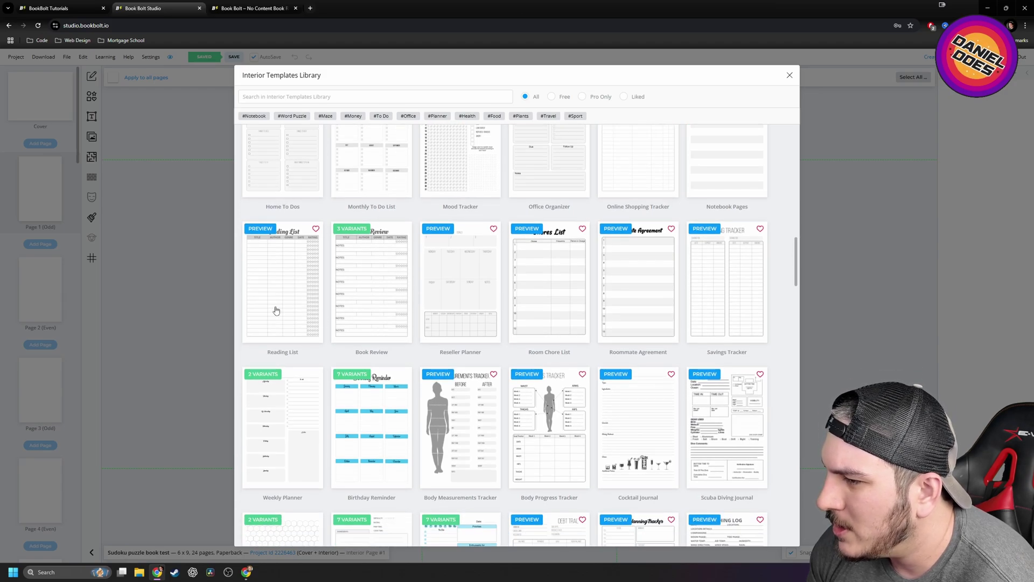
scroll(490, 345, down, 1)
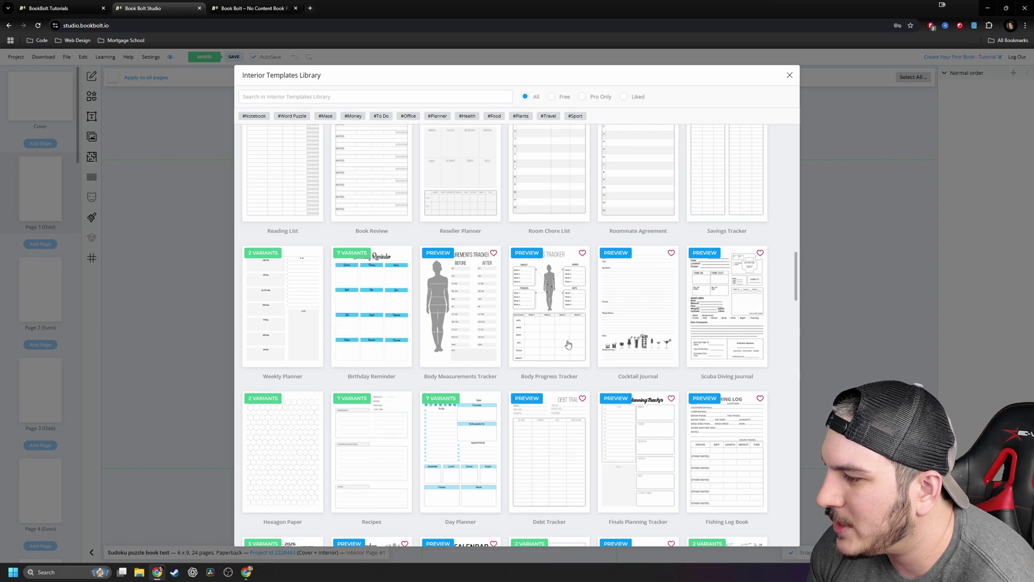
scroll(598, 340, down, 2)
scroll(598, 336, down, 4)
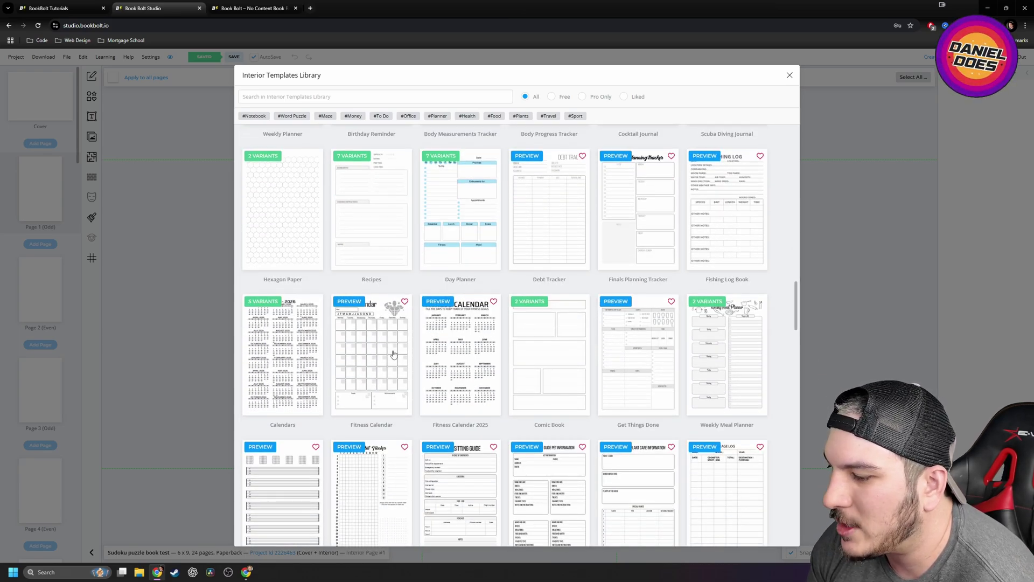
Go back to the puzzle templates in the library and choose the Sudoku template.
scroll(470, 345, up, 2)
scroll(470, 346, up, 10)
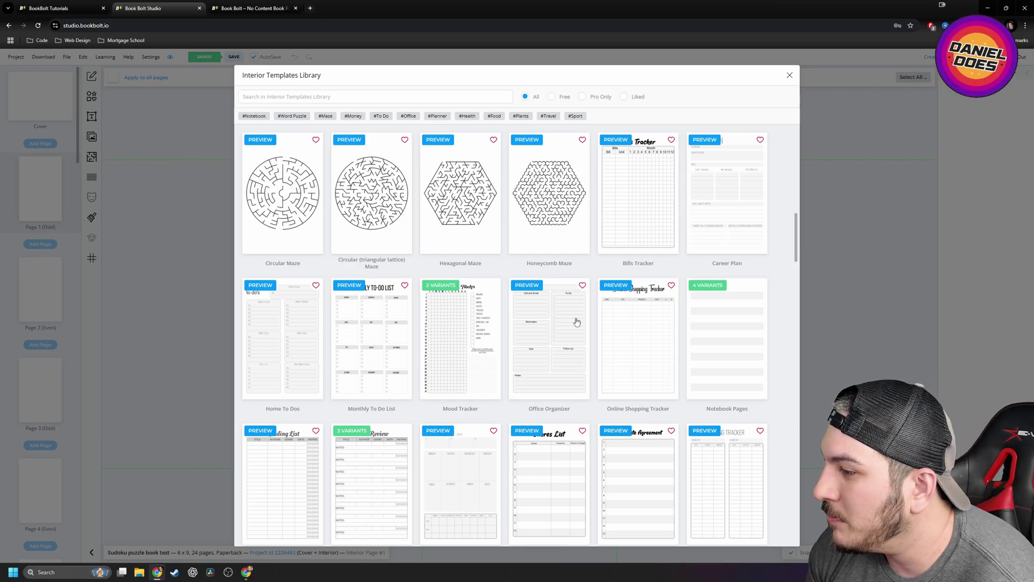
scroll(619, 334, up, 3)
scroll(623, 336, up, 2)
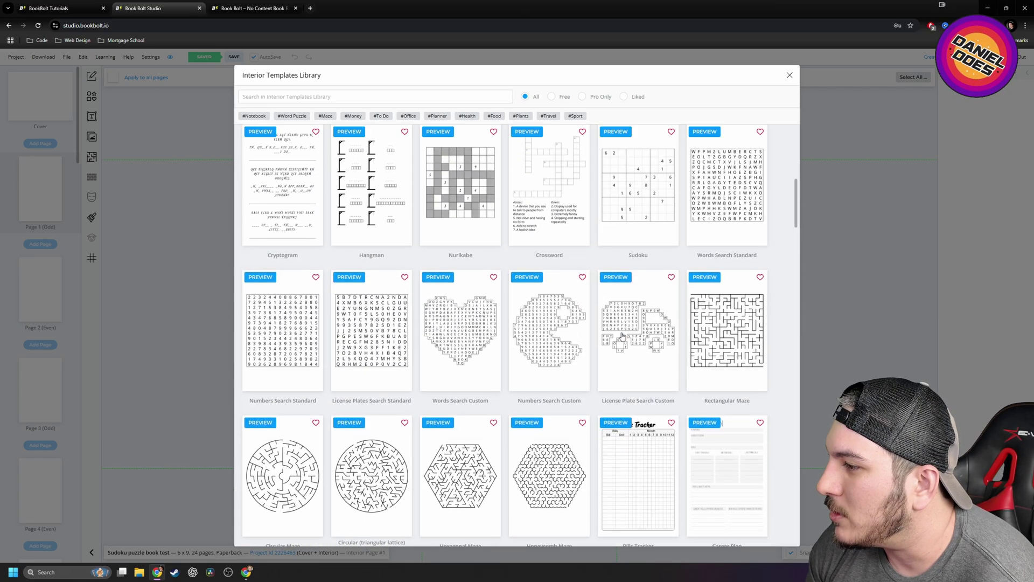
scroll(622, 336, down, 20)
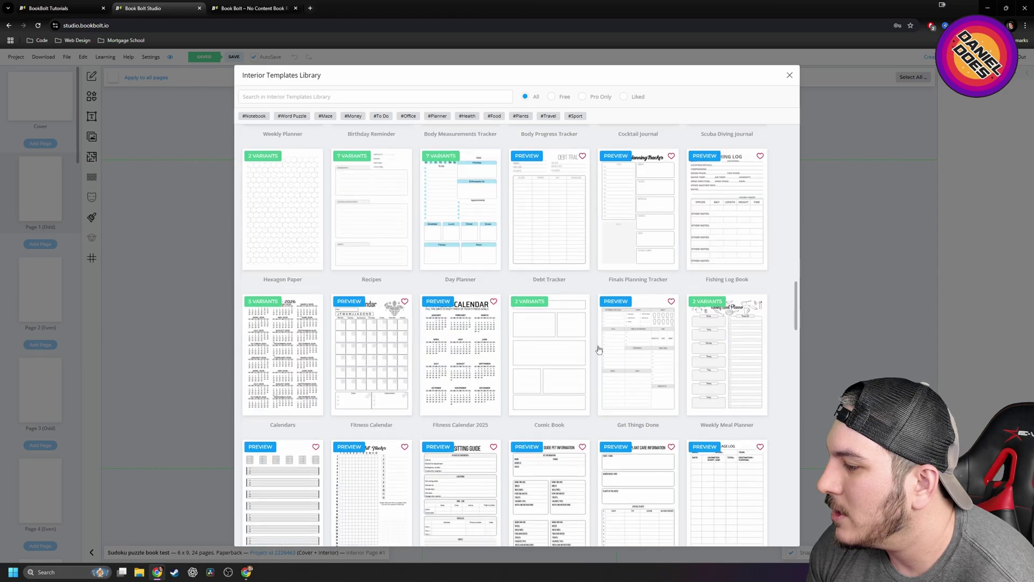
scroll(614, 409, up, 18)
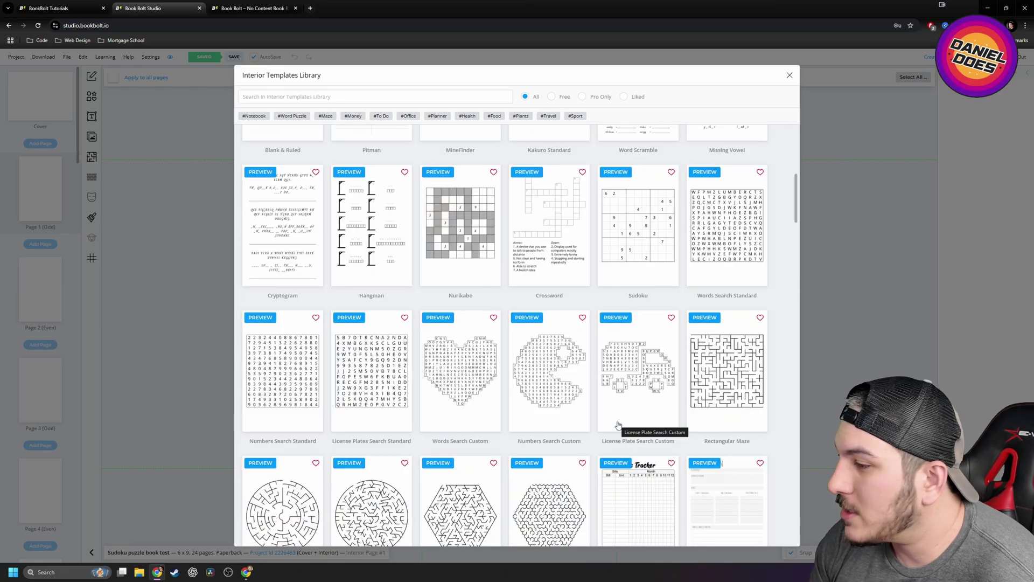
scroll(608, 404, up, 1)
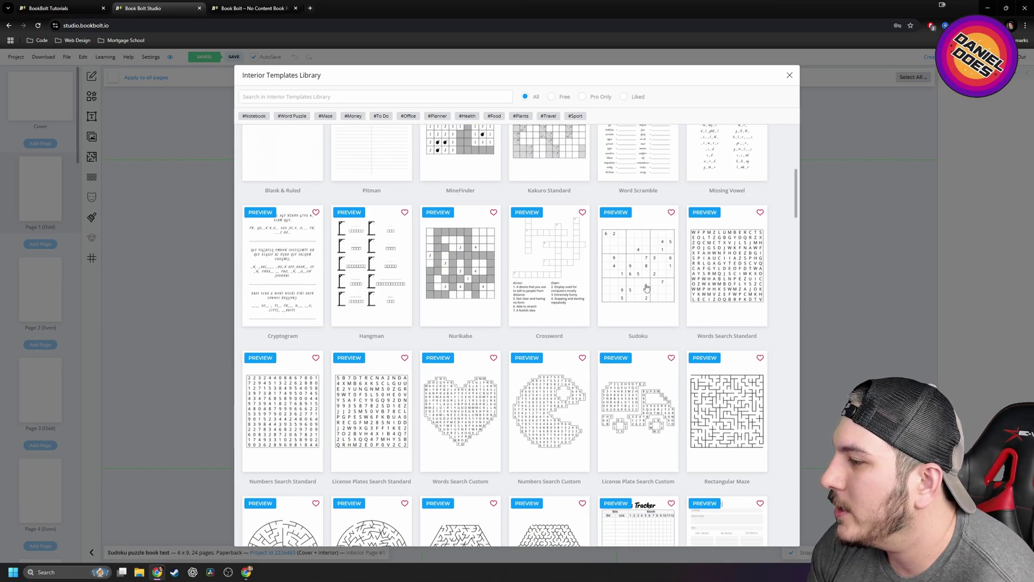
click(635, 292)
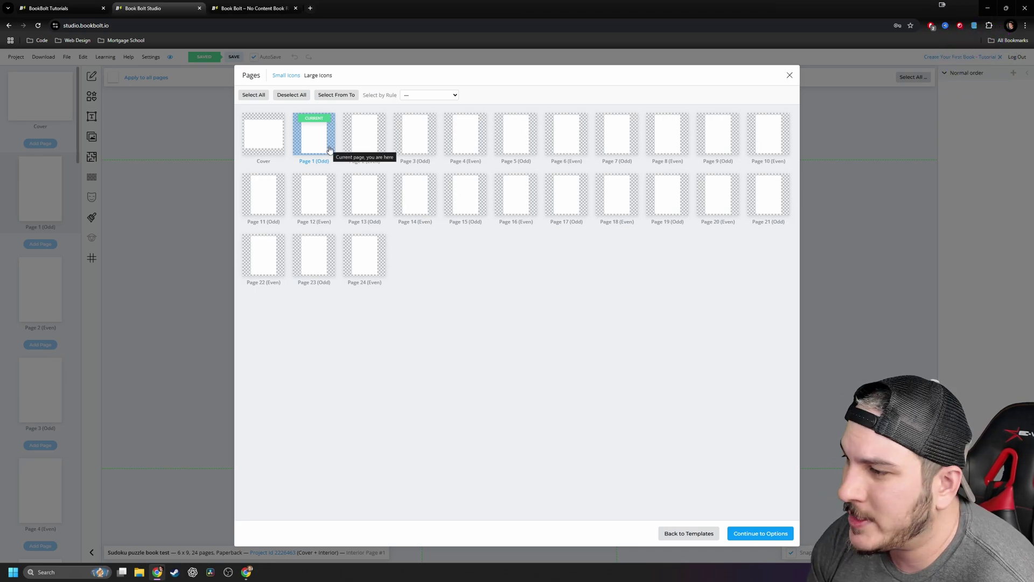
Try selecting pages 1 to 5 for the Sudoku template, and restore the selection to page 1 alone.
click(358, 140)
click(416, 141)
click(467, 142)
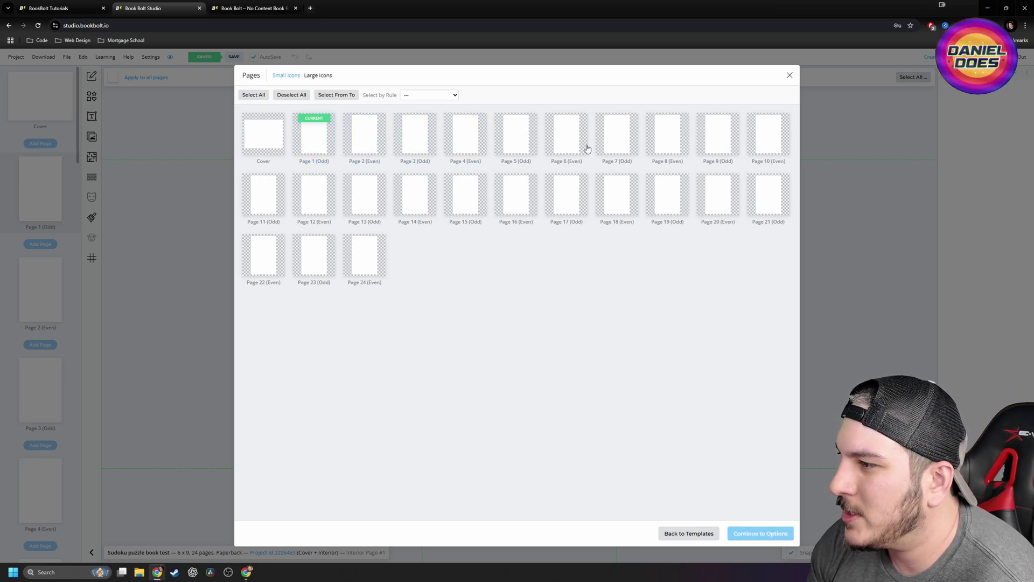
click(324, 142)
click(364, 140)
click(417, 141)
click(469, 145)
click(523, 149)
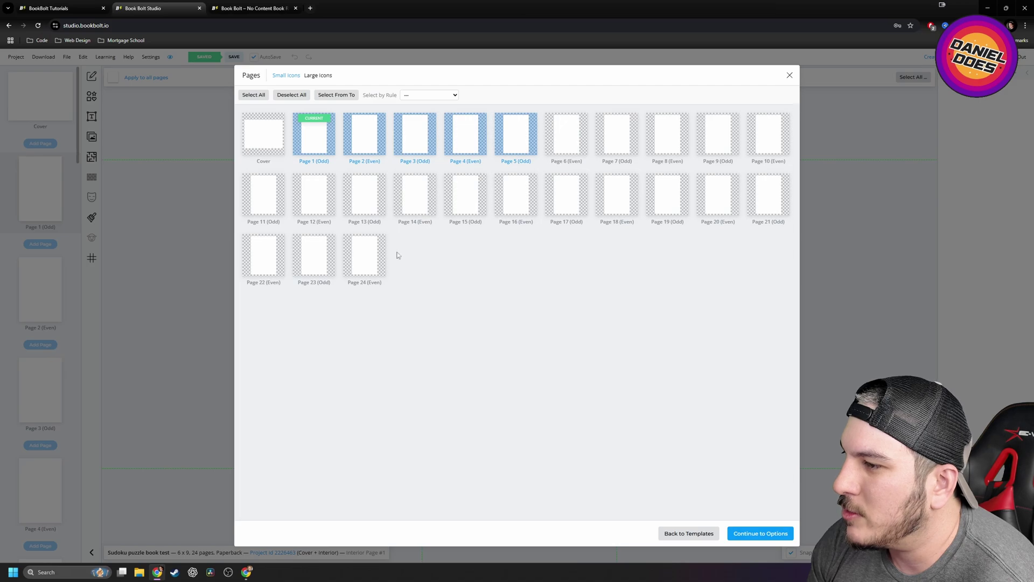
click(325, 143)
click(370, 140)
click(415, 143)
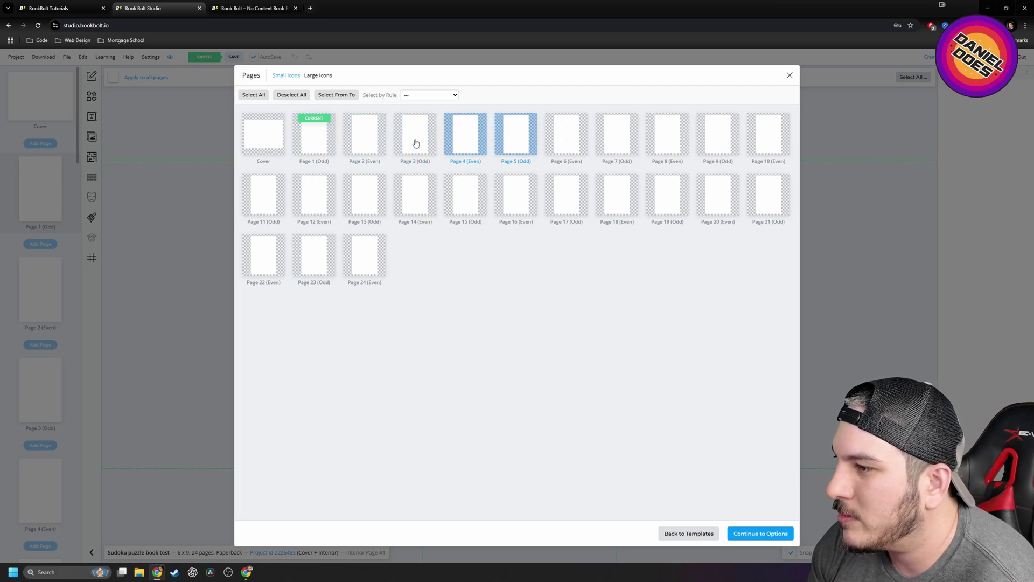
click(460, 144)
click(500, 141)
click(325, 143)
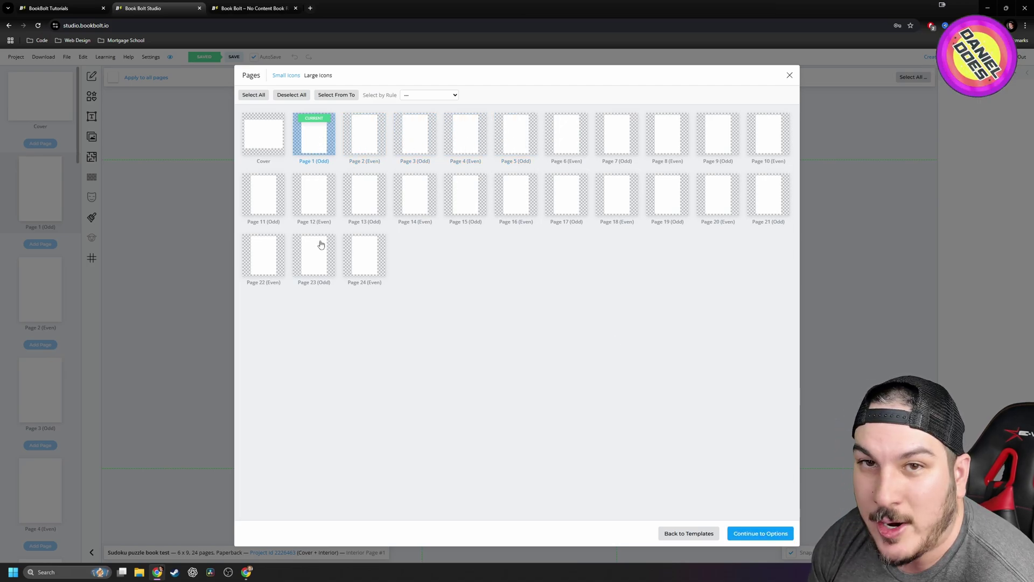
Continue to the Sudoku options for page 1 and choose the 9 x 9 board size.
click(763, 533)
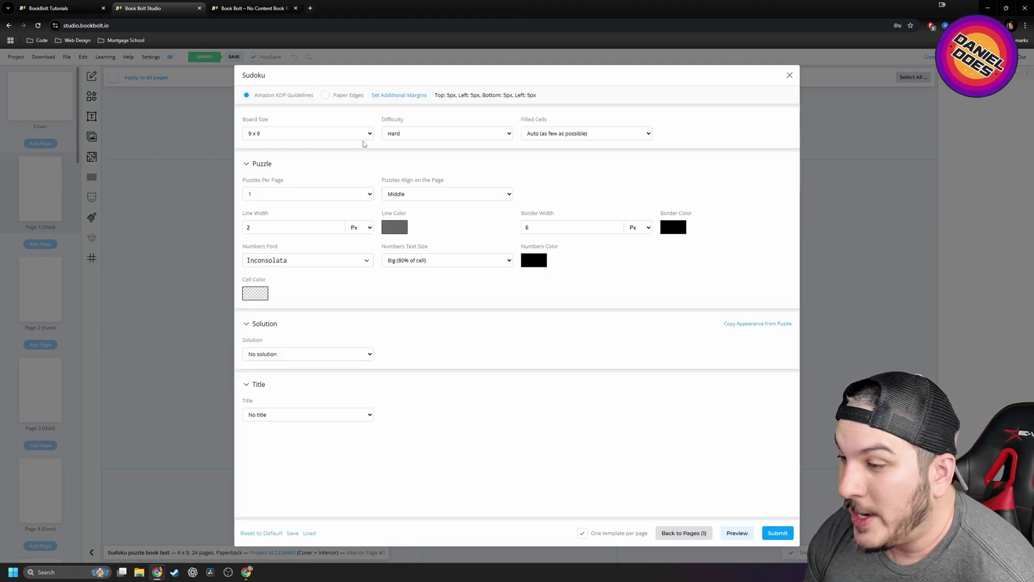
click(326, 134)
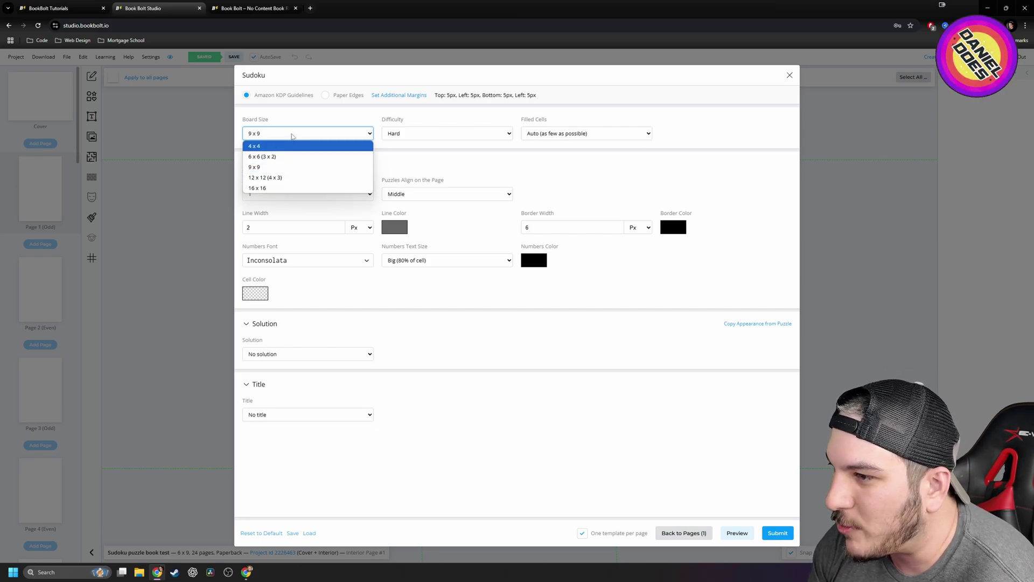
click(271, 167)
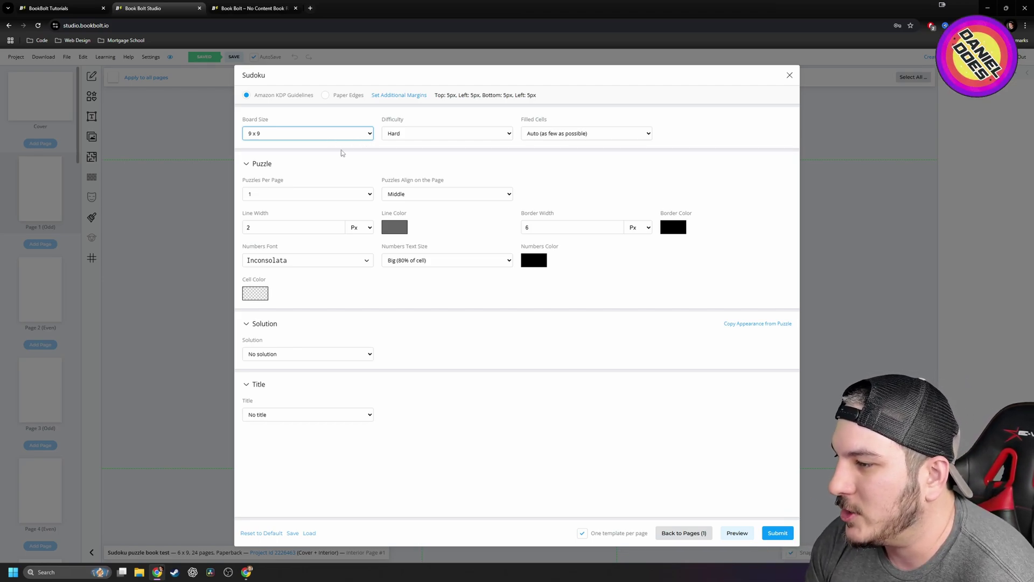
click(574, 161)
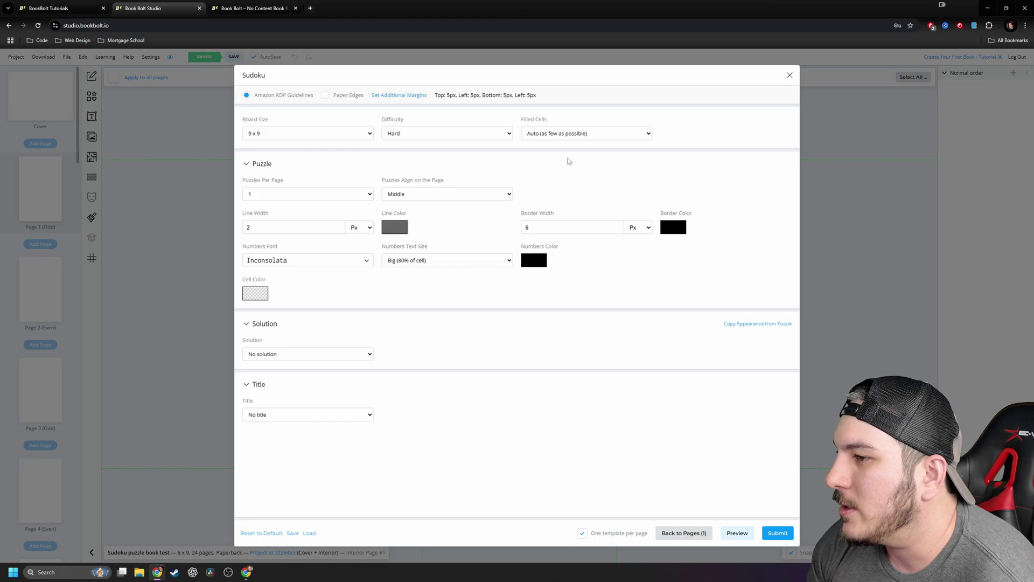
Preview the Sudoku with at least 90% filled cells, and restore the filled cells setting to Auto (as few as possible).
click(449, 135)
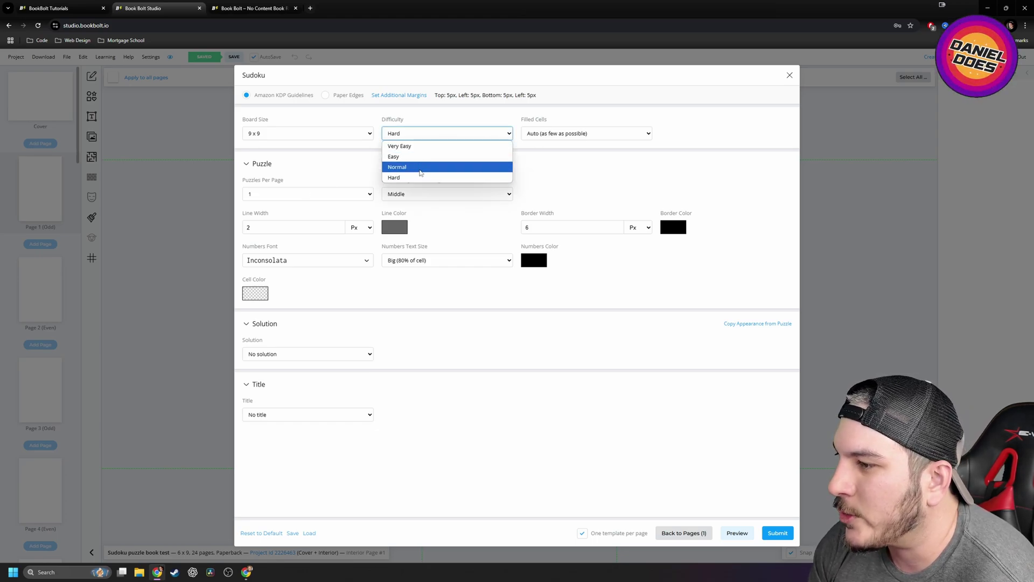
click(550, 164)
click(571, 134)
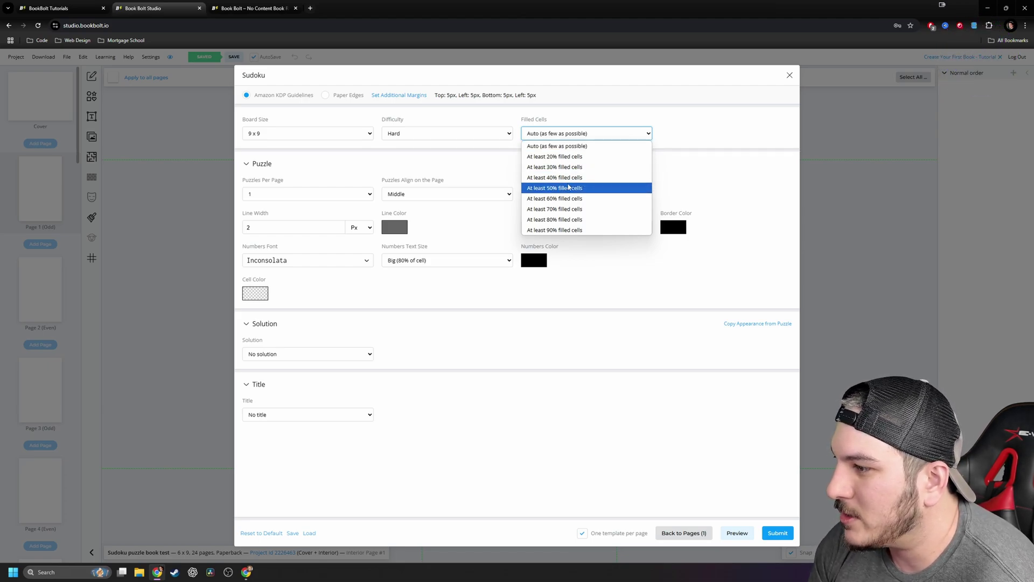
click(577, 231)
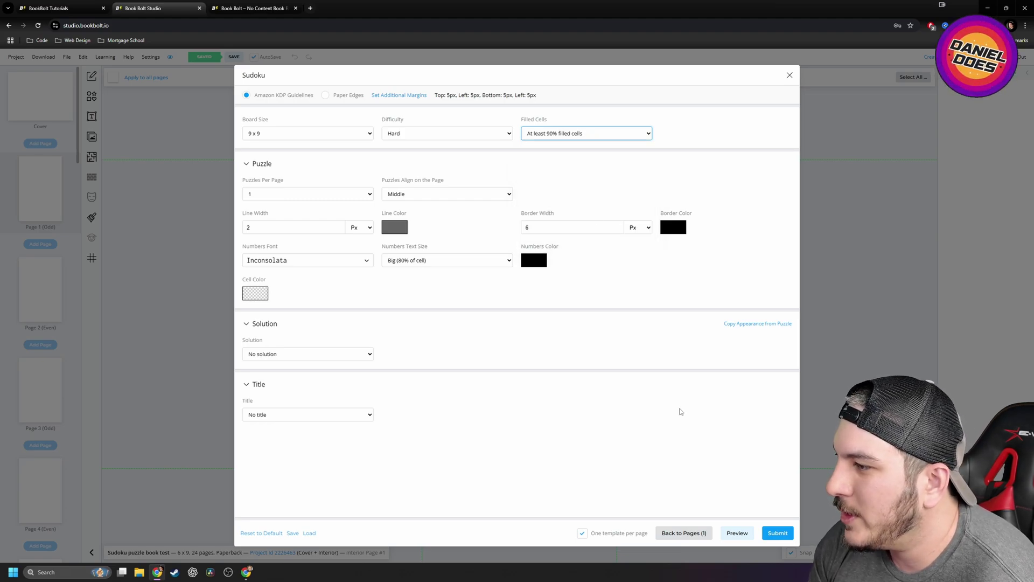
click(745, 535)
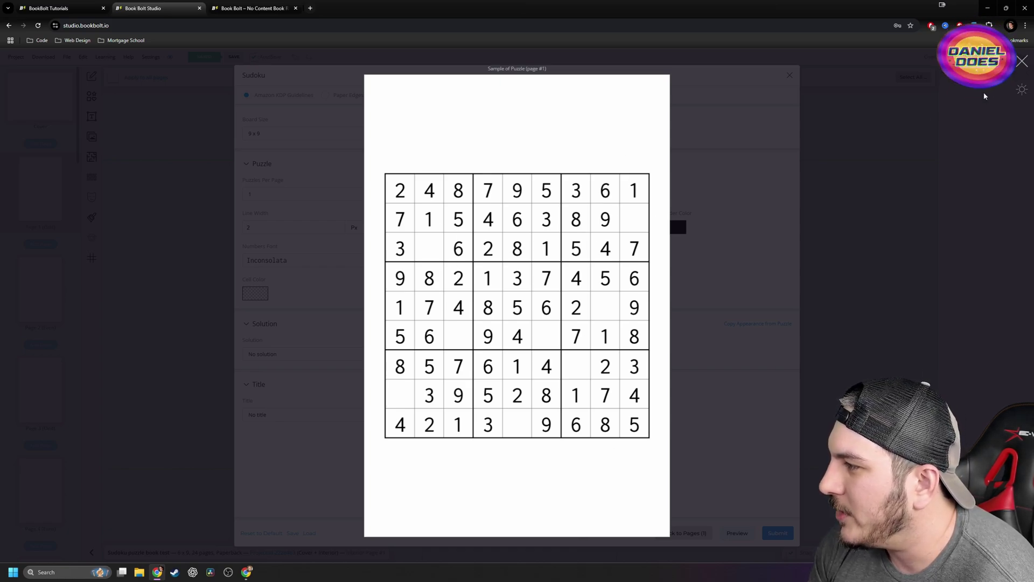
click(1022, 63)
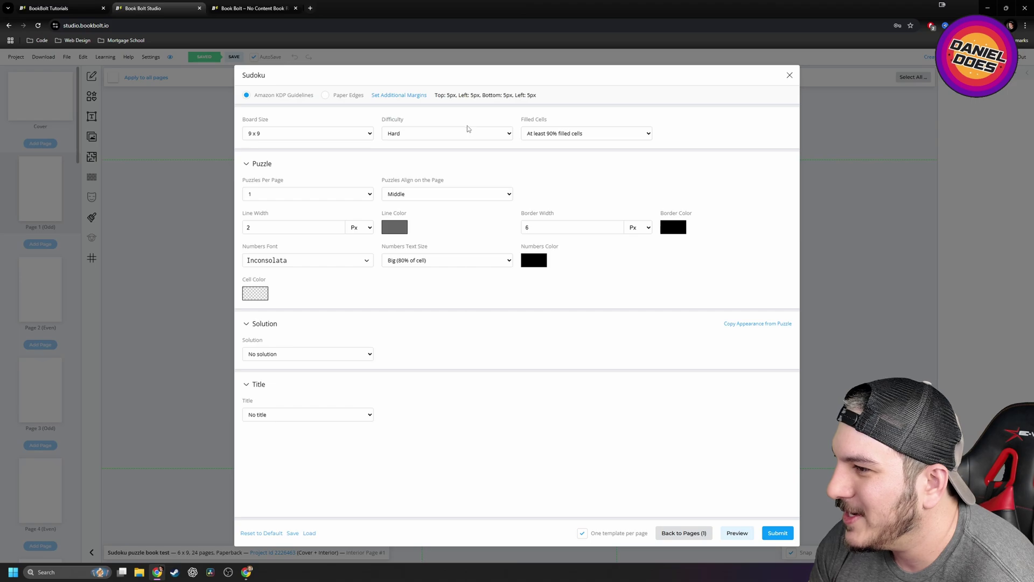
click(445, 133)
click(574, 159)
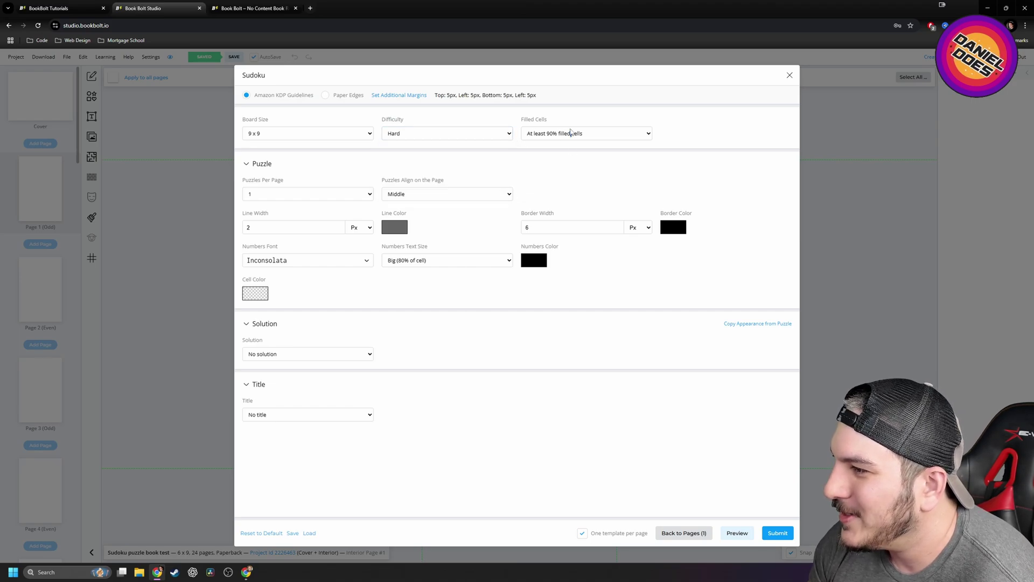
click(572, 133)
click(560, 146)
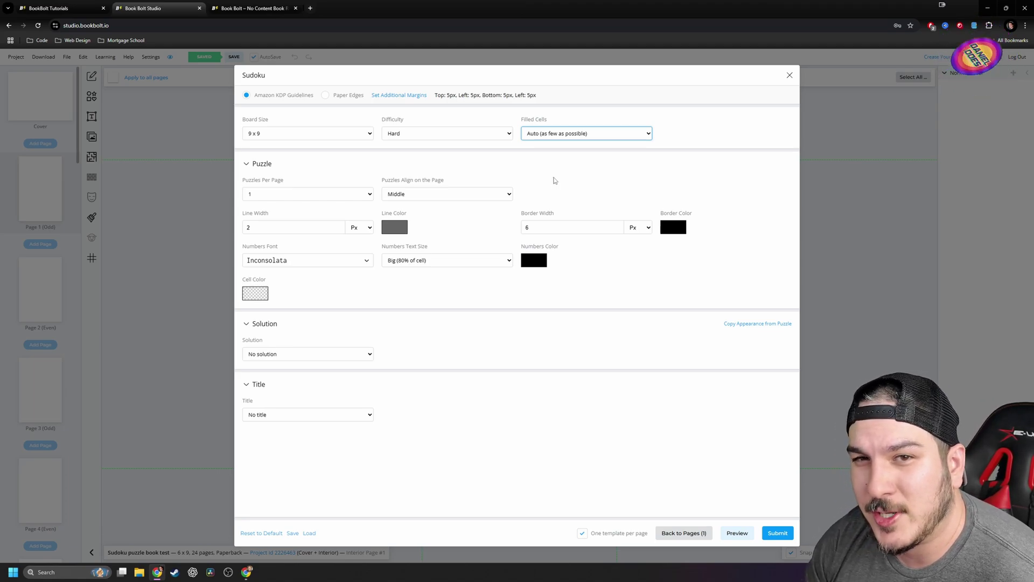
Examine the available difficulty levels and filled cells percentages for the Sudoku puzzle.
click(438, 137)
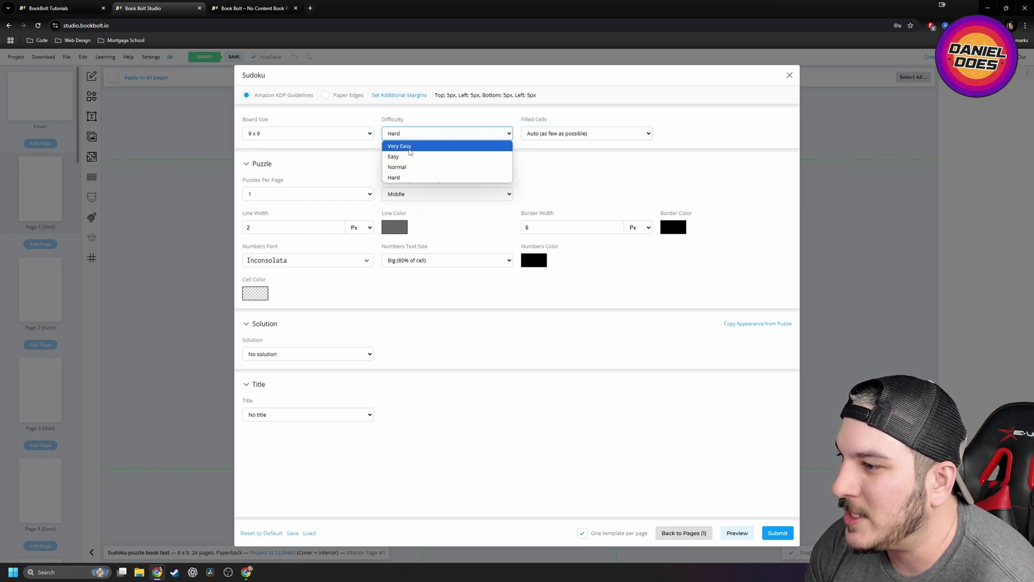
click(542, 163)
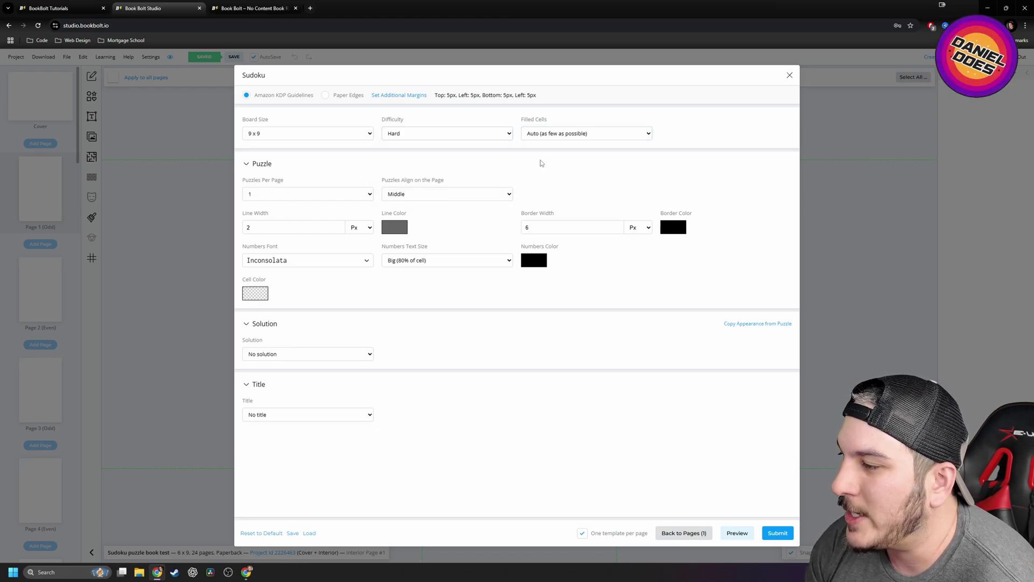
click(484, 138)
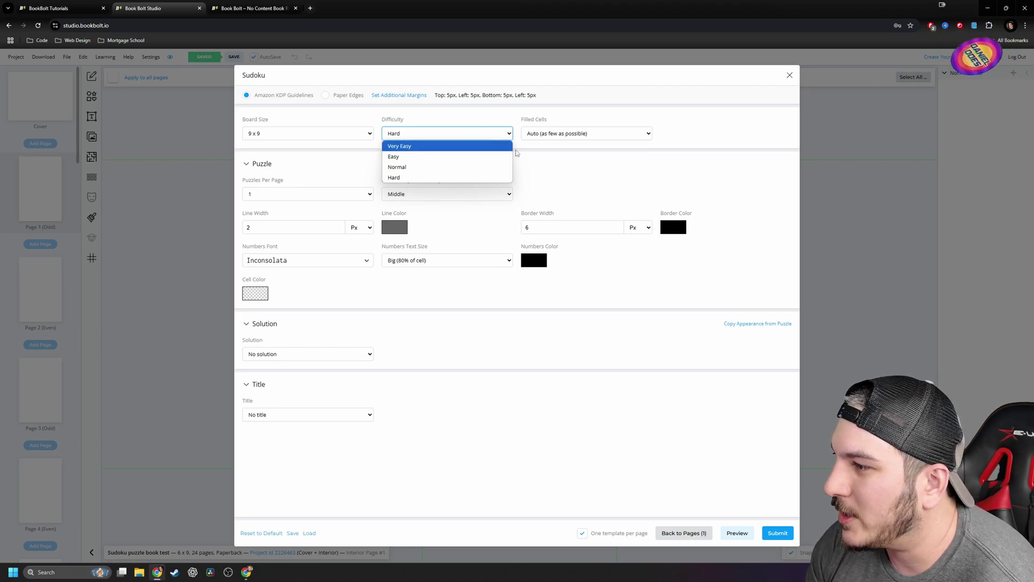
click(555, 133)
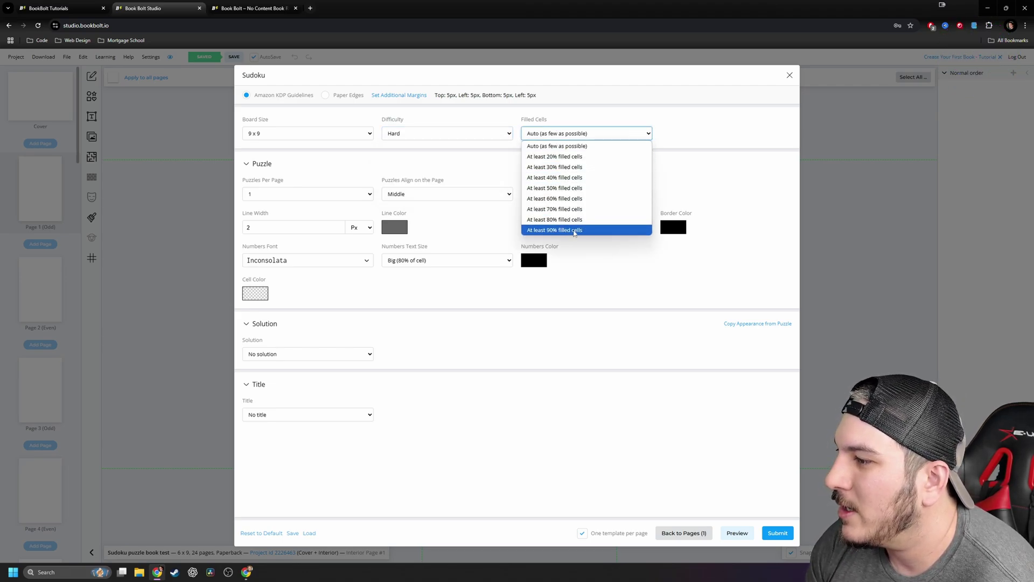
click(694, 189)
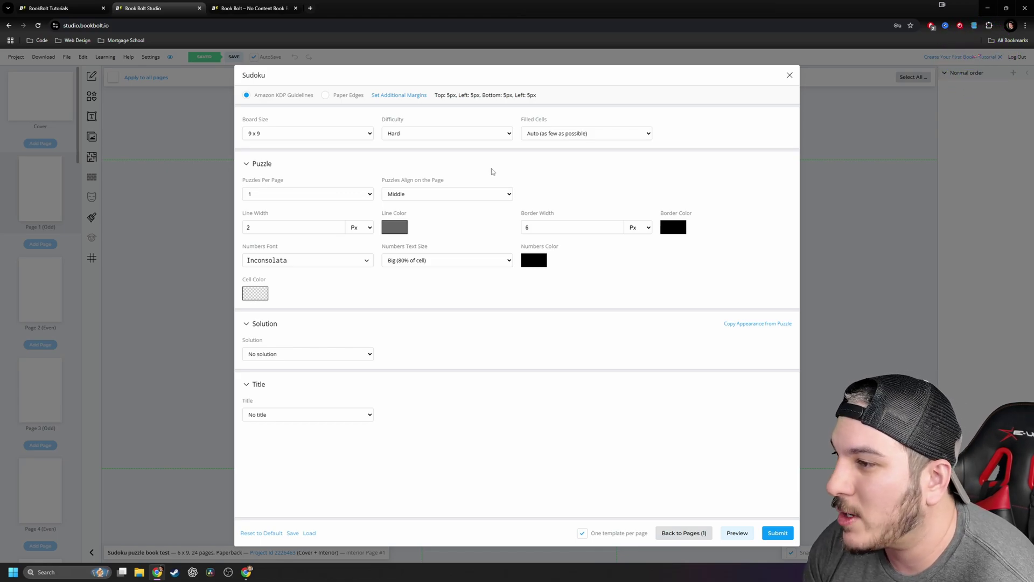
click(476, 134)
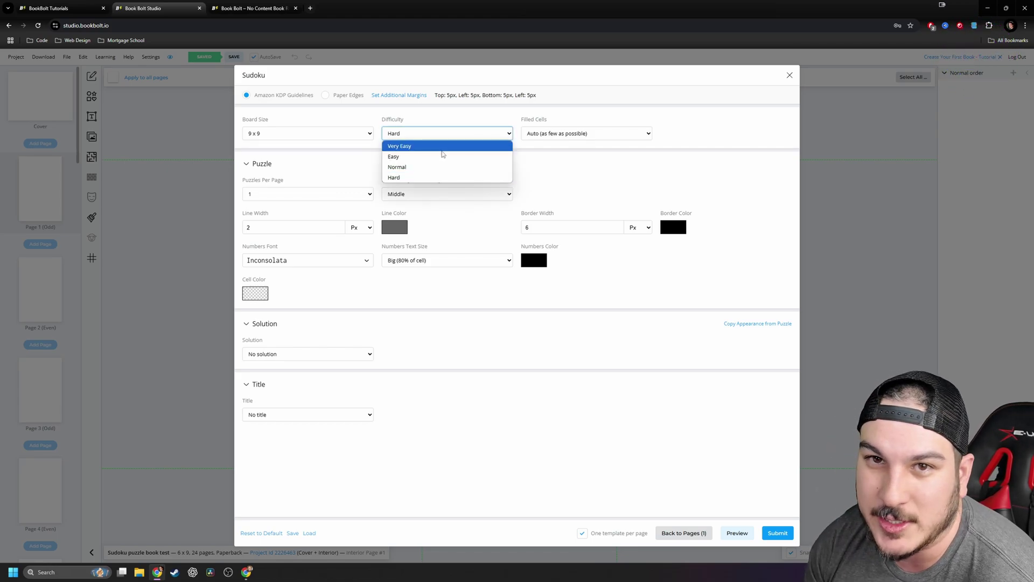
click(564, 170)
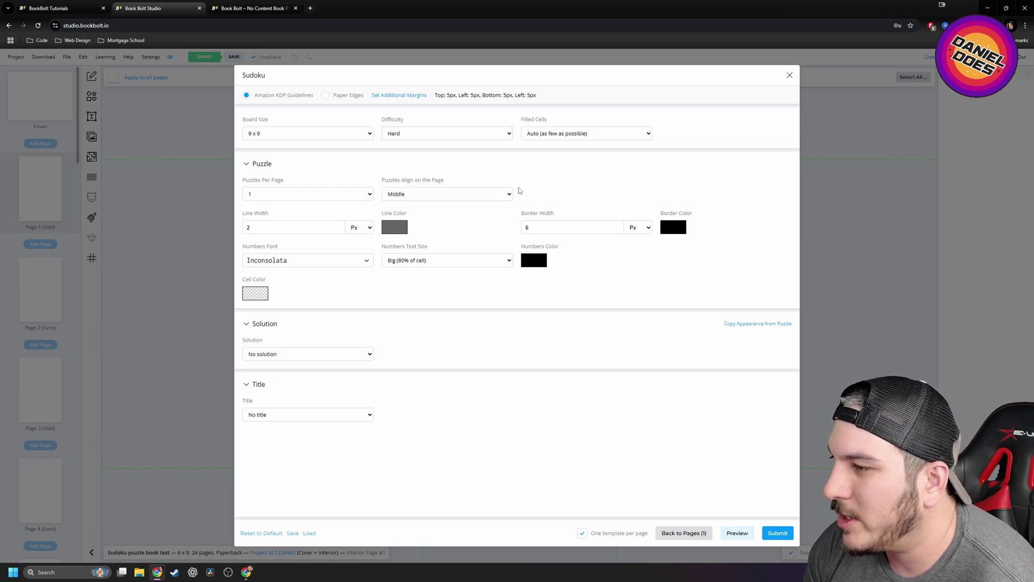
click(437, 136)
click(595, 160)
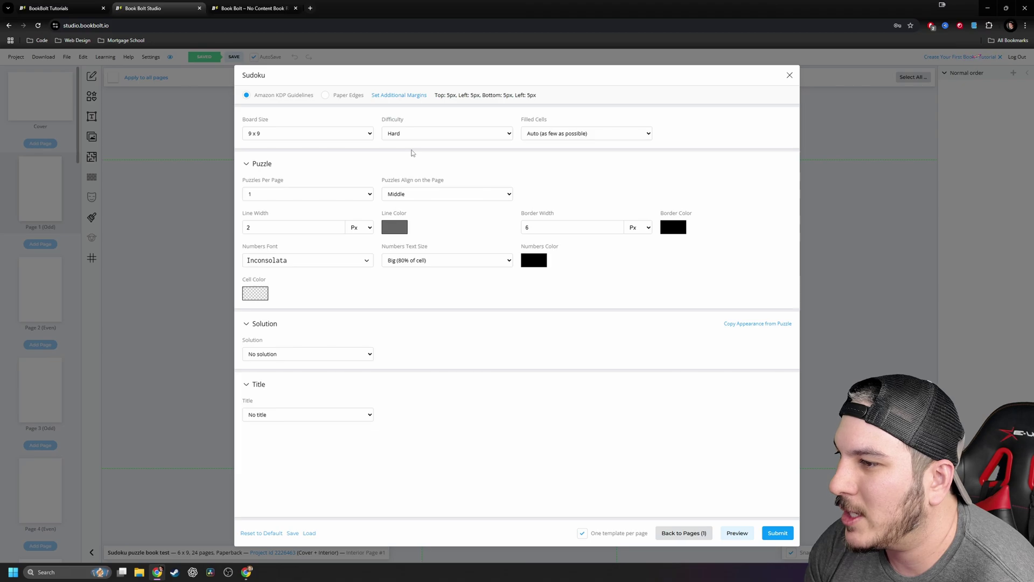
Try the Very Easy difficulty, restore it to Hard, and review the filled cells choices.
click(419, 132)
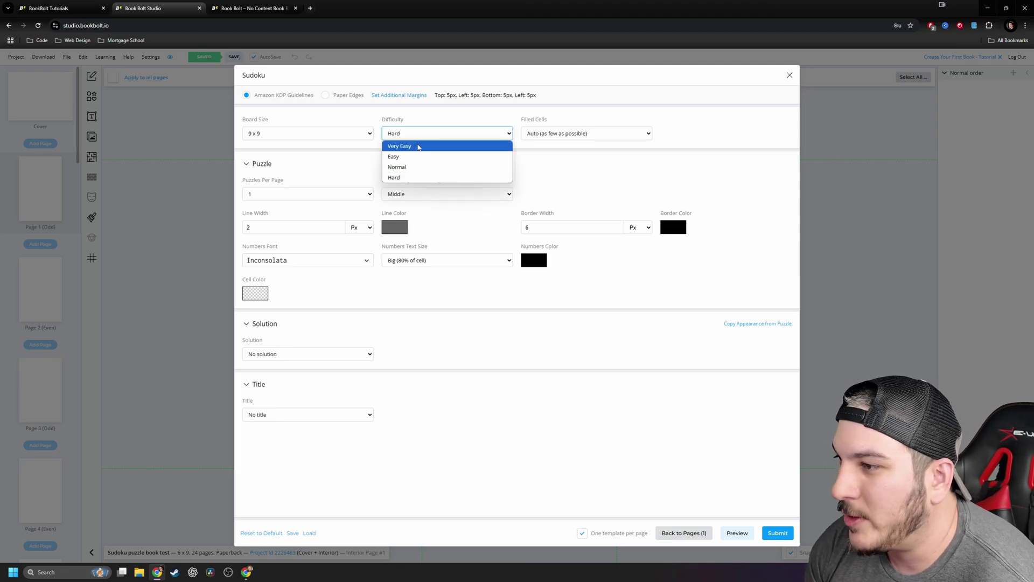
click(419, 147)
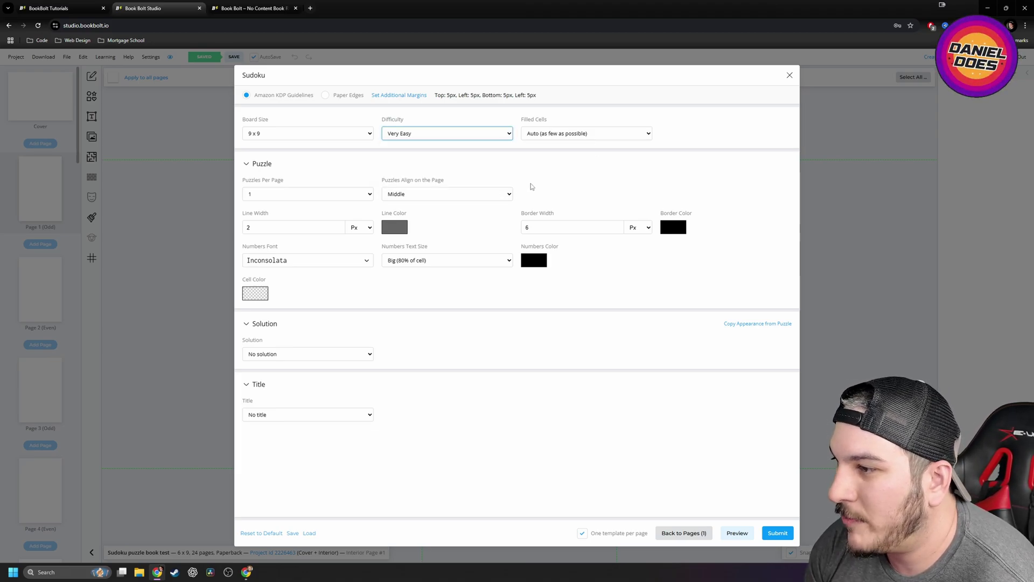
click(492, 135)
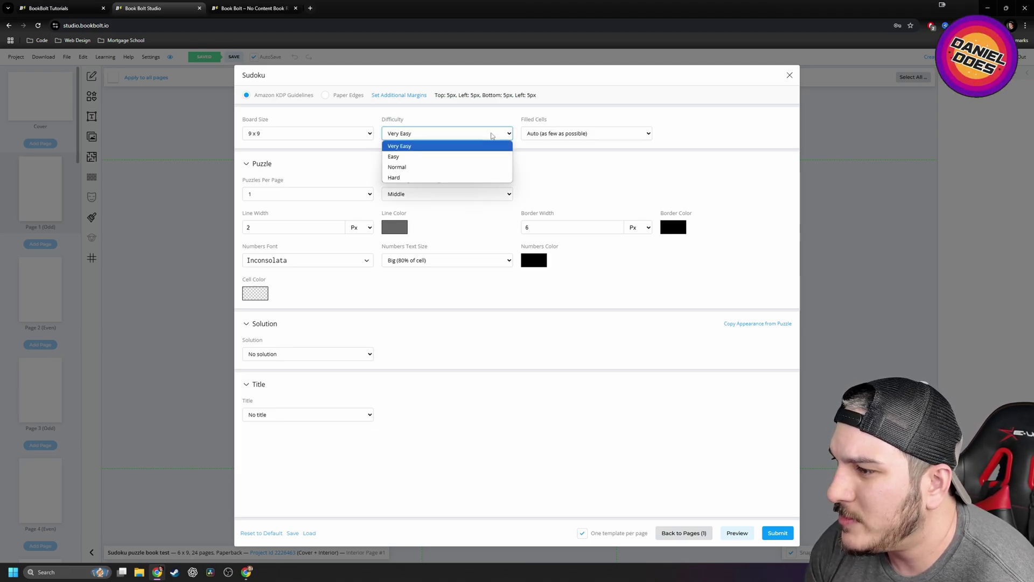
click(434, 182)
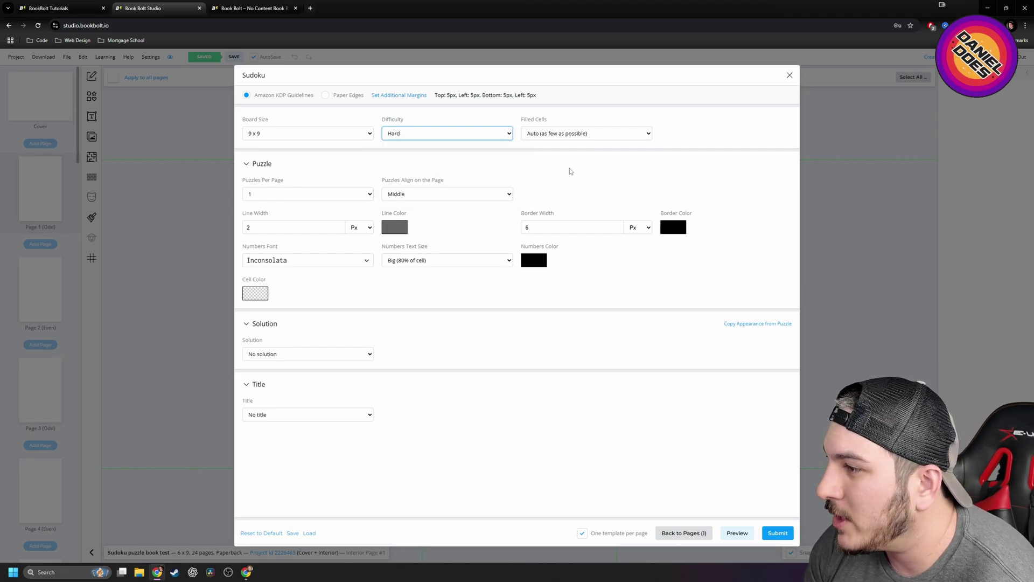
click(569, 135)
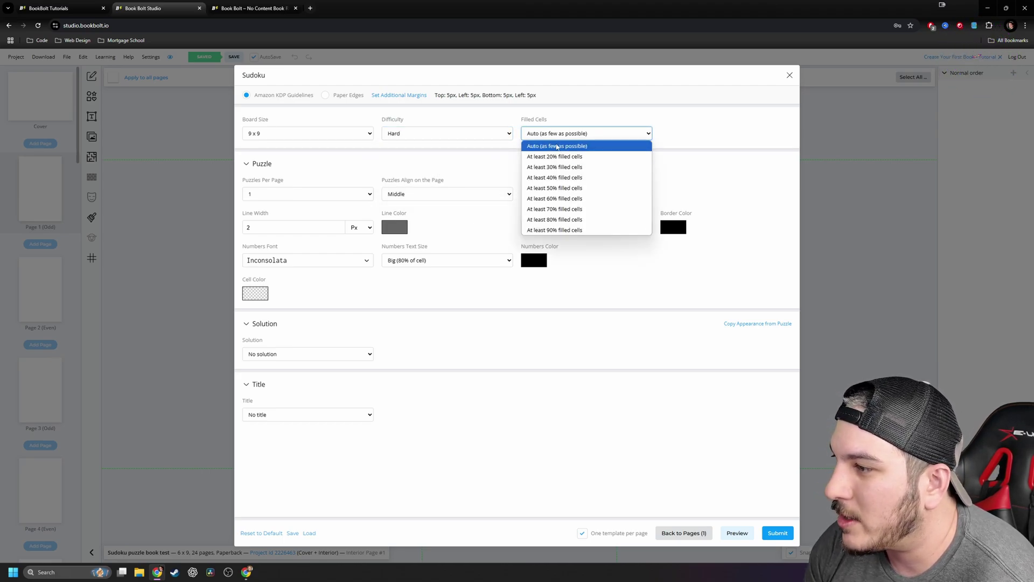
click(503, 170)
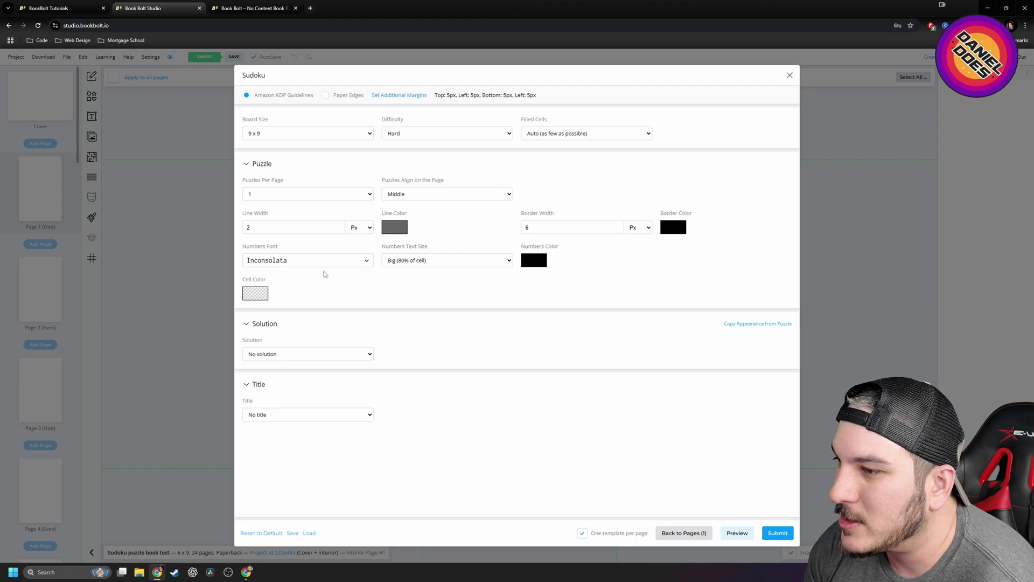
Try placing 2 puzzles per page, and return the setting to 1 puzzle per page.
click(324, 193)
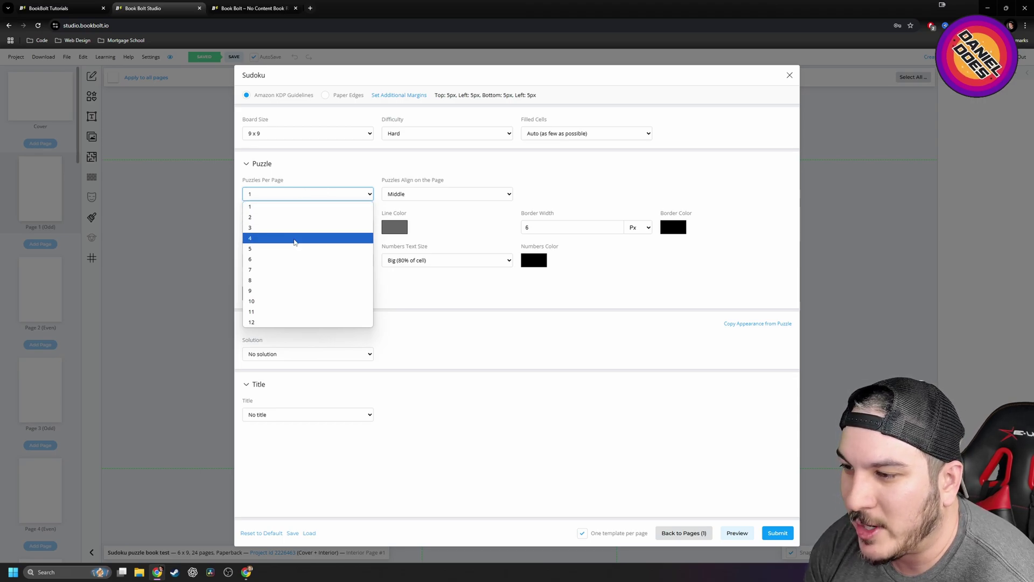
click(321, 195)
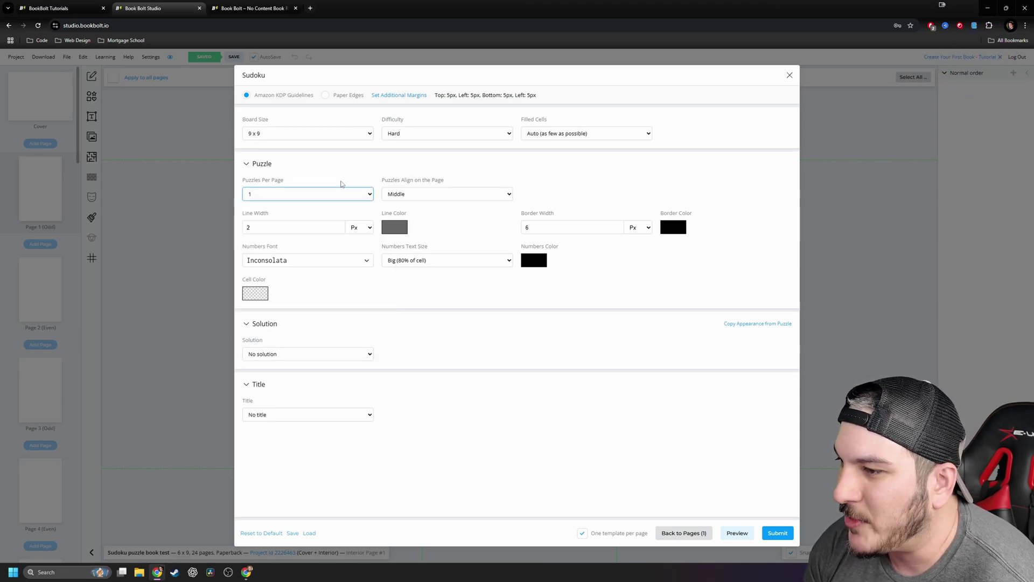
click(295, 195)
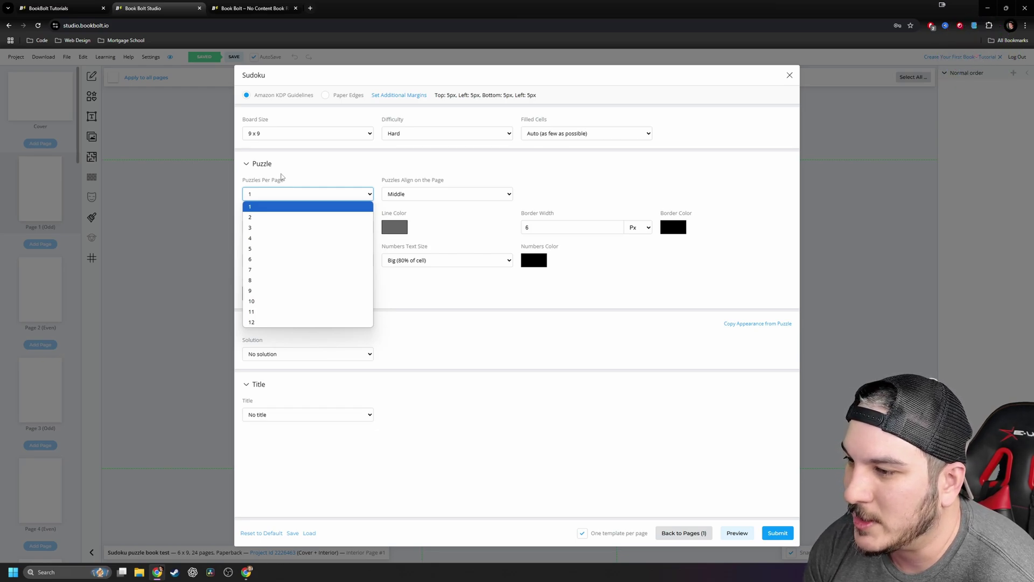
click(268, 217)
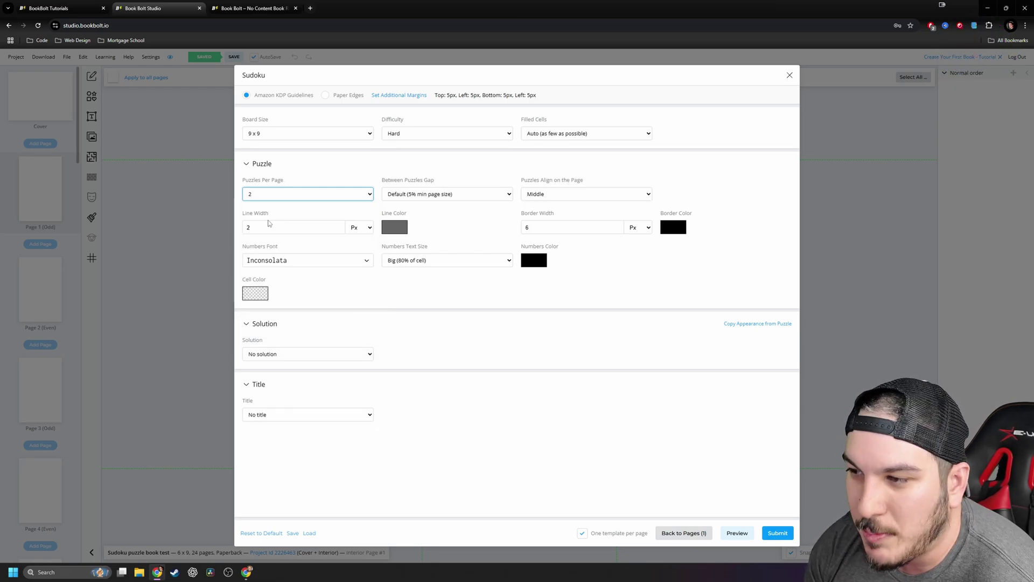
click(353, 196)
click(310, 208)
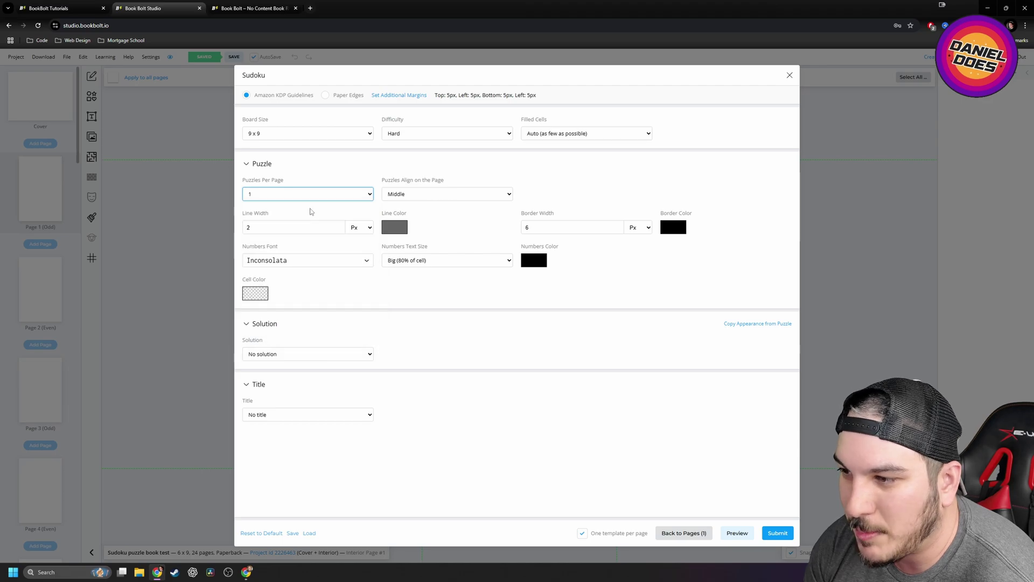
Keep 1 puzzle per page and preview the sample page with the Hard difficulty.
click(366, 195)
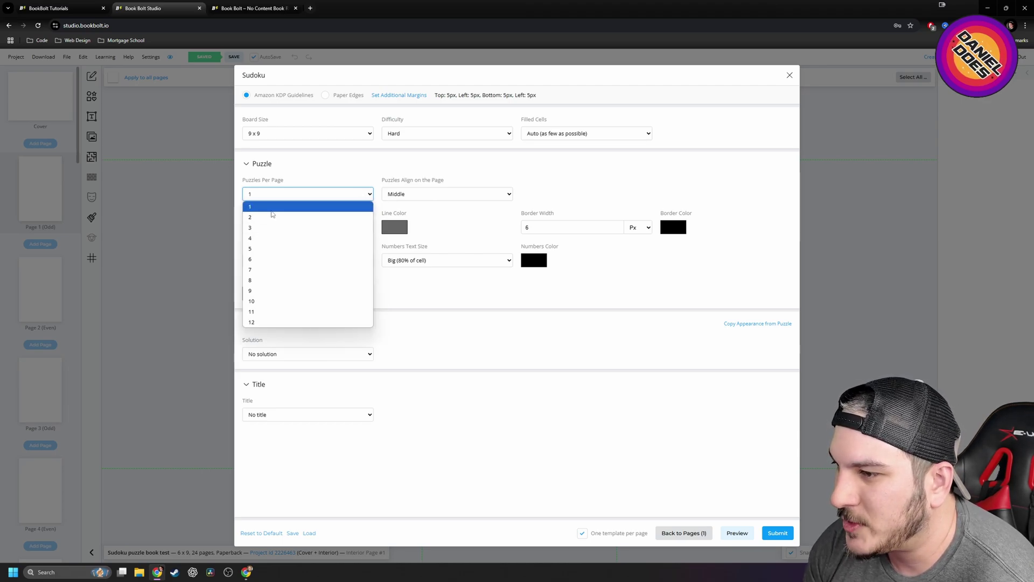
click(269, 203)
click(737, 533)
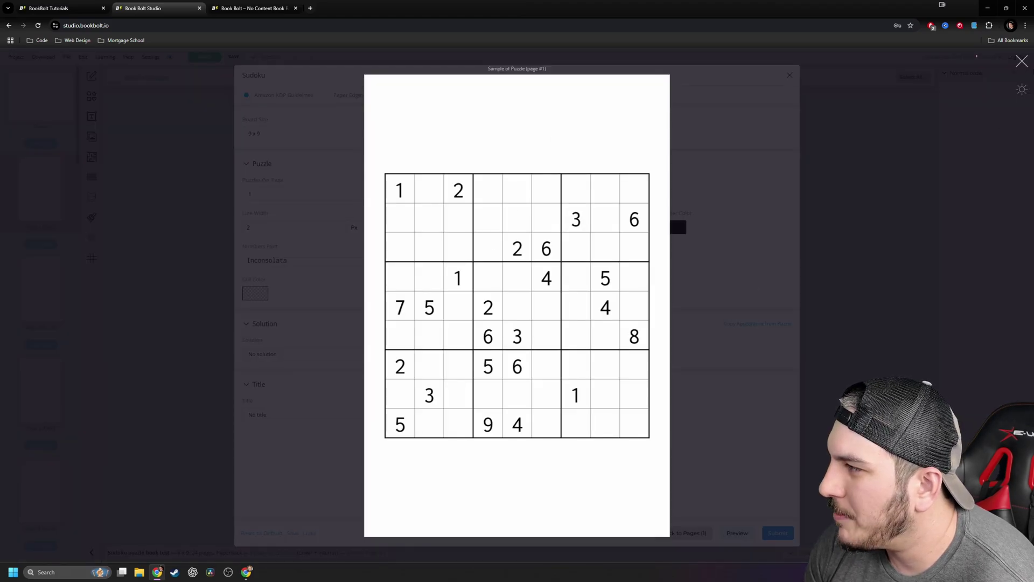
click(719, 152)
Try 12 puzzles per page and preview how they fit on the sample page.
click(323, 194)
click(286, 325)
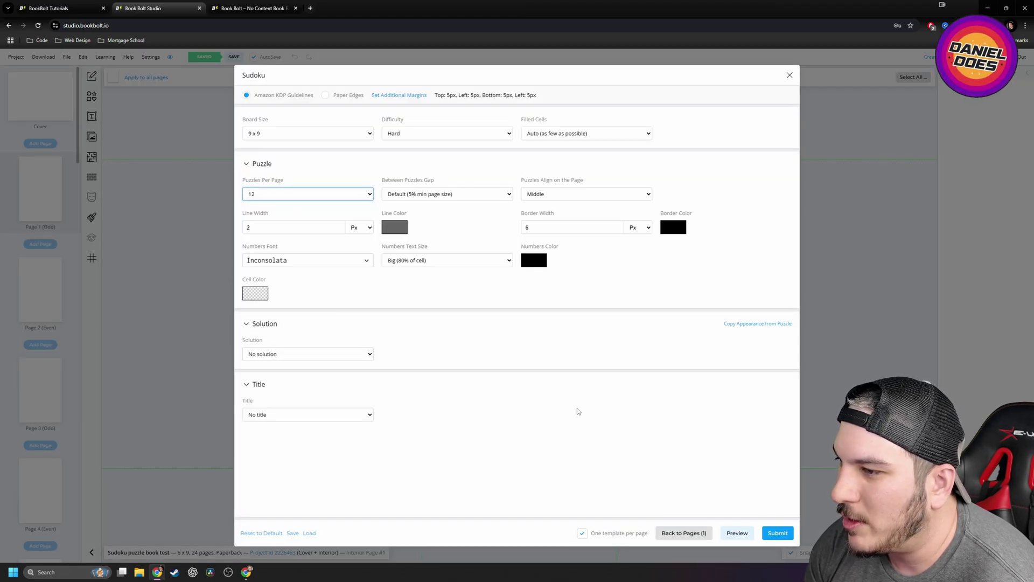
click(737, 532)
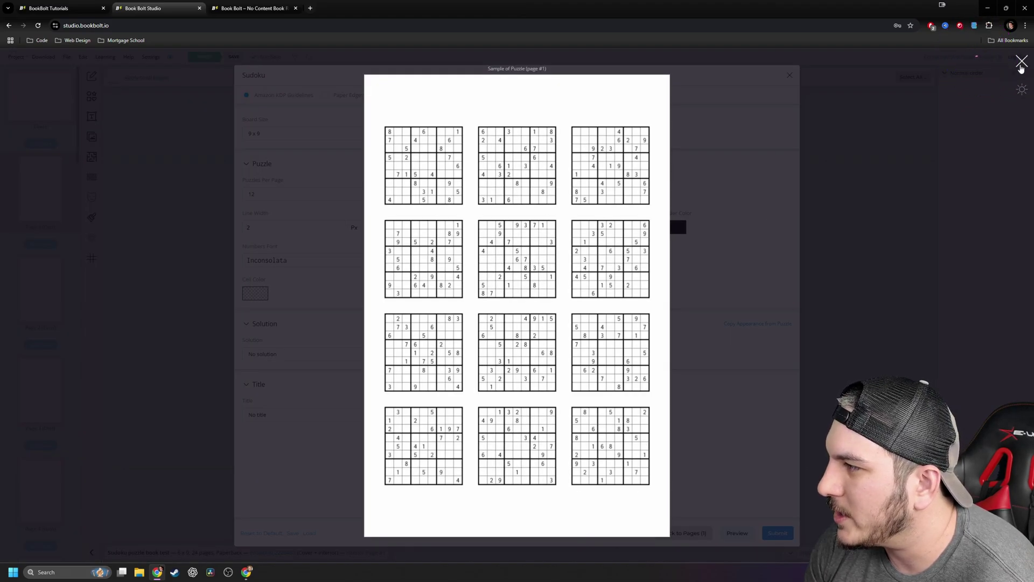
click(361, 326)
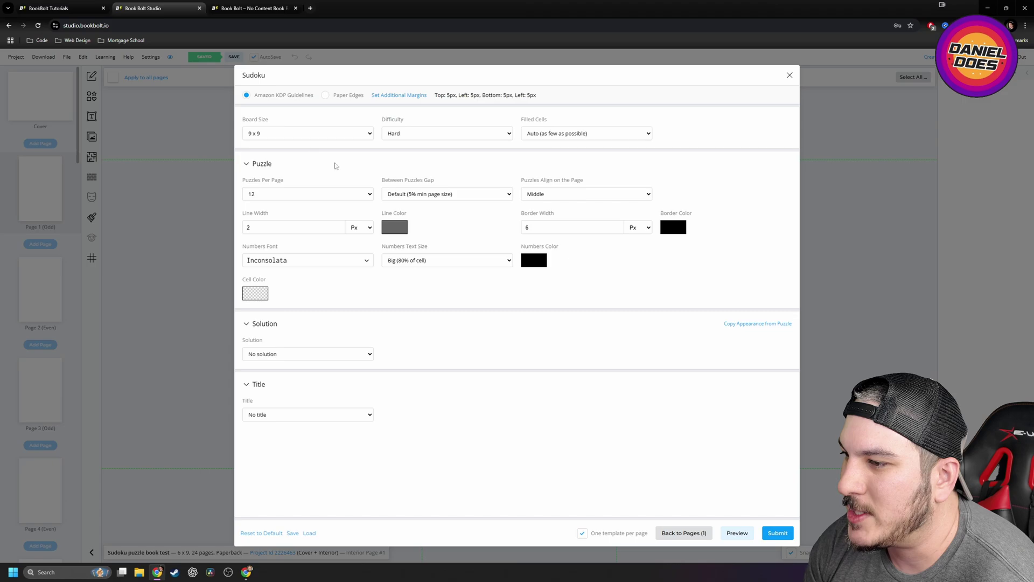
Set the number of puzzles per page to 2 and preview the sample page.
click(320, 195)
click(280, 217)
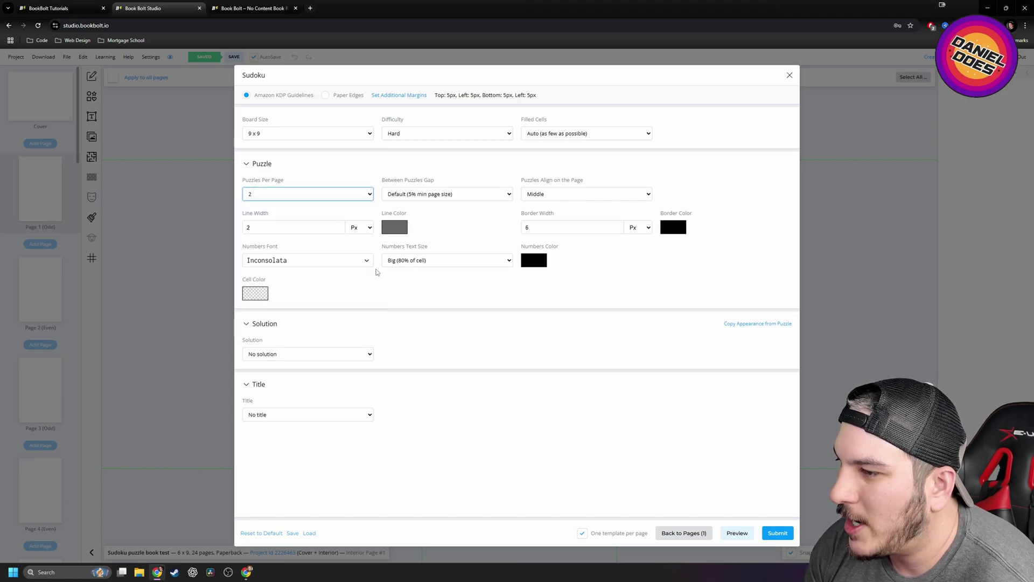
click(737, 533)
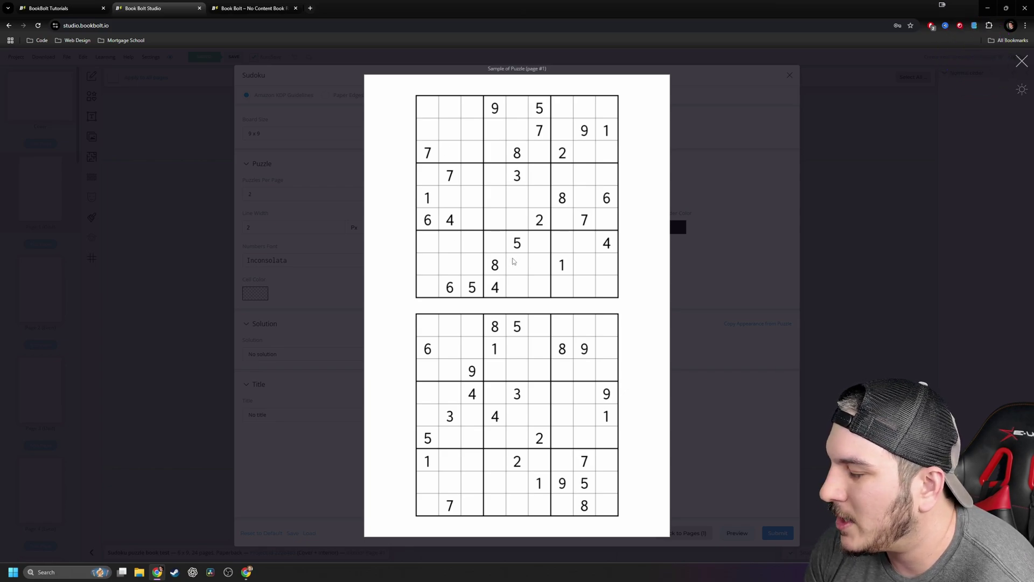
click(1022, 61)
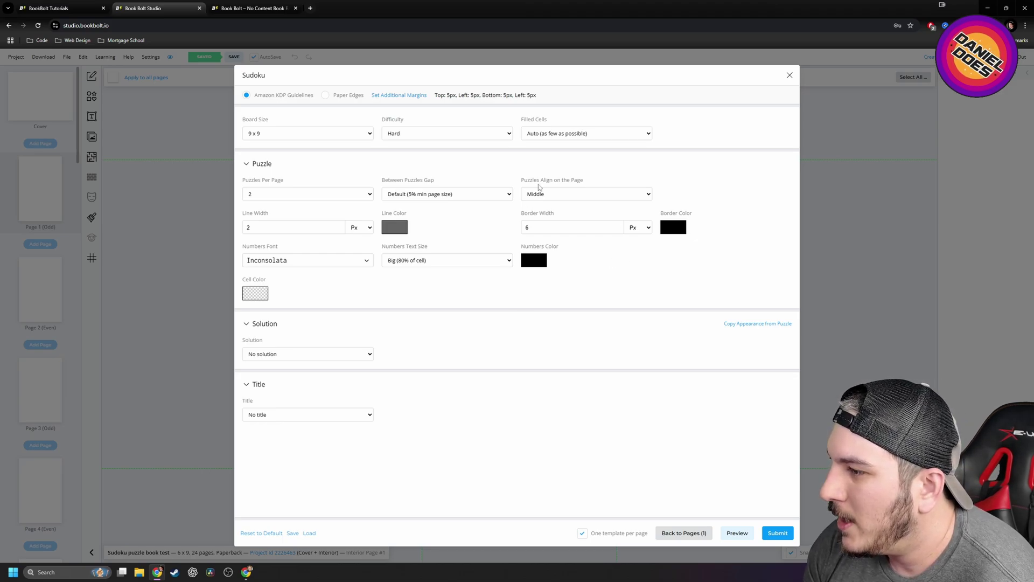
Try the Big (10% min page size) gap between puzzles and preview the sample page.
click(562, 194)
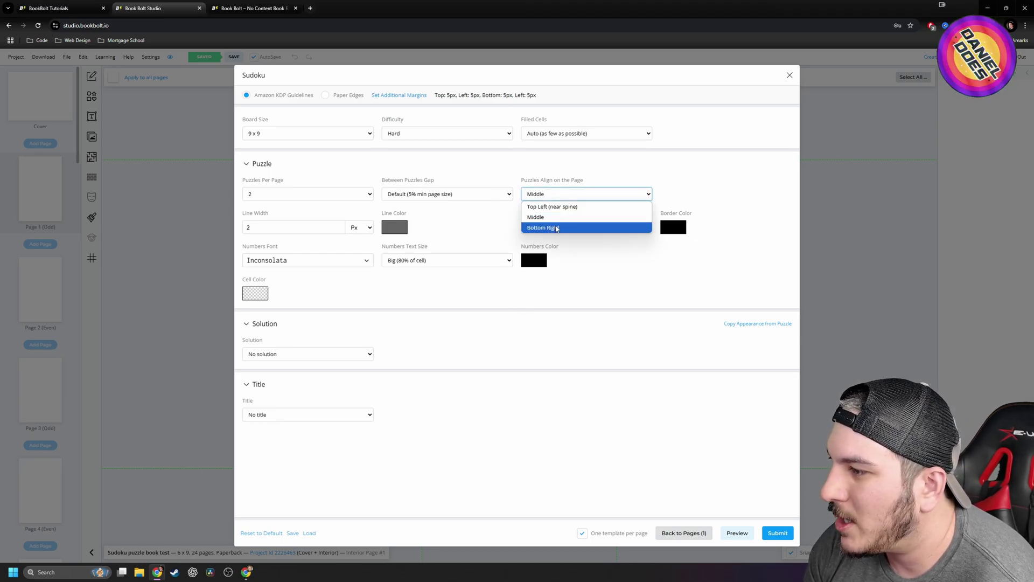
click(448, 172)
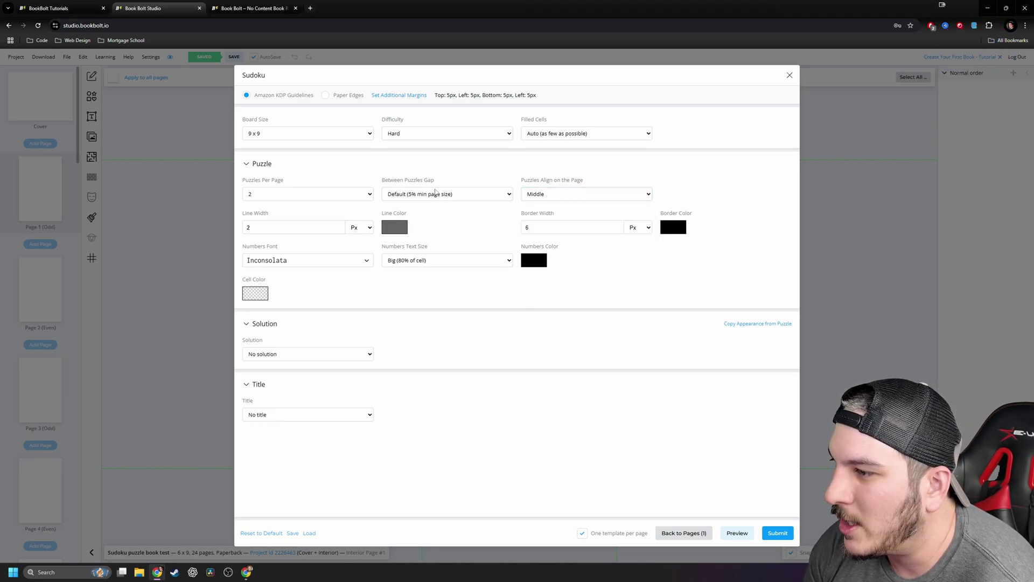
click(435, 192)
click(422, 229)
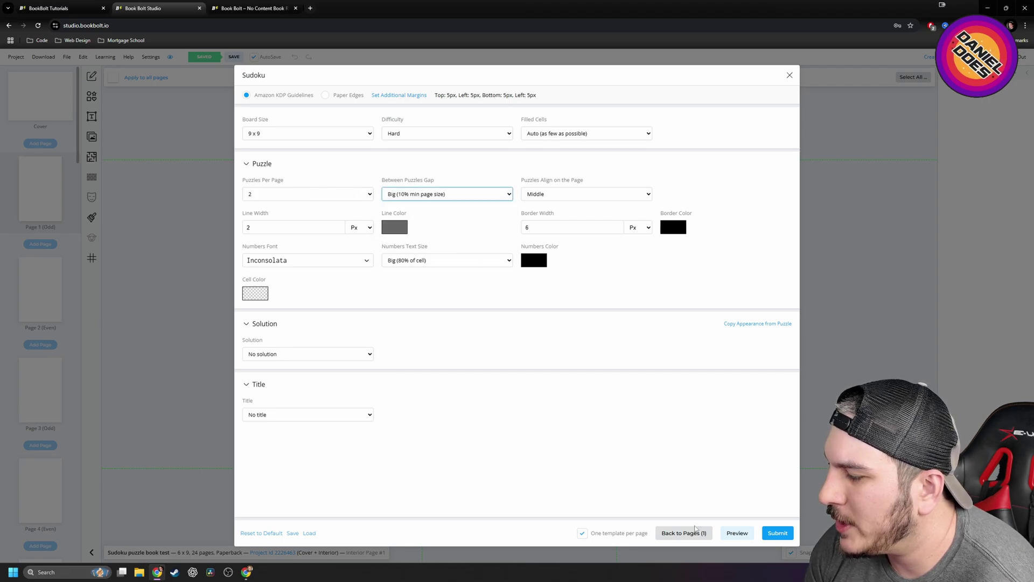
click(736, 533)
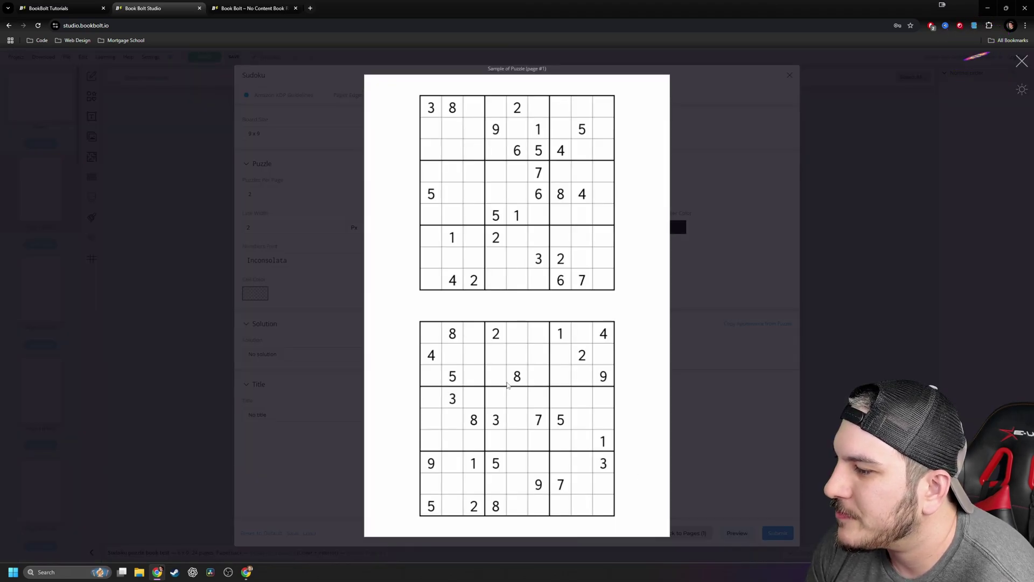
click(1022, 62)
Return the gap between puzzles to Default (5% min page size) and preview the sample page for comparison.
click(443, 194)
click(415, 215)
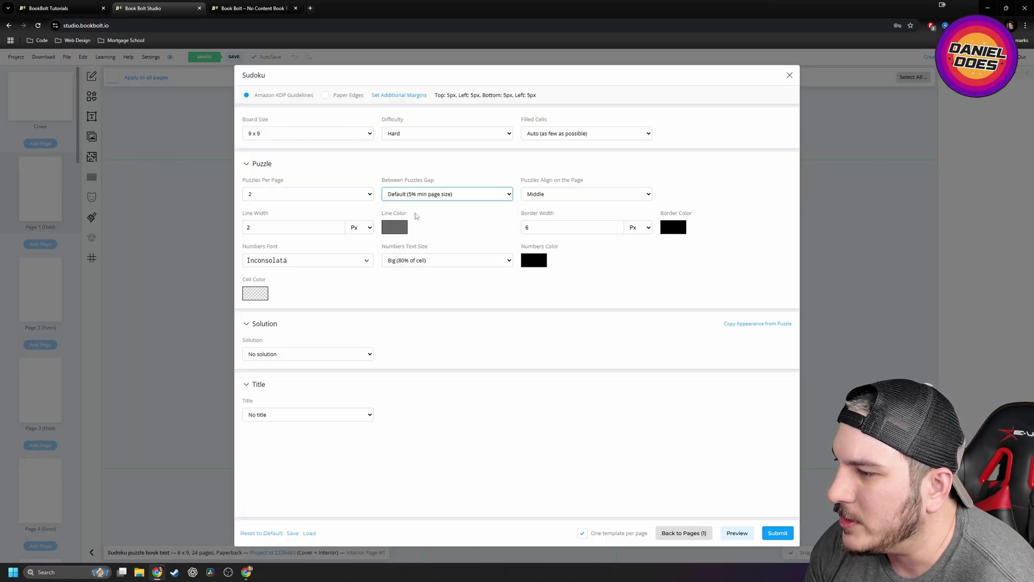
click(747, 537)
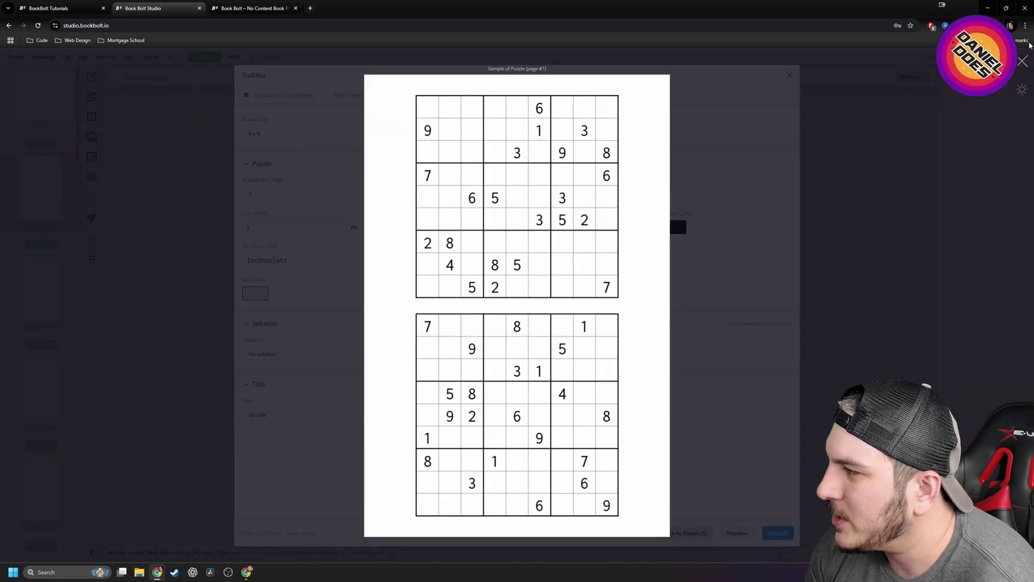
click(1021, 62)
Try the Small (2% of min page size) gap between puzzles and preview the sample page.
click(447, 194)
click(420, 215)
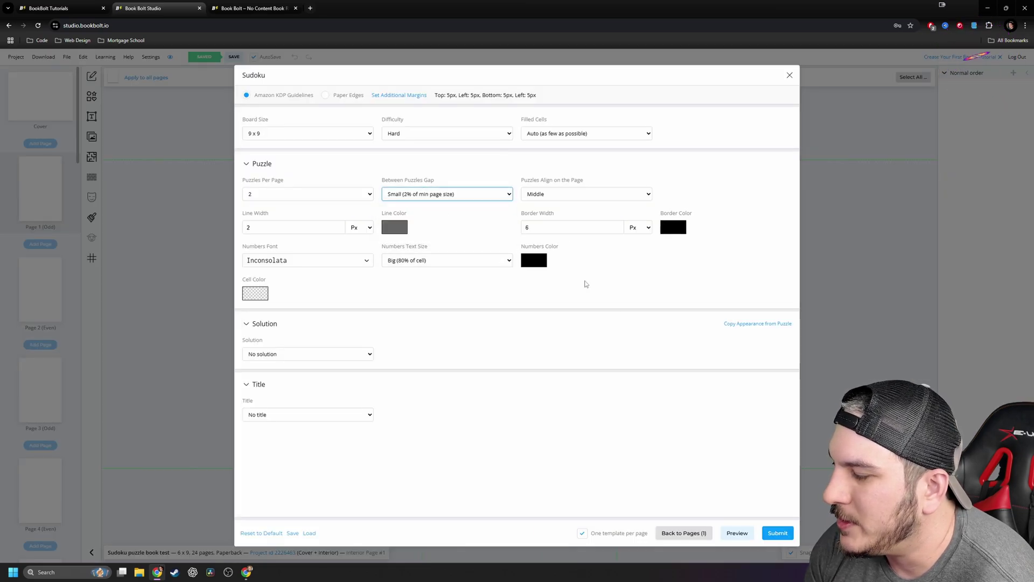
click(742, 539)
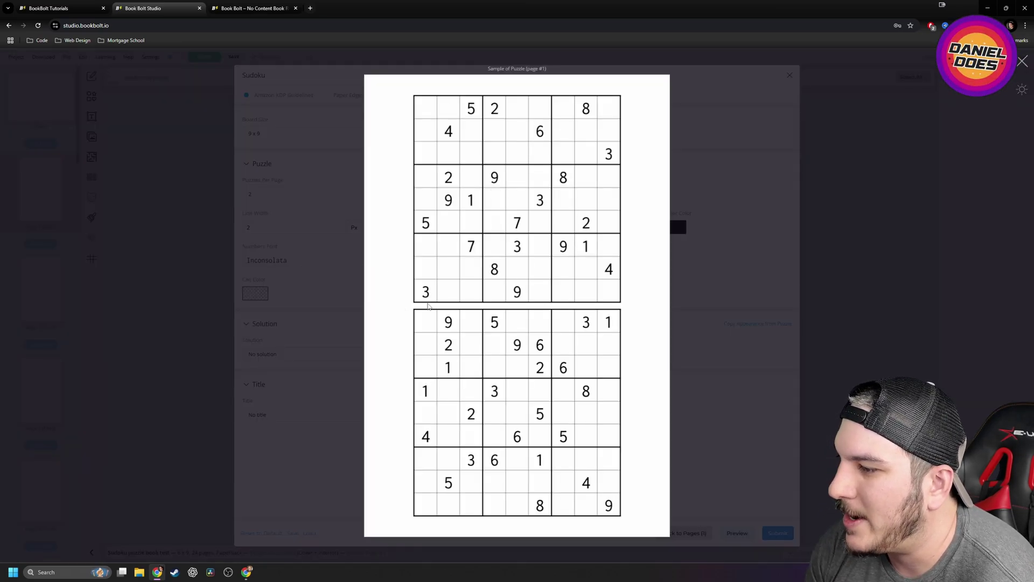
click(1022, 63)
Set the gap between puzzles back to Default (5% min page size) and preview the sample page.
click(423, 197)
click(402, 216)
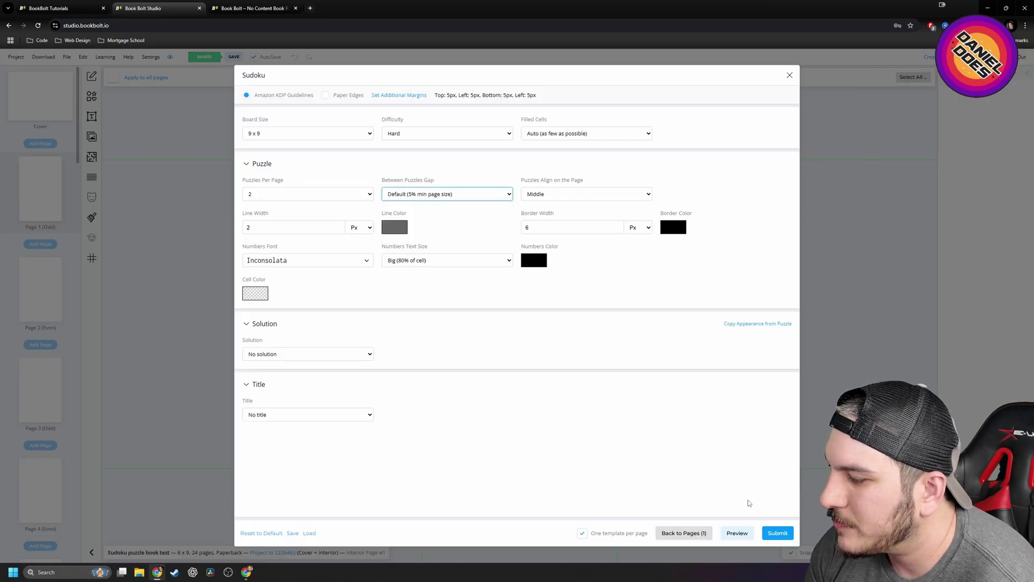
click(737, 532)
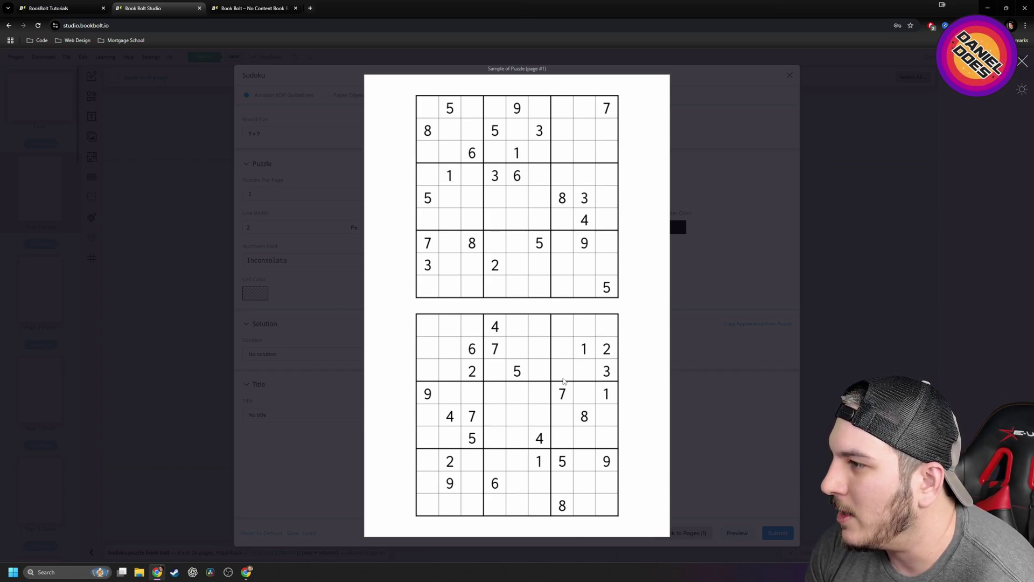
click(1021, 62)
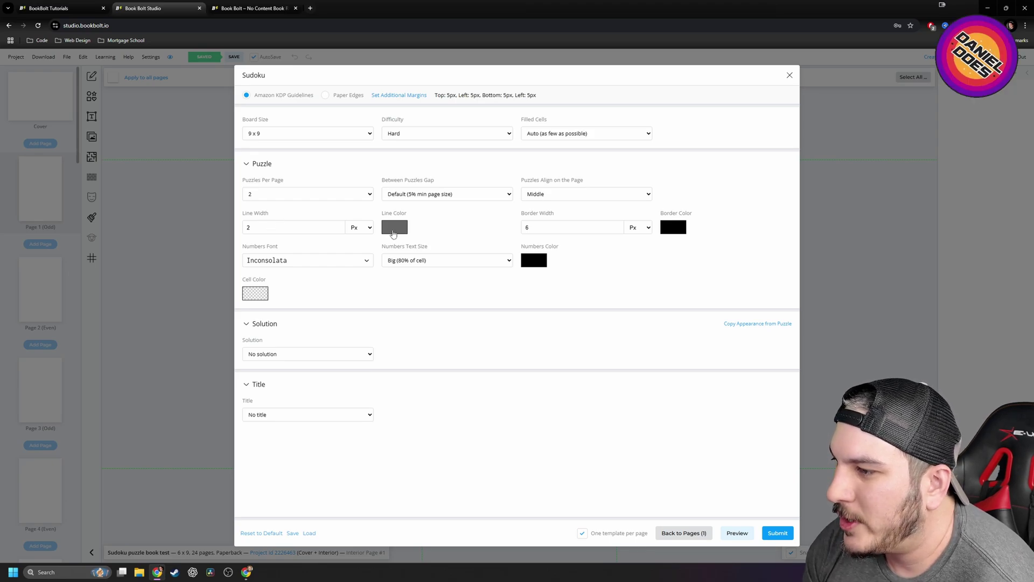
Preview the sample page to examine the puzzles' inner line and border thickness.
click(737, 533)
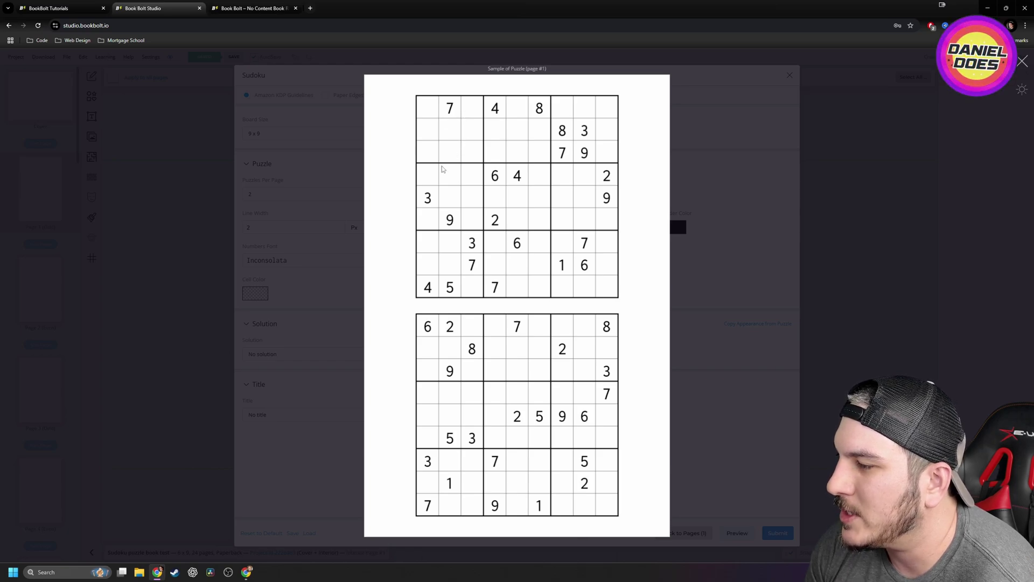
click(493, 214)
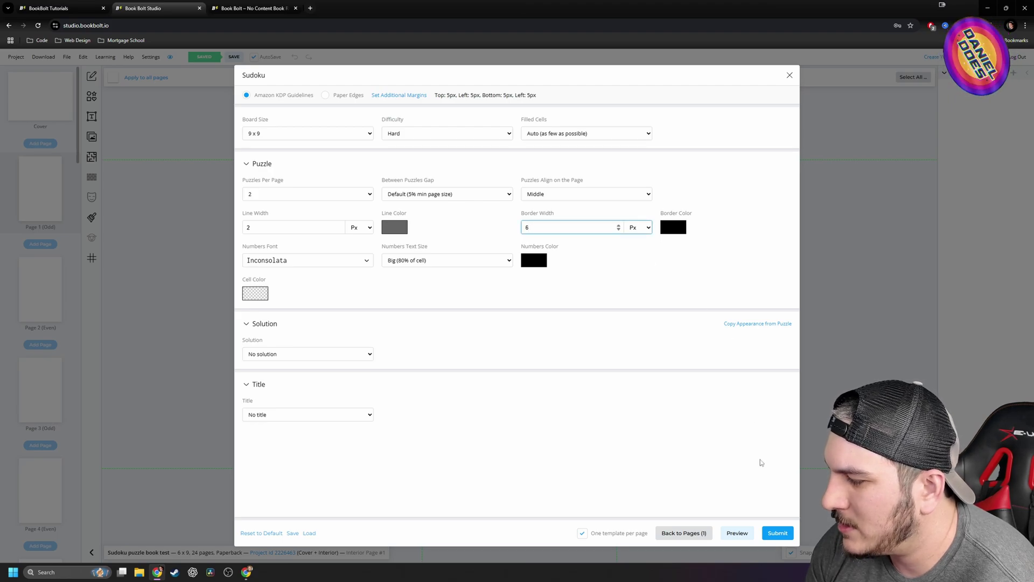
click(745, 533)
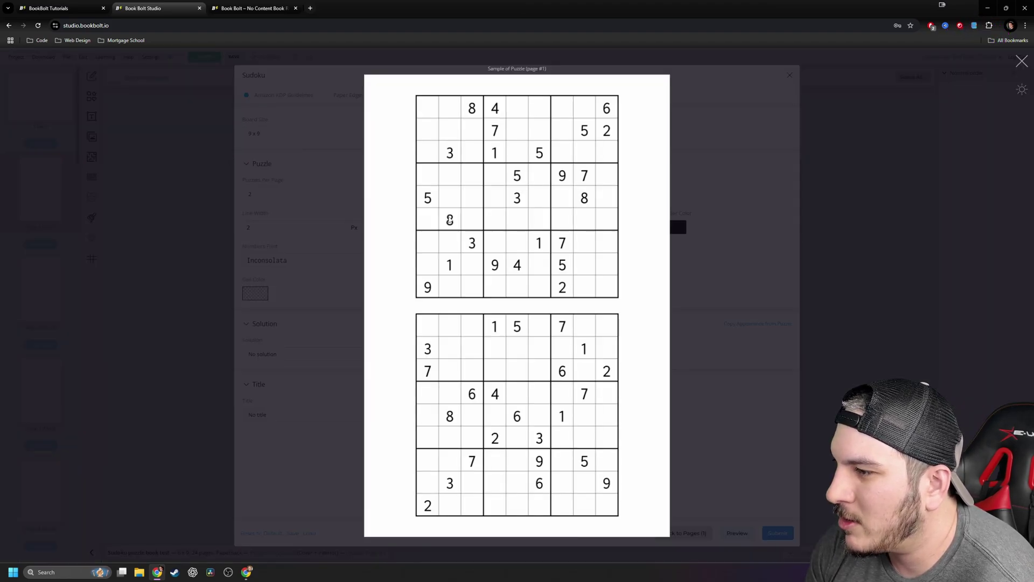
click(1023, 62)
Try a border width of 2 px and preview the sample page.
click(531, 227)
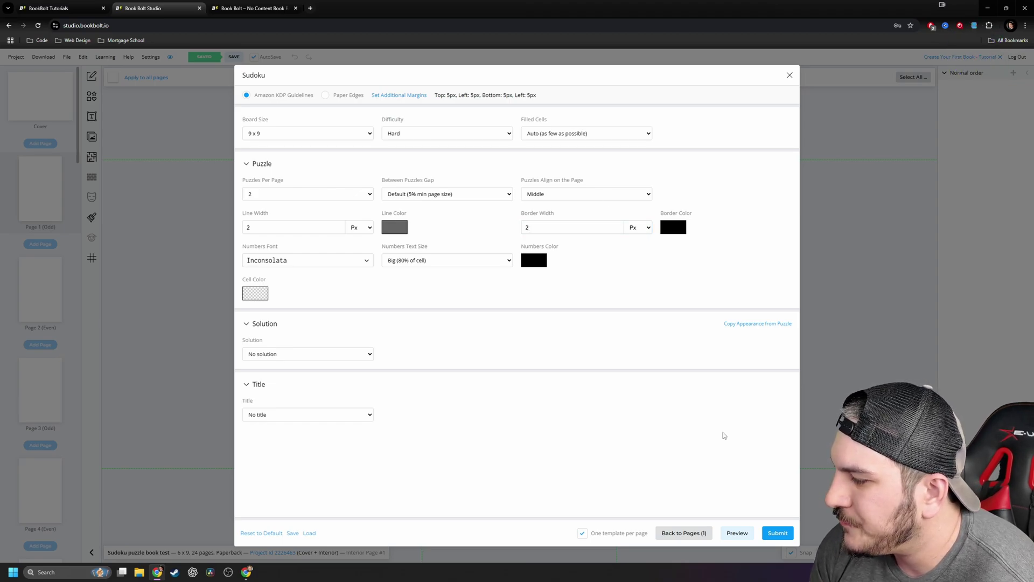
click(750, 533)
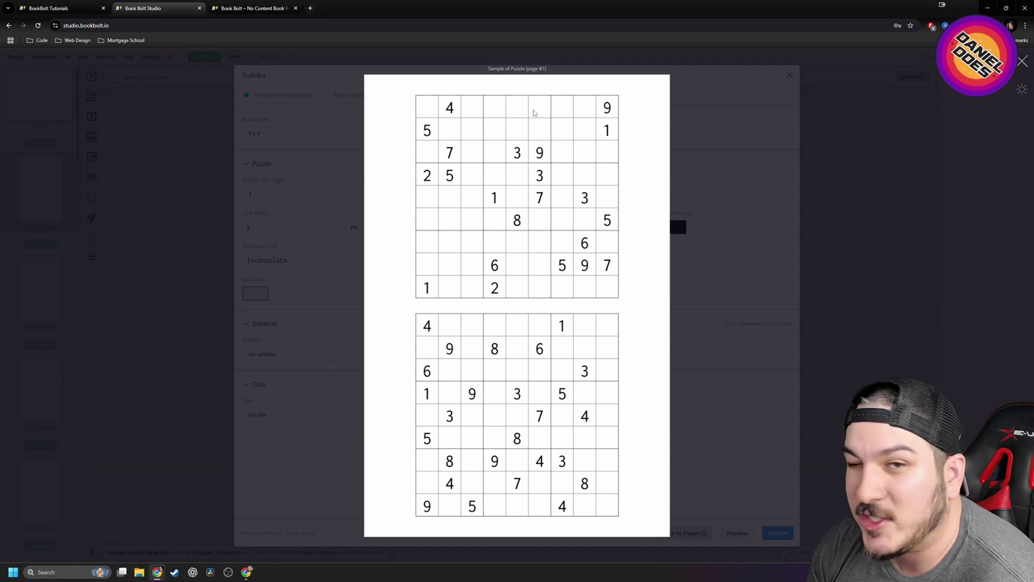
click(1022, 61)
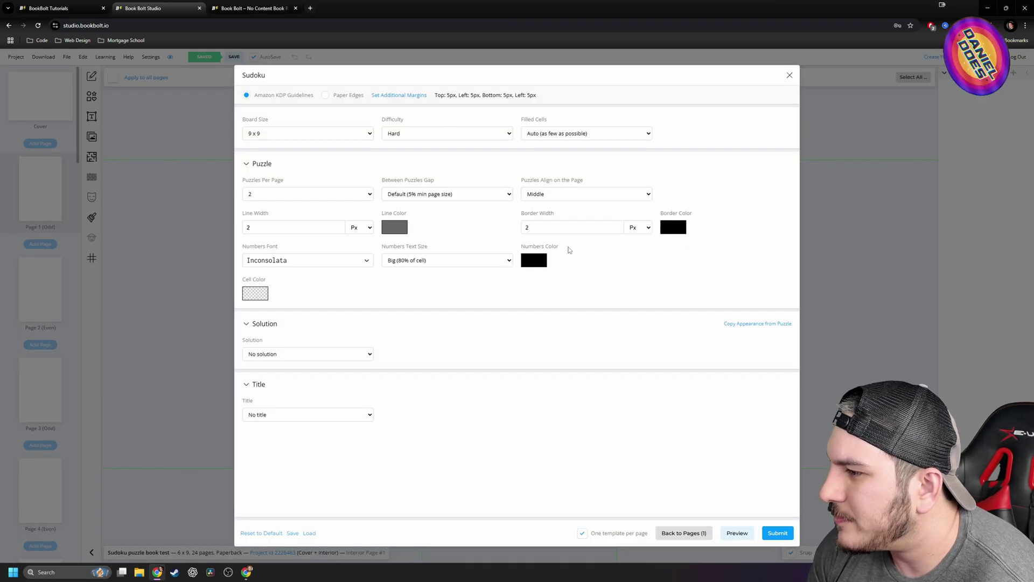
Set the border width back to 6 px and preview the sample page.
double_click(526, 227)
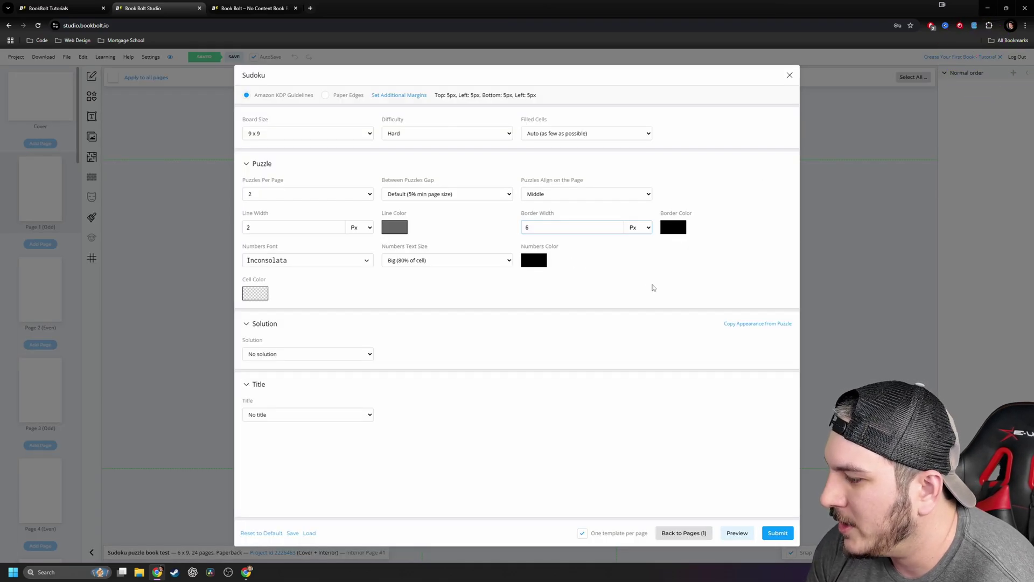
click(736, 533)
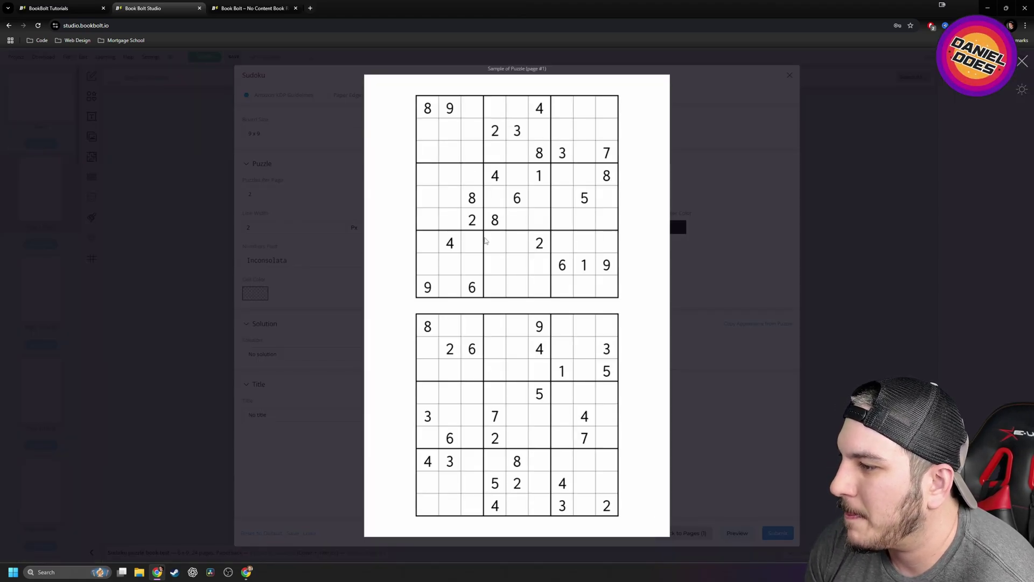
click(1022, 60)
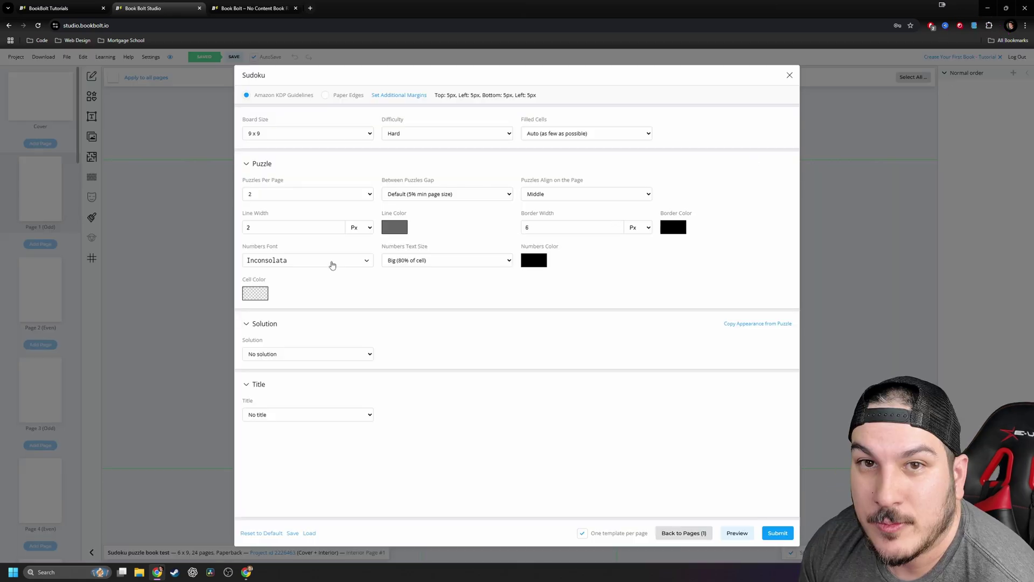
Try Courier Prime as the numbers font and preview the sample page.
click(286, 262)
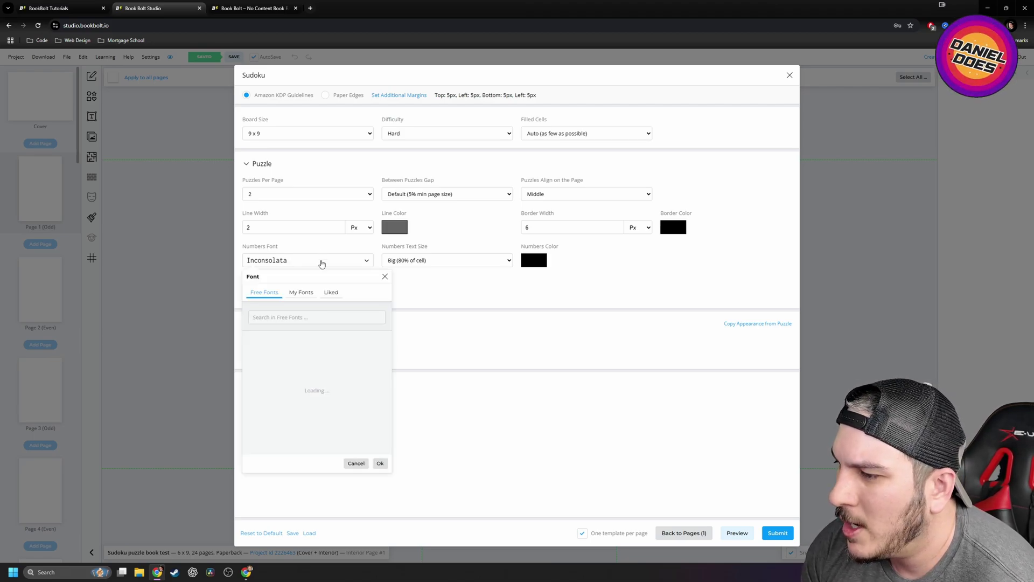
click(288, 319)
text(cour)
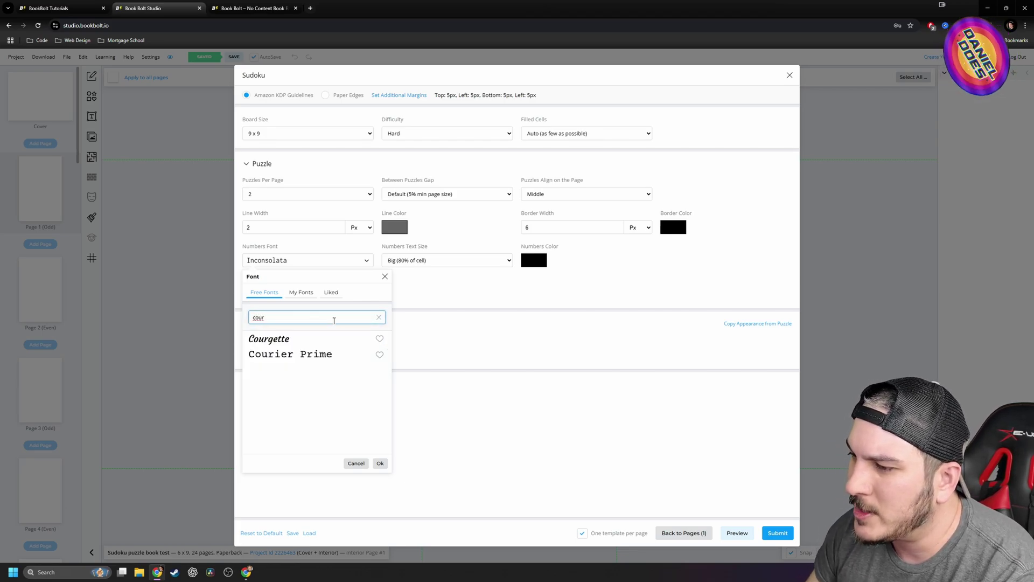
click(323, 354)
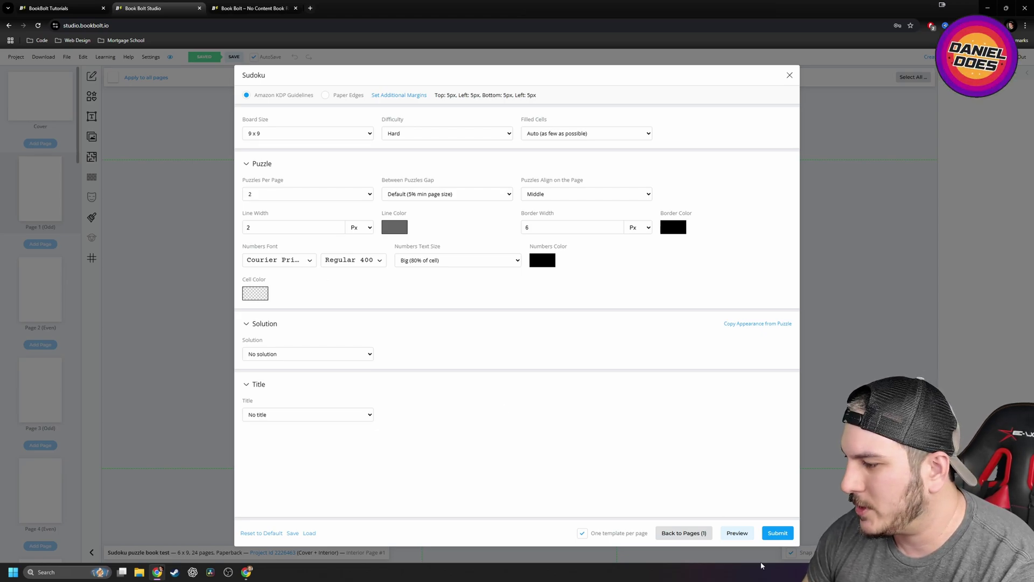
click(736, 534)
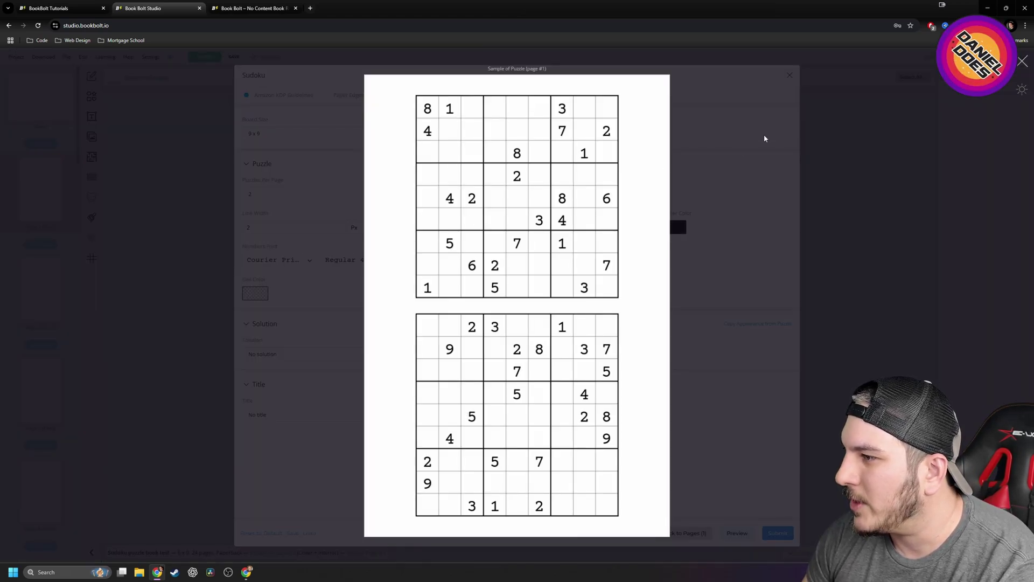
click(1020, 62)
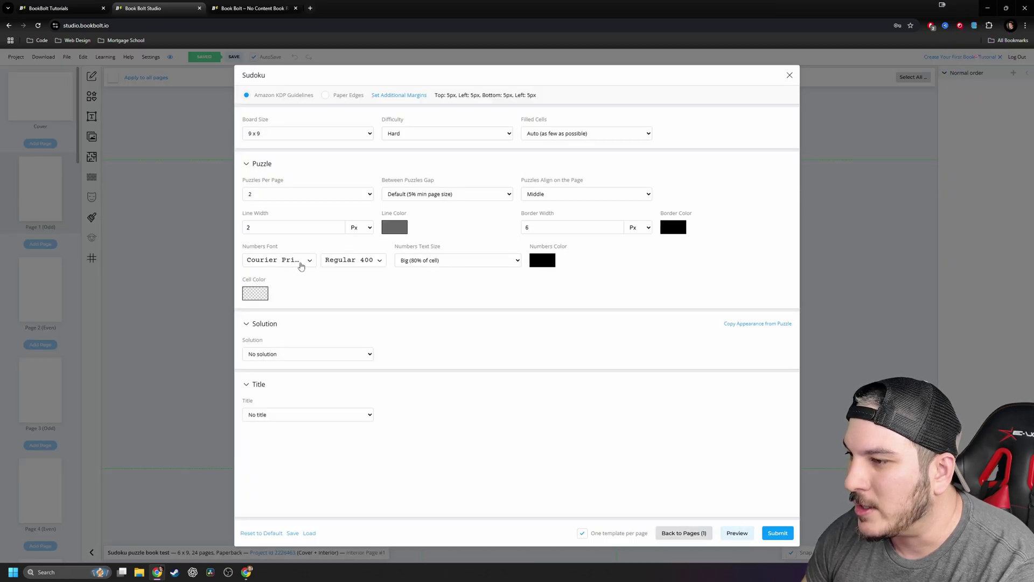
Look at the Courier Prime style options without changing them, and return the numbers font to Inconsolata.
click(351, 264)
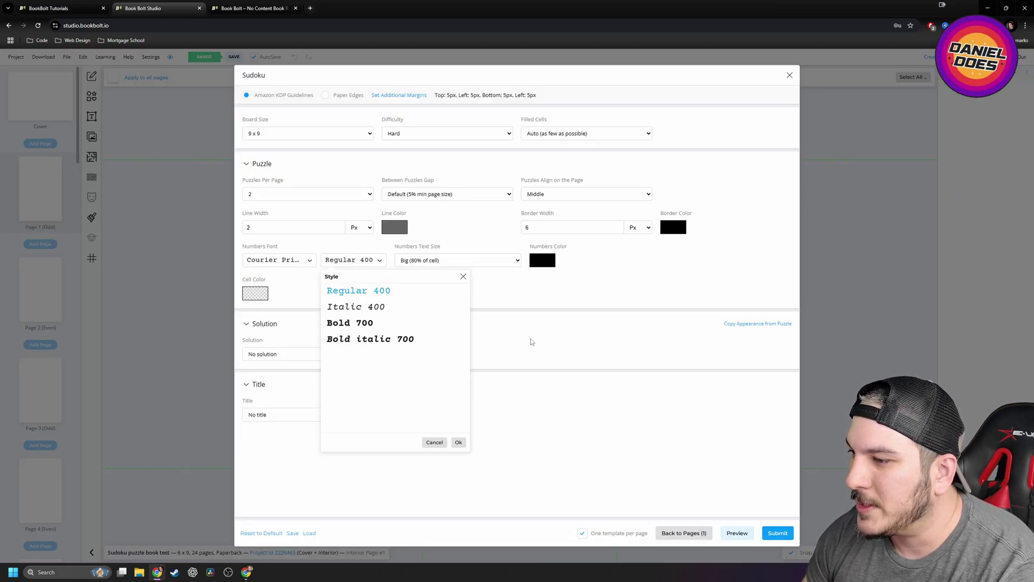
click(434, 443)
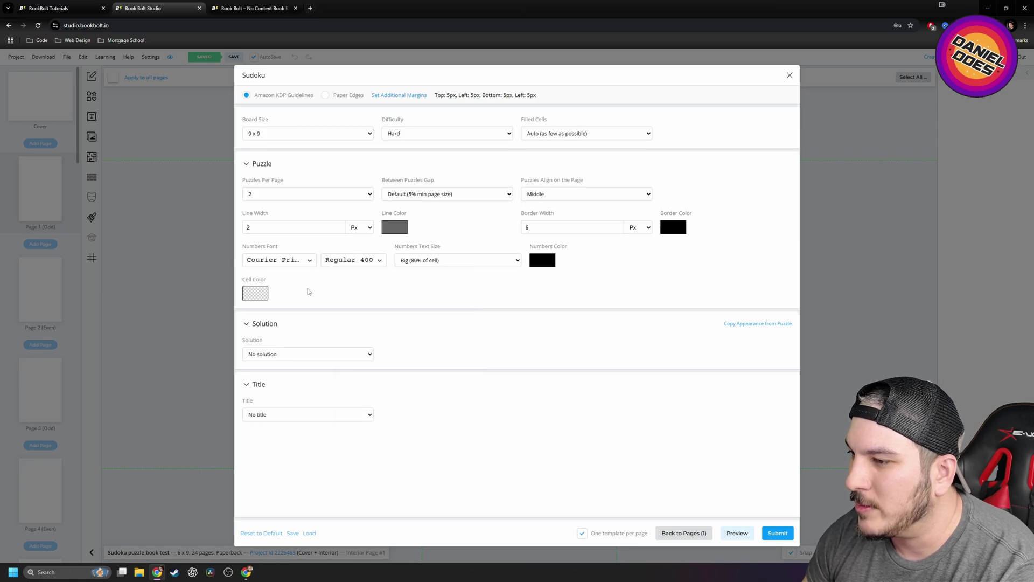
click(301, 264)
click(294, 352)
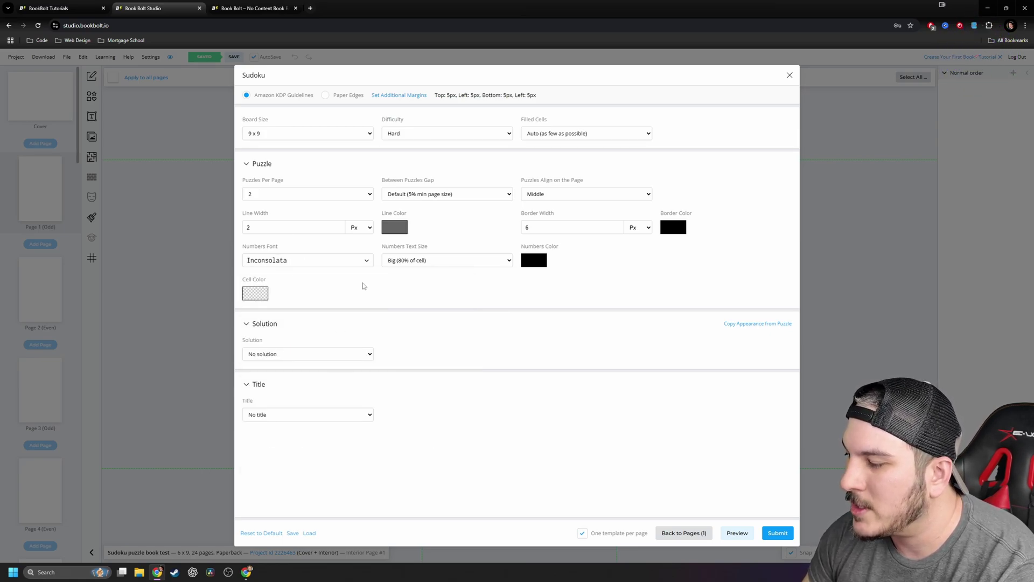
Try Open Sans as the numbers font and preview the sample page.
click(286, 263)
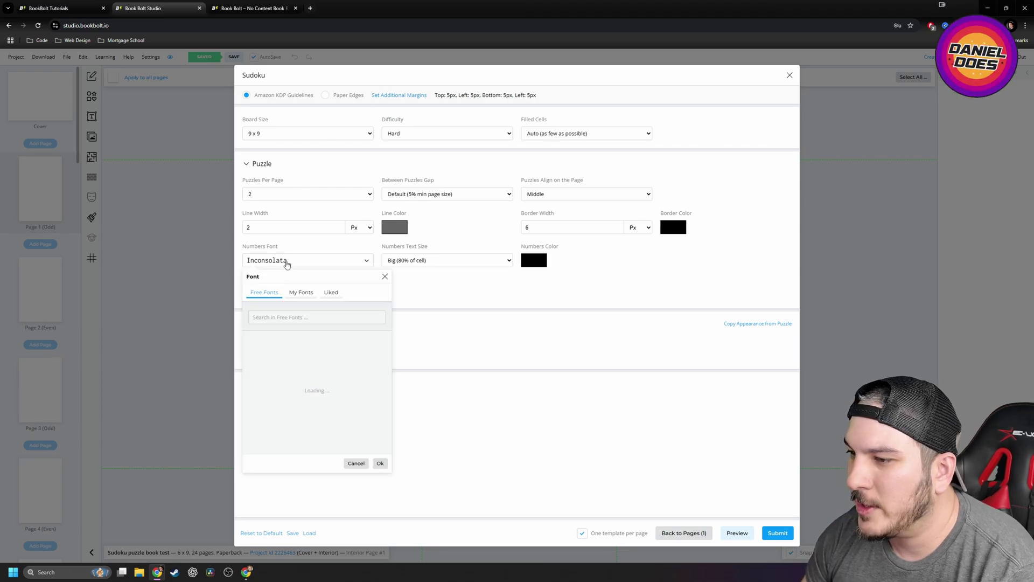
click(283, 319)
text(open )
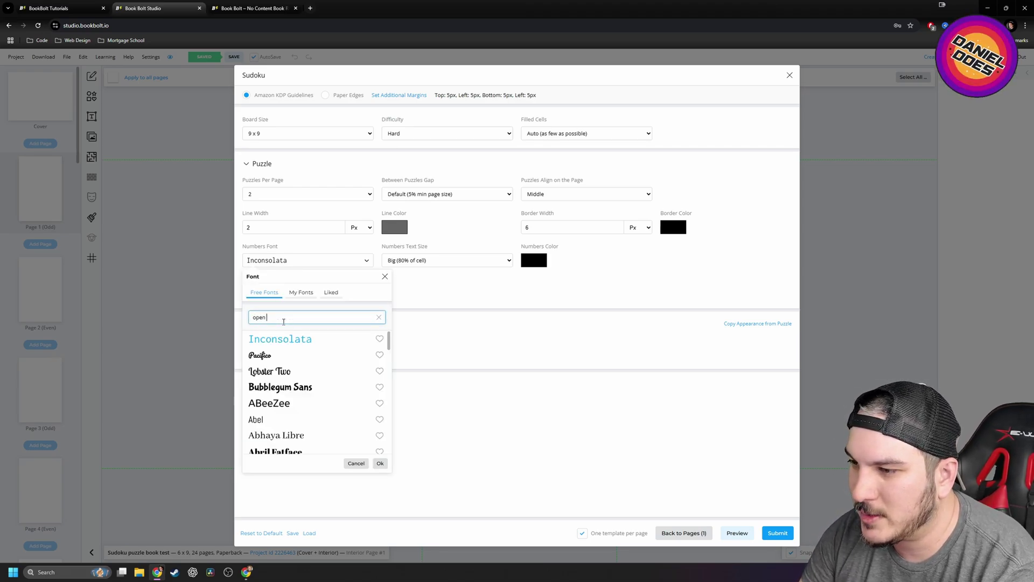
text(sans)
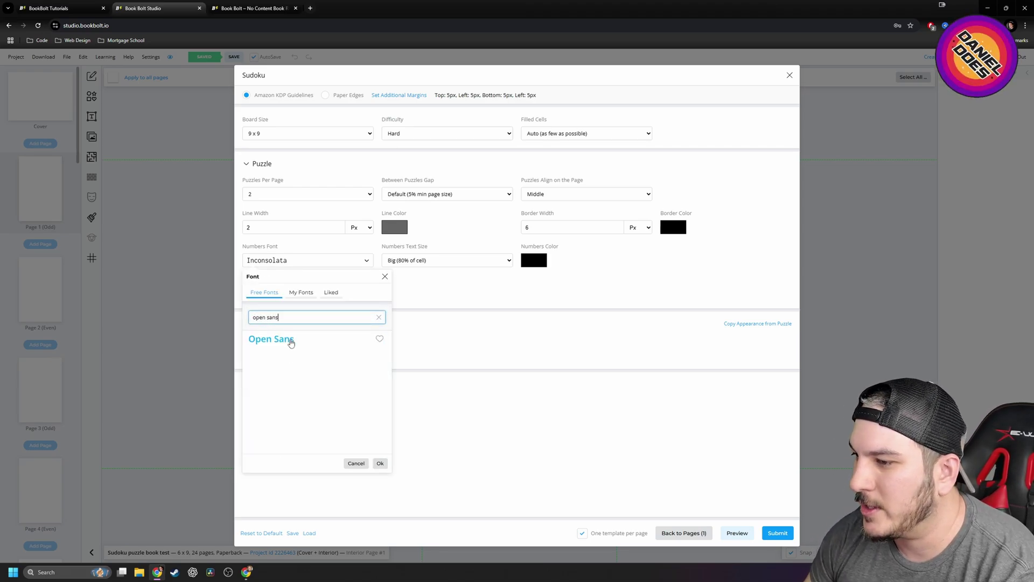
click(291, 342)
click(744, 538)
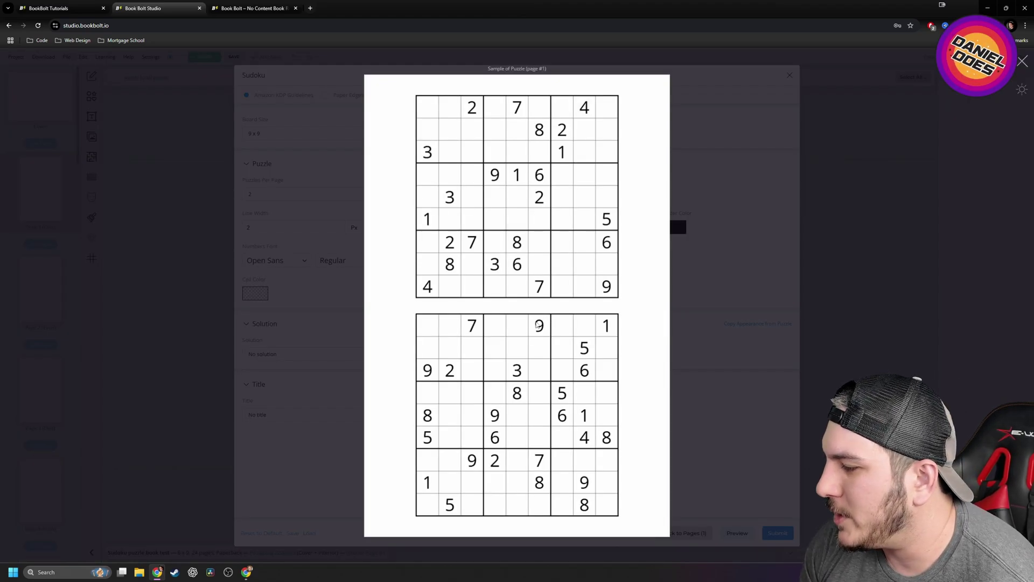
click(1026, 63)
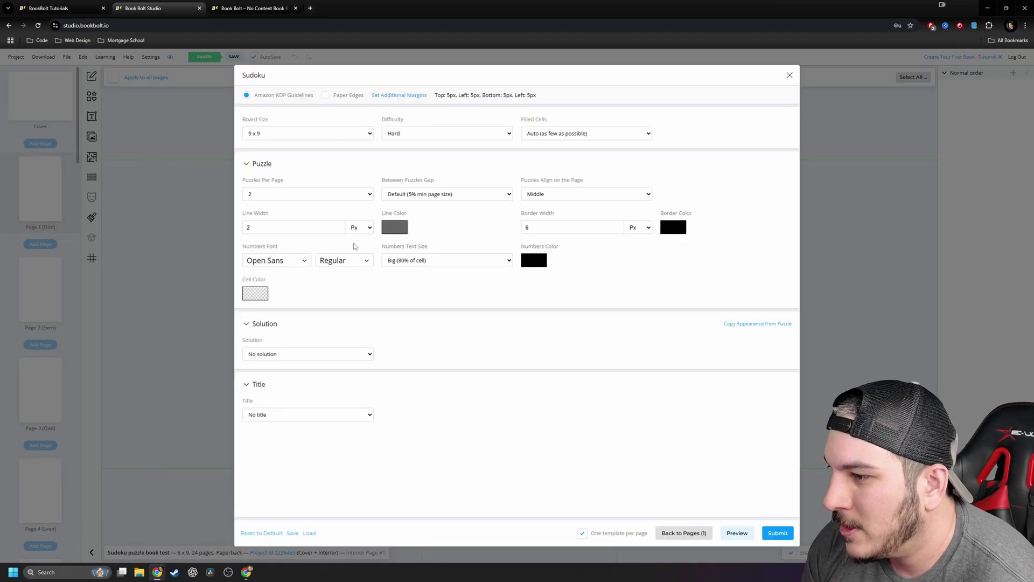
Set the numbers font back to Inconsolata and preview the sample page.
click(277, 260)
click(293, 358)
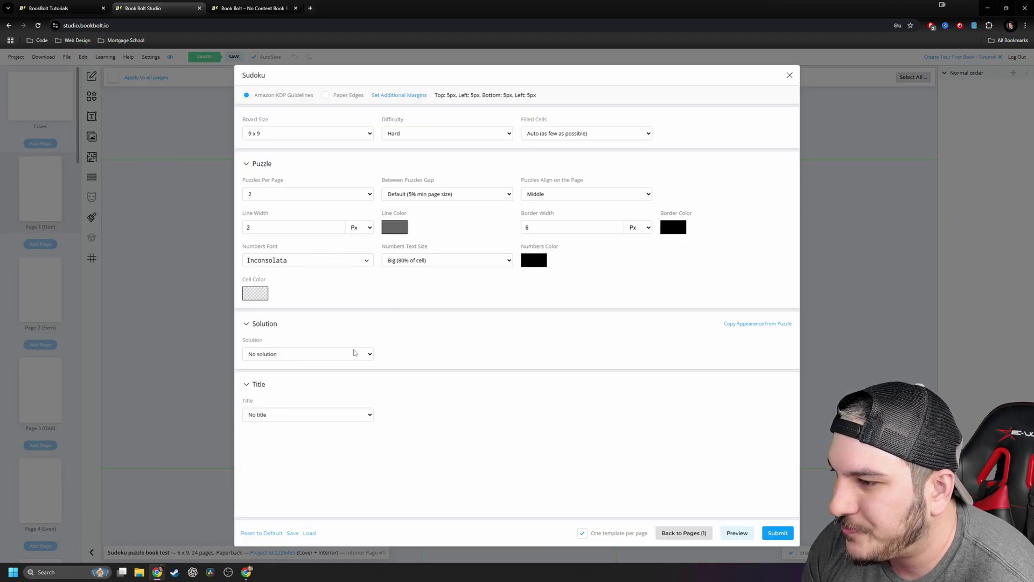
click(738, 533)
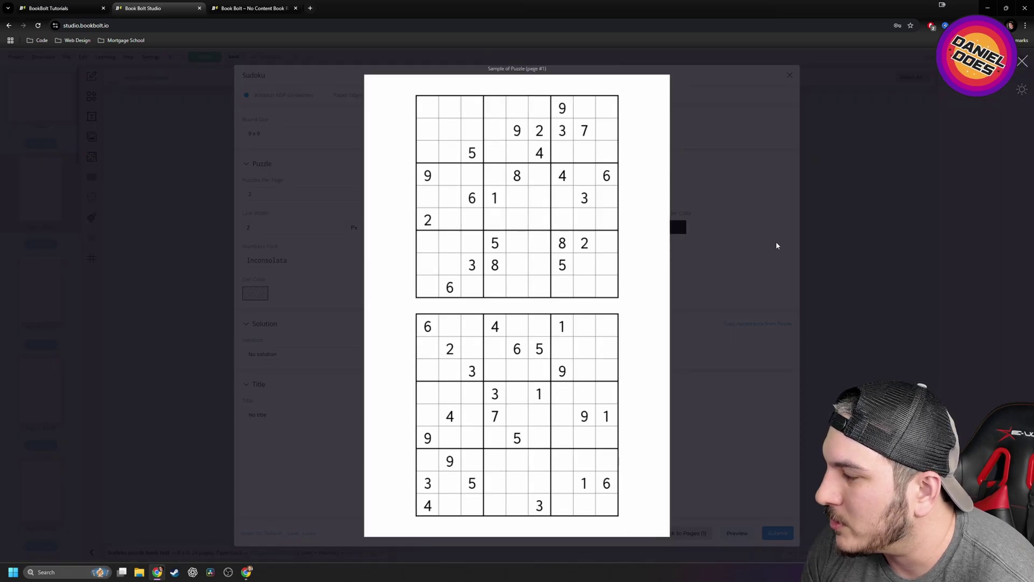
Keep the puzzle numbers text size at Big (80% of cell) and preview the sample page.
click(1023, 63)
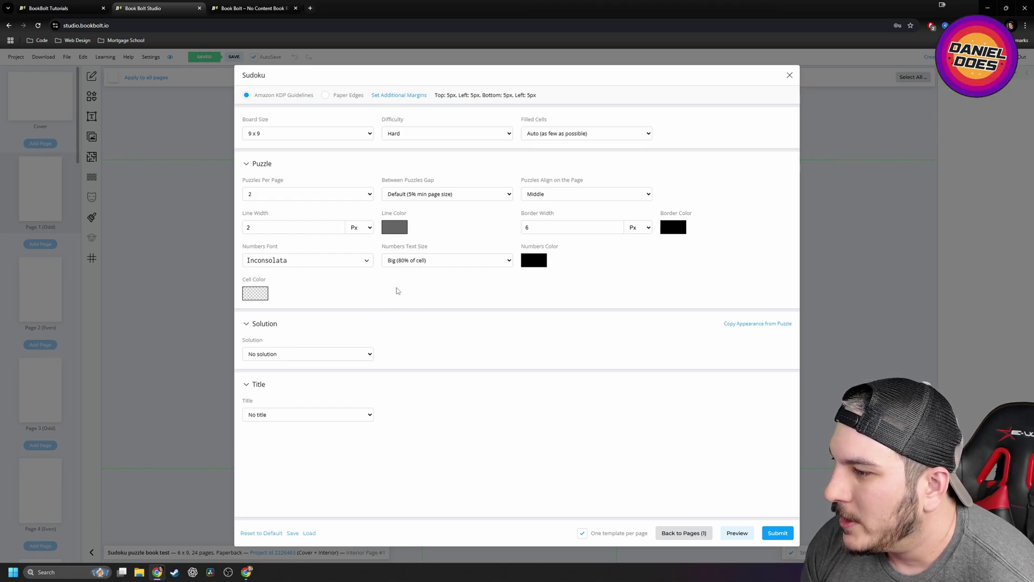
click(421, 262)
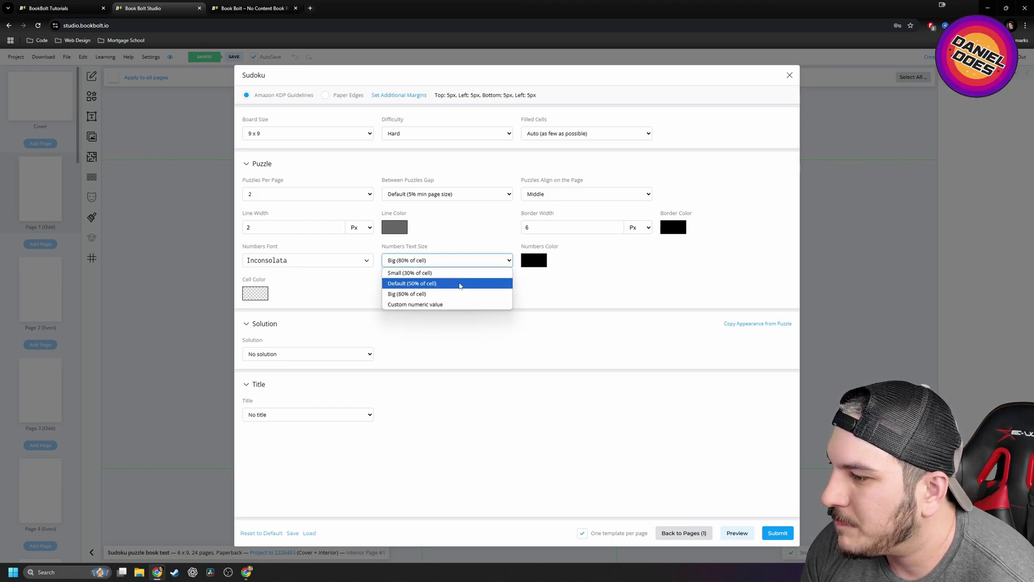
click(423, 294)
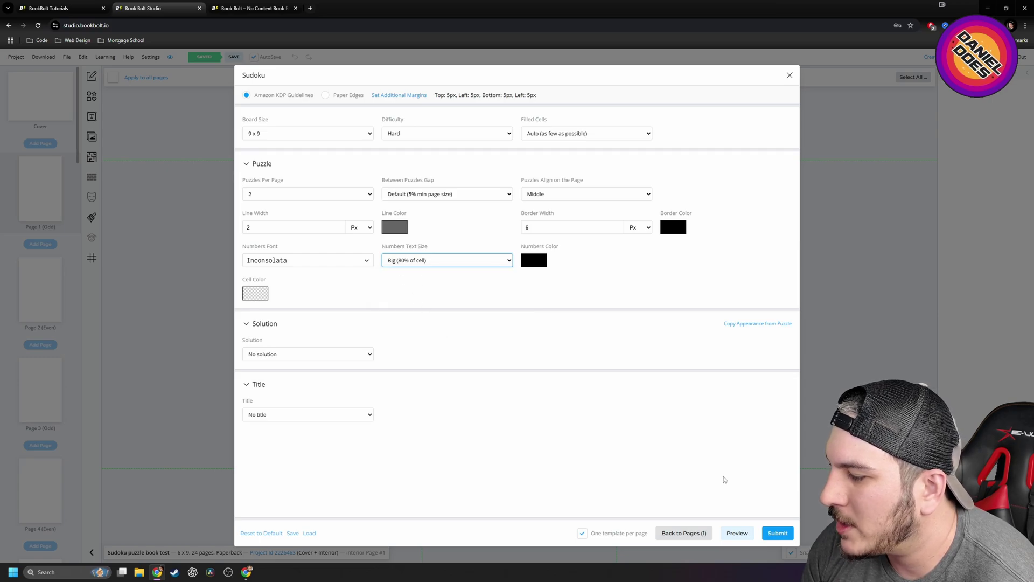
click(736, 535)
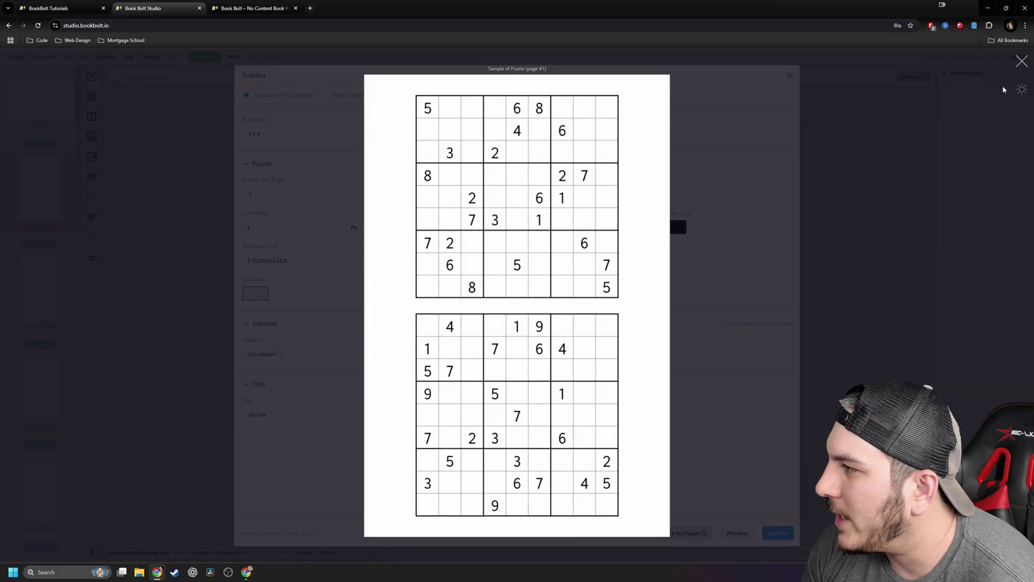
click(1021, 62)
Try the Default (50% of cell) text size for the puzzle numbers and preview the sample page.
click(455, 260)
click(415, 271)
click(736, 533)
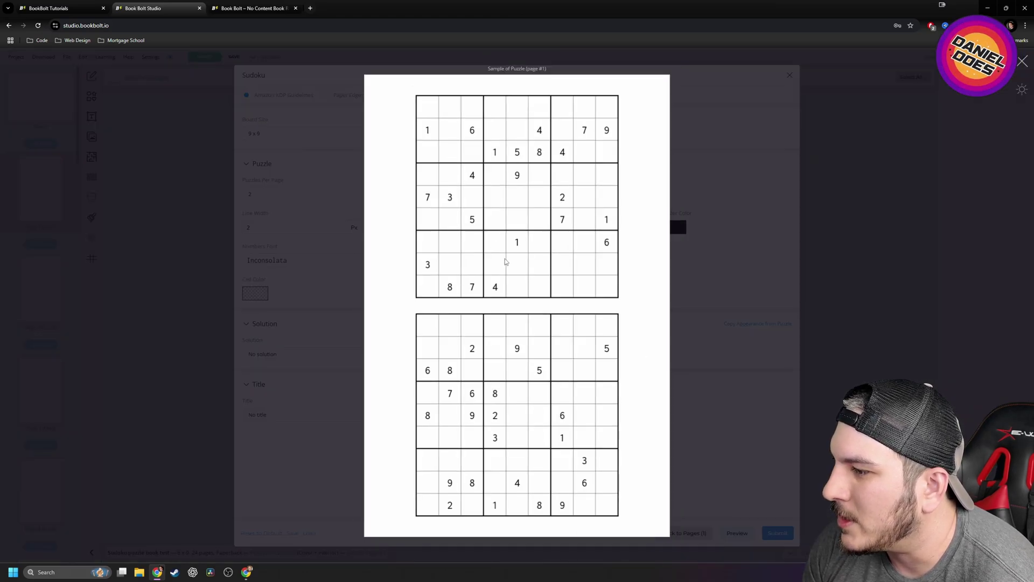
click(1022, 62)
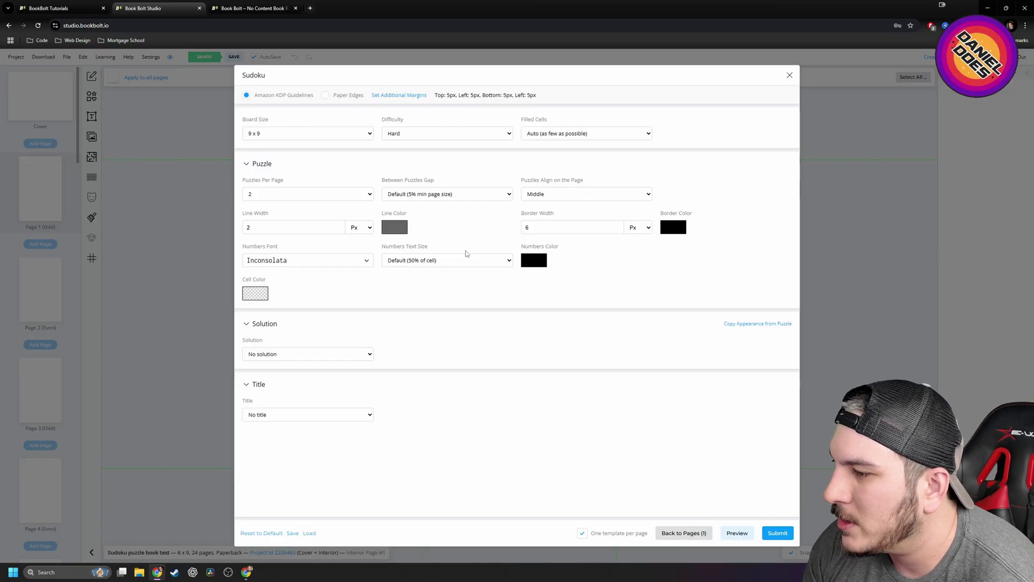
Try the Small (30% of cell) text size for the puzzle numbers and preview the sample page.
click(464, 260)
click(445, 288)
click(751, 531)
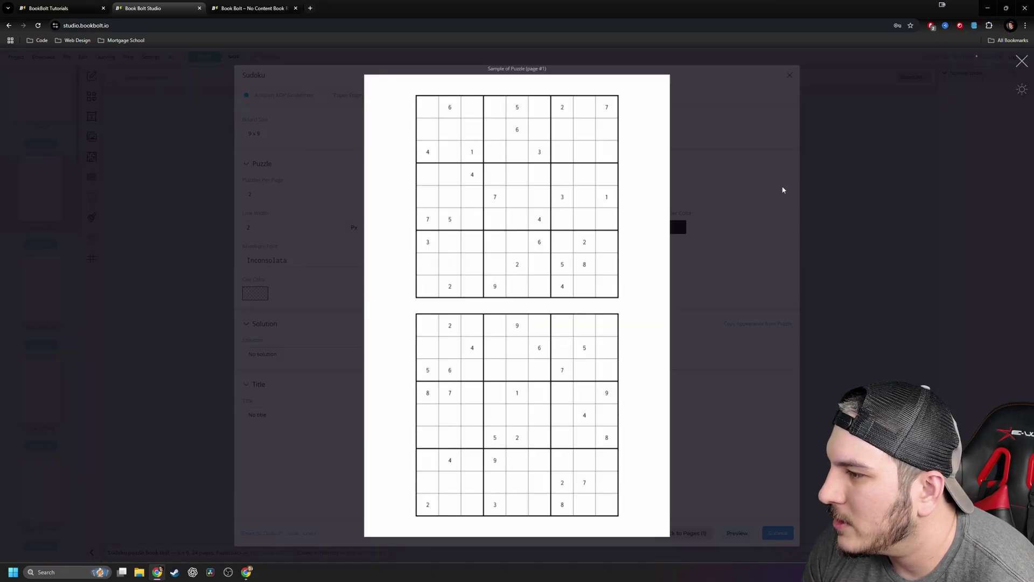
click(1022, 62)
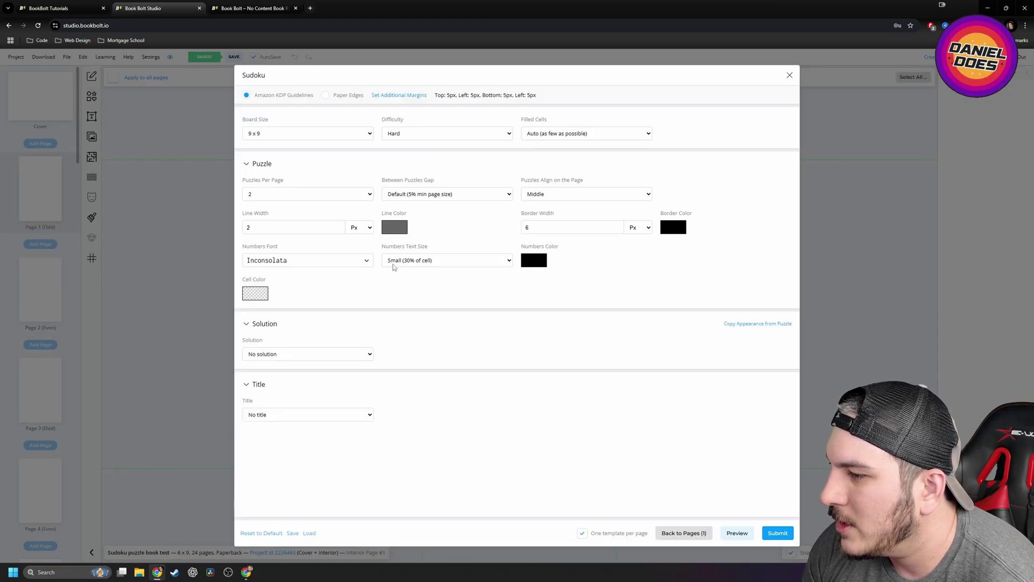
Switch the puzzle numbers to the Default (50% of cell) text size again and preview the sample page.
click(464, 260)
click(445, 291)
click(737, 533)
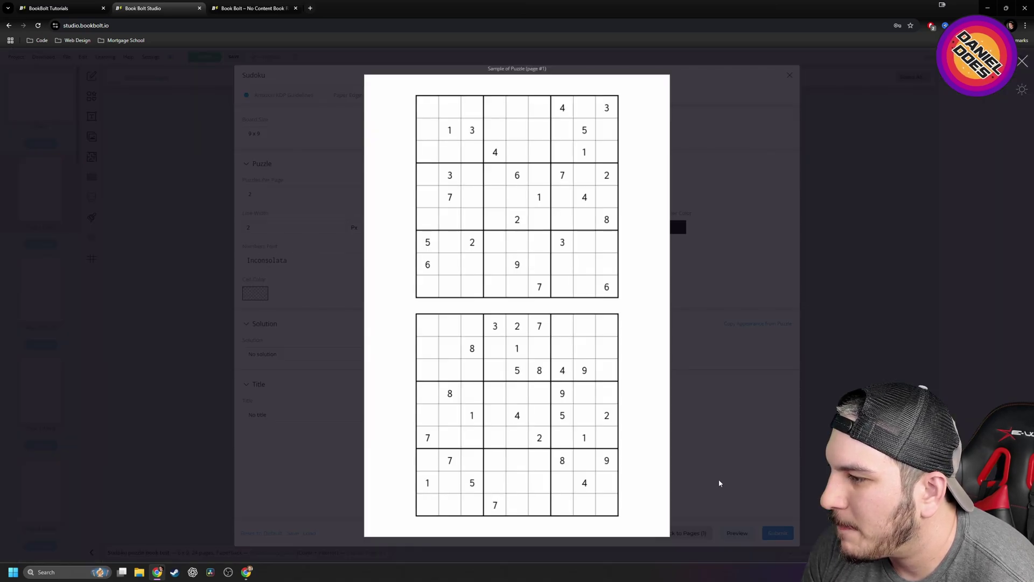
click(1018, 61)
Set the puzzle numbers text size to Big (80% of cell) and preview the sample page.
click(434, 260)
click(428, 293)
click(737, 533)
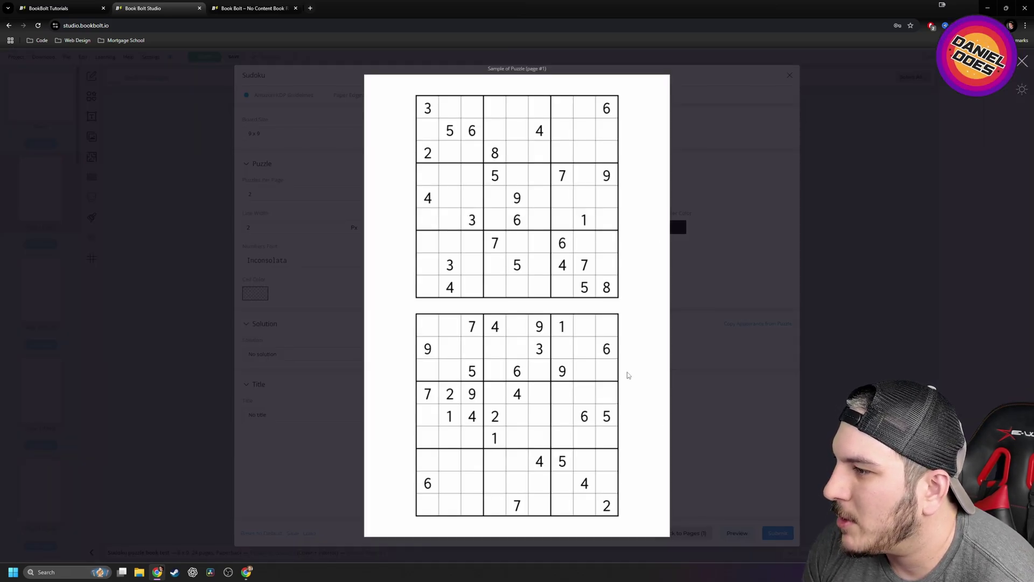
click(1021, 58)
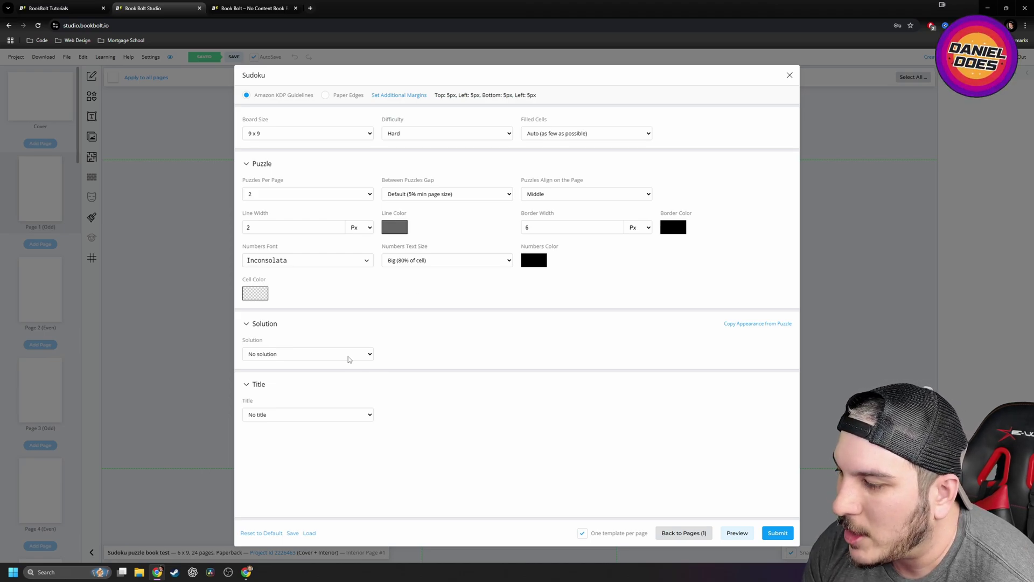
Place the Sudoku solutions after all puzzle pages.
click(246, 324)
click(247, 324)
click(303, 354)
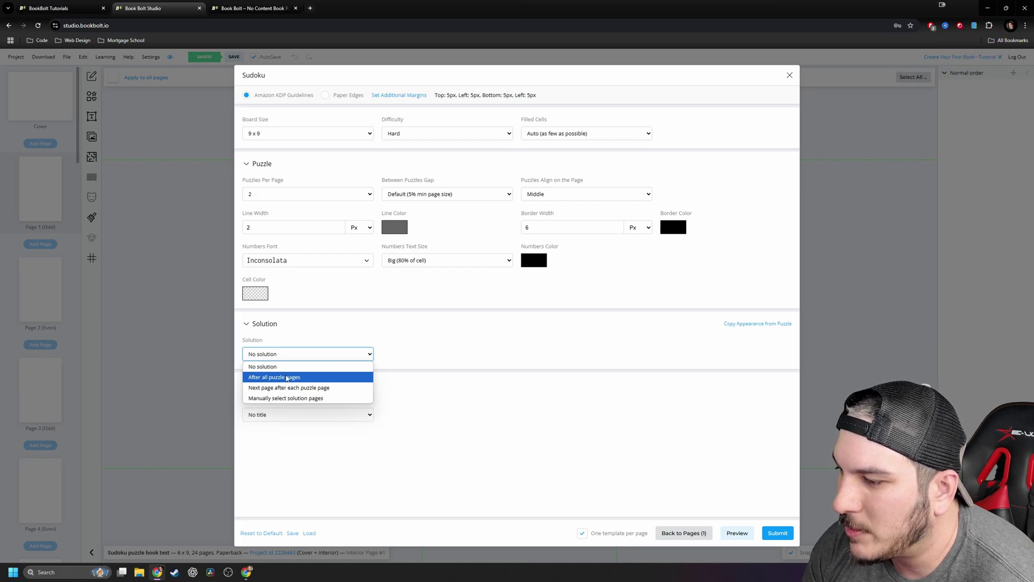
click(289, 377)
scroll(548, 368, down, 1)
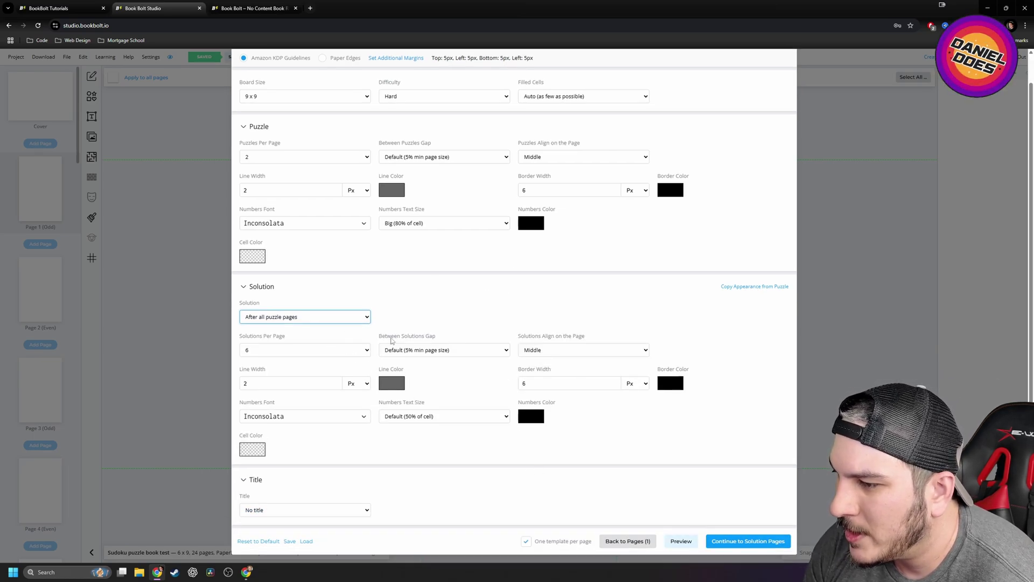
Try 1 solution per page for the solution layout.
click(284, 353)
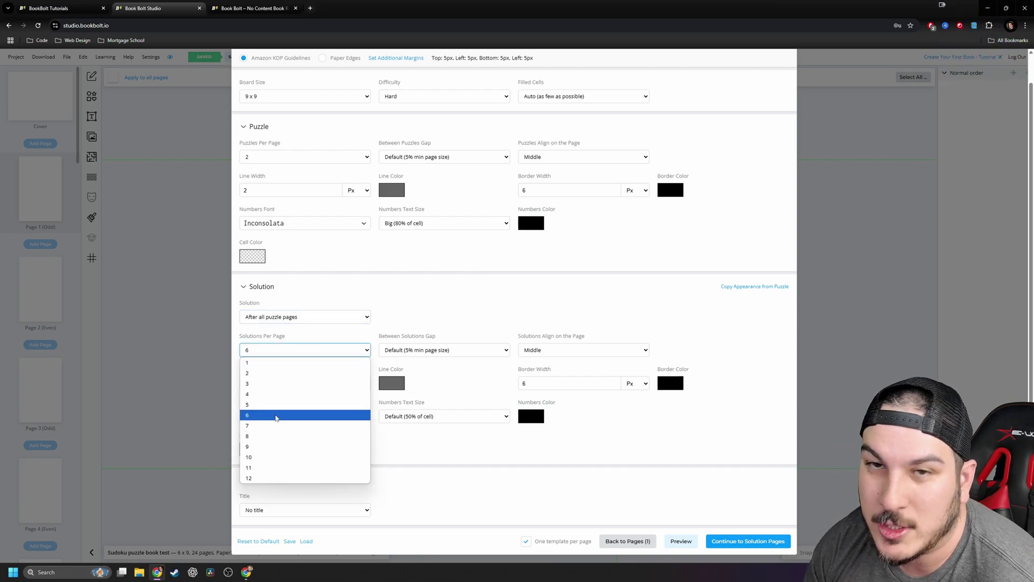
click(276, 415)
click(311, 354)
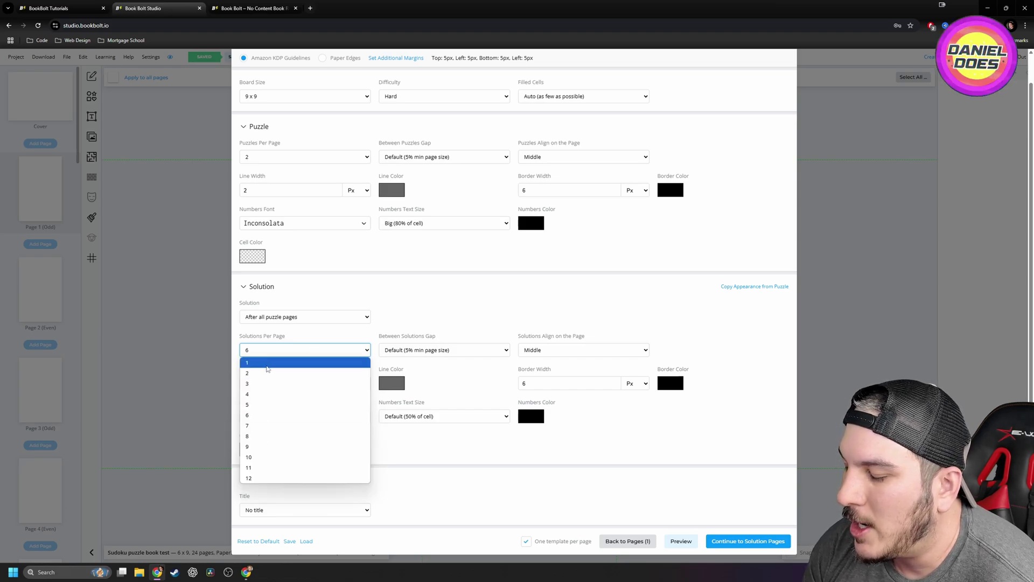
click(267, 366)
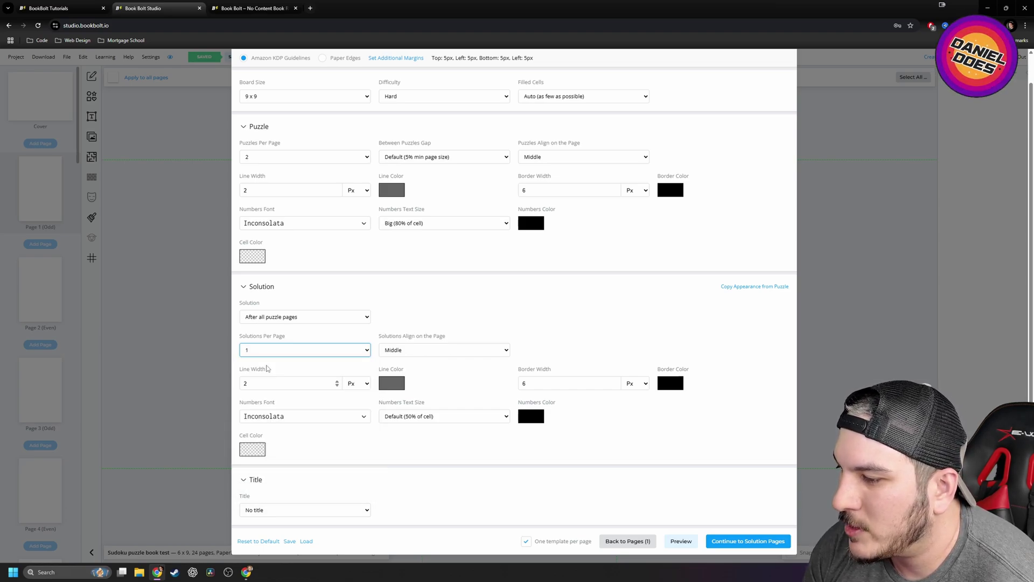
Set the solutions per page to 2 and preview the sample puzzle and solution pages.
scroll(344, 367, up, 1)
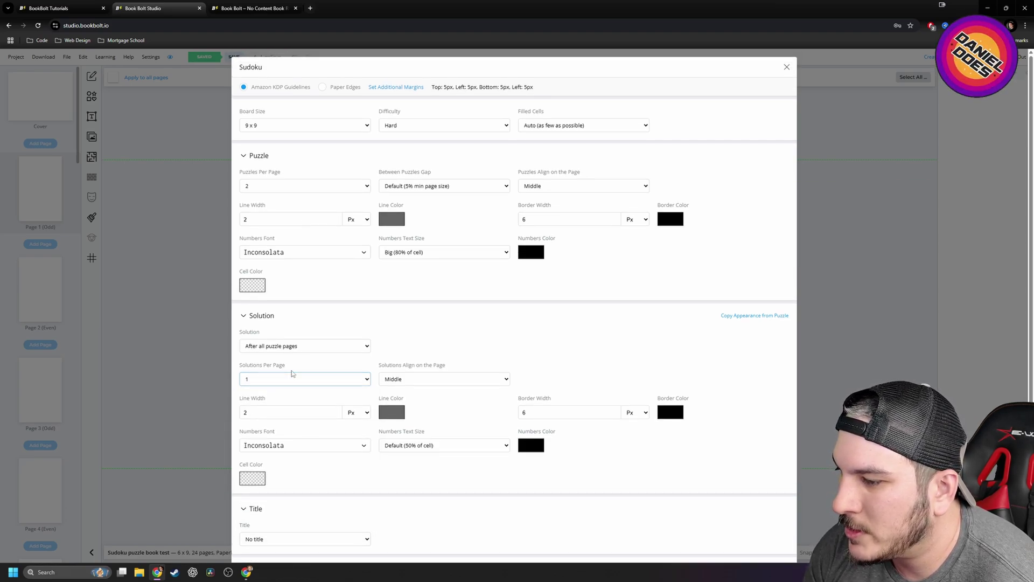
click(266, 380)
click(264, 403)
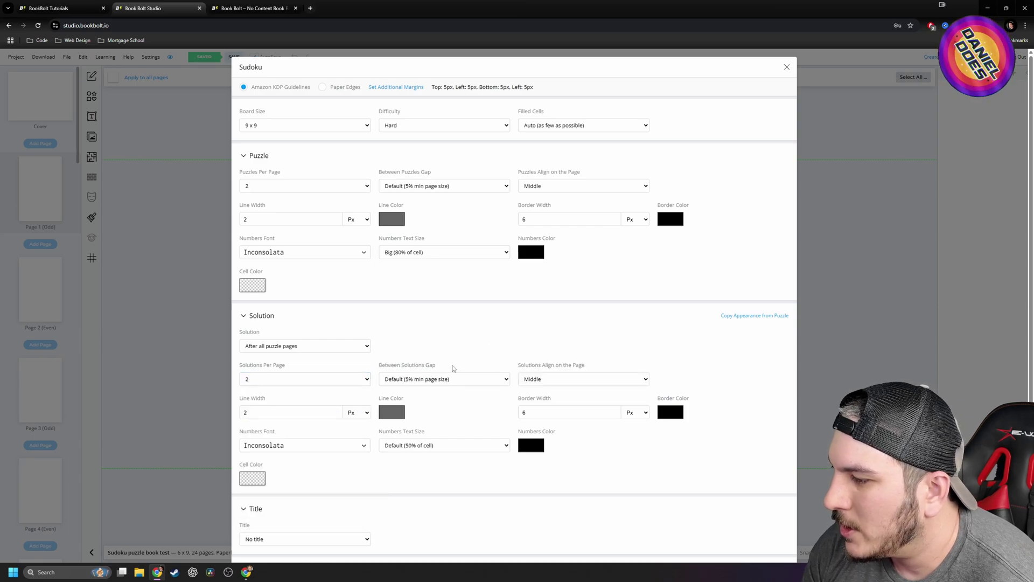
scroll(585, 507, down, 1)
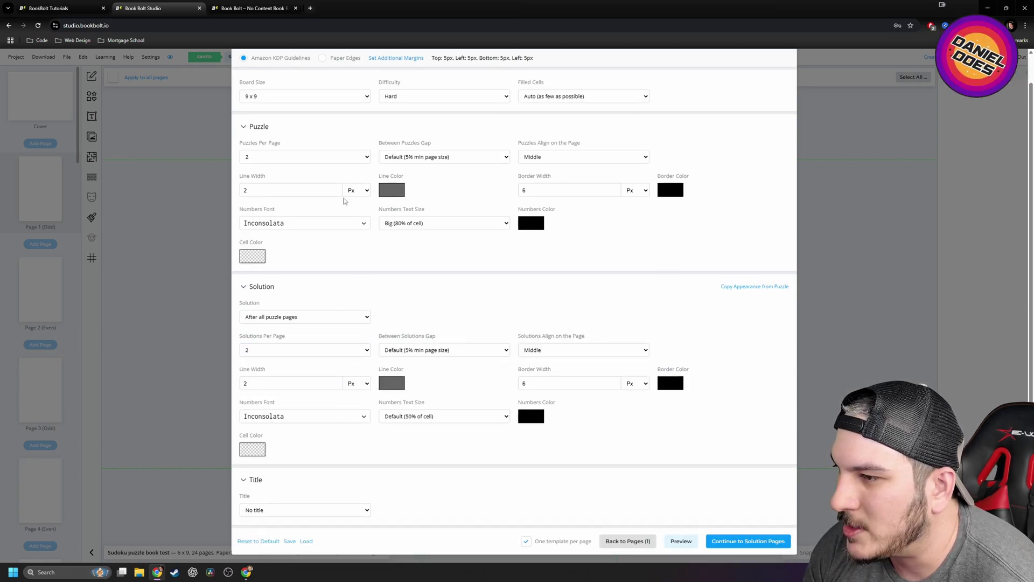
scroll(304, 262, up, 1)
scroll(614, 474, down, 1)
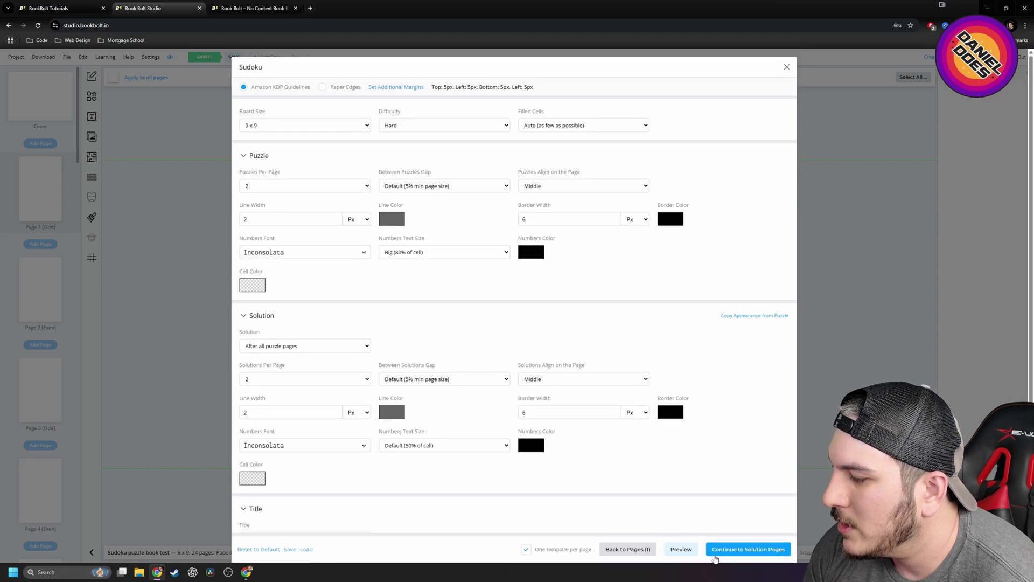
click(720, 551)
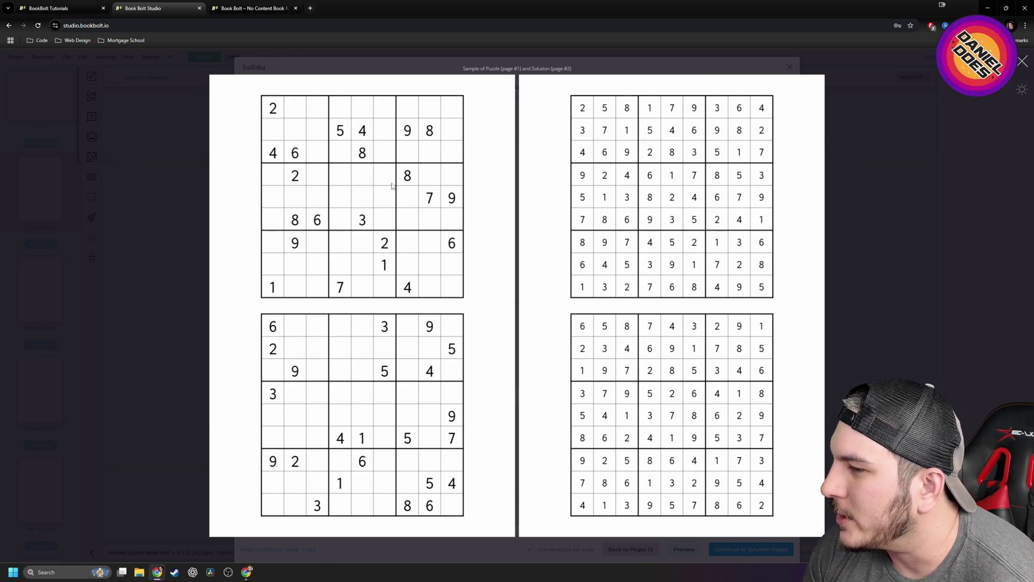
click(1021, 63)
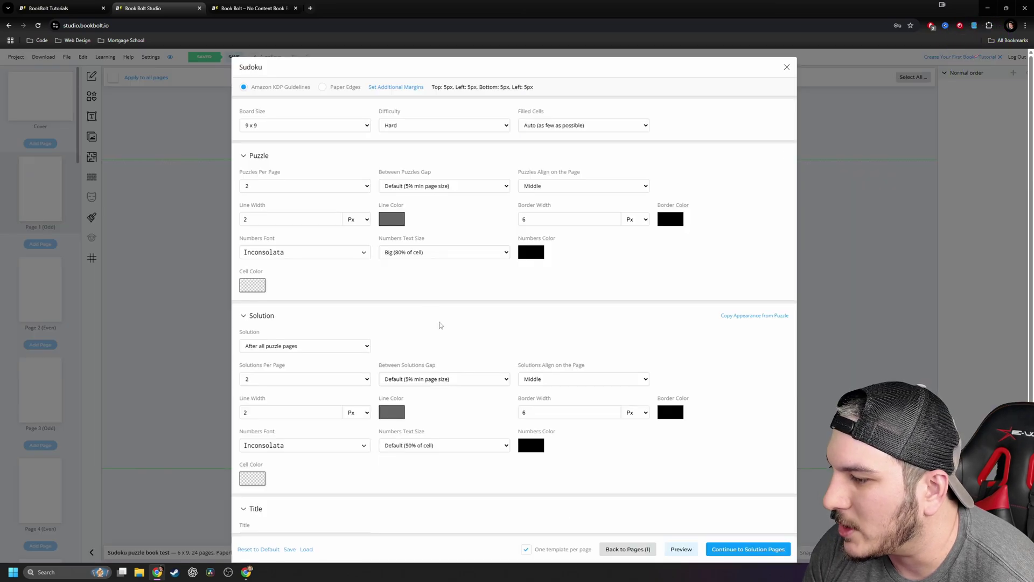
Try the Big (80% of cell) text size for the solution numbers and preview the sample pages.
click(422, 447)
click(401, 480)
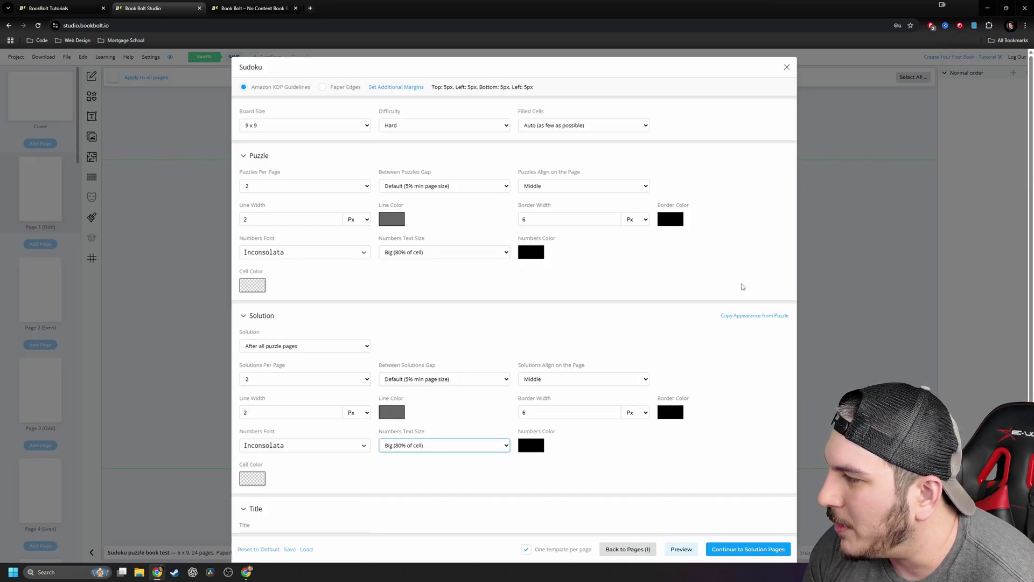
click(680, 549)
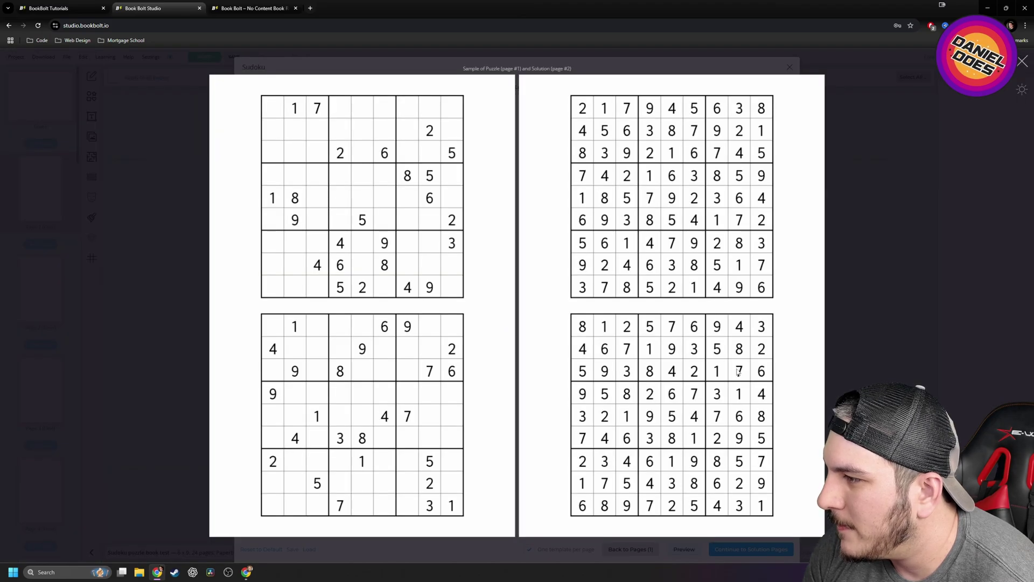
click(1022, 63)
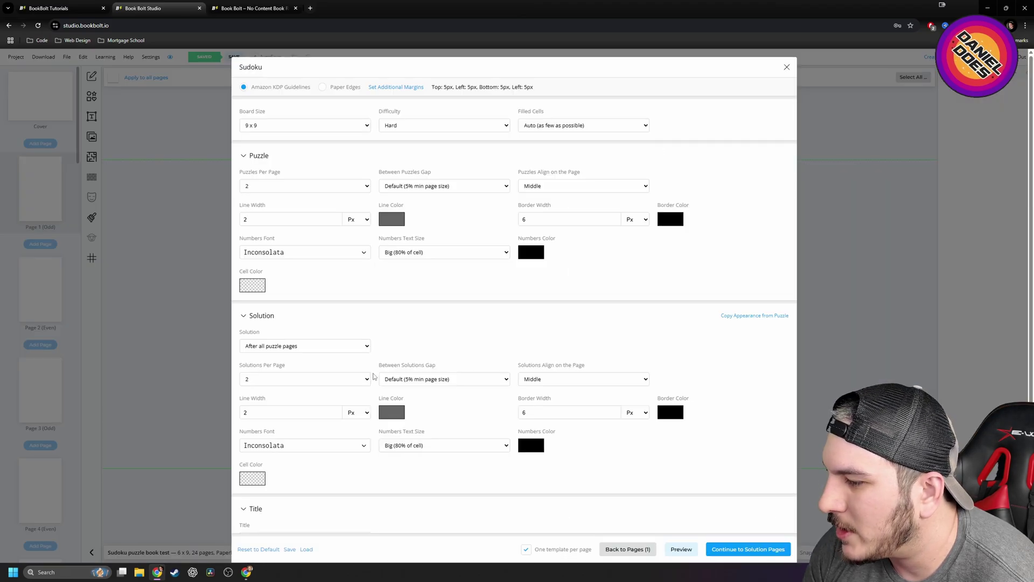
Set the solution numbers text size back to Default (50% of cell) and preview the sample pages.
click(412, 445)
click(402, 468)
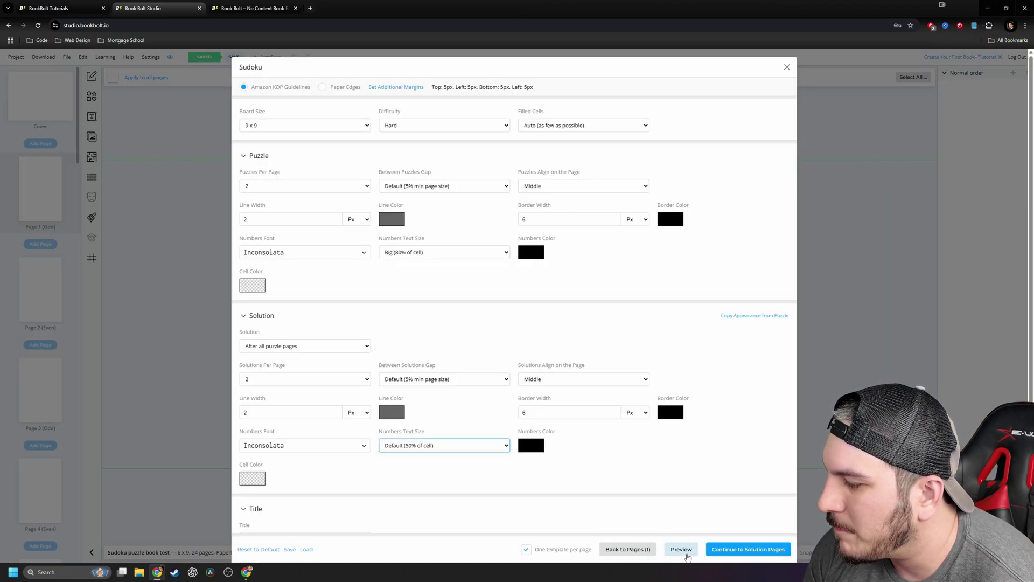
click(689, 549)
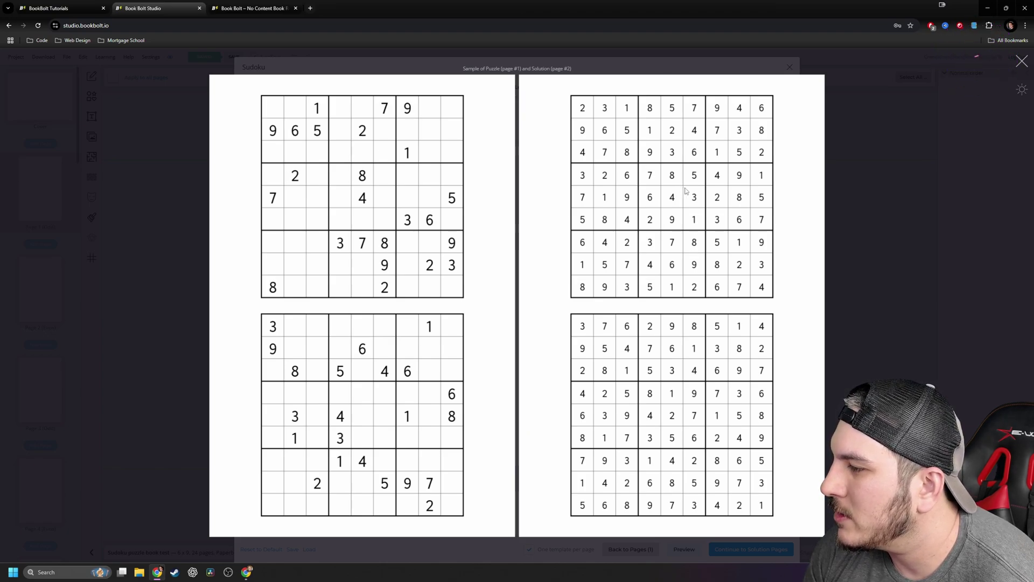
click(1021, 63)
Try the Custom title option for the puzzles and solutions.
scroll(542, 407, down, 1)
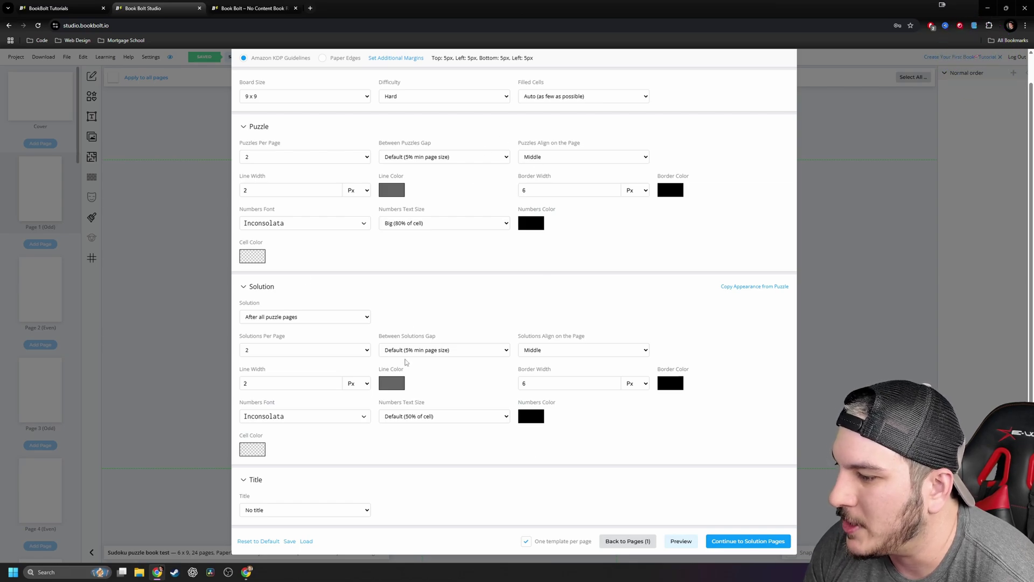
click(251, 481)
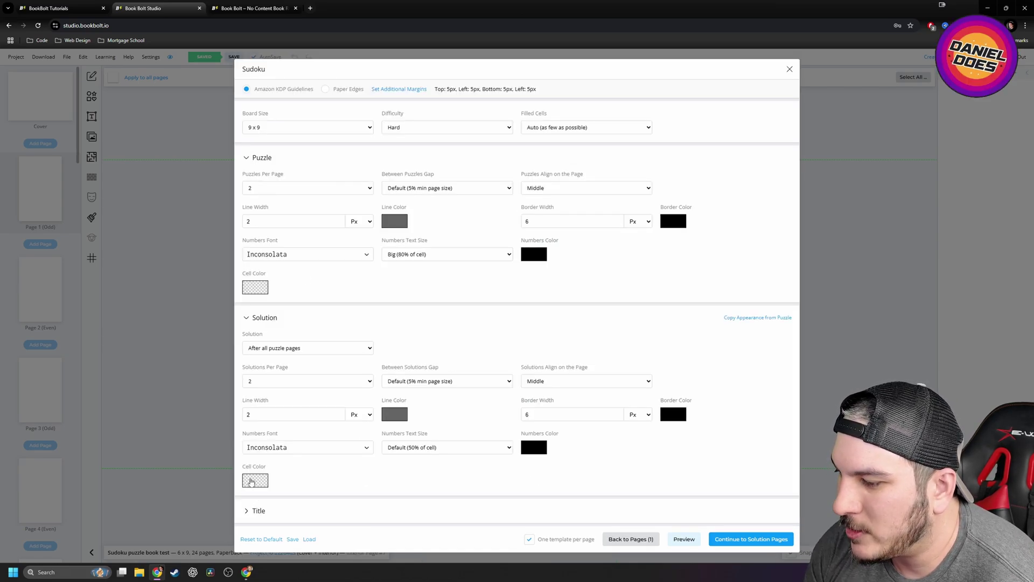
click(254, 510)
click(301, 509)
click(293, 511)
click(291, 513)
click(286, 532)
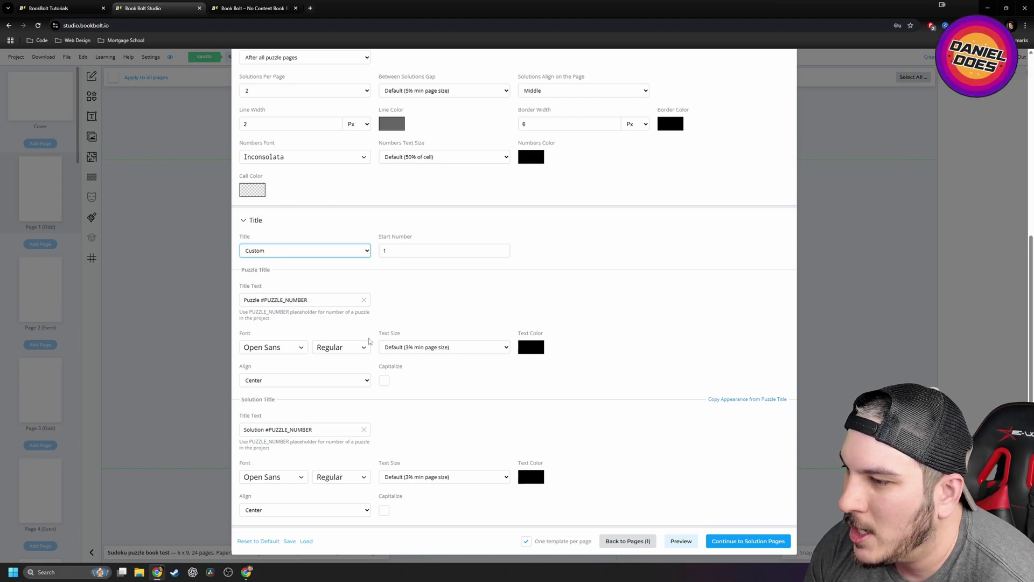
Set the title option back to No title.
click(291, 250)
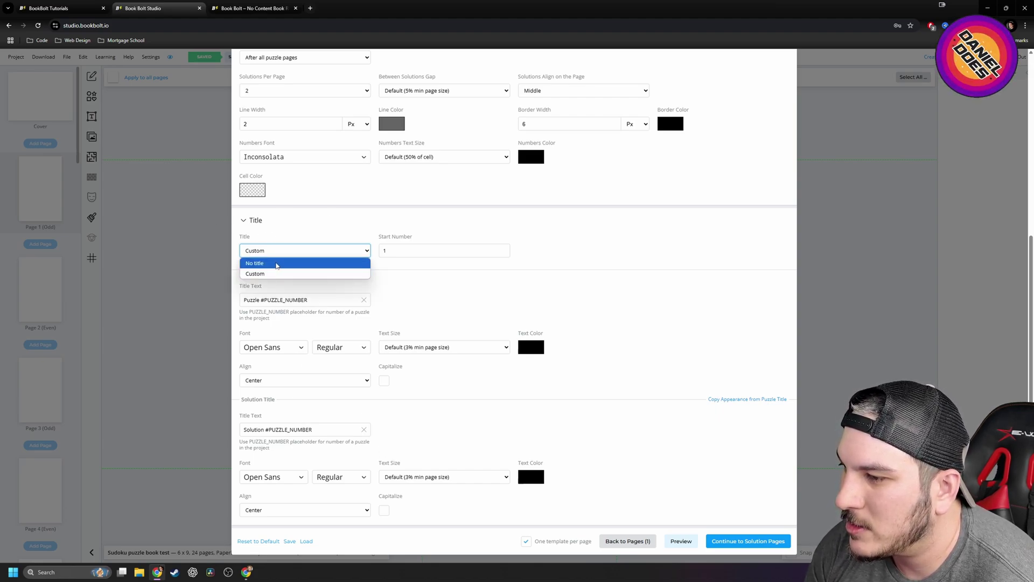
click(276, 263)
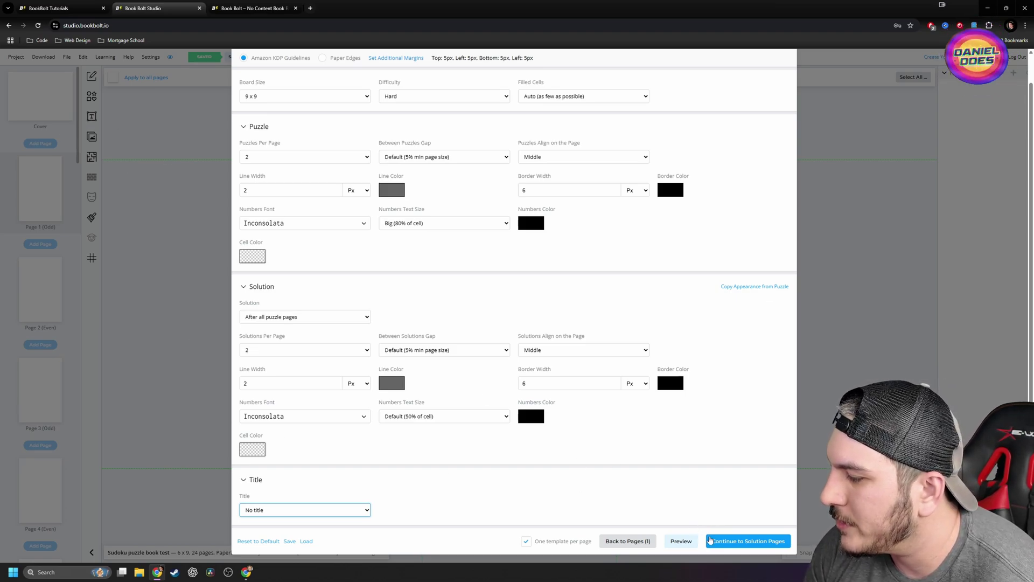
scroll(673, 522, up, 1)
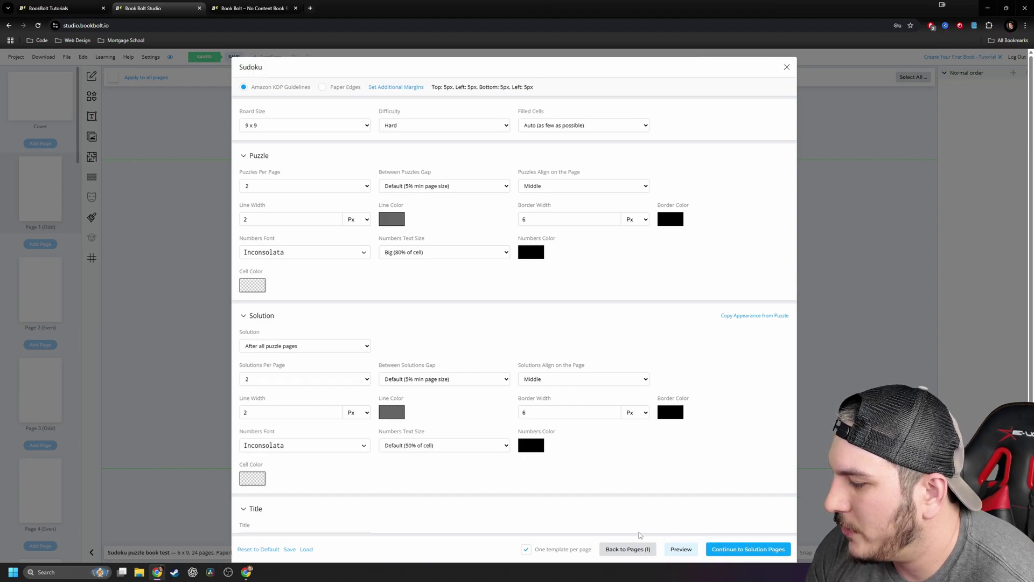
Continue to the solution page selection and choose page 2 for the solutions.
click(736, 551)
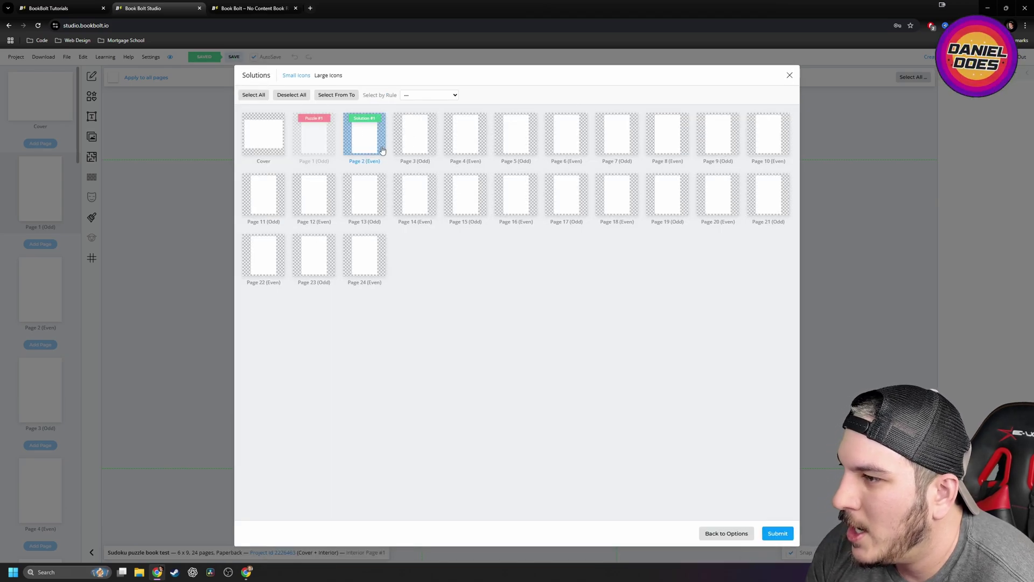
click(365, 146)
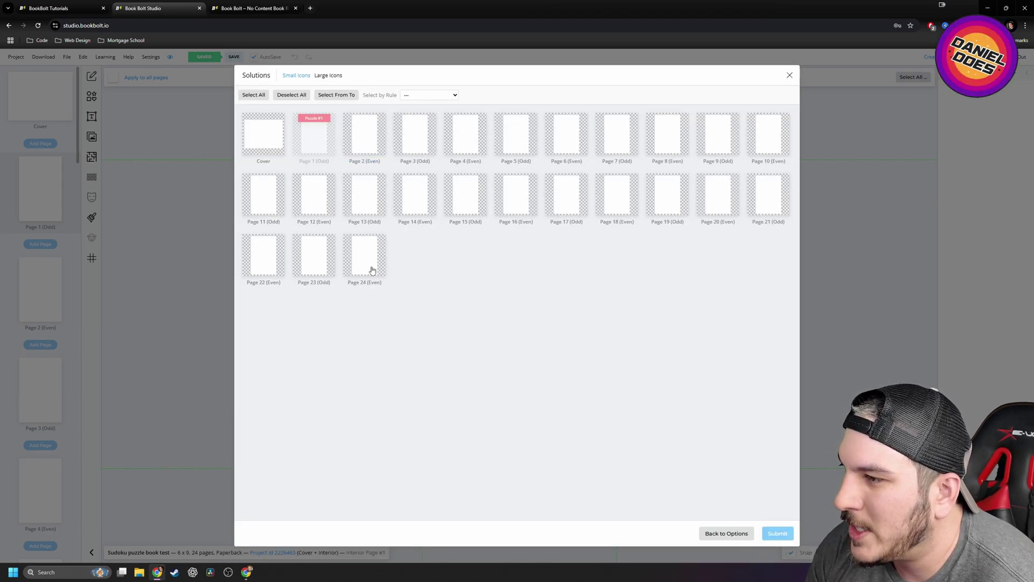
click(370, 135)
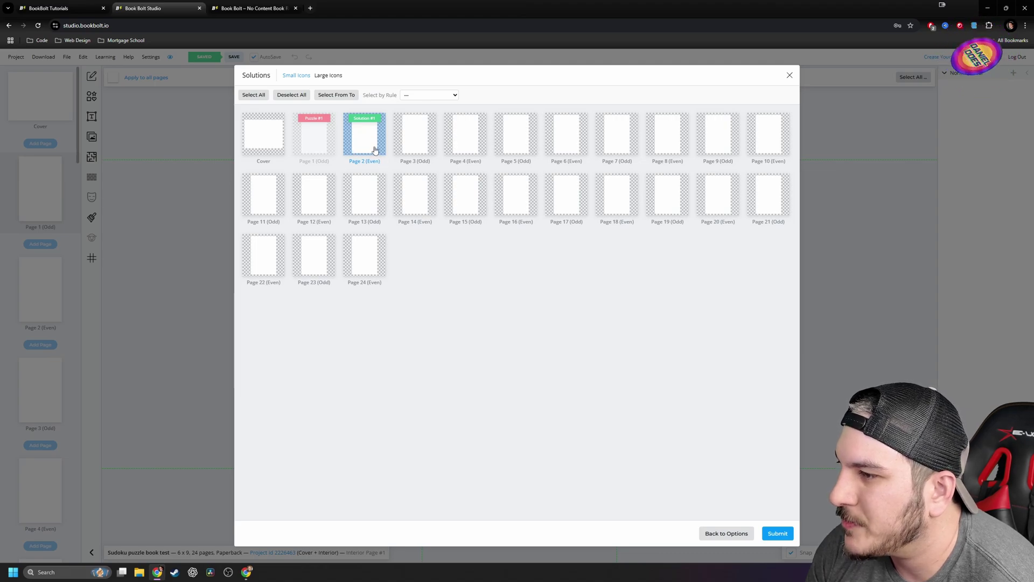
Try other pages for the solutions in place of page 2, such as page 24 and page 3.
click(375, 150)
click(359, 262)
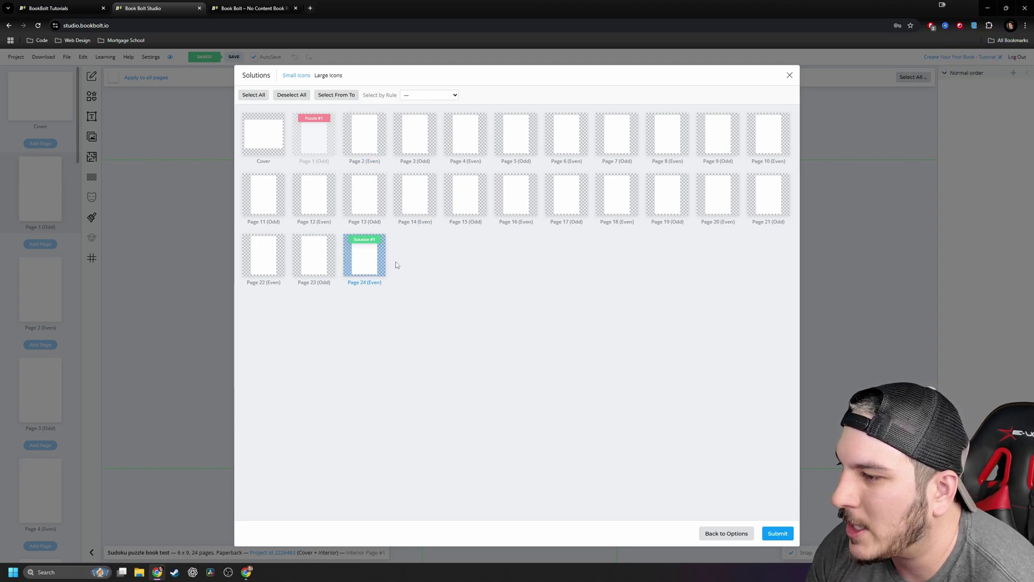
click(356, 261)
click(513, 198)
click(532, 211)
click(316, 258)
click(323, 267)
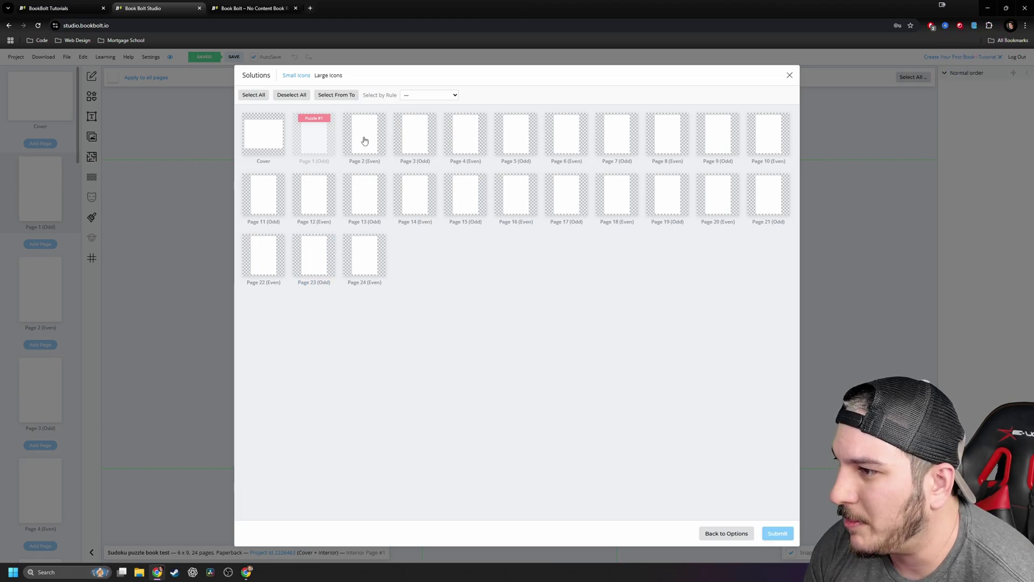
click(415, 135)
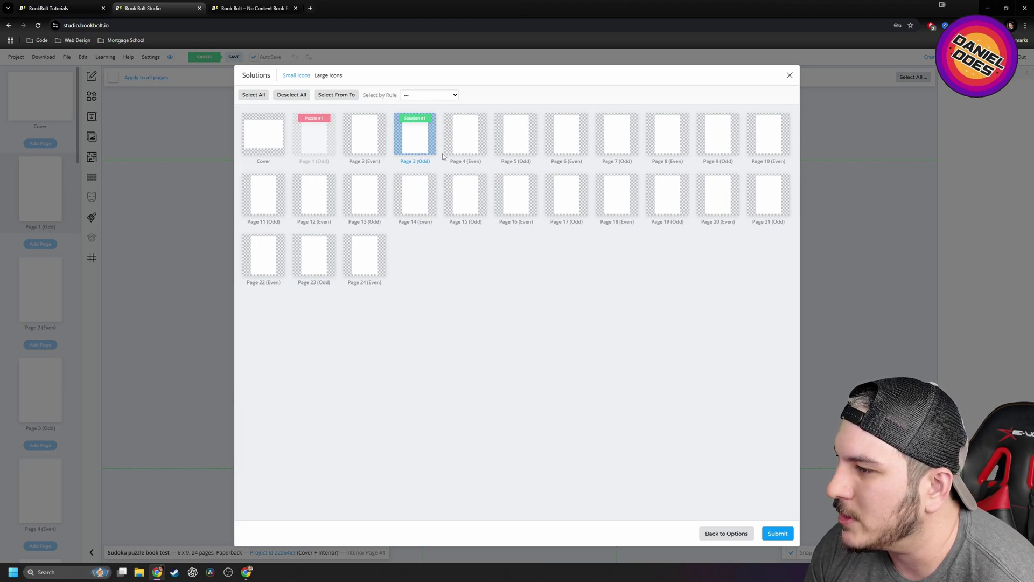
Make page 2 the only solution page and submit to generate the Sudoku pages.
click(371, 133)
click(419, 141)
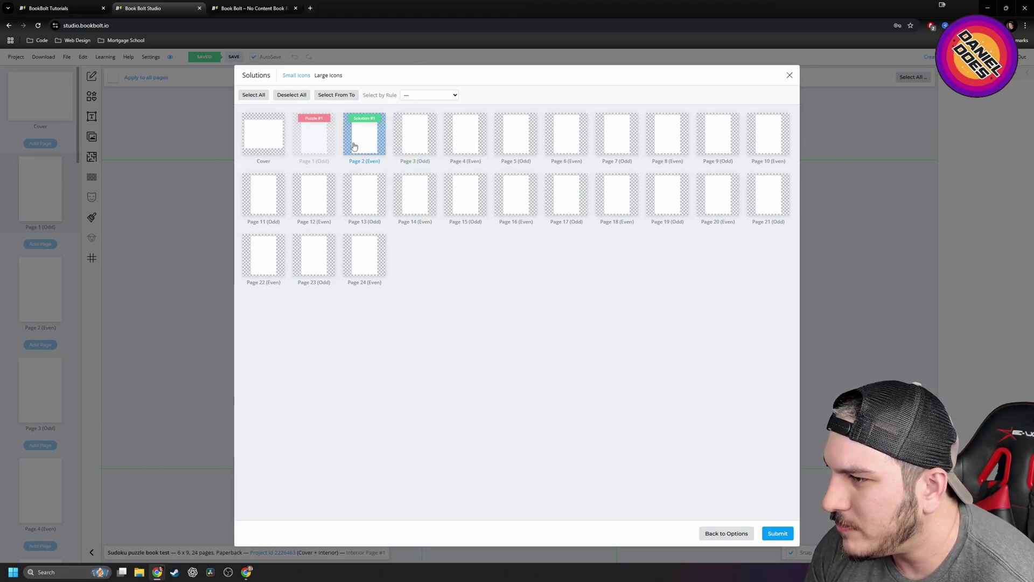
click(777, 533)
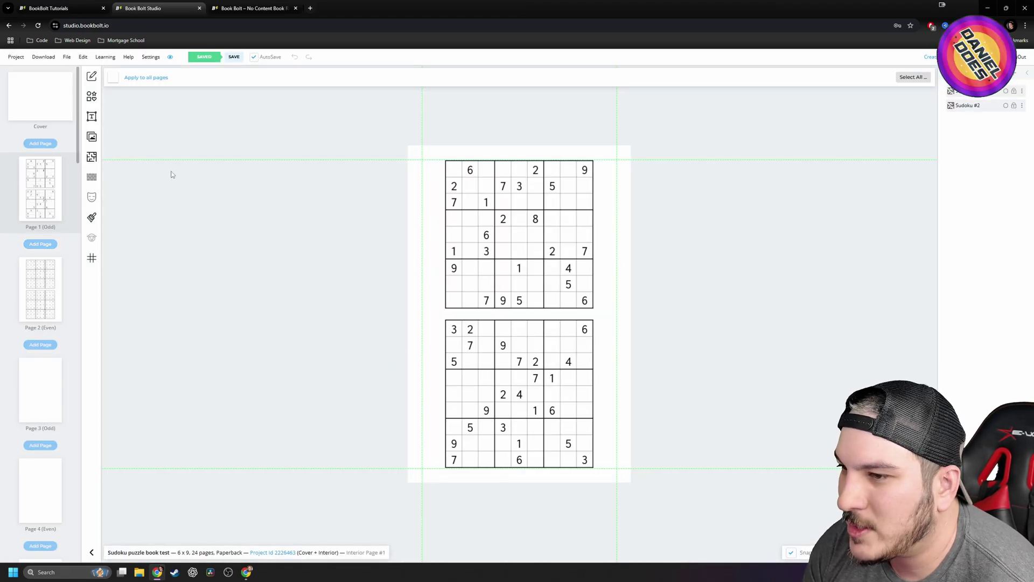
View the solutions on page 2, and select each Sudoku on page 1 in turn.
click(39, 284)
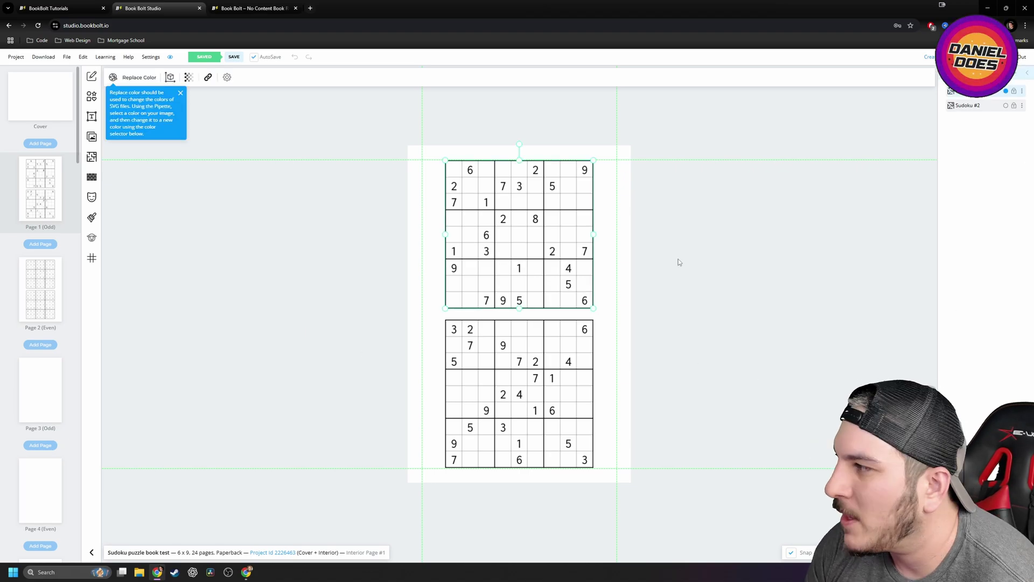
click(1005, 108)
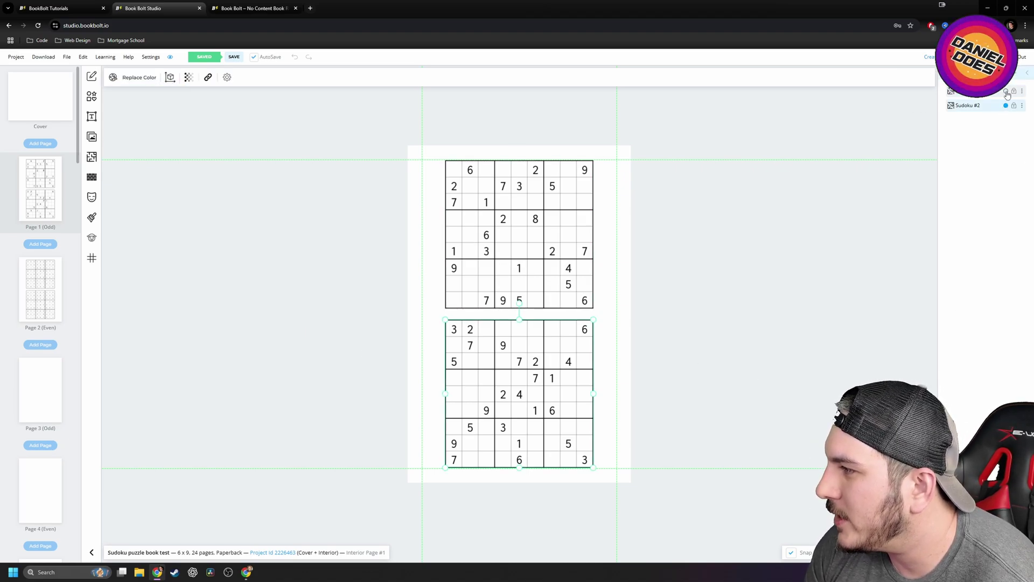
click(1006, 91)
Shrink the upper Sudoku on page 1 and lower it slightly to leave space above it.
drag(593, 160, 585, 200)
mouse_move(521, 254)
mouse_down()
mouse_move(564, 238)
mouse_move(535, 249)
mouse_up()
click(246, 233)
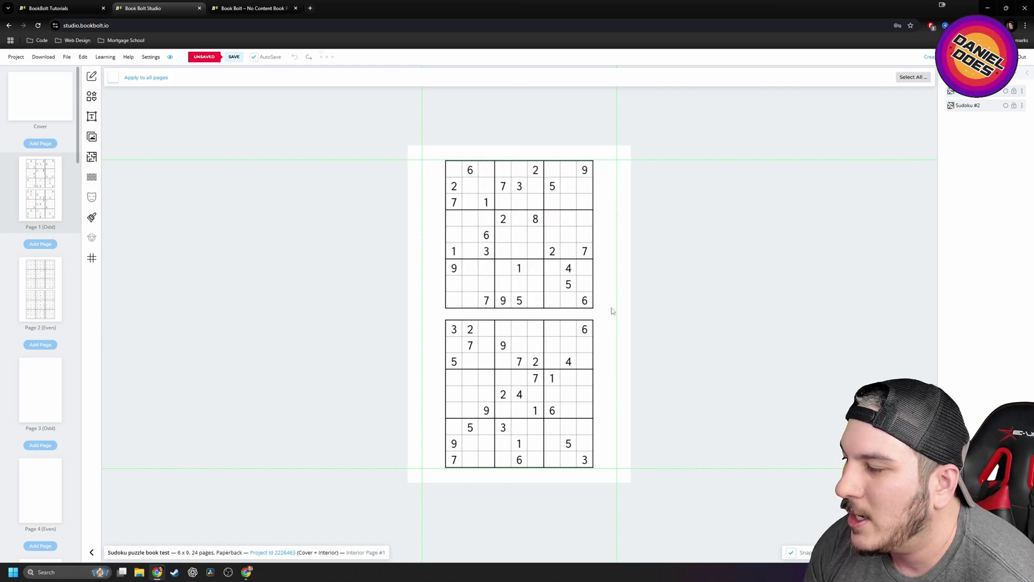
mouse_move(524, 247)
mouse_down()
mouse_move(526, 263)
mouse_move(524, 249)
mouse_up()
drag(593, 160, 575, 177)
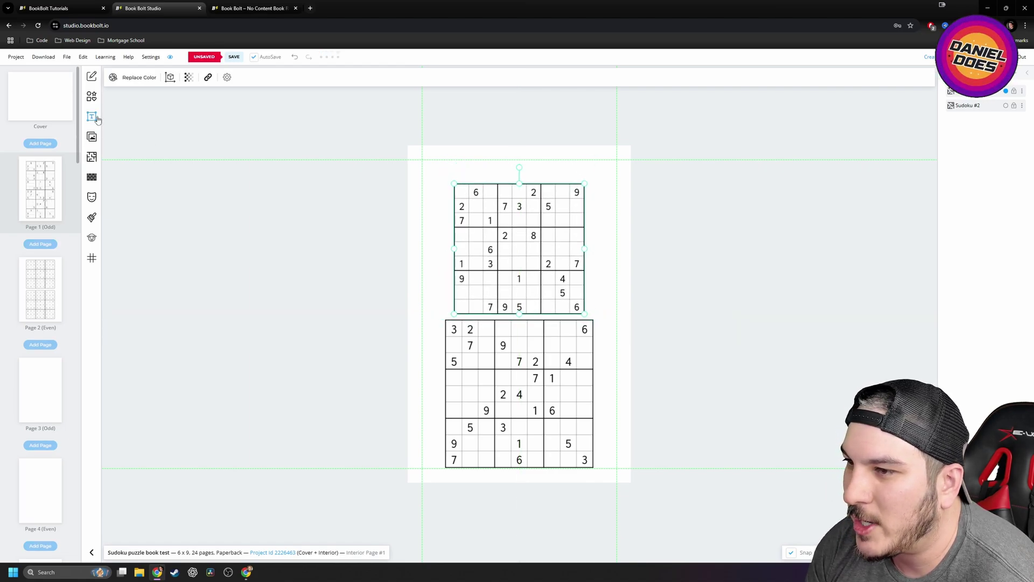
Add a heading to page 1 with the text "Puzzle 1".
click(92, 116)
click(147, 80)
double_click(636, 311)
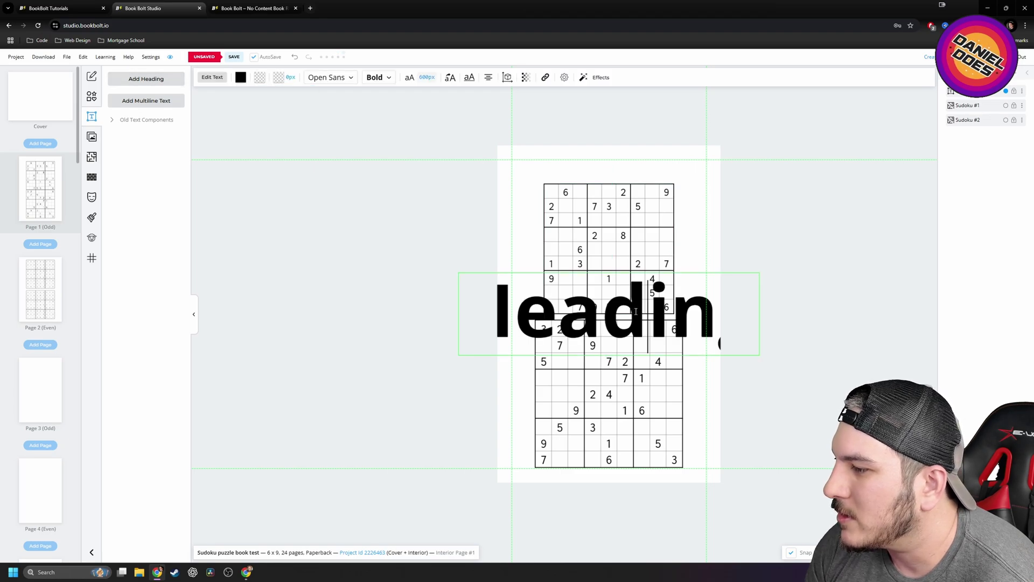
key(ctrl+a)
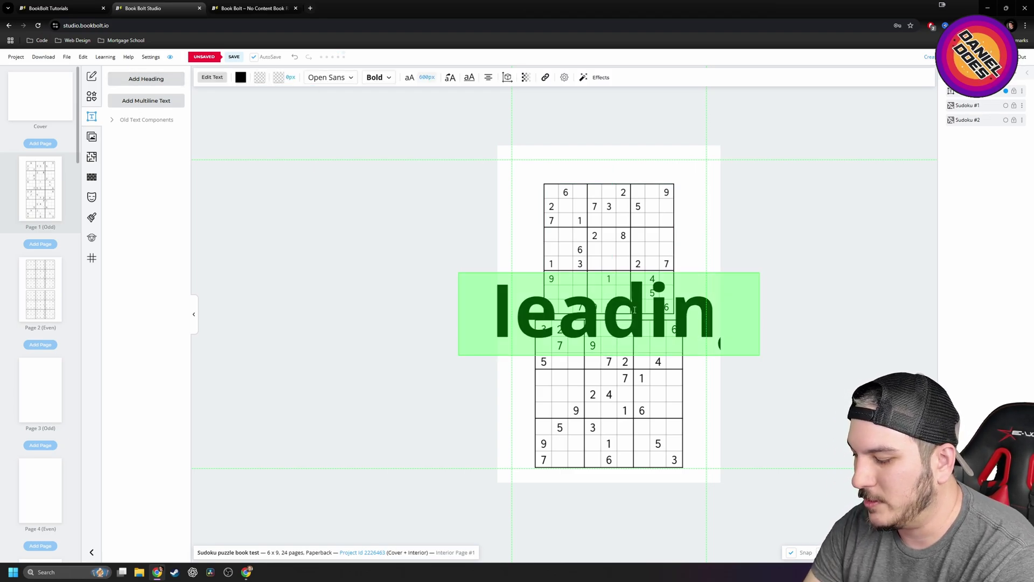
text(Puzzle 1)
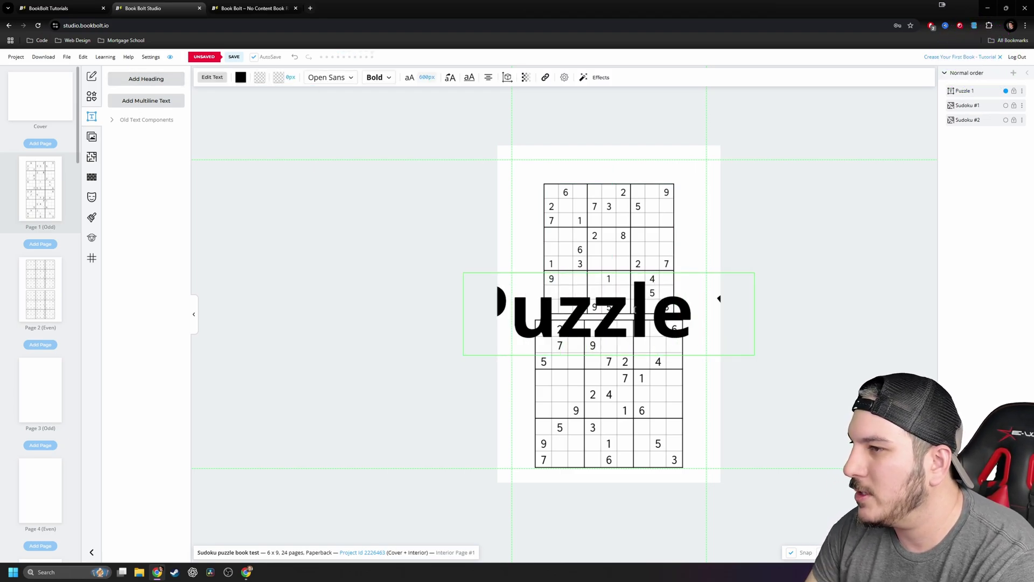
scroll(541, 265, up, 1)
click(331, 275)
Reduce the "Puzzle 1" heading's text size and place it centered above the upper Sudoku.
click(585, 314)
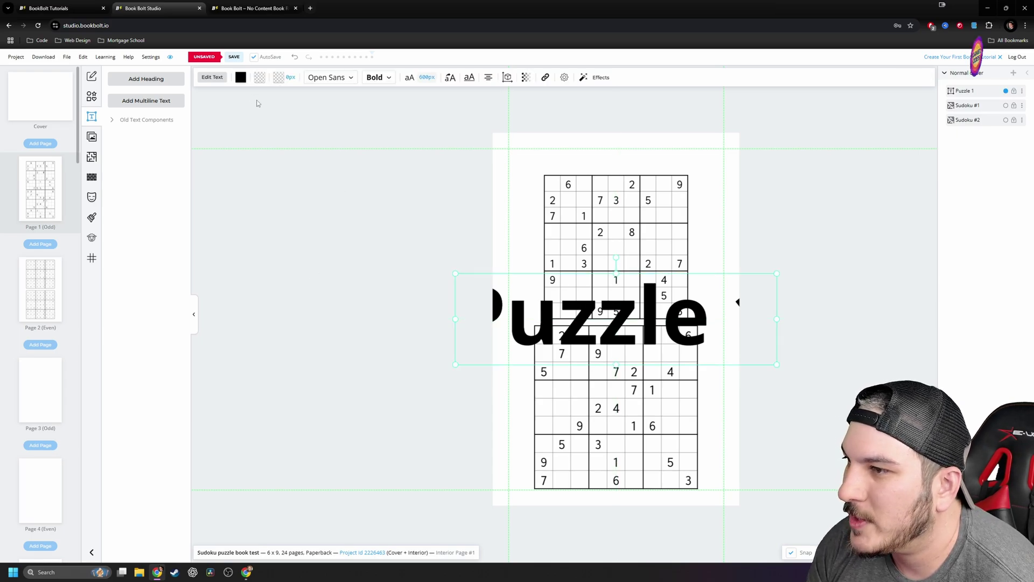
click(426, 77)
drag(459, 137, 424, 138)
click(610, 306)
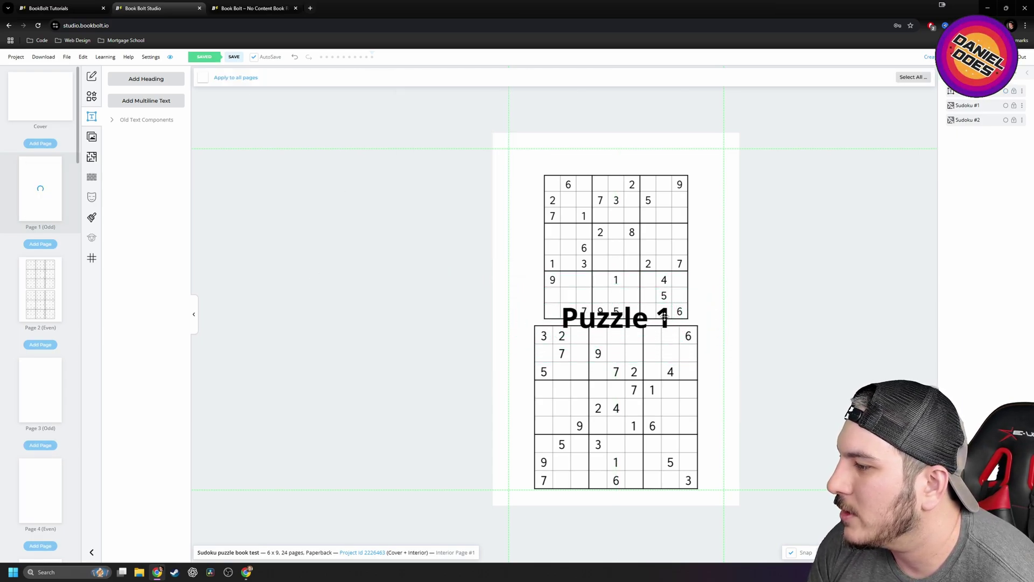
drag(609, 306, 610, 152)
Fit the upper Sudoku beneath the heading, and shrink and reposition the lower Sudoku to leave a gap between them.
click(640, 253)
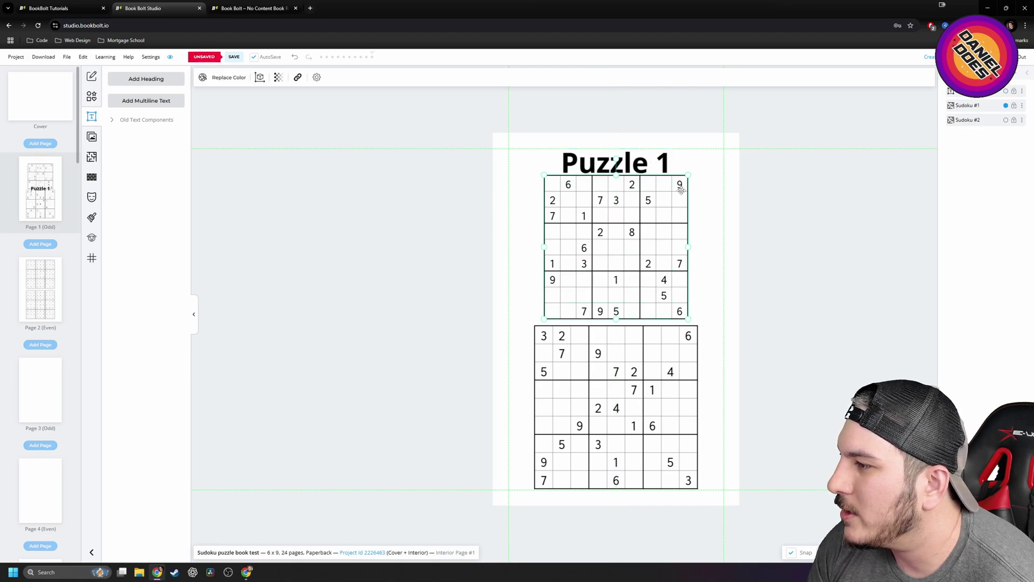
drag(640, 252, 633, 232)
click(636, 366)
drag(698, 326, 665, 361)
drag(633, 412, 651, 399)
click(723, 351)
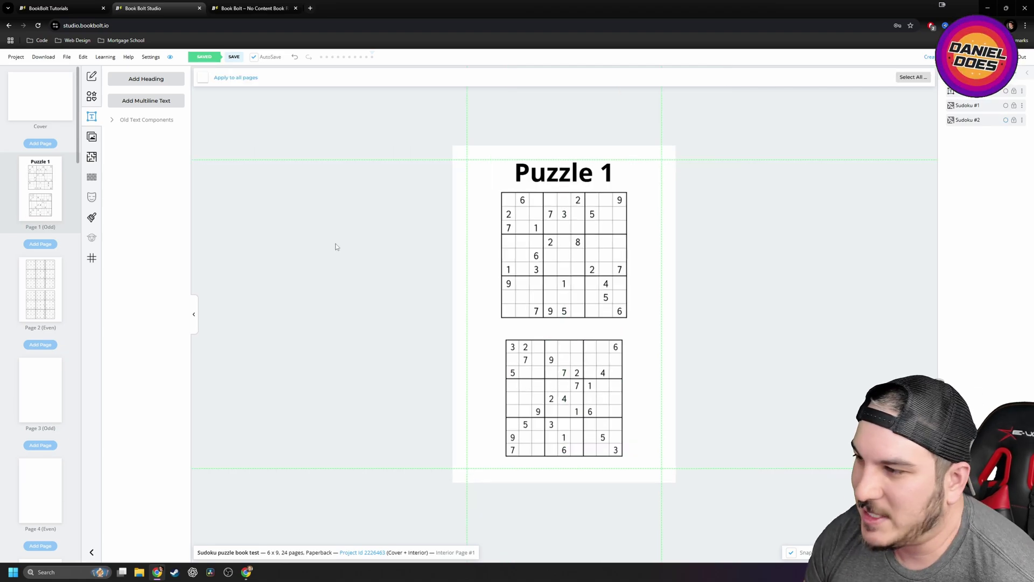
Browse the image sources available for the book: My Uploads, Pixabay and Unsplash.
click(92, 137)
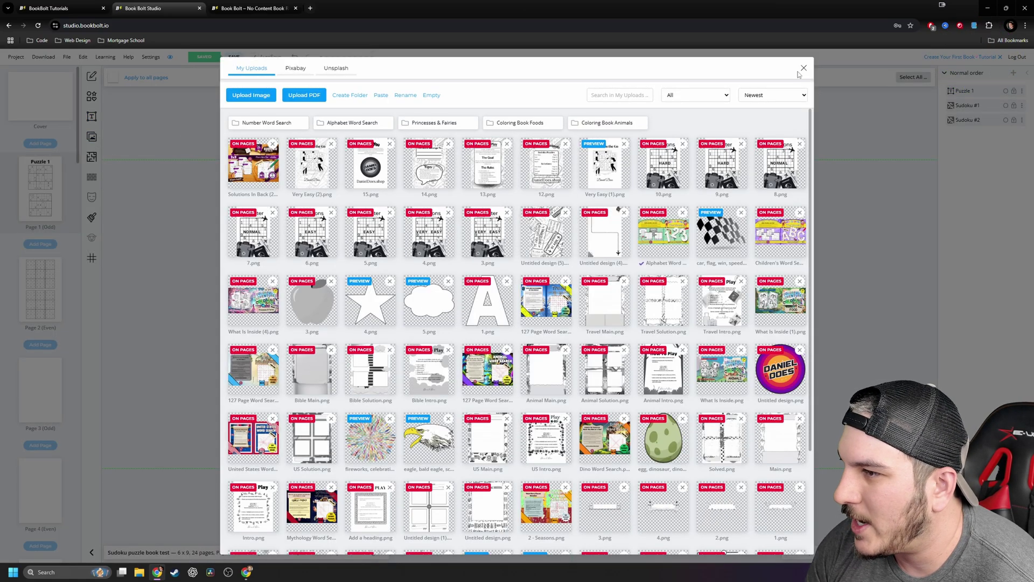
click(303, 69)
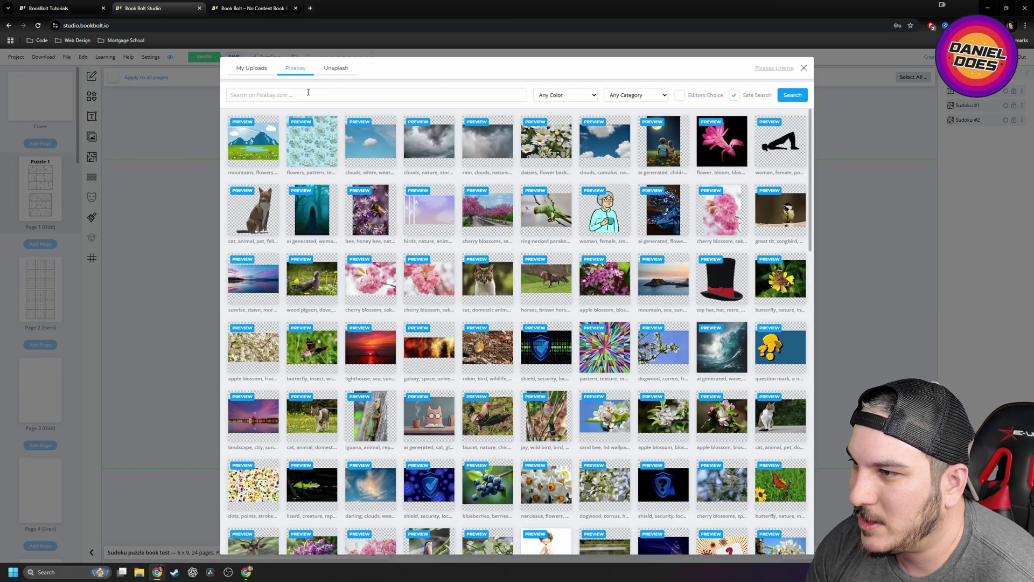
click(331, 69)
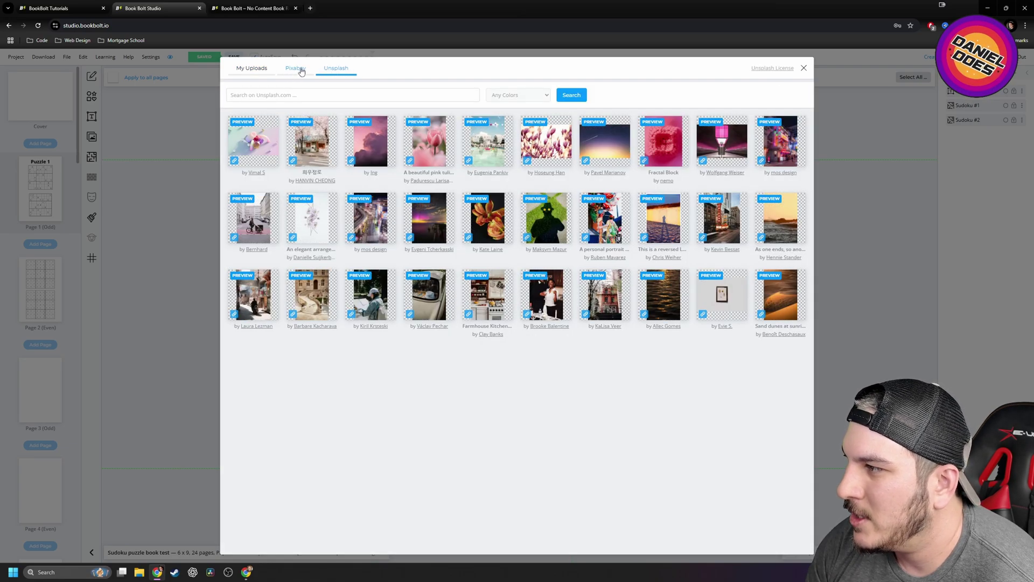
click(302, 70)
scroll(423, 293, down, 10)
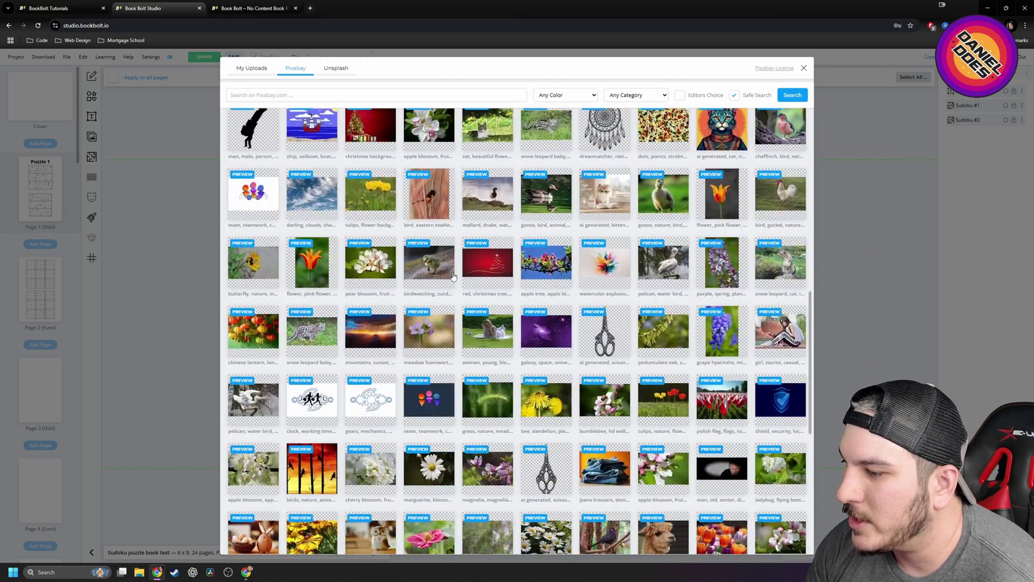
scroll(447, 289, up, 6)
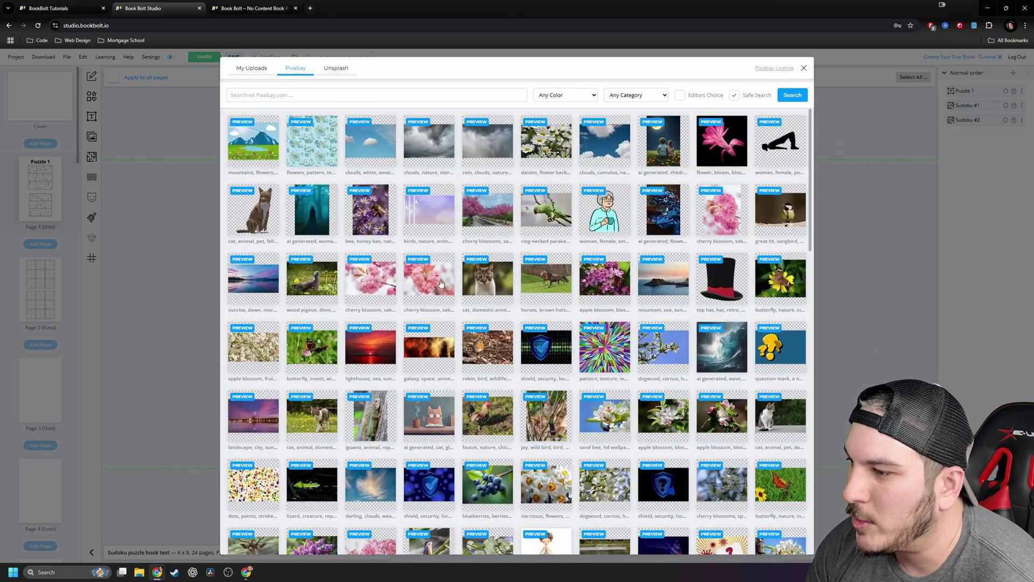
click(257, 70)
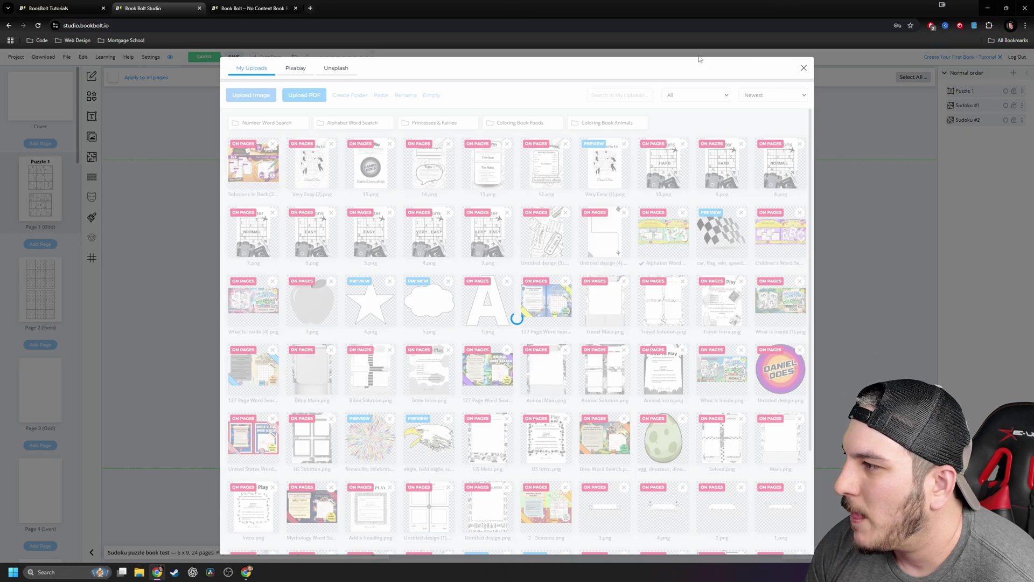
click(803, 68)
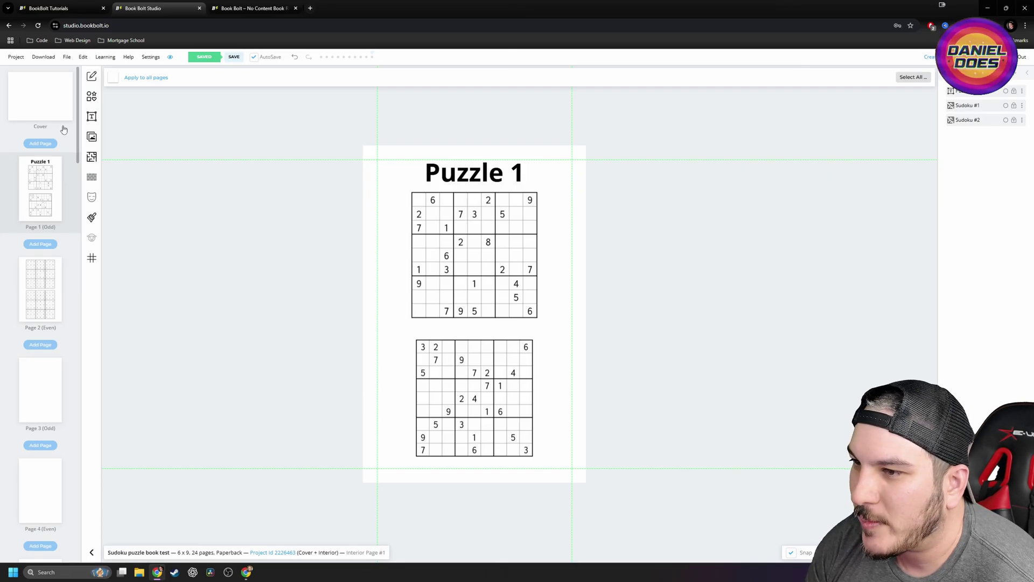
Check the puzzle tool and look through the available black and white textures.
click(92, 157)
click(792, 78)
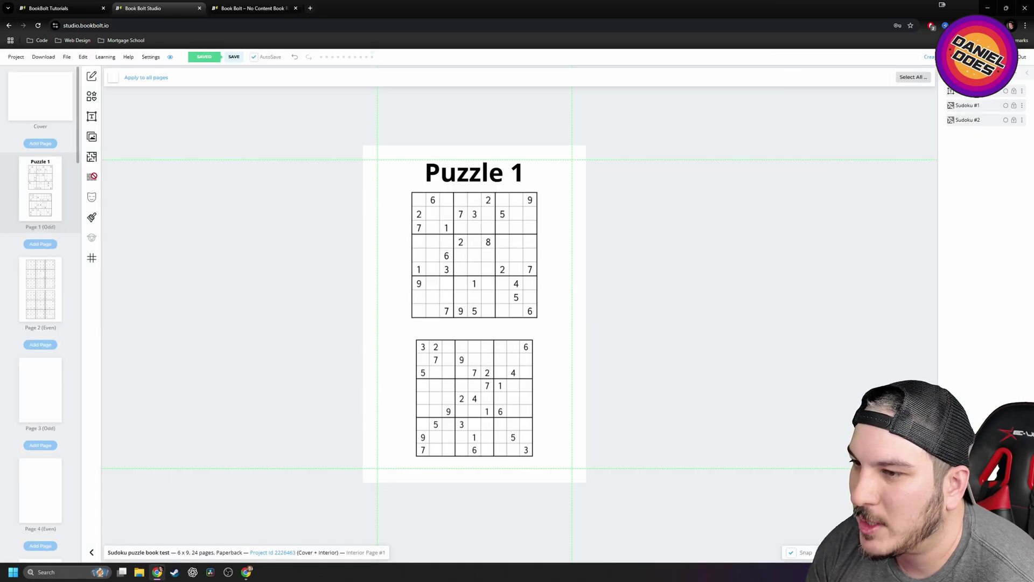
click(91, 217)
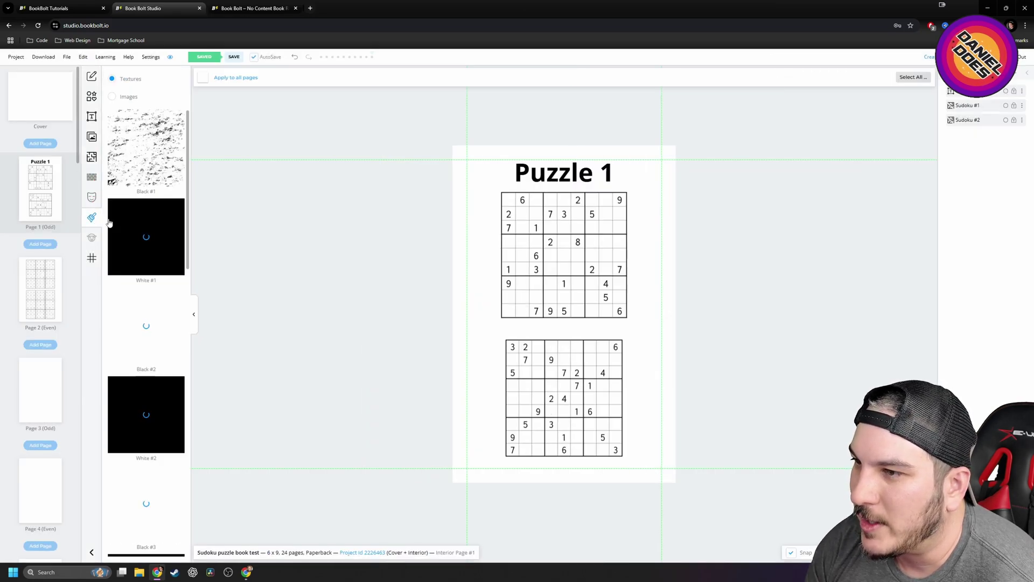
scroll(153, 156, down, 15)
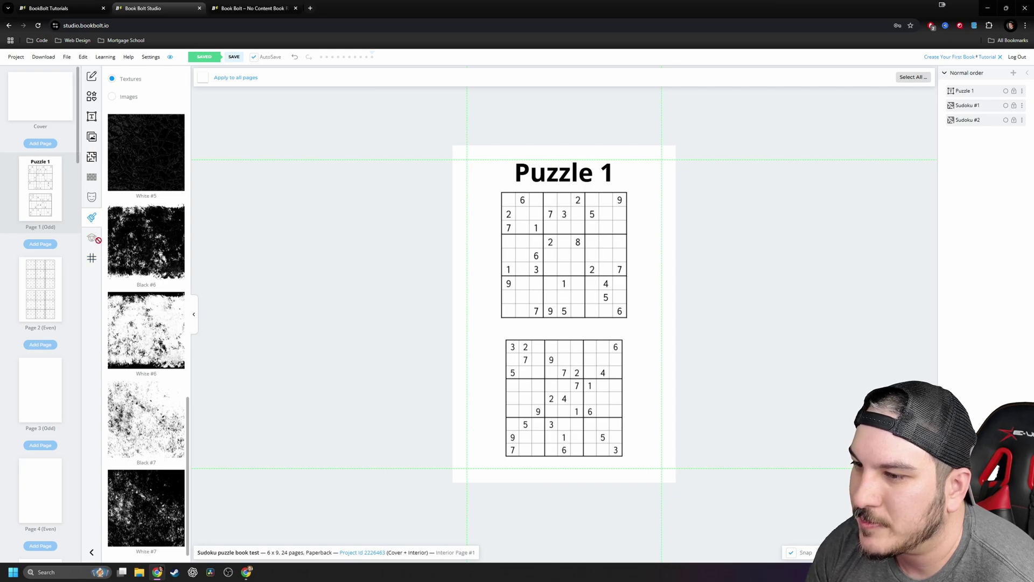
Add a horizontal guide line about 8.54 in from the page top and a vertical guide line left of the page center.
click(92, 258)
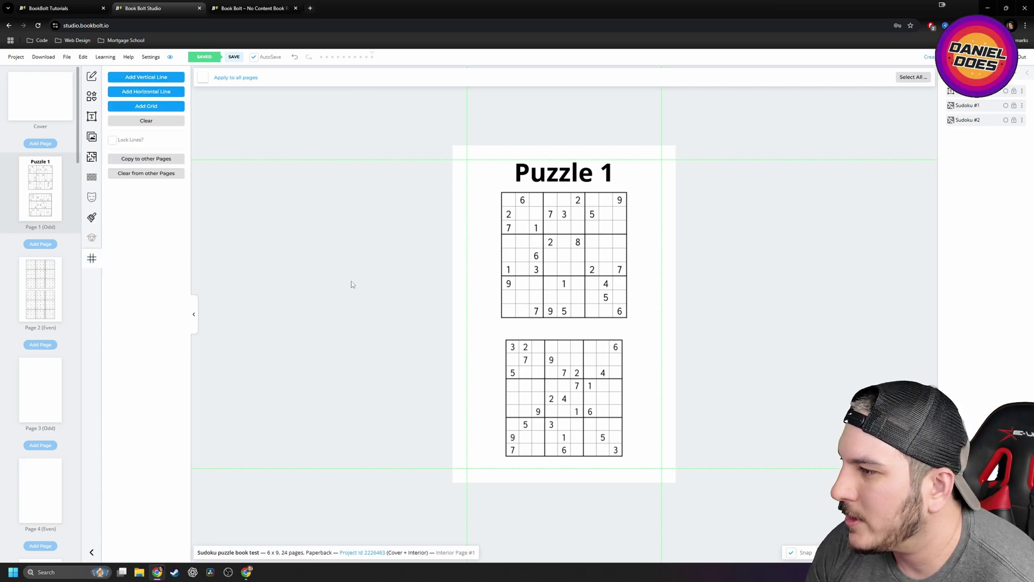
click(148, 92)
drag(507, 314, 425, 457)
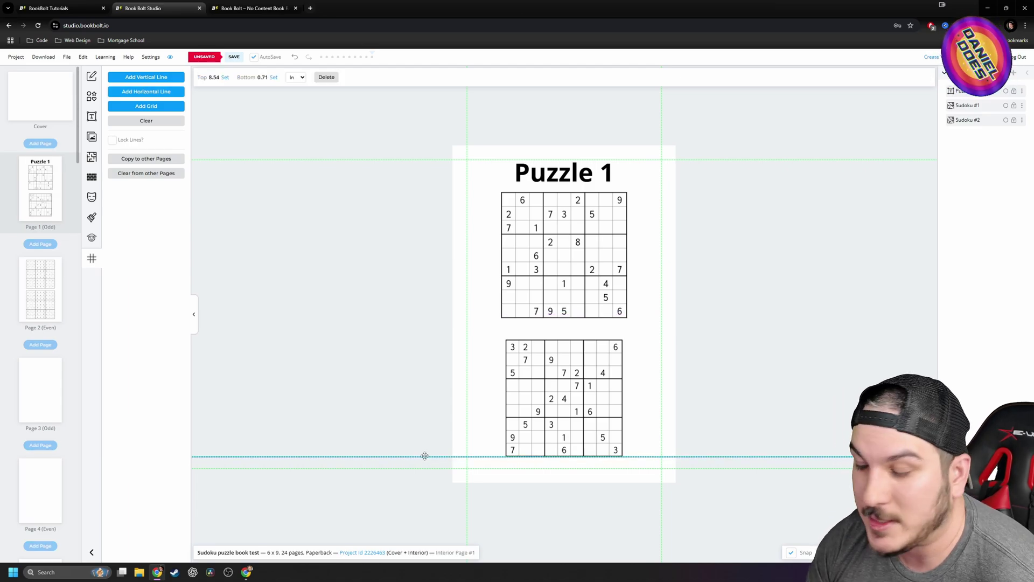
click(159, 78)
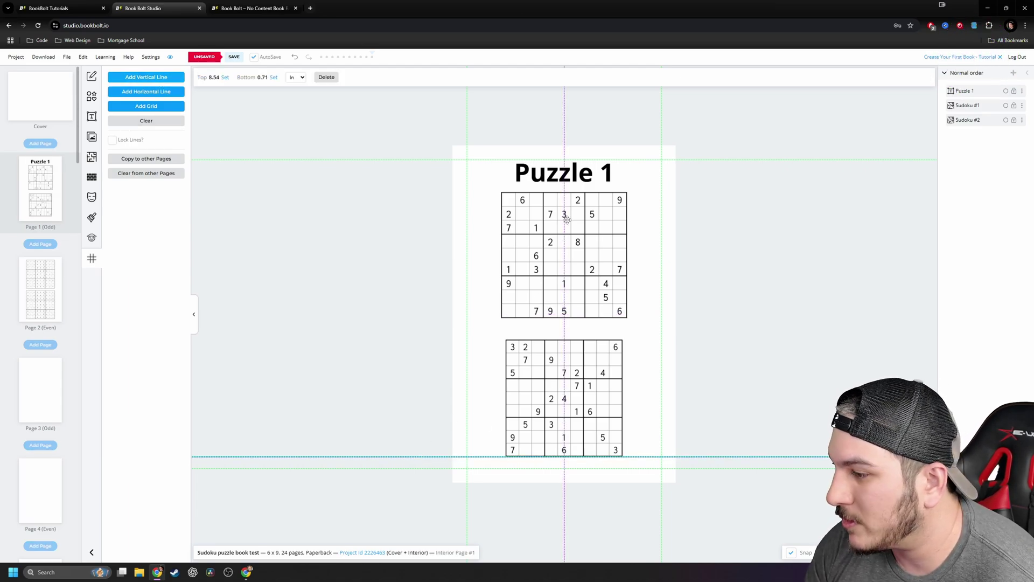
drag(564, 256, 594, 260)
drag(520, 277, 537, 276)
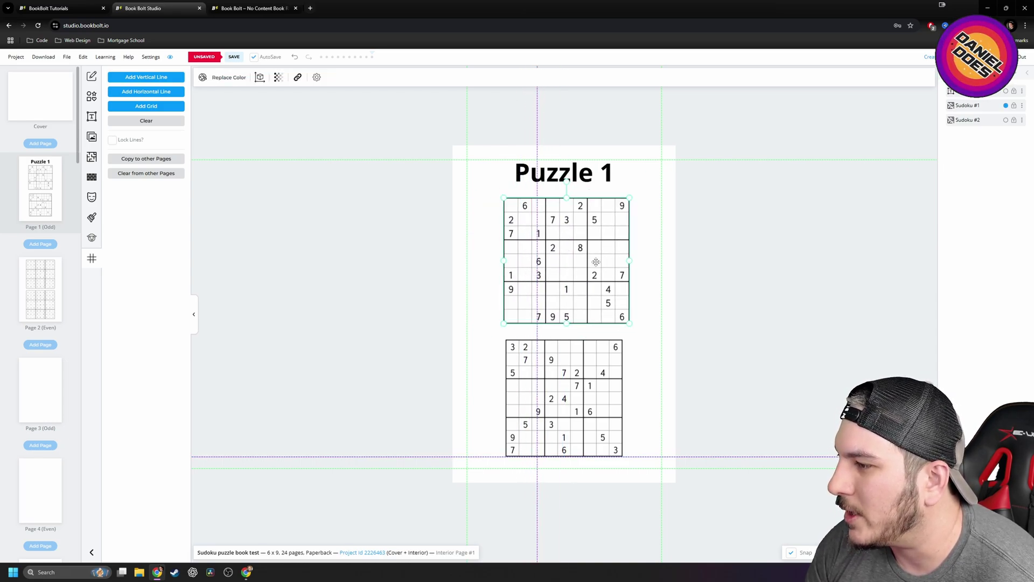
Try aligning both Sudokus to the vertical guide line and the lower one to the horizontal guide line.
drag(596, 262, 563, 264)
drag(592, 379, 565, 383)
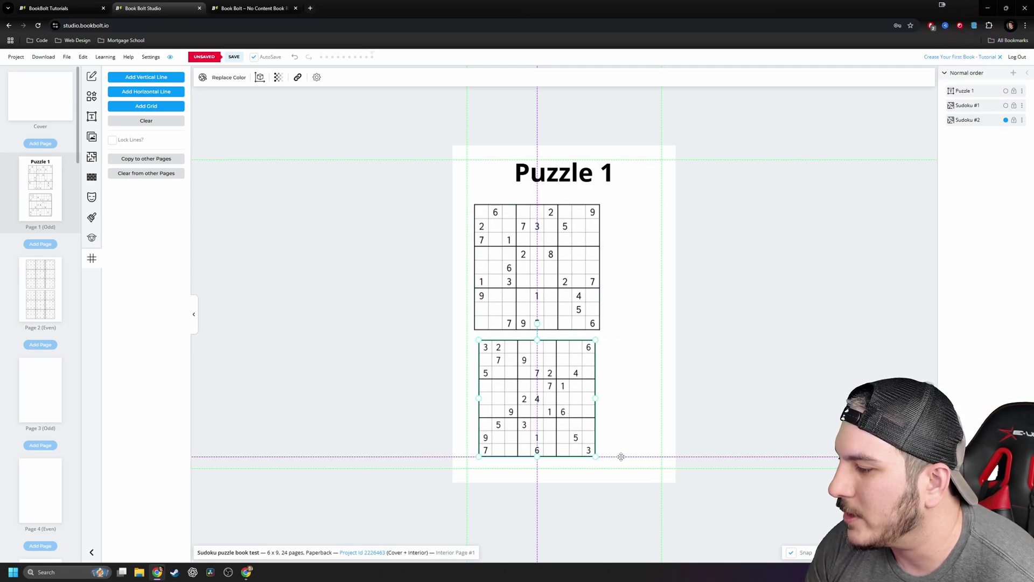
drag(593, 459, 611, 354)
drag(567, 416, 570, 366)
Place both Sudokus near the page center with a gap between them, and clear the guide lines.
drag(509, 301, 536, 358)
drag(593, 448, 591, 448)
drag(569, 279, 592, 273)
click(372, 218)
click(145, 120)
click(553, 77)
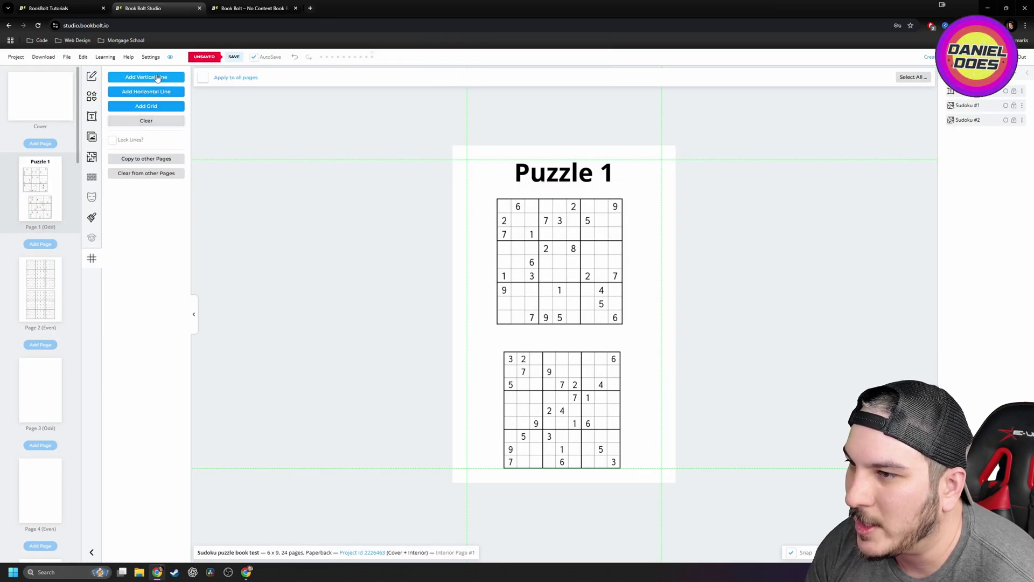
Add a guide grid of four columns and four rows to page 1 and look through the available shapes.
click(146, 106)
click(552, 97)
click(558, 98)
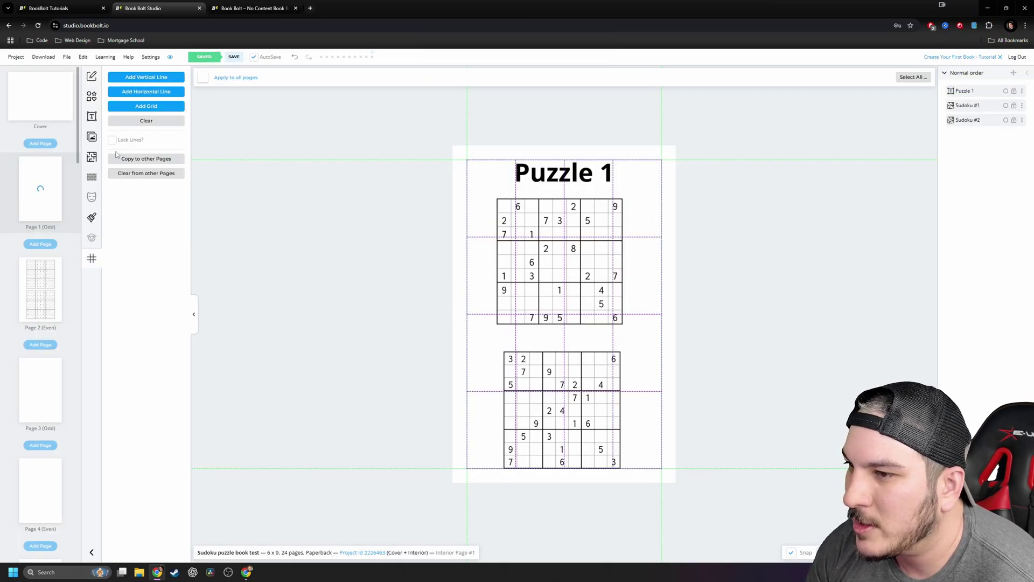
click(92, 96)
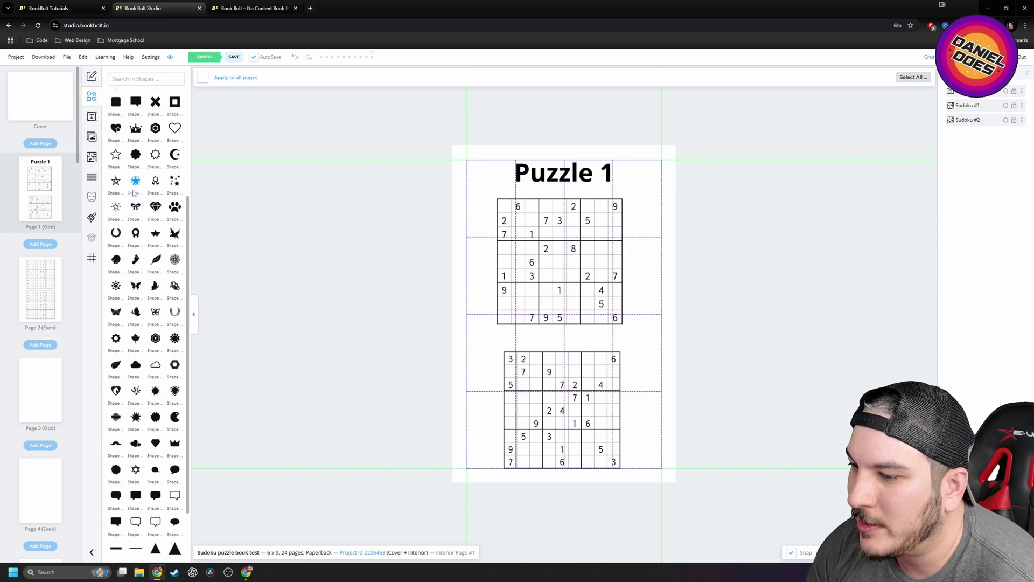
scroll(140, 302, up, 3)
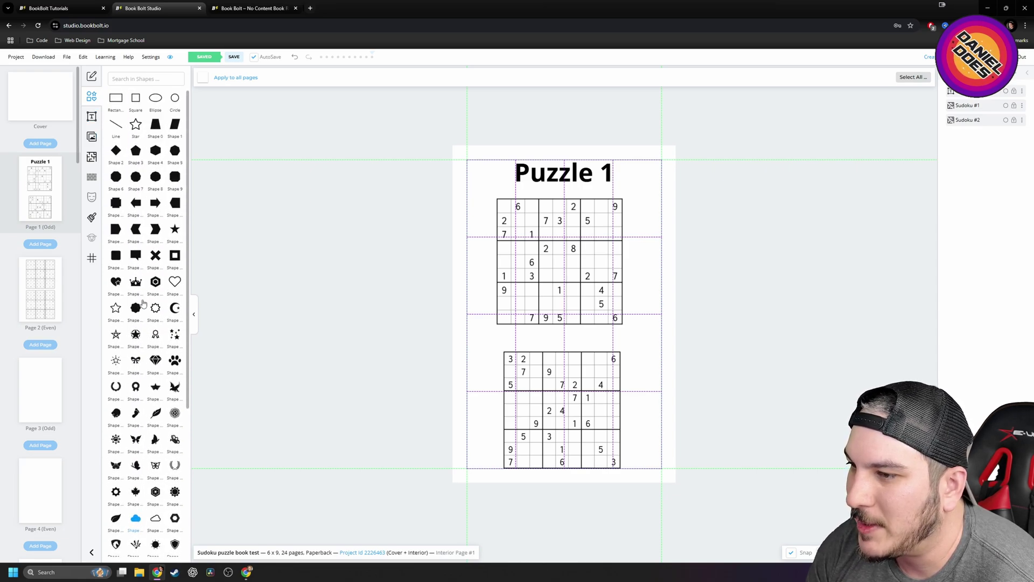
Draw a freehand stroke across the Sudokus on page 1 and undo it.
click(91, 76)
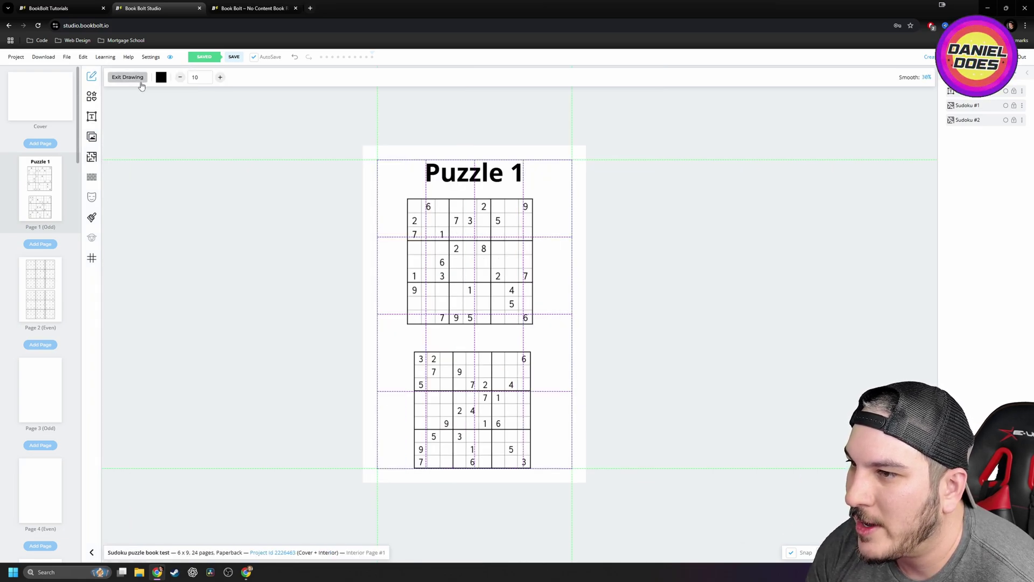
mouse_move(418, 219)
mouse_down()
mouse_move(509, 365)
mouse_move(555, 344)
mouse_move(518, 310)
mouse_up()
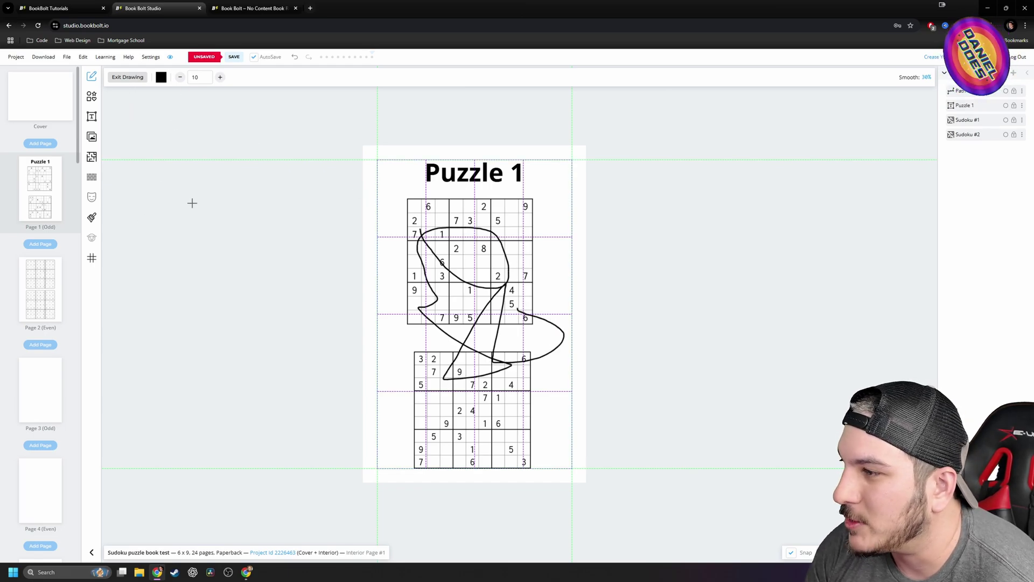
key(ctrl+z)
click(153, 239)
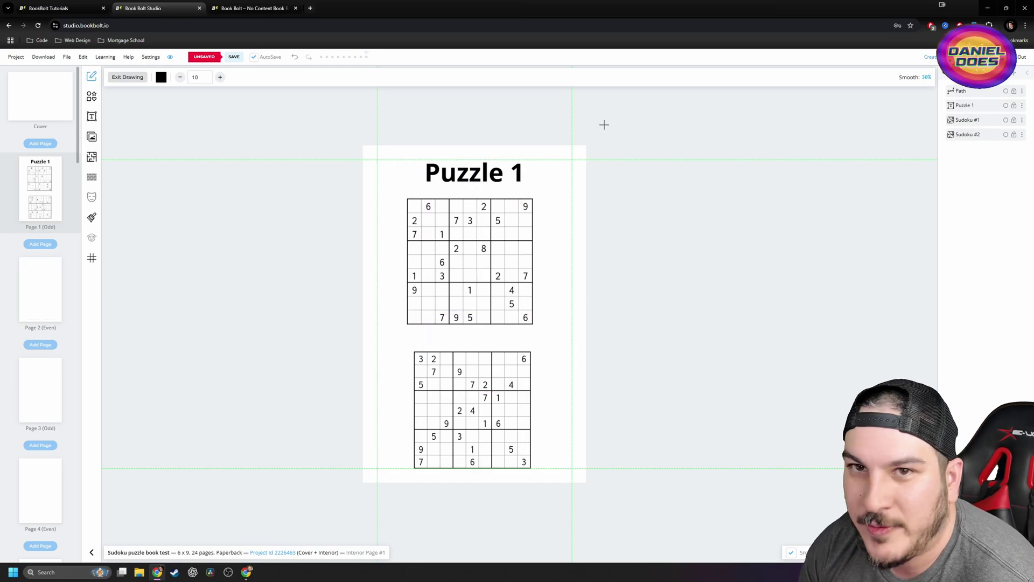
Clear all content from page 1.
right_click(57, 198)
click(97, 266)
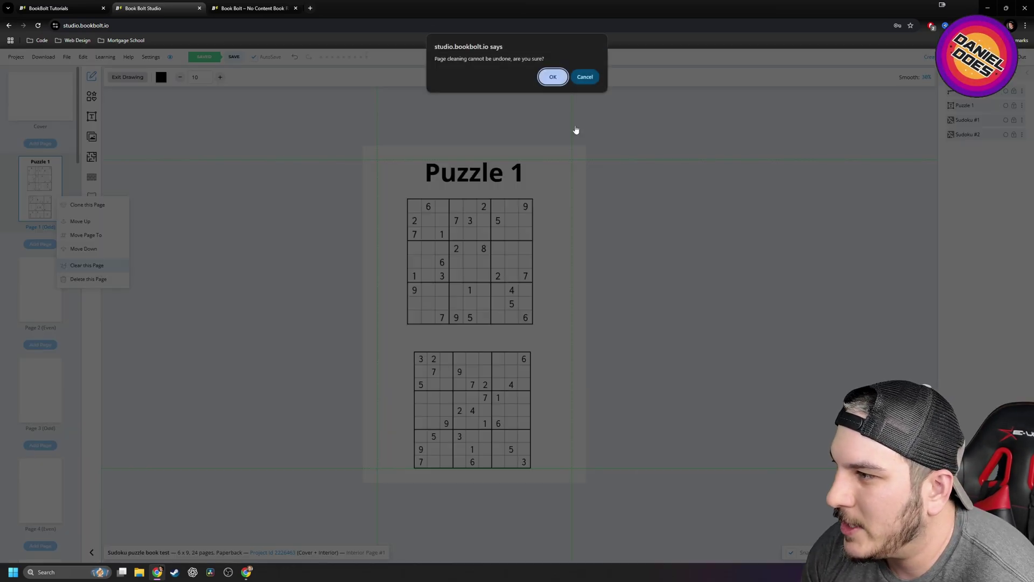
click(554, 77)
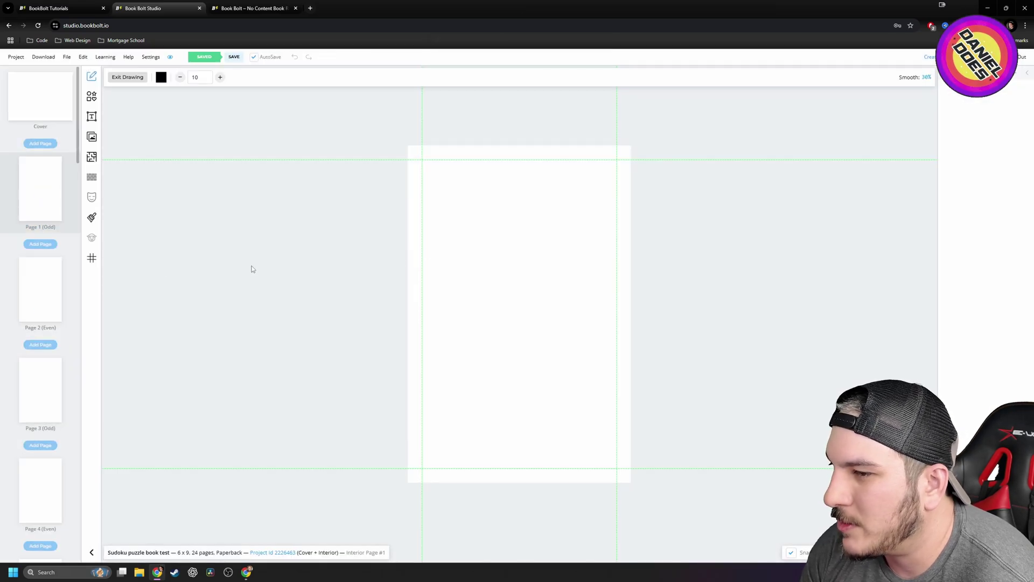
click(250, 264)
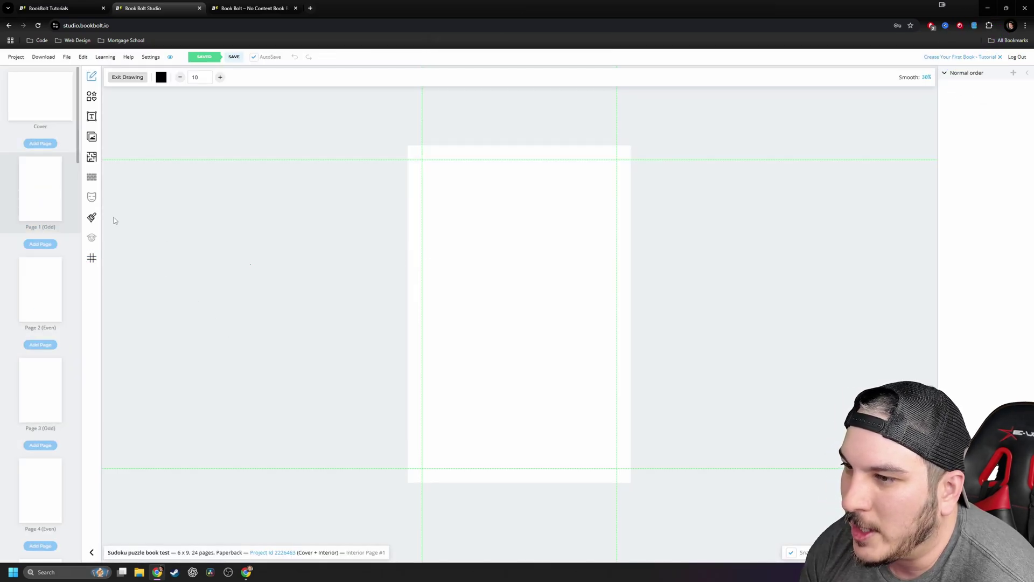
Choose the Sudoku template from the interior templates library and assign its puzzles to pages 1, 2 and 3.
click(92, 158)
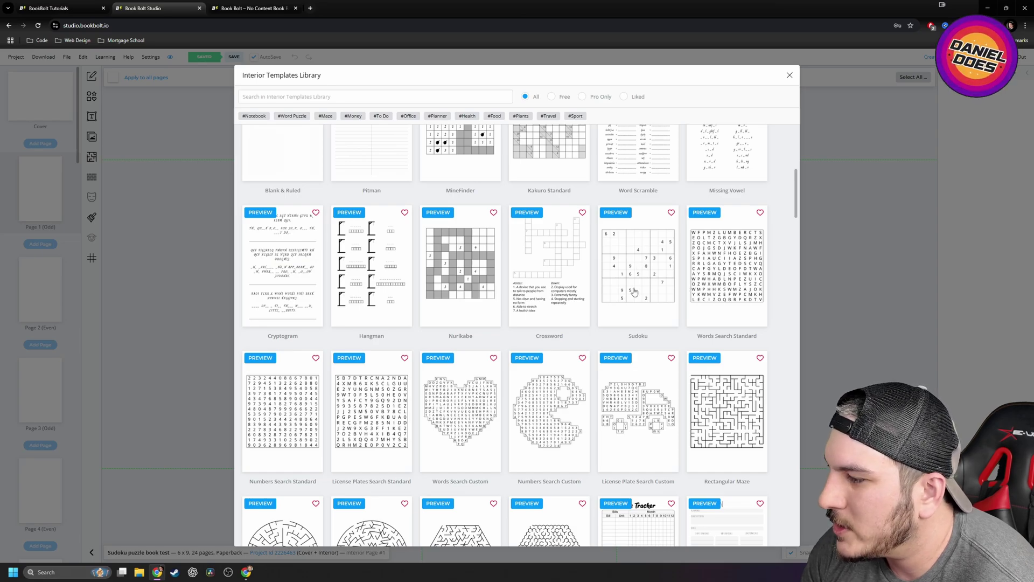
scroll(642, 270, down, 5)
scroll(649, 302, up, 6)
scroll(651, 306, up, 3)
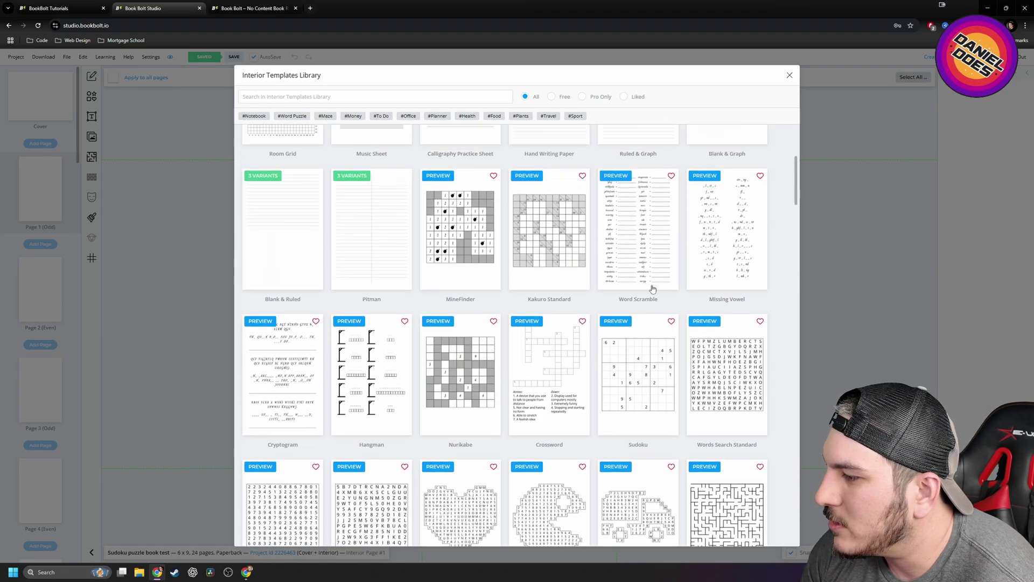
click(649, 380)
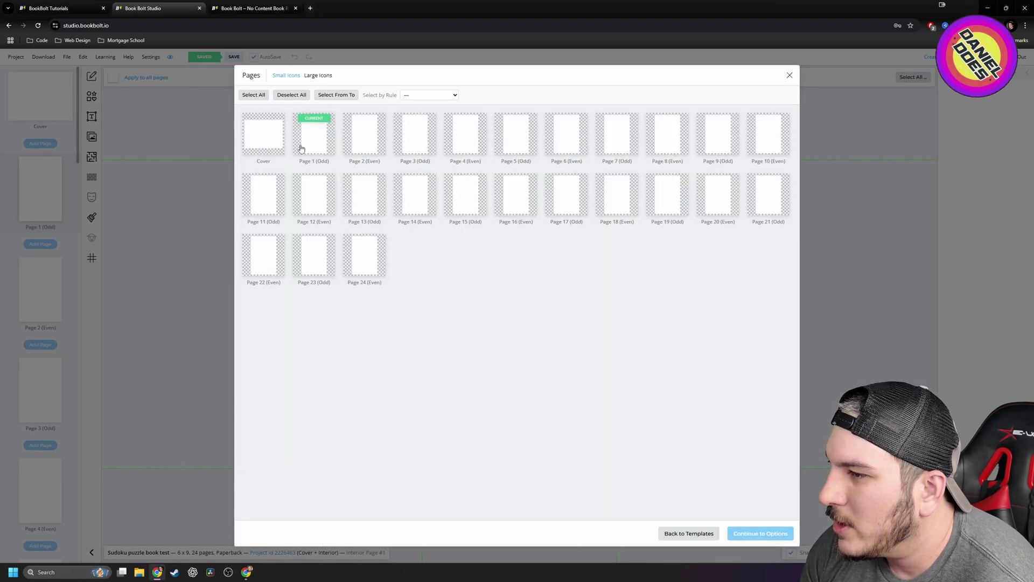
click(318, 145)
click(364, 143)
click(430, 144)
click(752, 541)
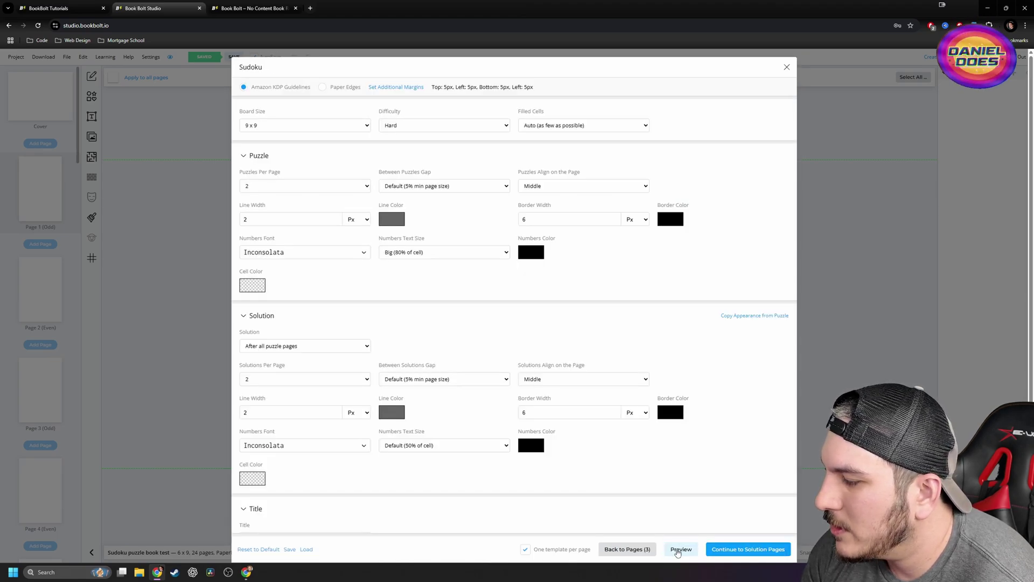
Preview the puzzle and solution samples, and generate the Sudokus with their solutions on pages 4 to 6.
scroll(352, 338, down, 1)
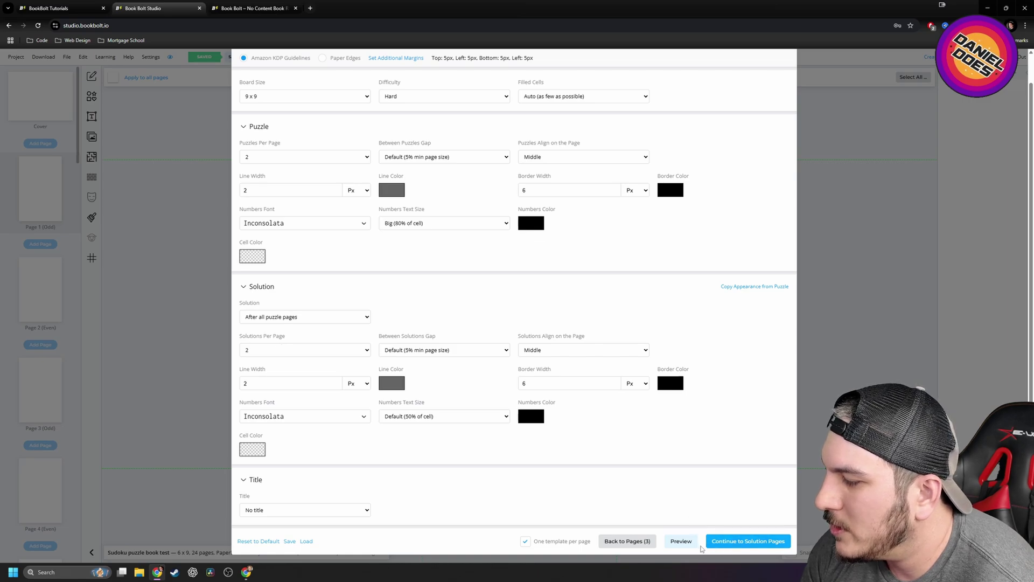
click(693, 542)
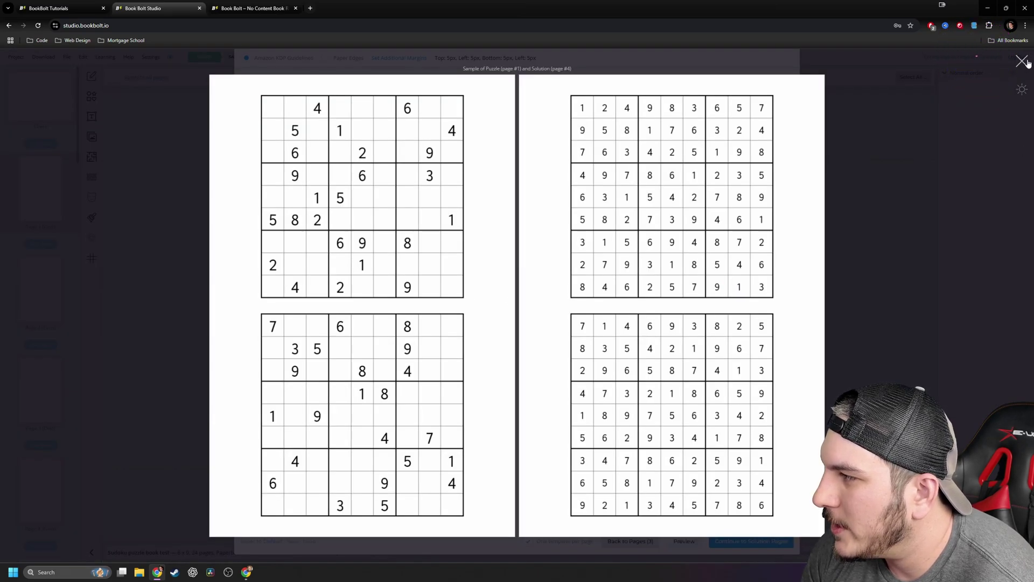
click(1023, 62)
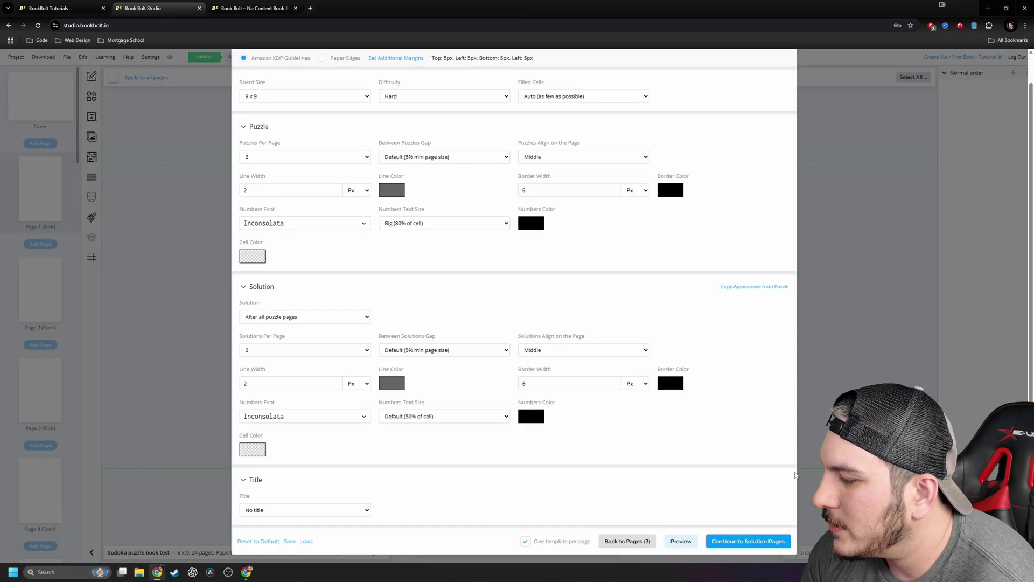
click(754, 541)
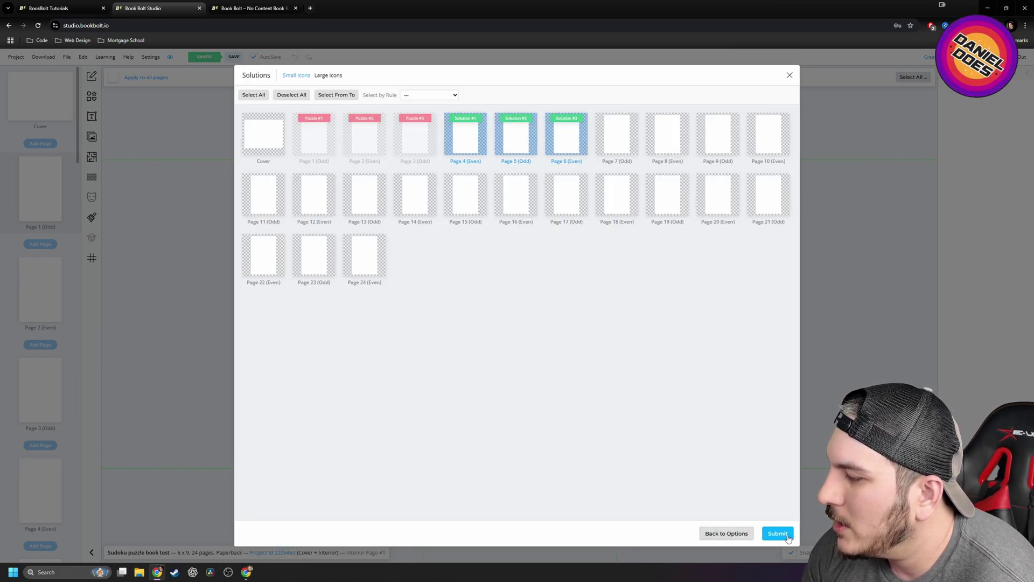
click(770, 534)
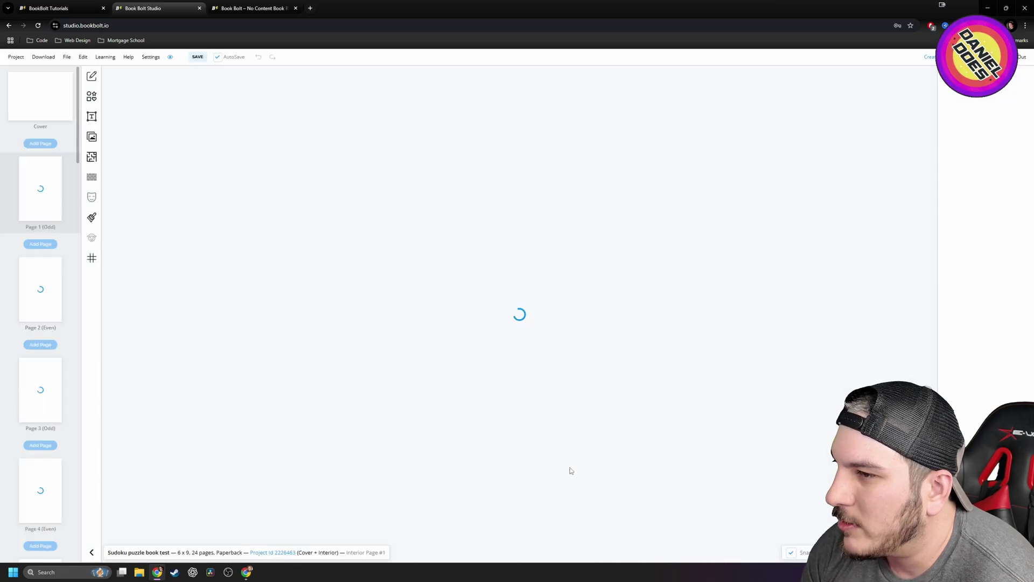
Check the generated puzzle and solution pages, opening page 4 and returning to page 1.
scroll(52, 279, down, 2)
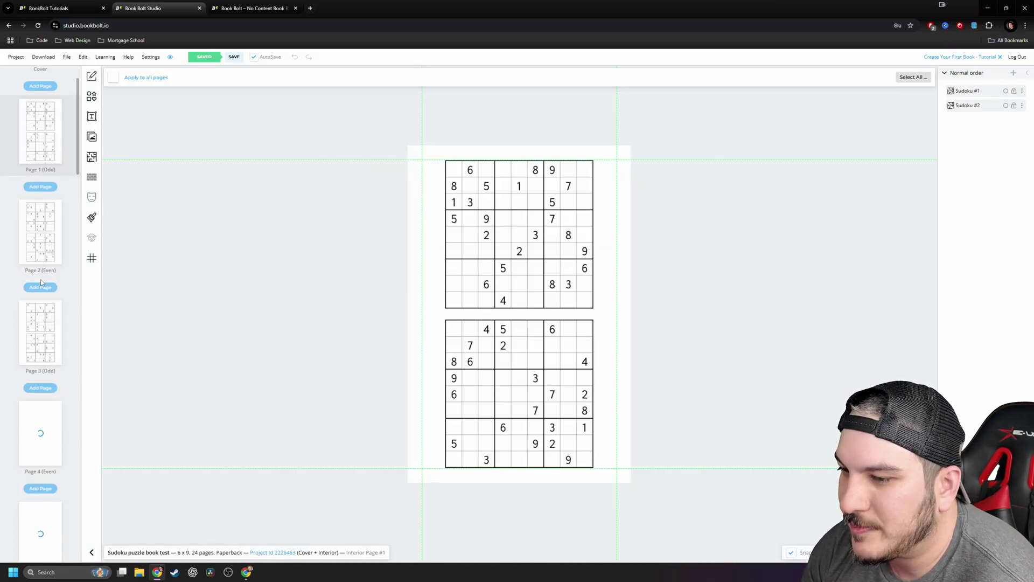
scroll(52, 279, down, 1)
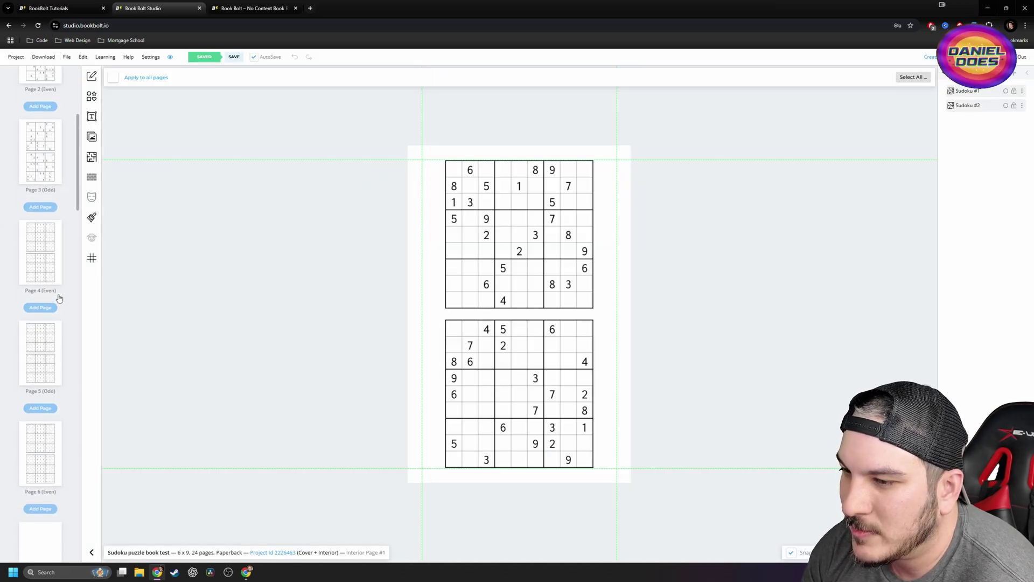
scroll(44, 264, down, 3)
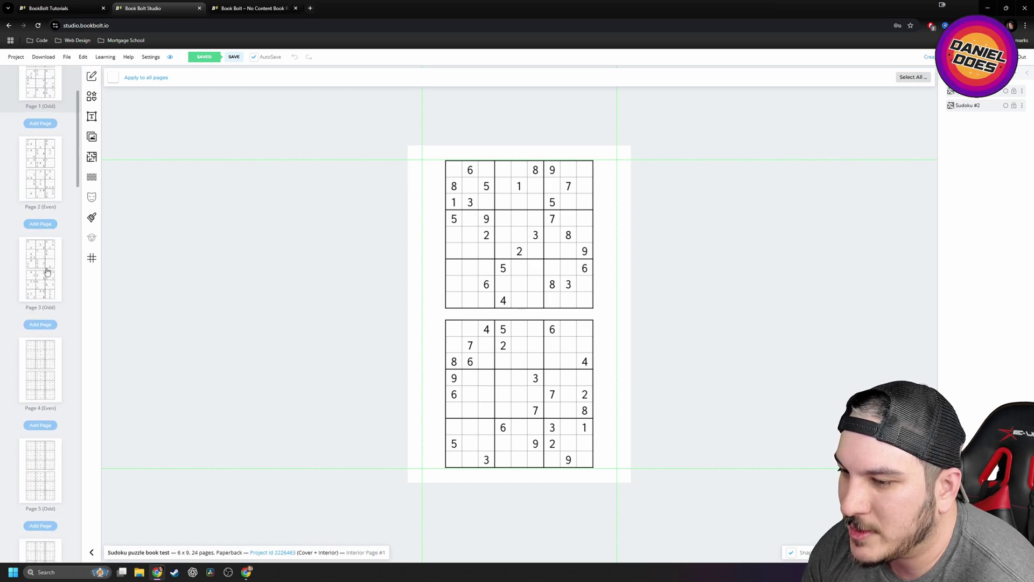
click(40, 212)
scroll(60, 232, up, 7)
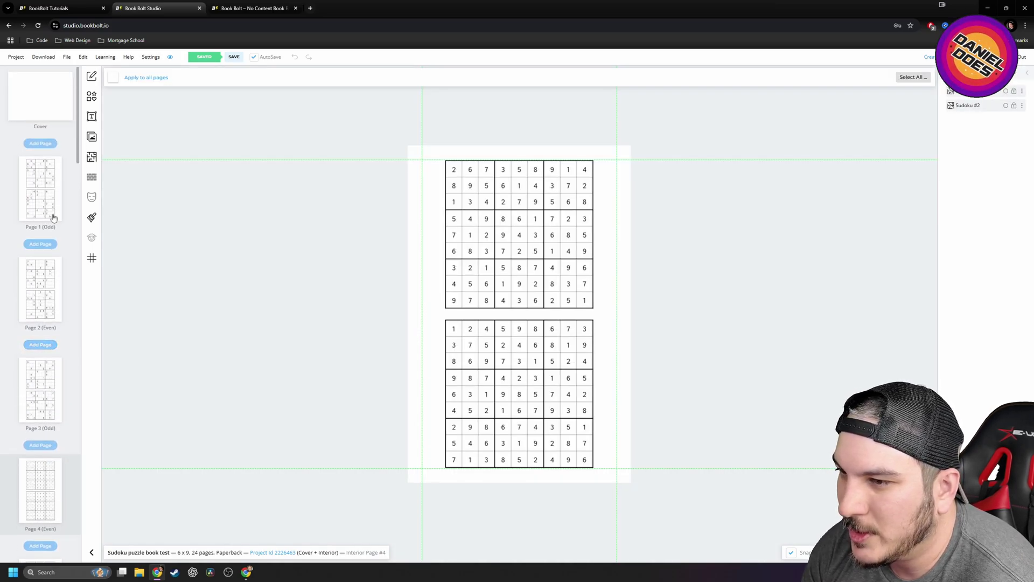
click(56, 229)
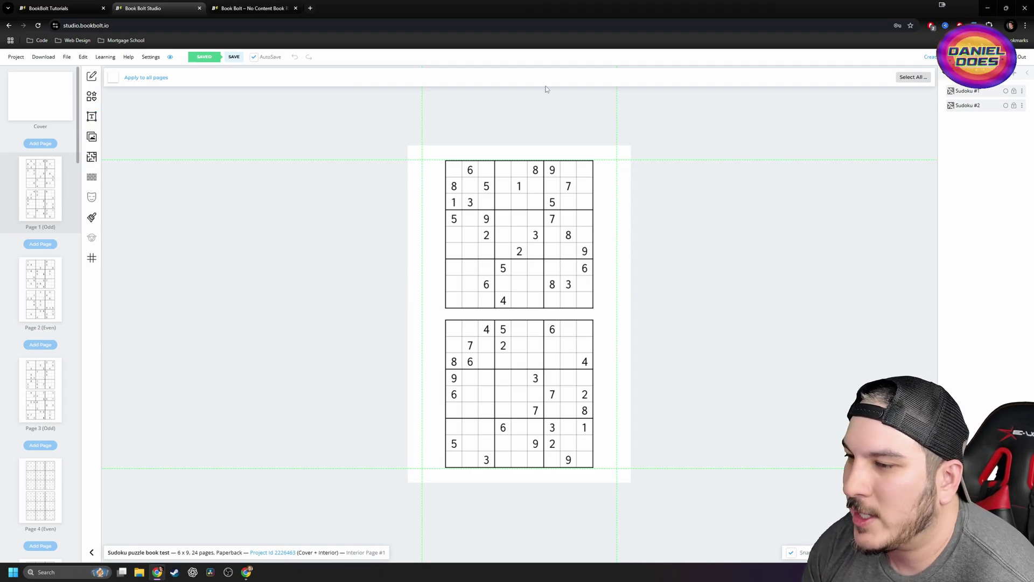
Add a heading to page 1 with the text "Puzzle".
click(92, 117)
click(157, 80)
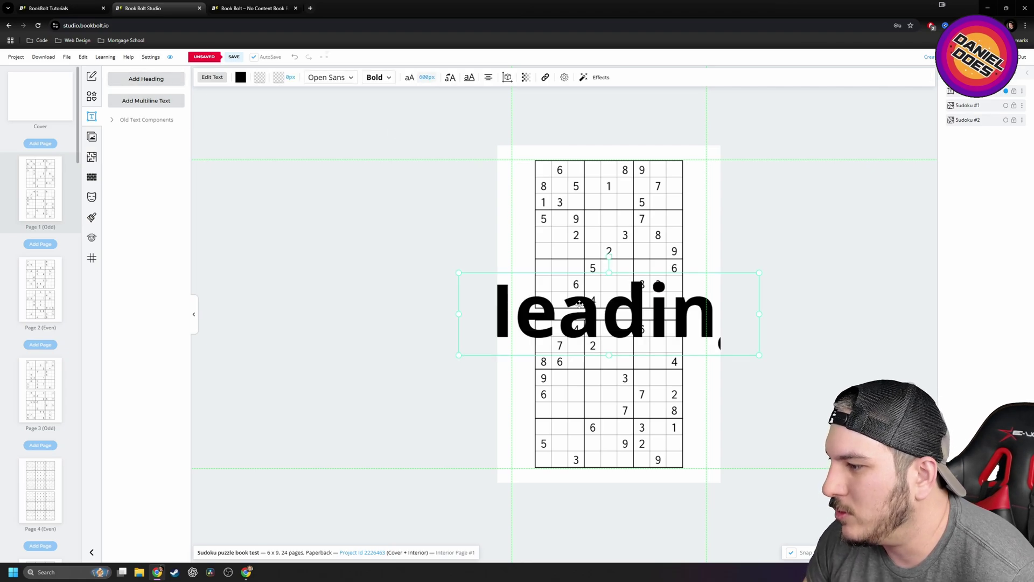
double_click(580, 305)
text(Puzzle)
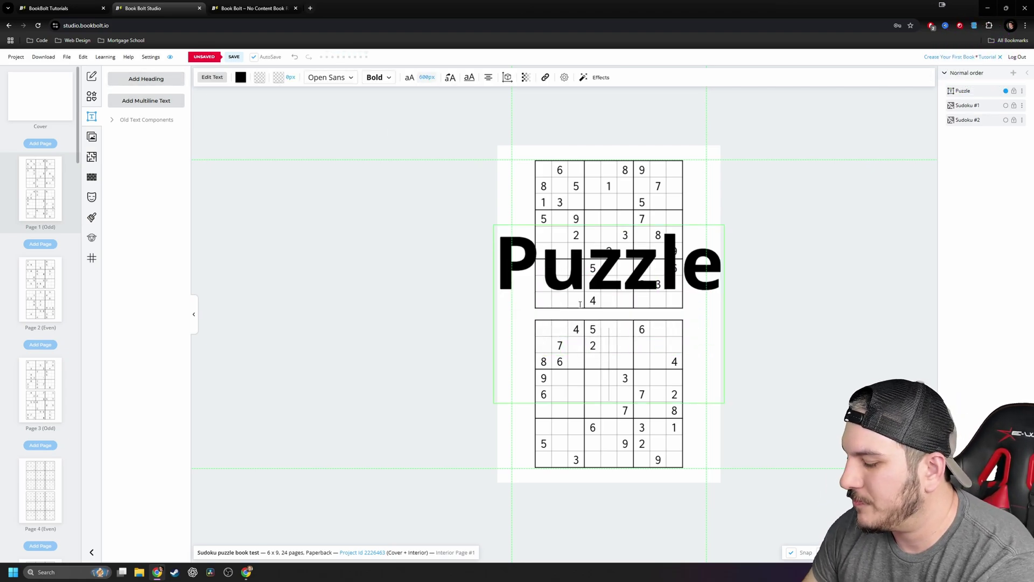
key(BackSpace)
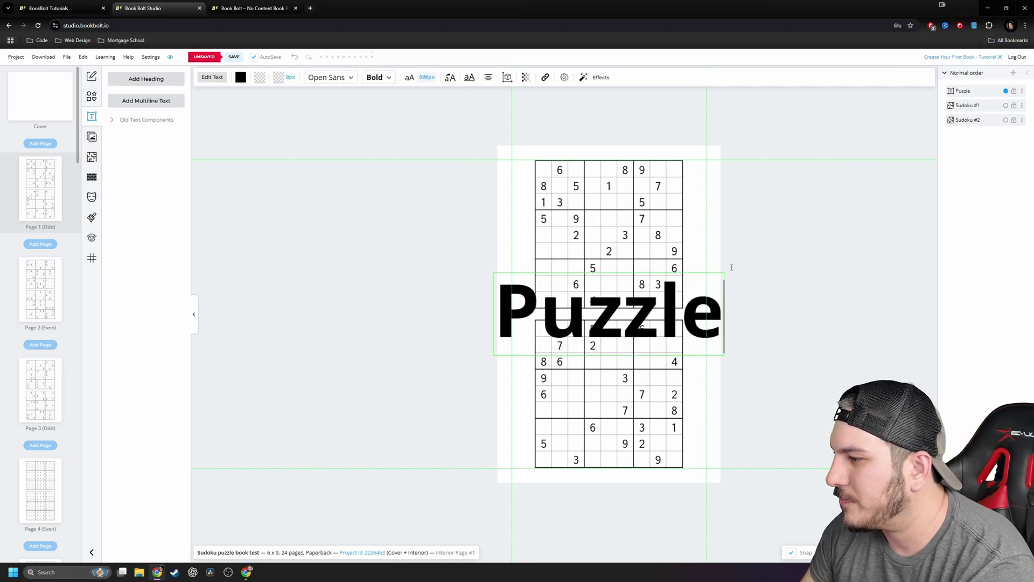
click(733, 269)
Reduce the "Puzzle" heading's text size to 362 px and place it at the page's upper margin.
click(663, 317)
click(418, 77)
drag(457, 137, 438, 138)
click(512, 247)
drag(621, 335, 616, 194)
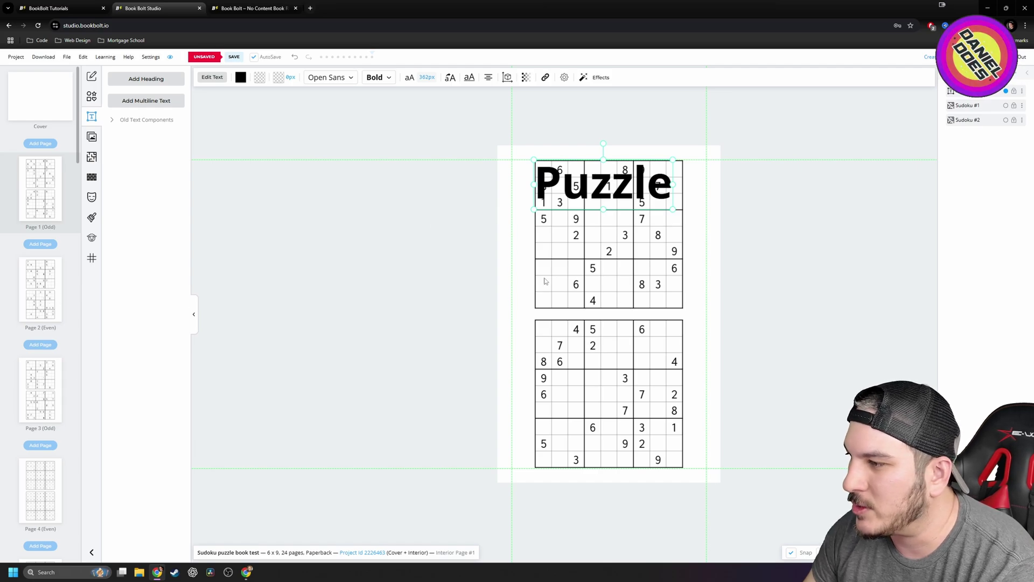
Clone the "Puzzle" heading to pages 2 and 3, and check both pages.
click(92, 237)
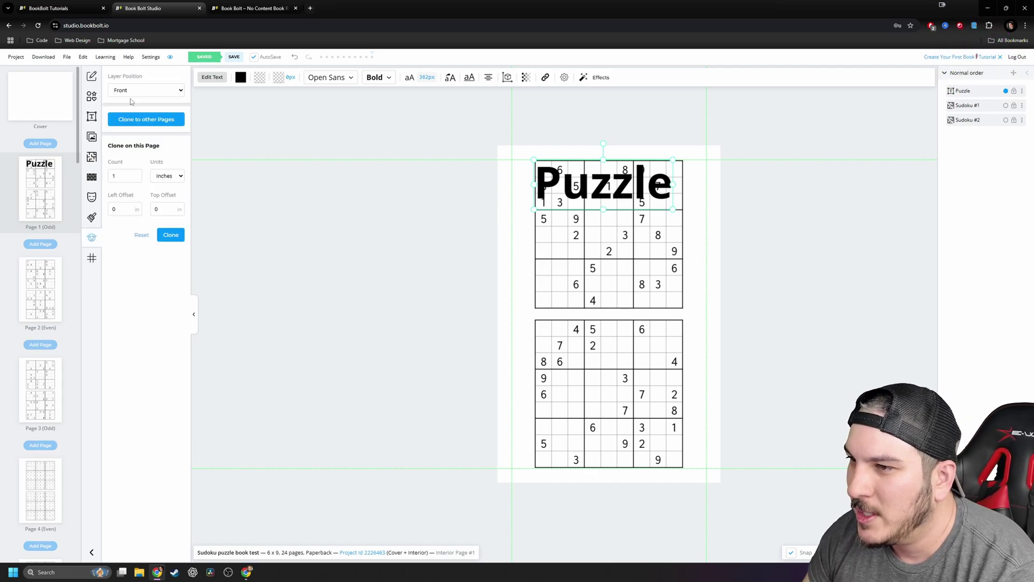
click(159, 119)
click(173, 138)
click(211, 143)
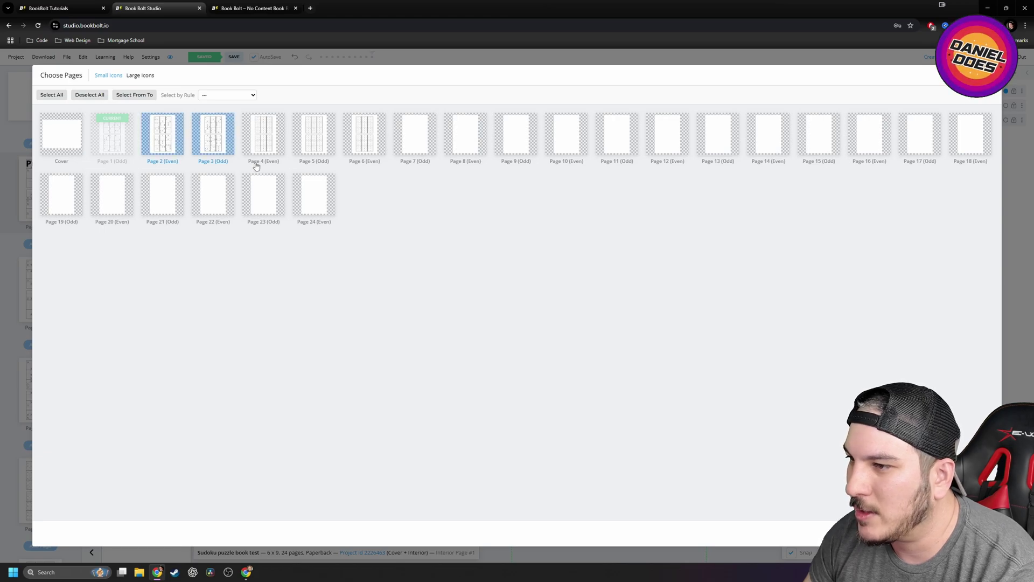
click(973, 534)
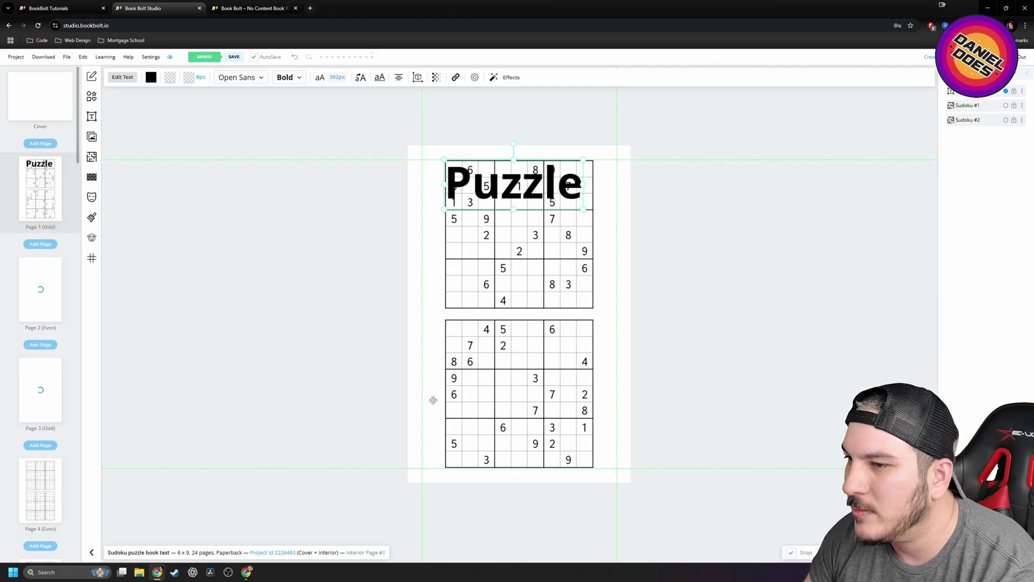
click(51, 294)
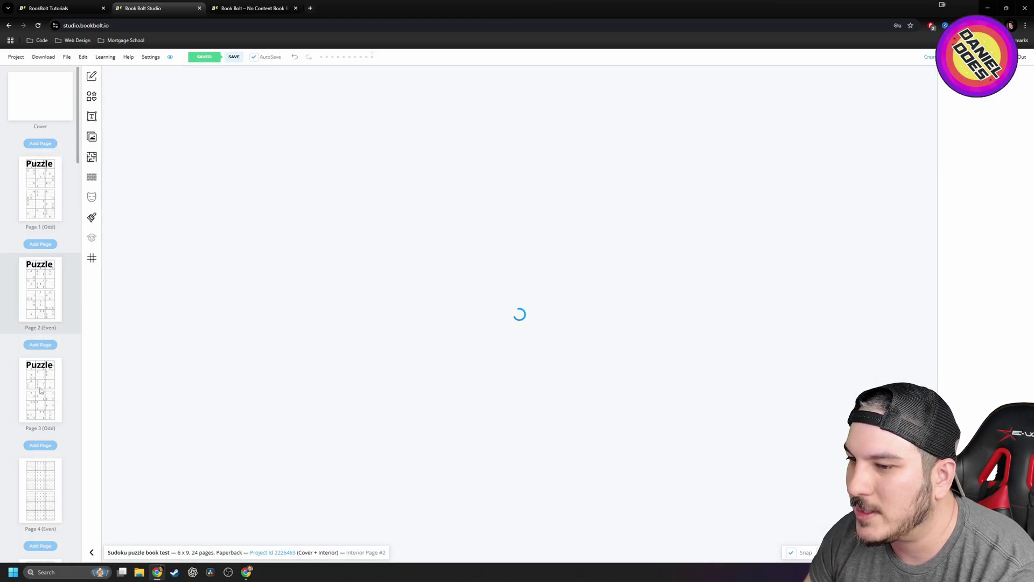
click(47, 402)
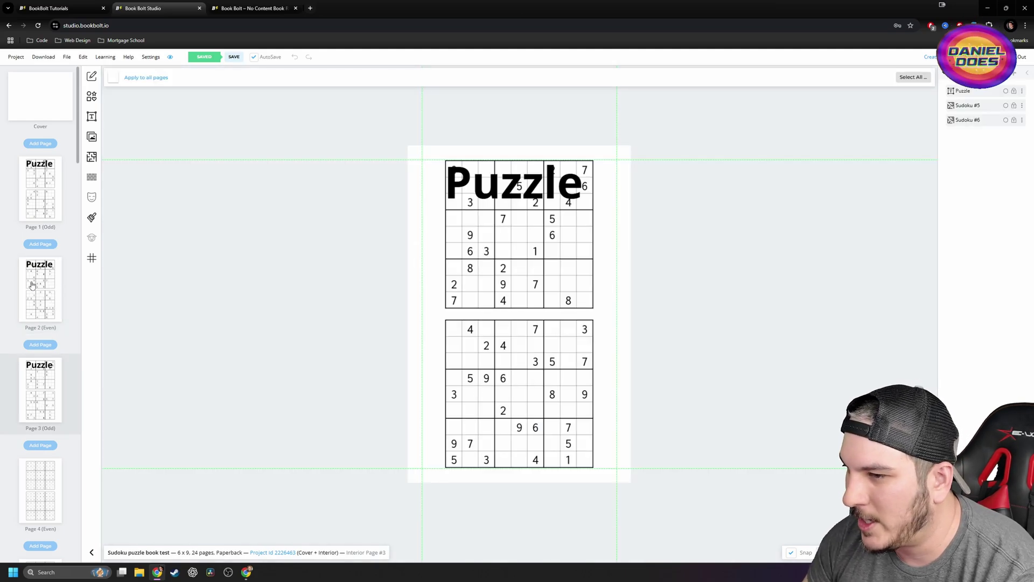
Insert the uploaded travel design image with the dashed flight route onto page 1.
click(48, 198)
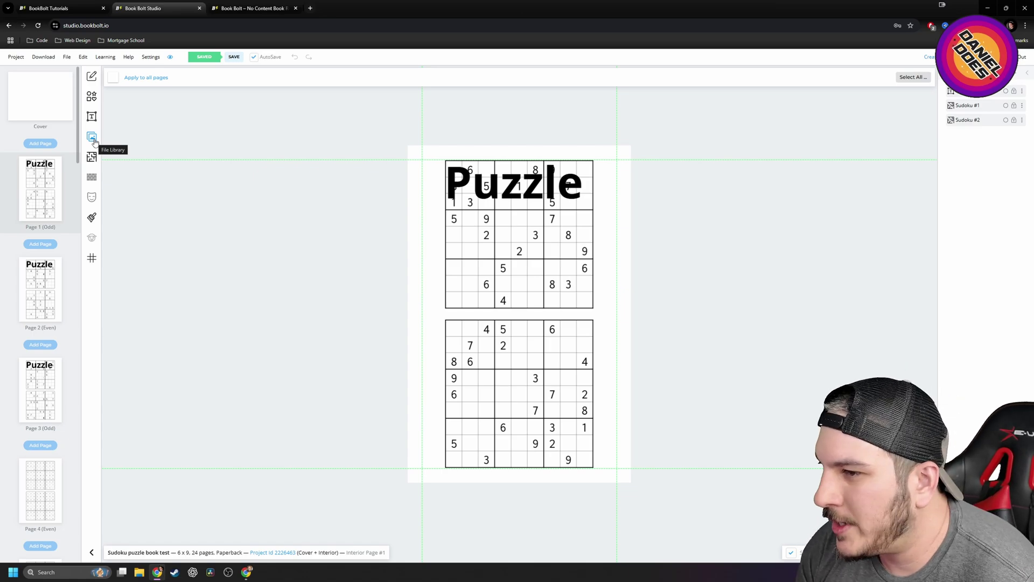
click(92, 138)
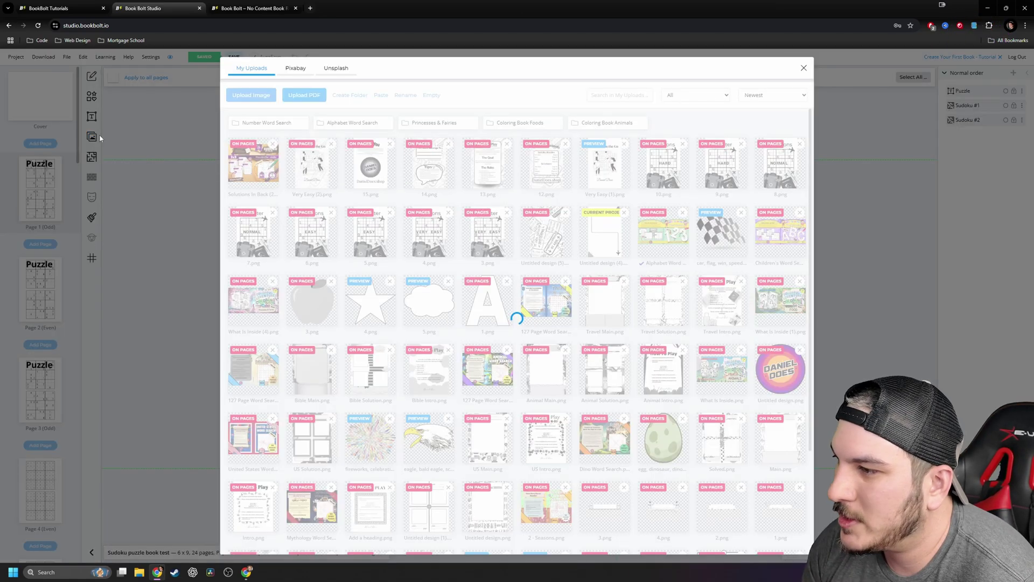
click(605, 246)
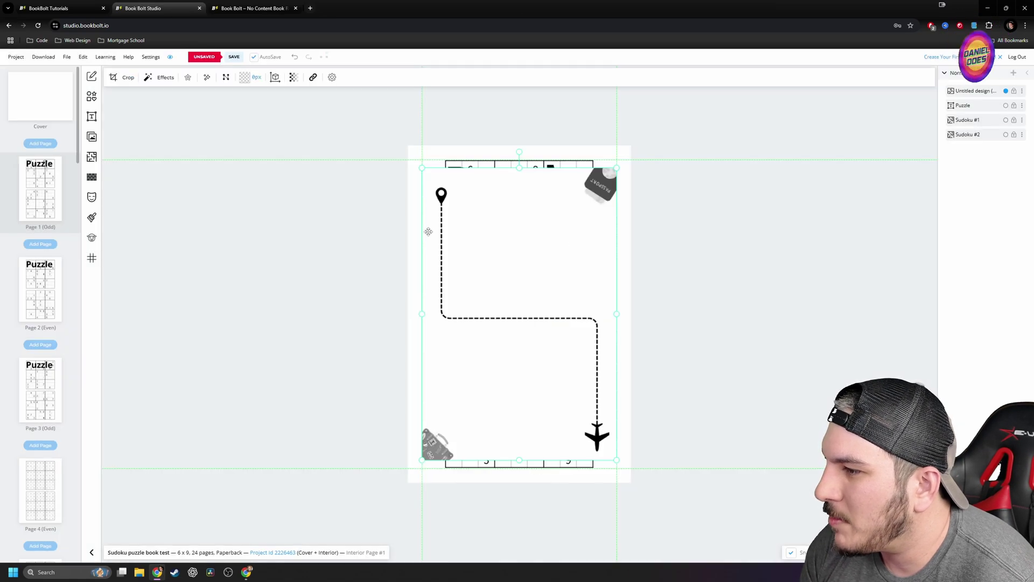
Enlarge the travel design image to span page 1 and move its layer below the heading and both Sudoku puzzles.
drag(420, 169, 399, 152)
drag(617, 457, 631, 479)
drag(976, 92, 987, 156)
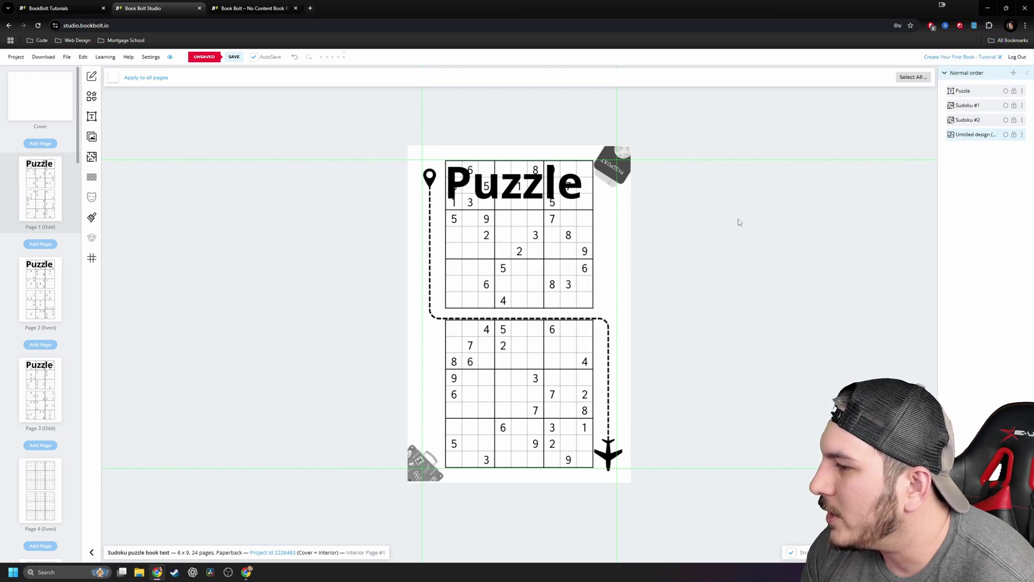
Fine-tune the travel image's size and position so it covers page 1 edge to edge.
click(624, 266)
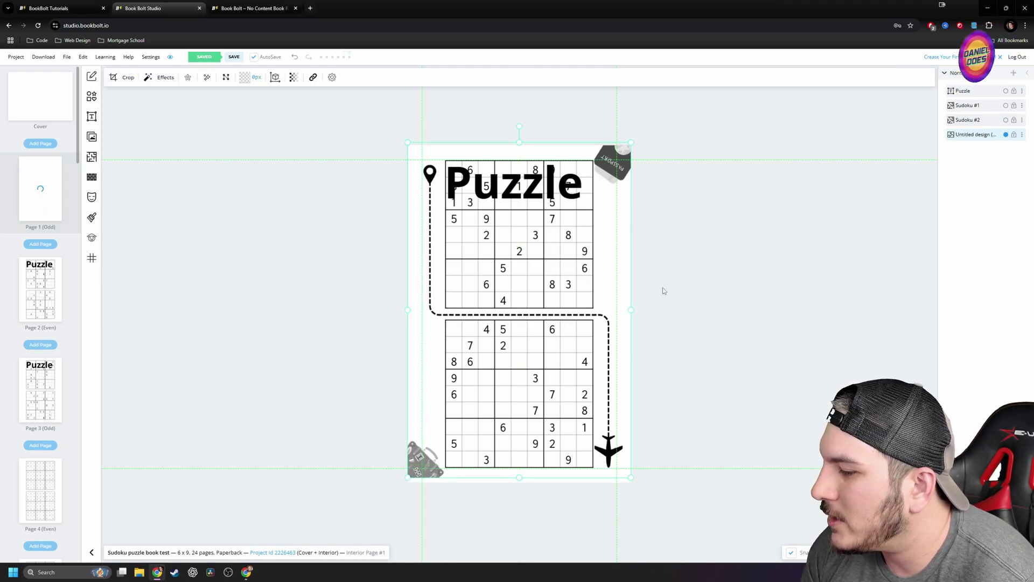
drag(631, 477, 634, 482)
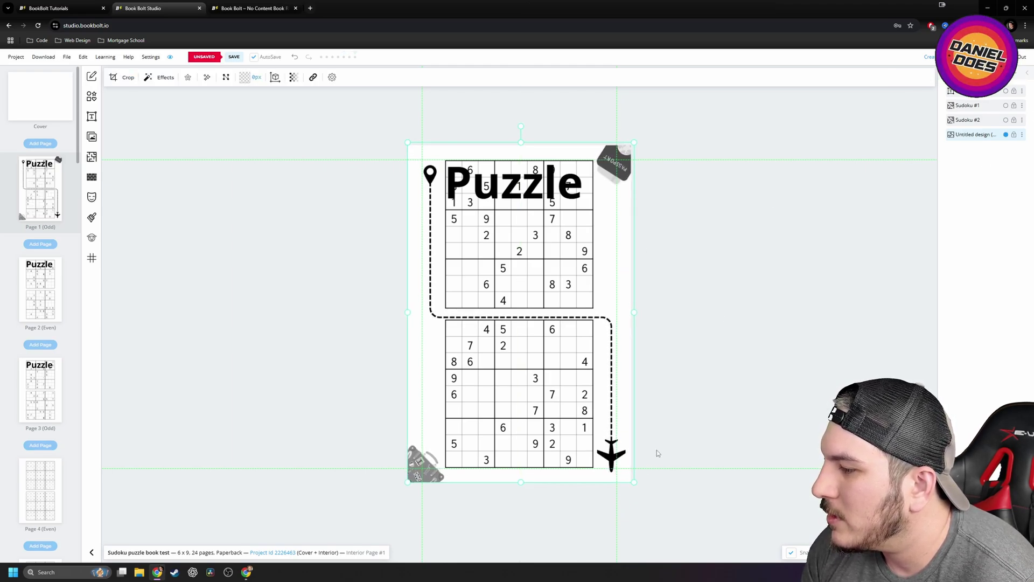
drag(620, 291, 624, 292)
click(715, 337)
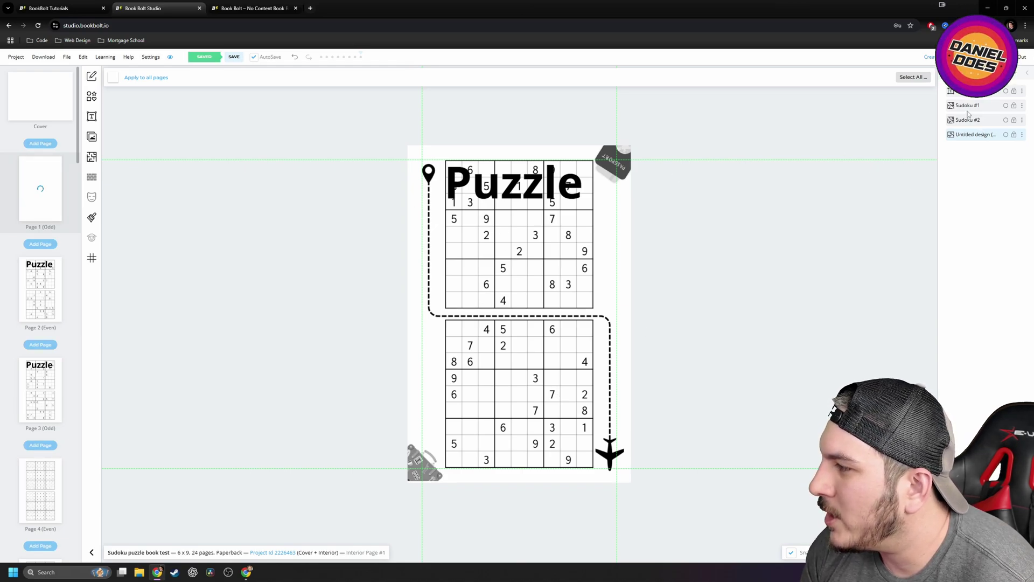
Clone the travel design image from page 1 to pages 2 and 3.
click(1006, 134)
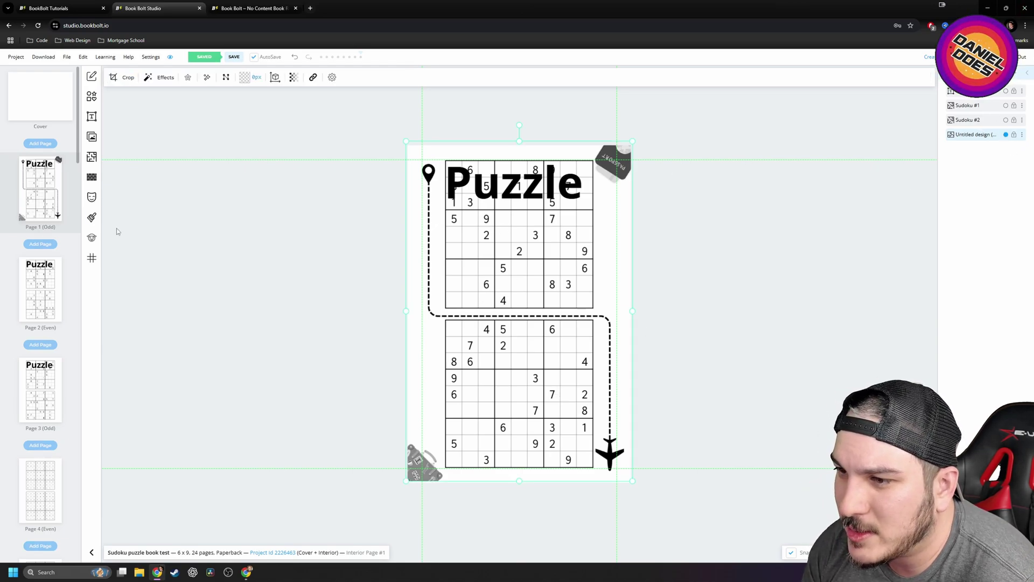
click(91, 238)
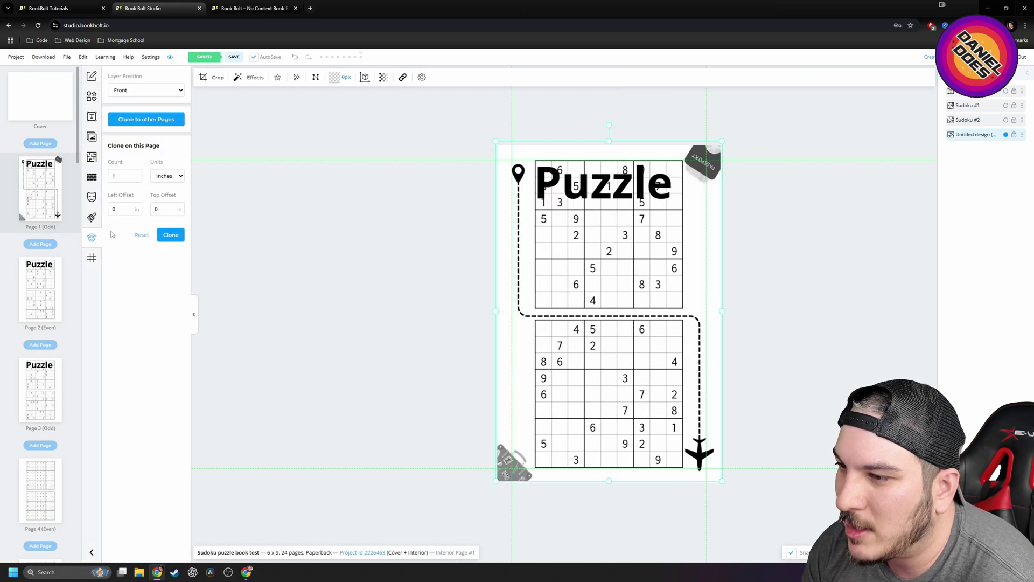
click(154, 121)
click(168, 139)
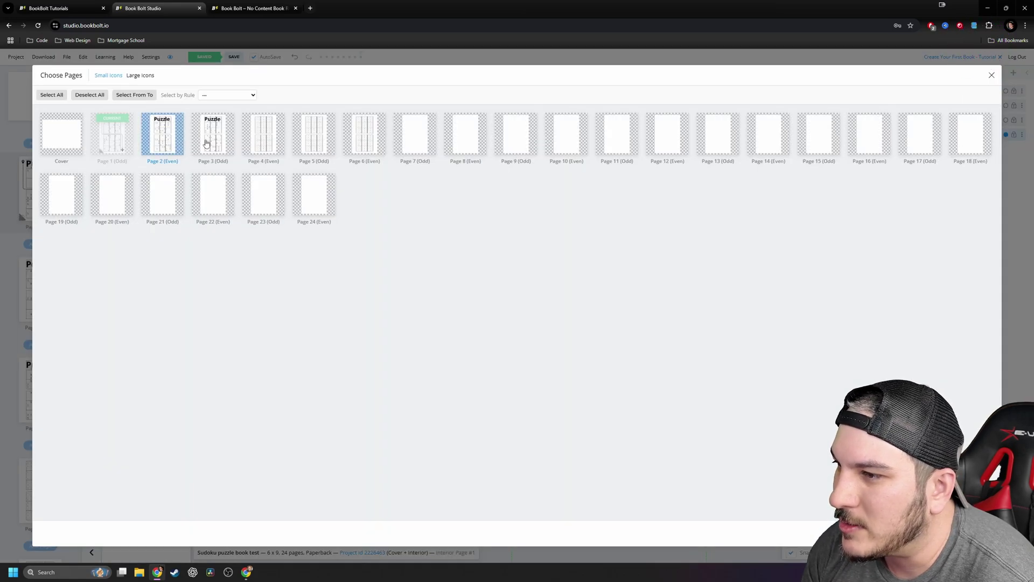
click(206, 142)
click(972, 534)
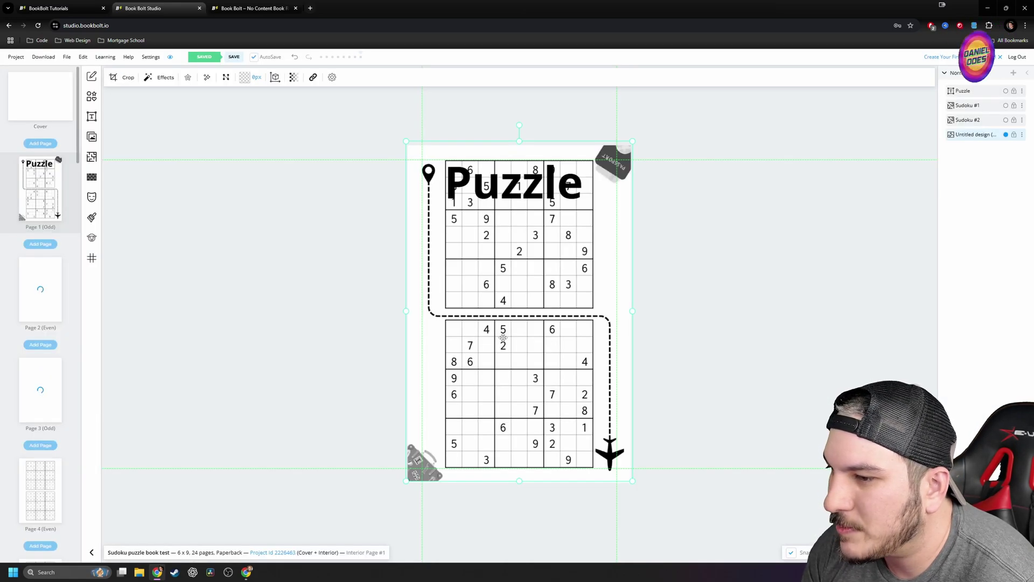
Open page 2 and move the cloned travel image's layer below the heading and both puzzles.
click(53, 306)
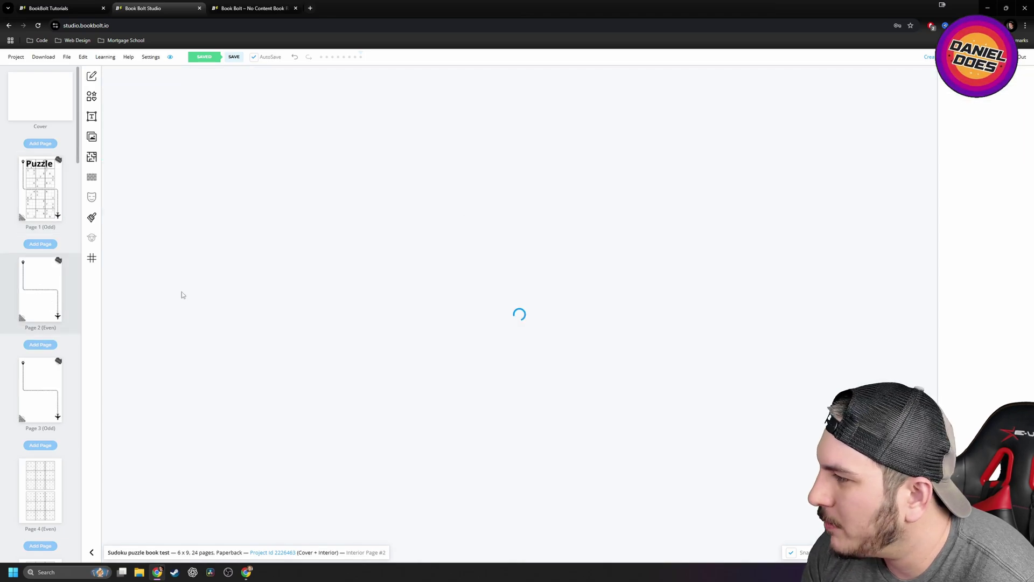
drag(980, 101, 979, 177)
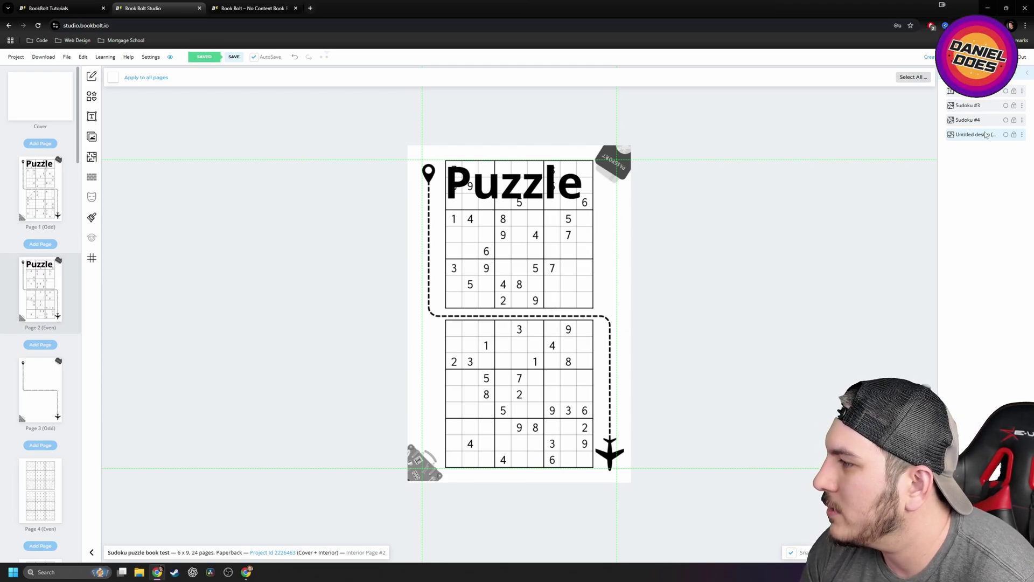
Delete the travel image and the "Puzzle" heading from page 2, and undo both deletions.
click(1006, 135)
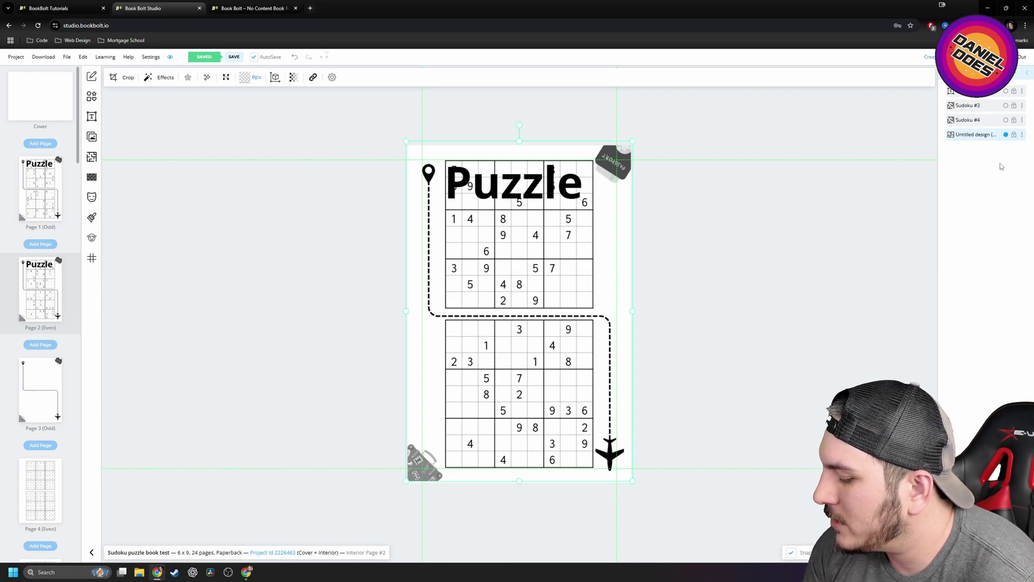
key(Delete)
click(553, 77)
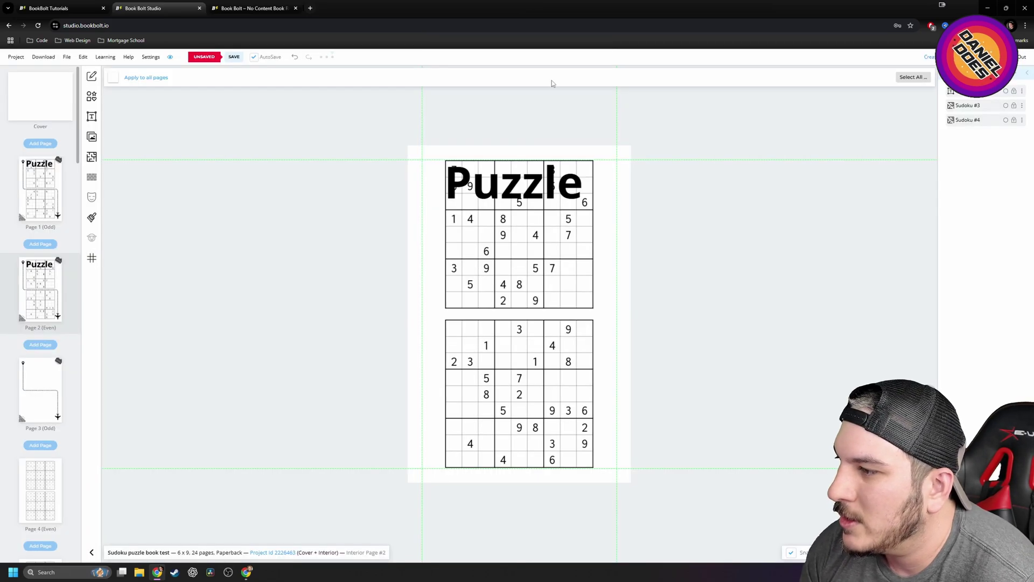
click(1006, 92)
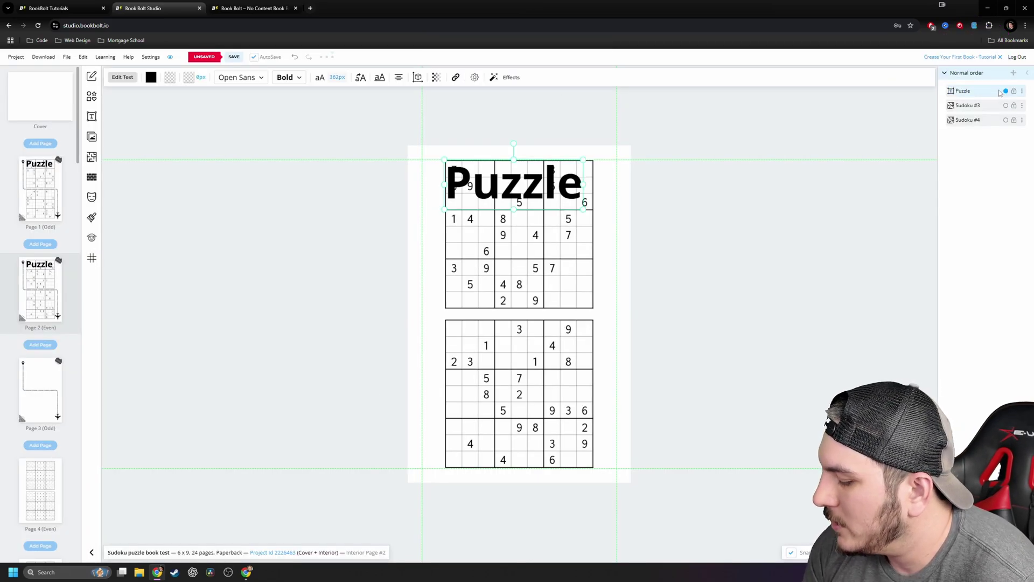
key(Delete)
key(Return)
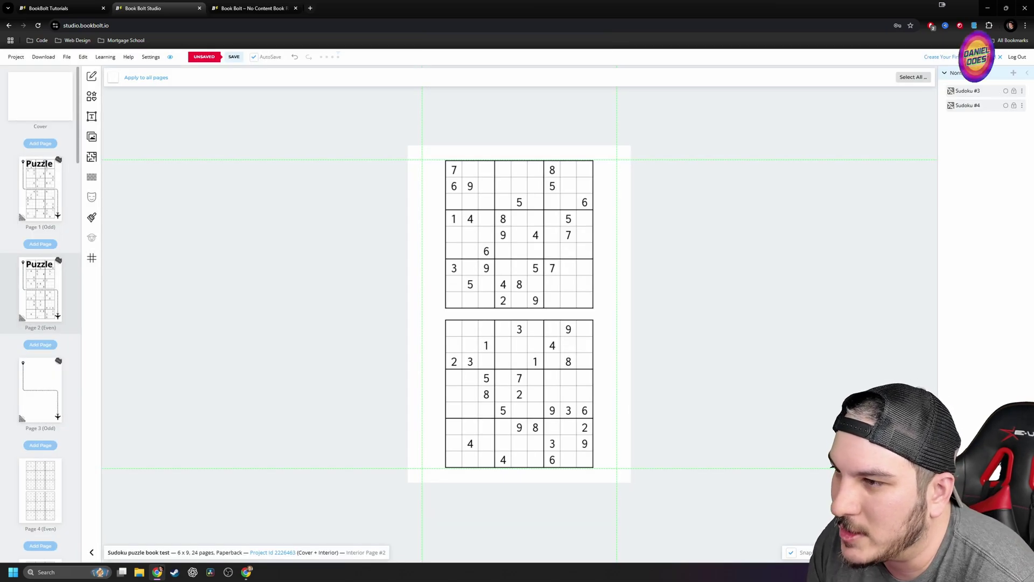
key(ctrl+z)
key(ctrl+z)
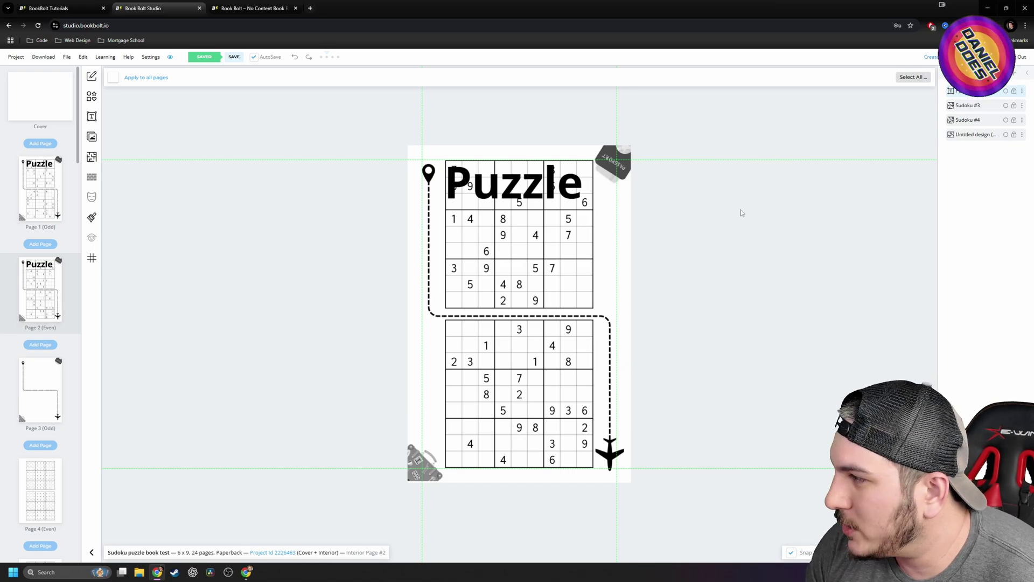
Remove the "Puzzle" heading and the travel design image from page 2, leaving only its two puzzles, and return to page 1.
click(1007, 93)
key(Delete)
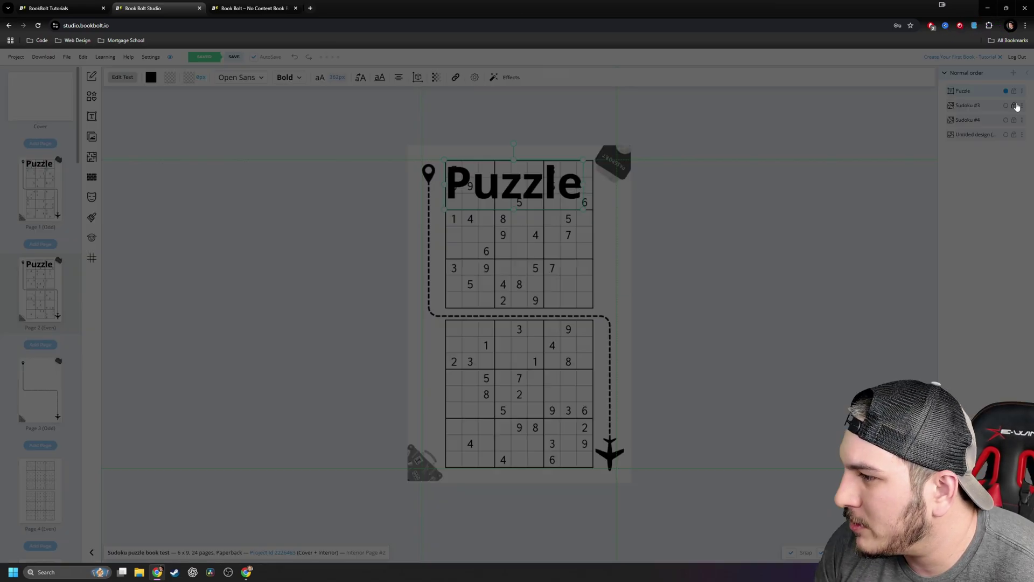
click(989, 119)
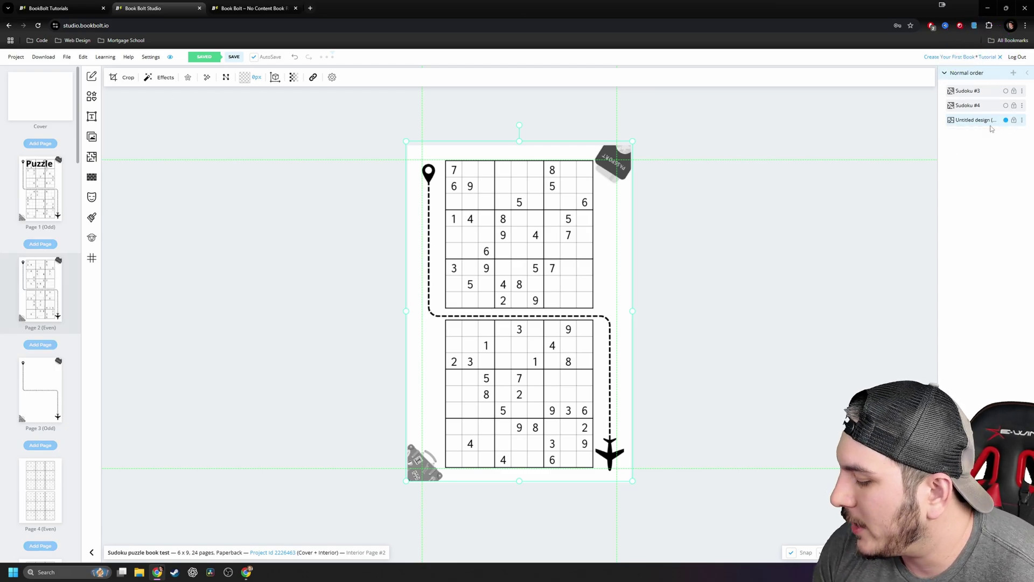
key(Delete)
key(Return)
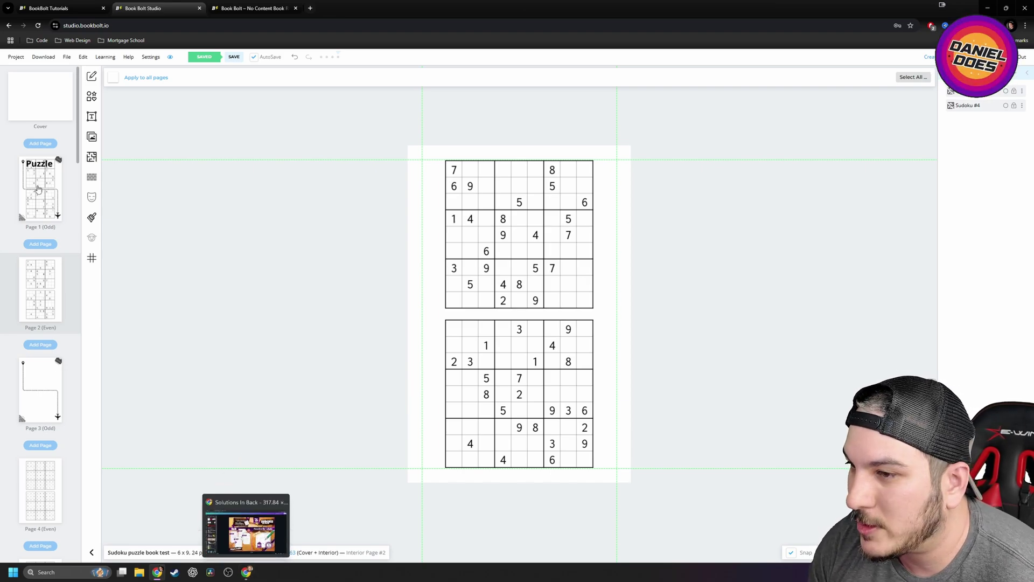
click(52, 200)
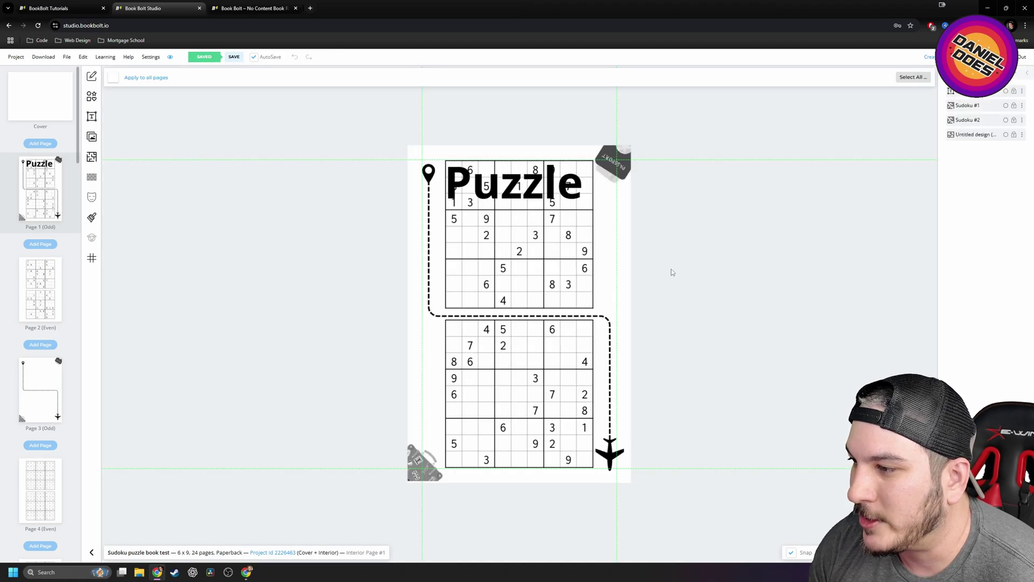
Switch to the Sudoku cover design in Canva, paste in the 6" x 9" paperback cover template and send it behind the artwork.
click(246, 572)
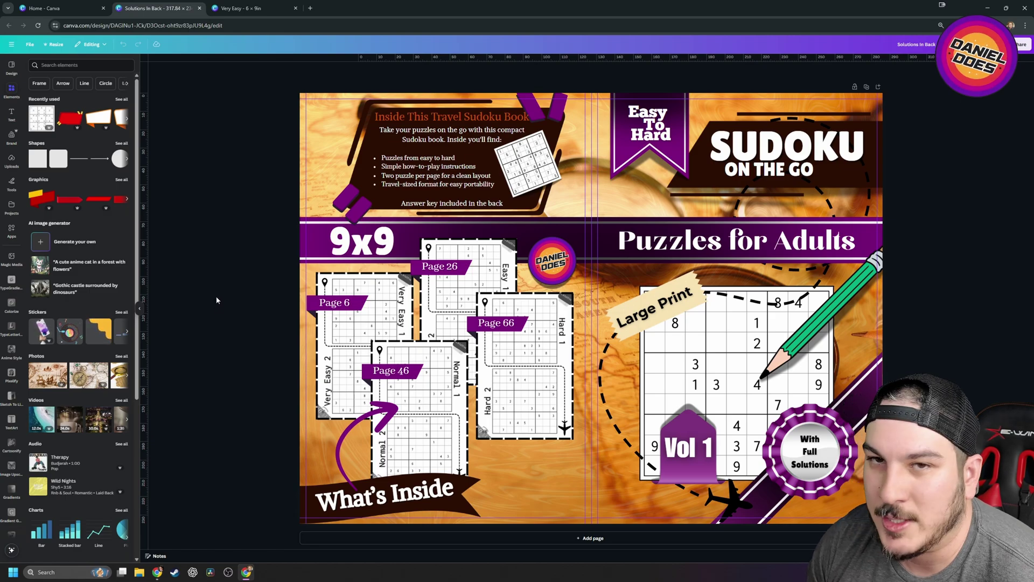
key(ctrl+v)
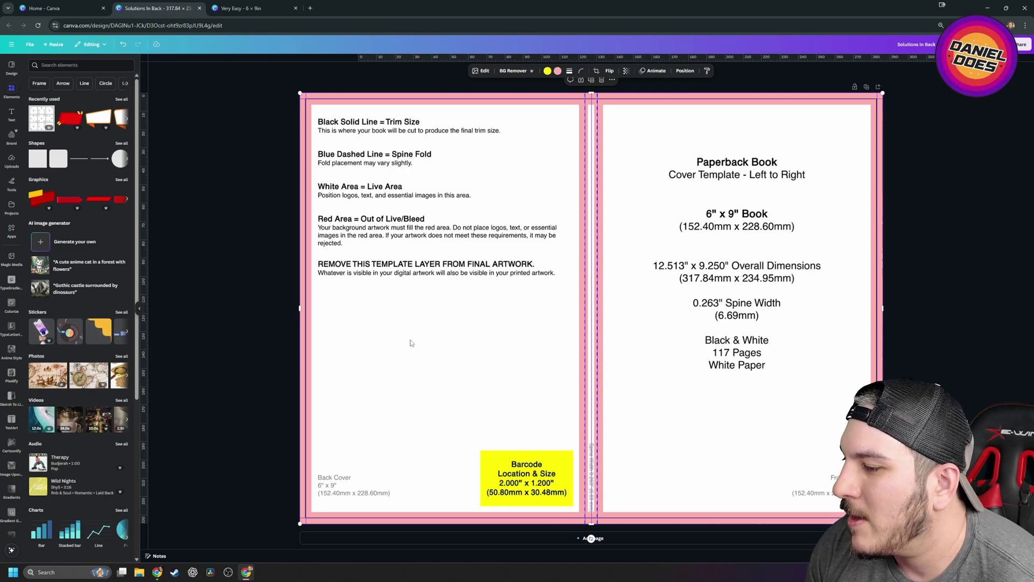
click(686, 71)
click(107, 112)
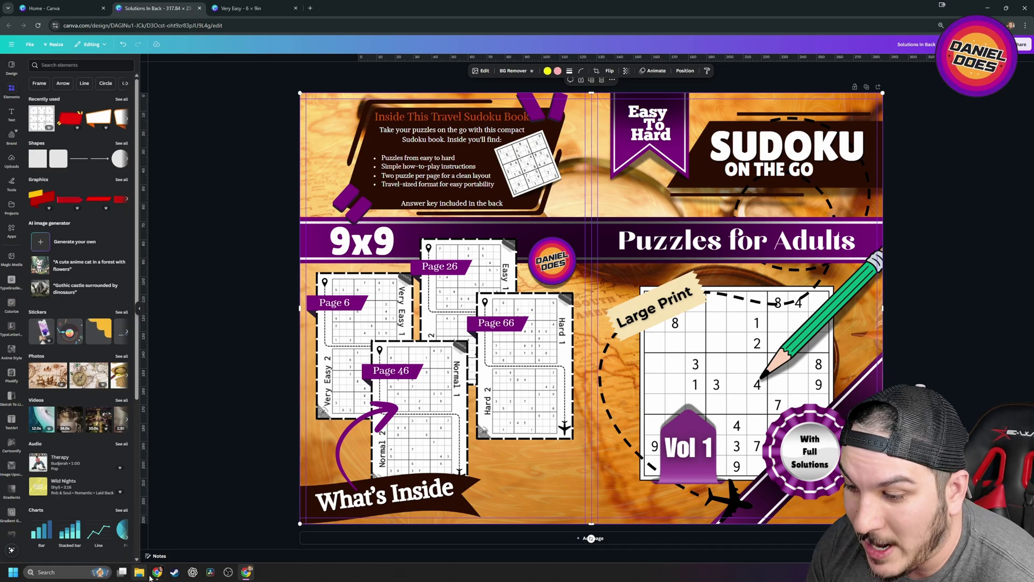
Search Amazon for "sudoku" in a new browser tab and examine the covers of the listed books.
click(157, 534)
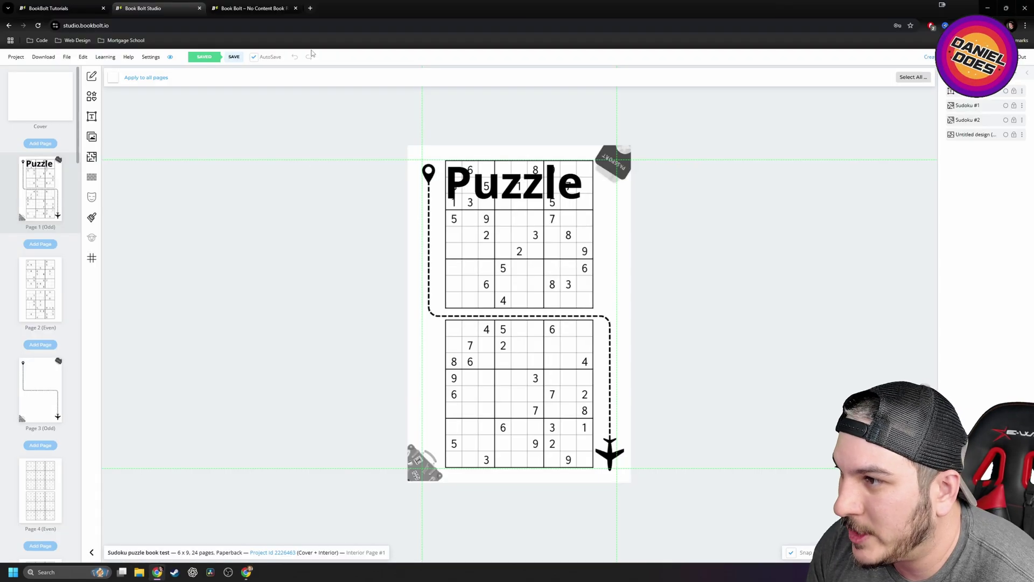
click(311, 9)
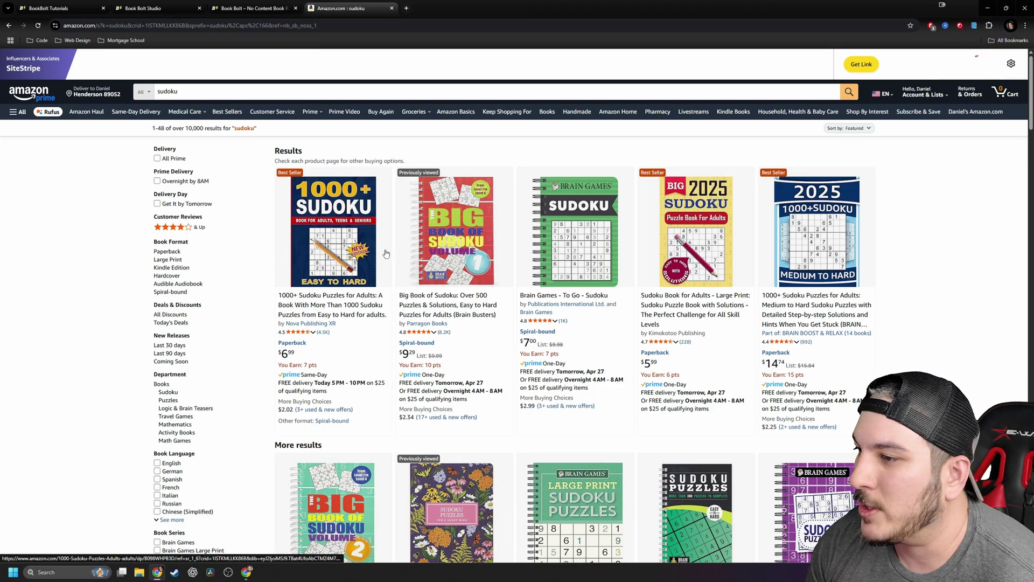
scroll(336, 243, down, 1)
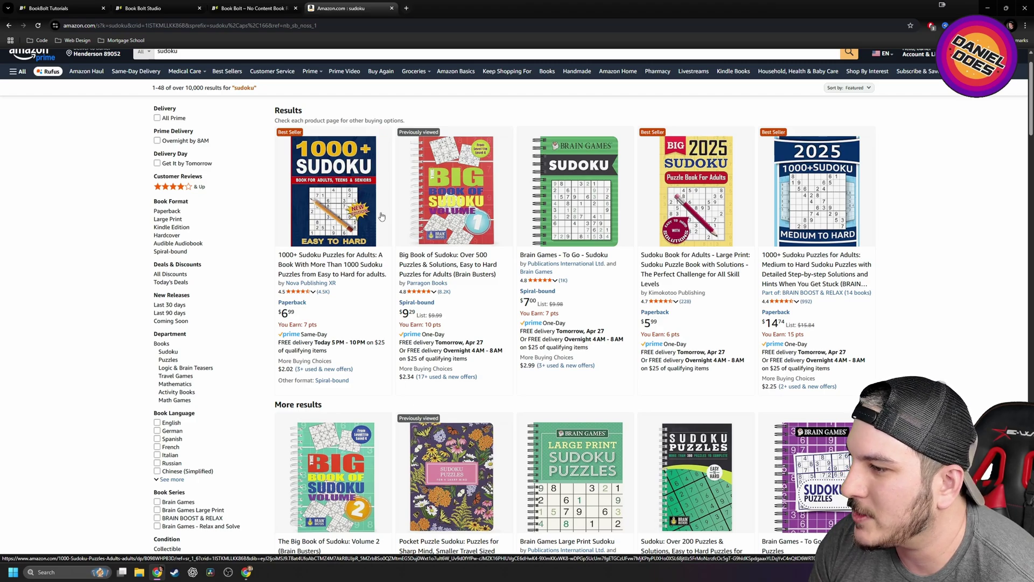
scroll(715, 230, down, 10)
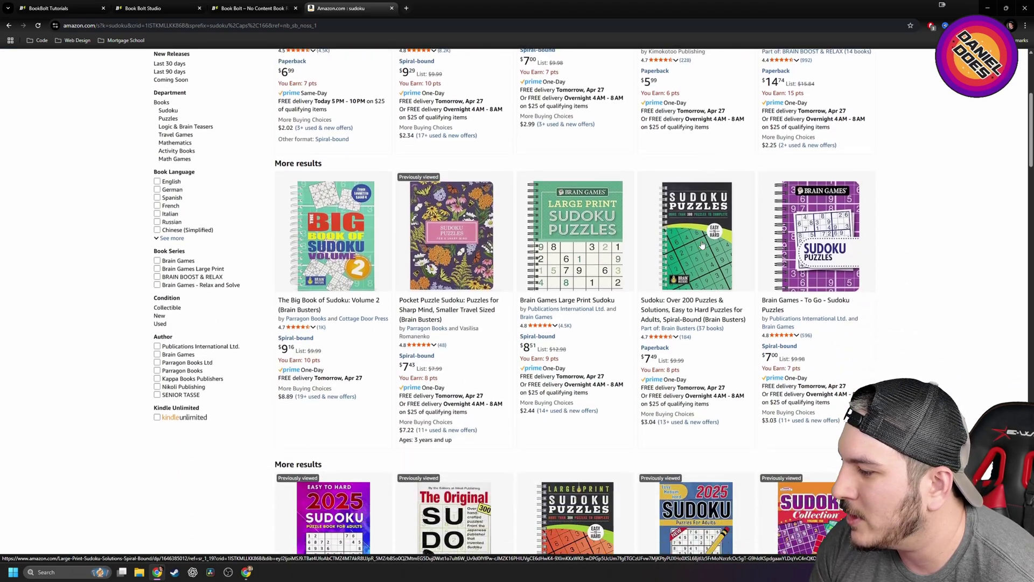
scroll(577, 330, down, 10)
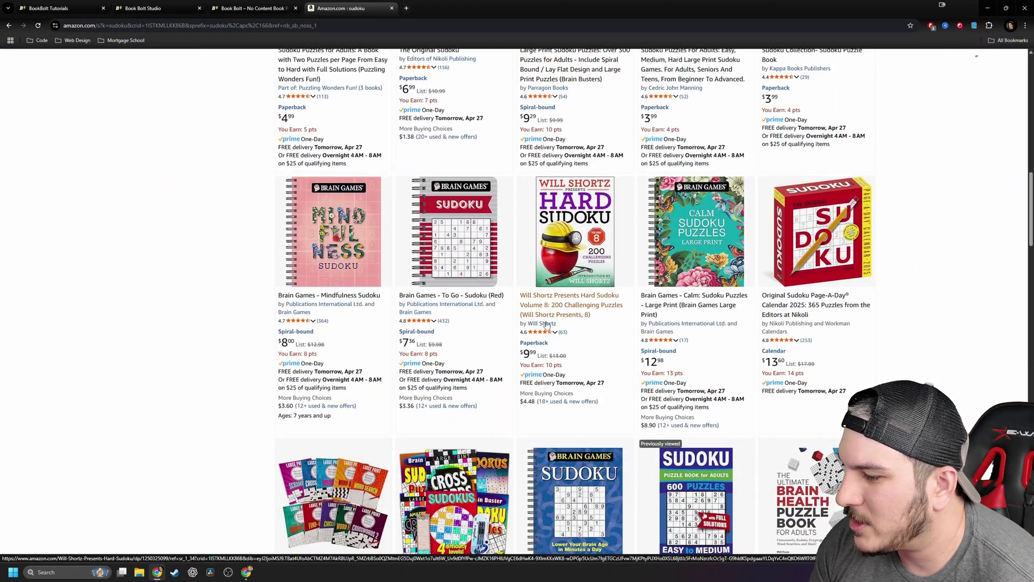
scroll(547, 298, up, 20)
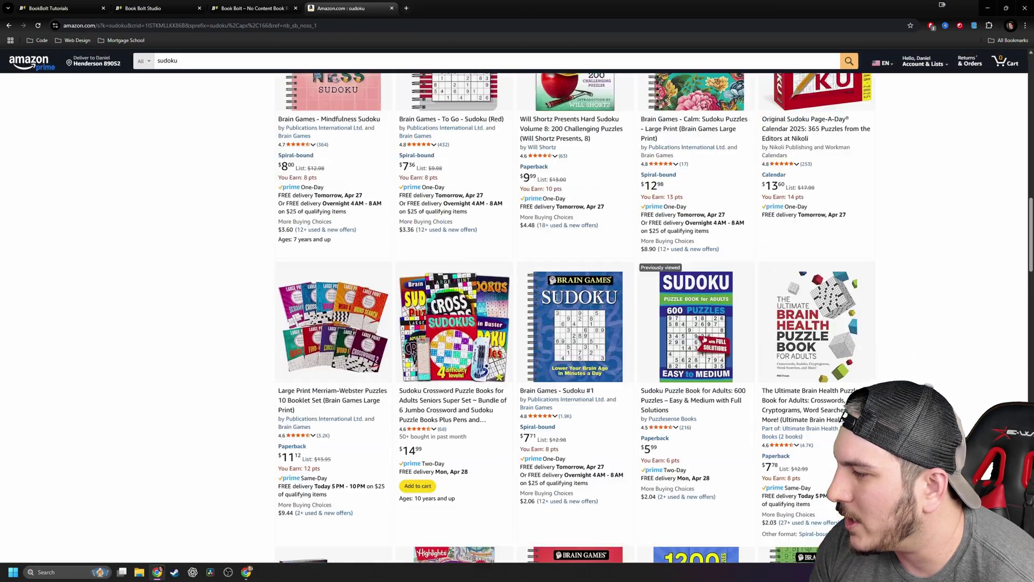
scroll(437, 265, up, 2)
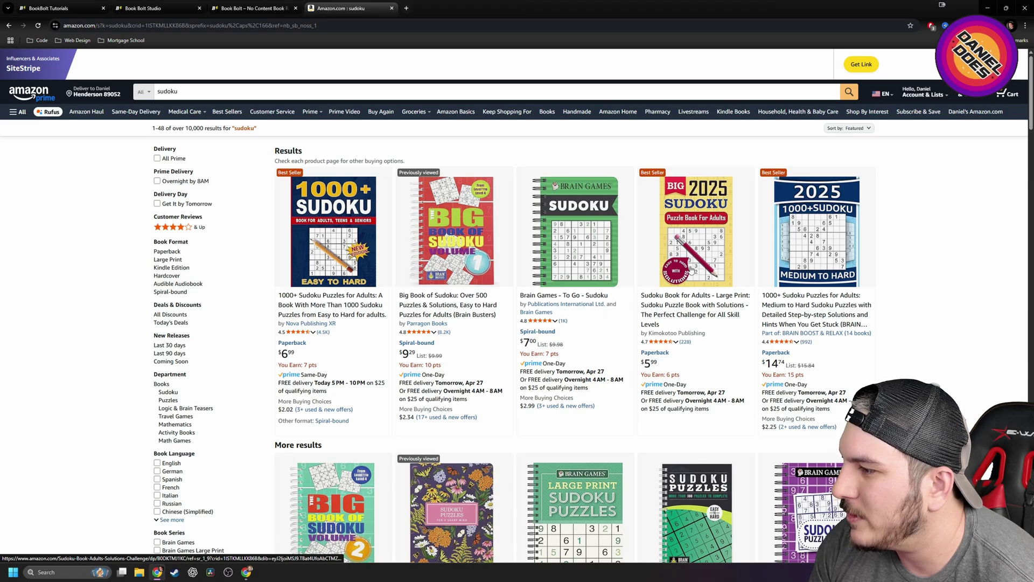
scroll(358, 232, down, 1)
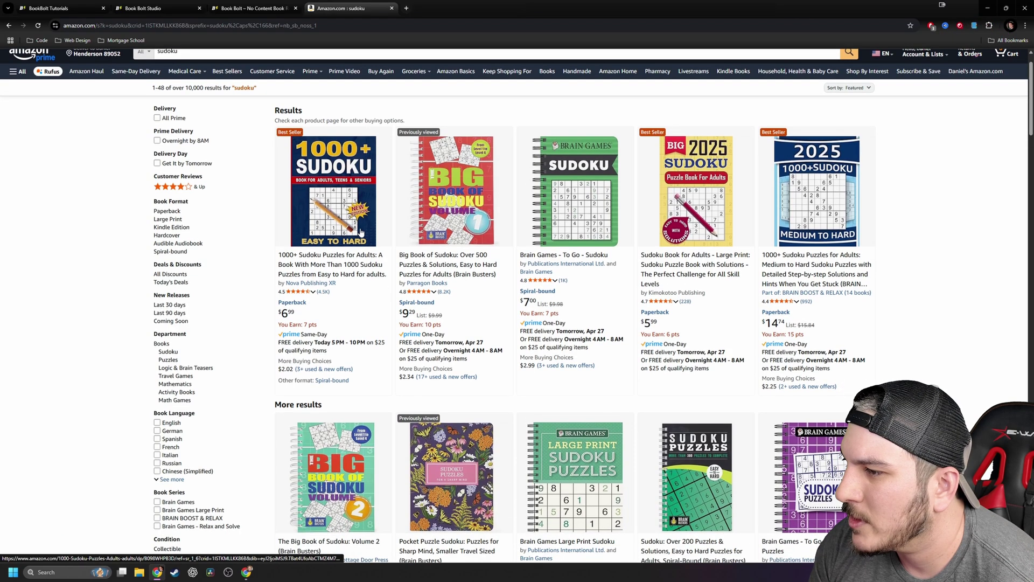
scroll(622, 214, down, 2)
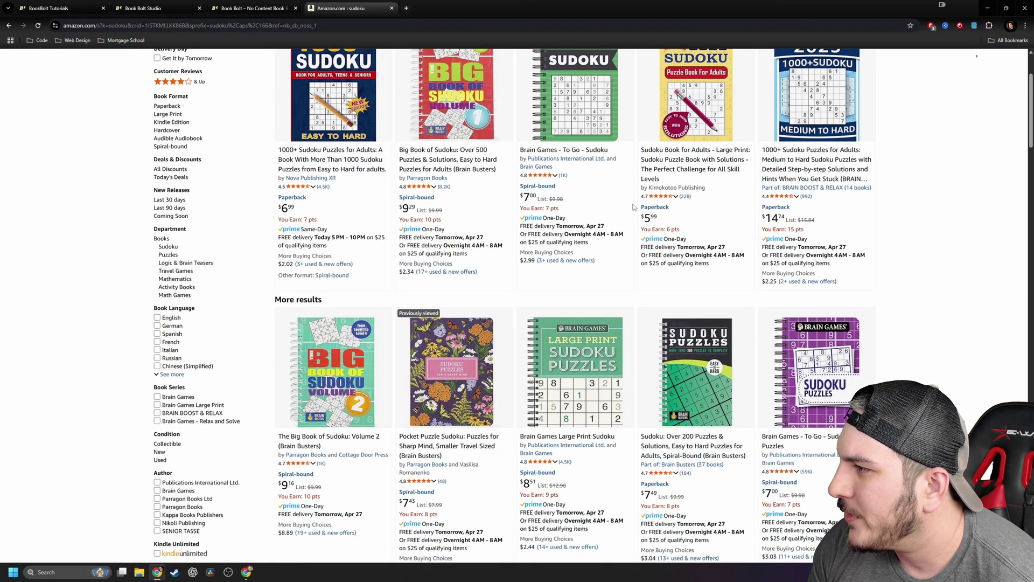
scroll(640, 212, up, 3)
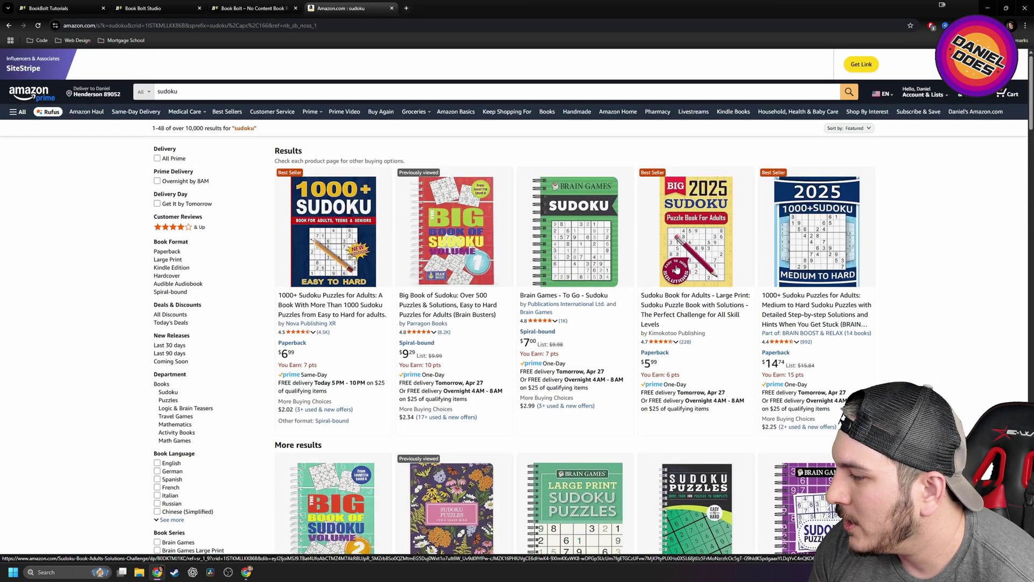
Find the 2025 "Sudoku Puzzles For Adults" Easy, Medium, Hard large print book in the results and open its listing.
scroll(695, 258, down, 5)
scroll(715, 242, down, 2)
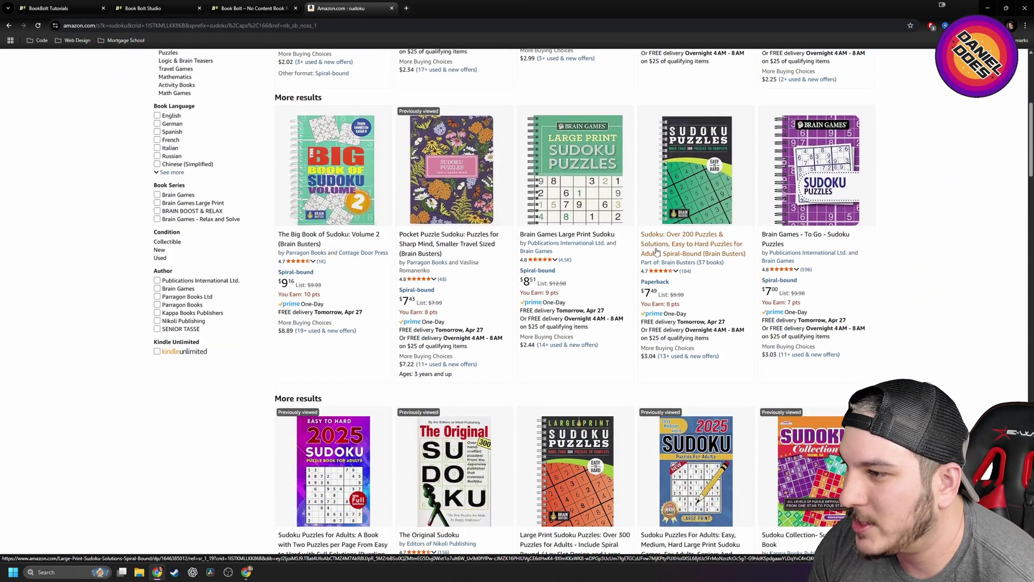
scroll(647, 254, down, 4)
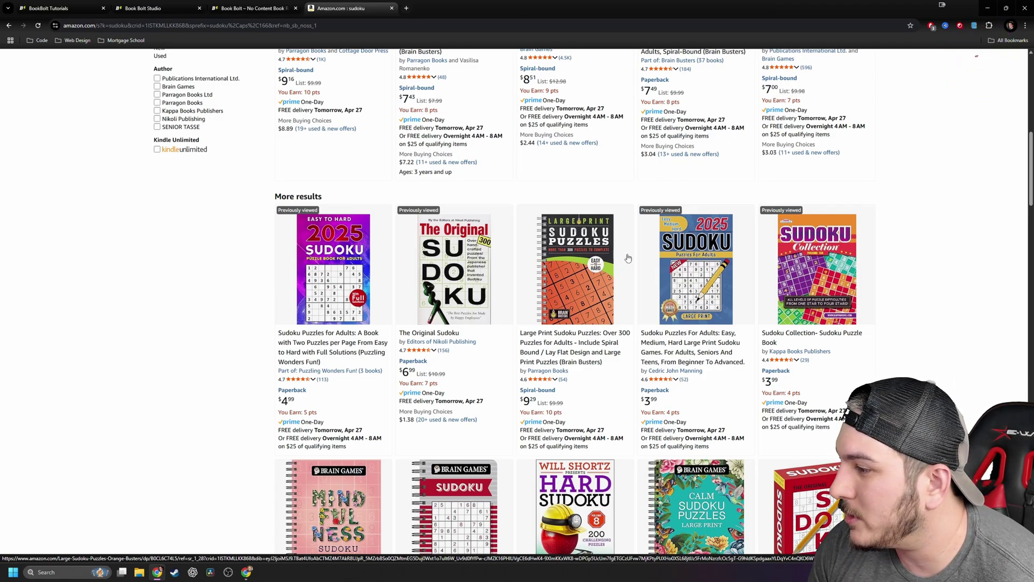
click(687, 289)
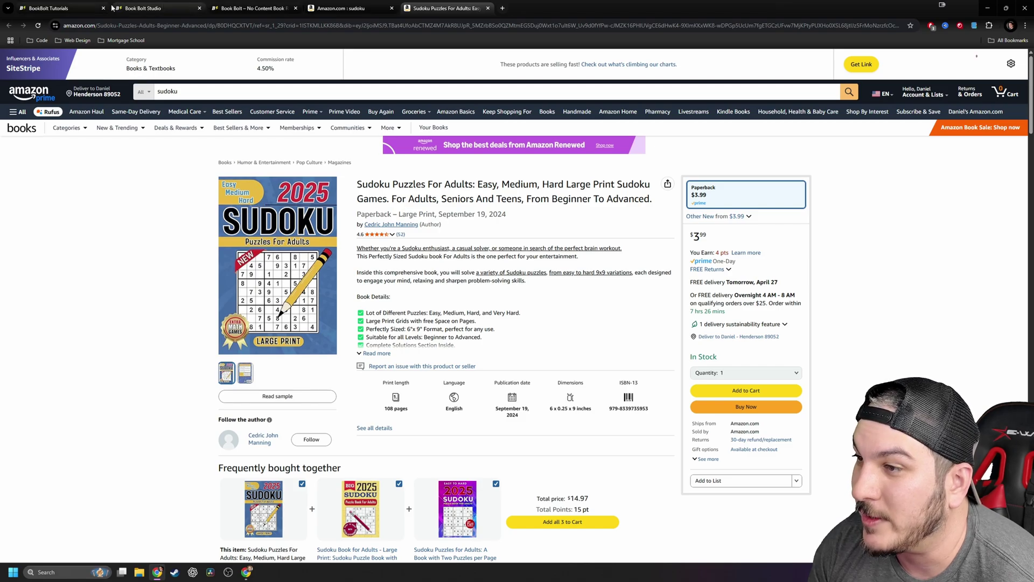
Compare the Sudoku cover design in Canva with the book covers in the Amazon "sudoku" search results.
click(246, 572)
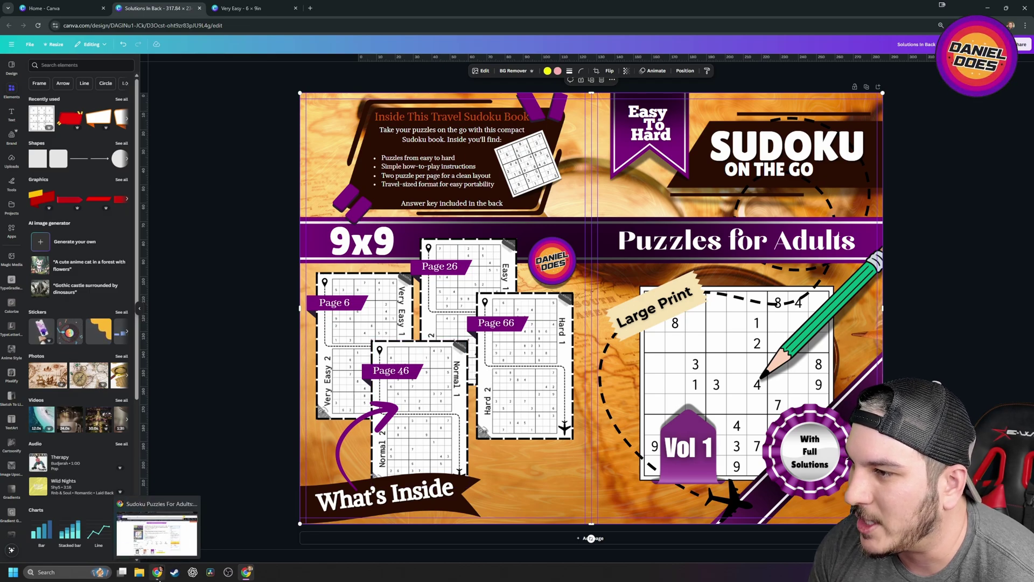
click(157, 573)
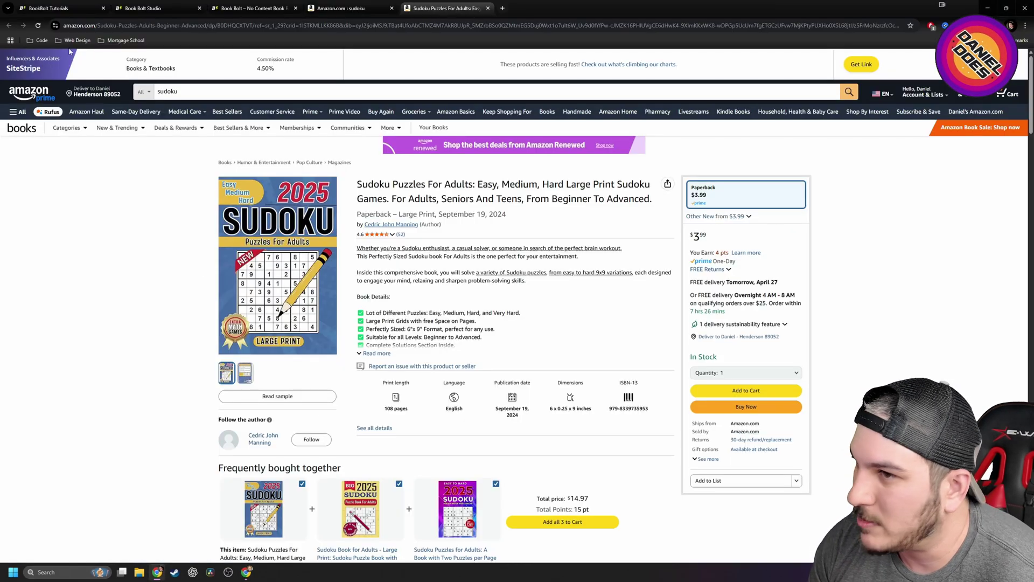
click(344, 8)
scroll(327, 314, down, 1)
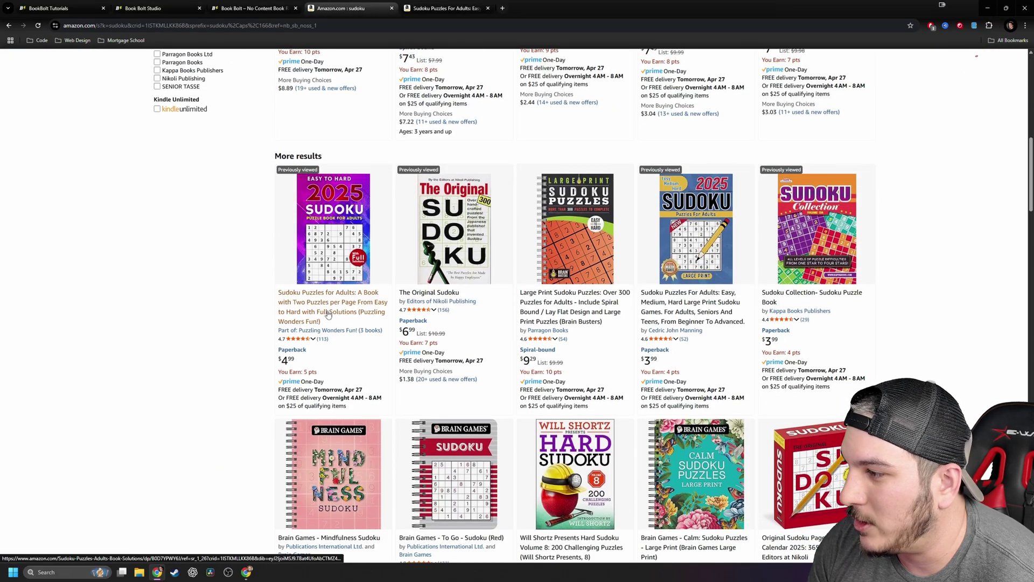
scroll(546, 263, down, 8)
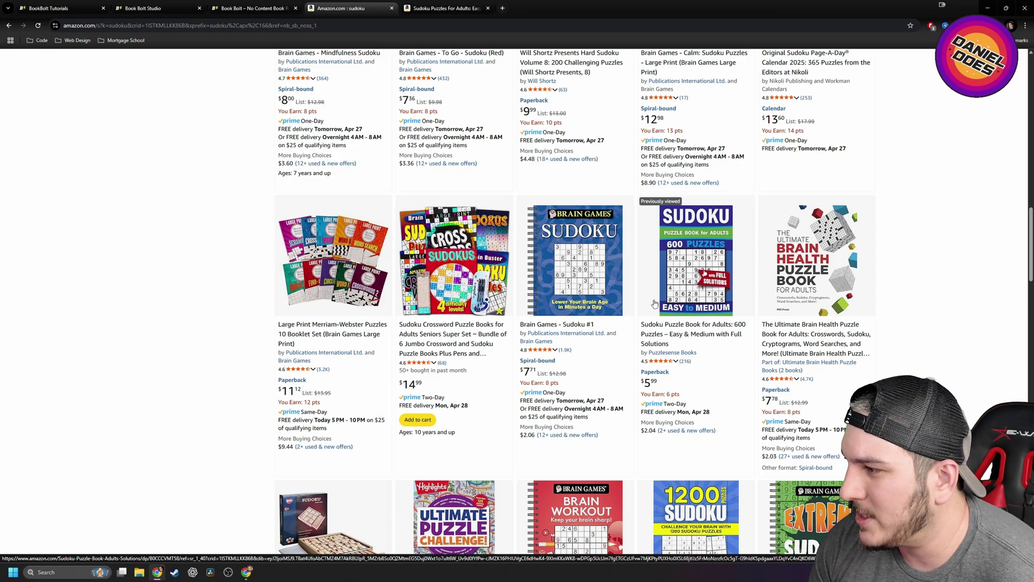
click(445, 9)
click(345, 8)
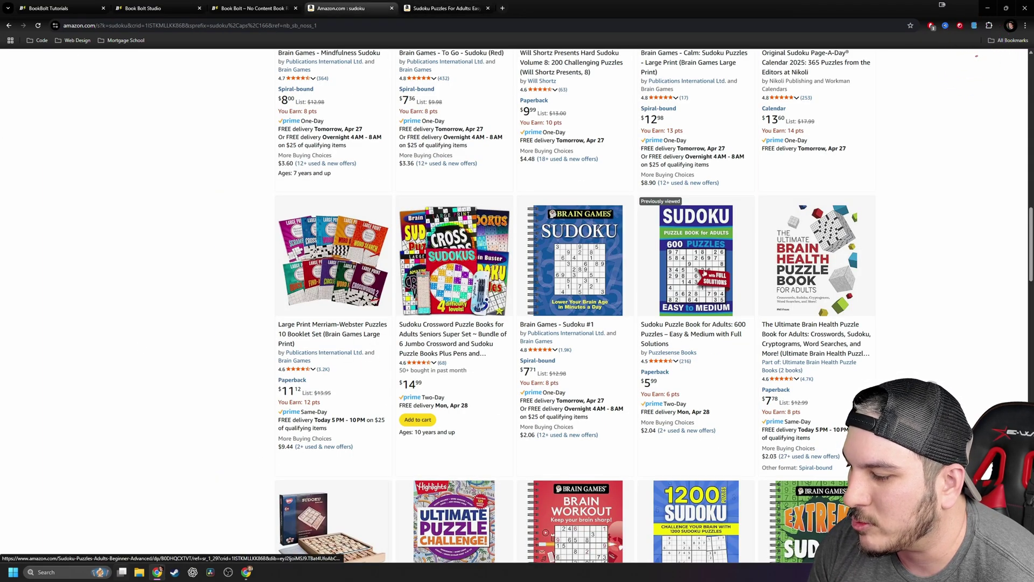
Check the back cover of the Canva design against the back cover image of the 2025 "Sudoku Puzzles For Adults" Amazon listing.
click(248, 572)
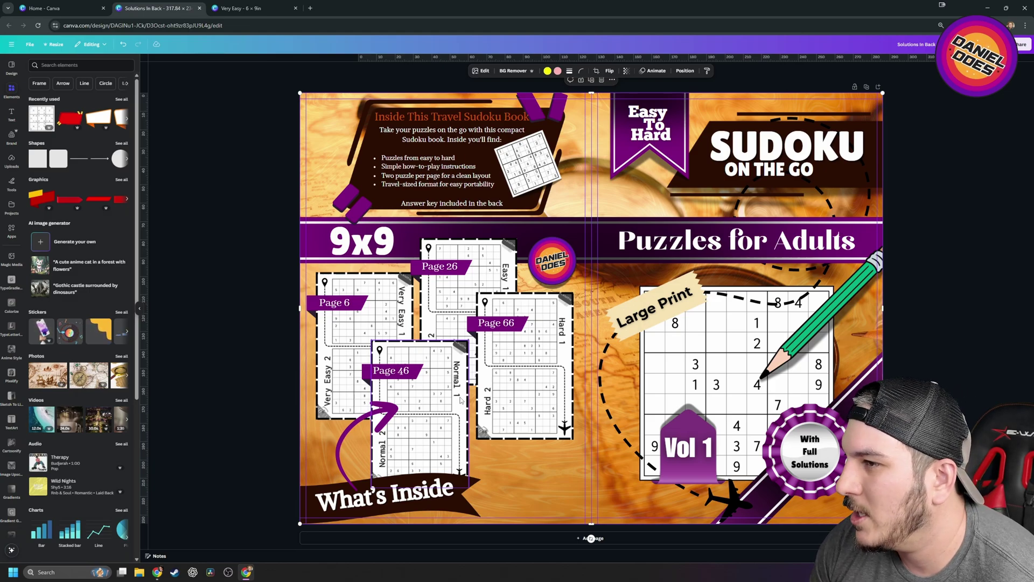
click(157, 572)
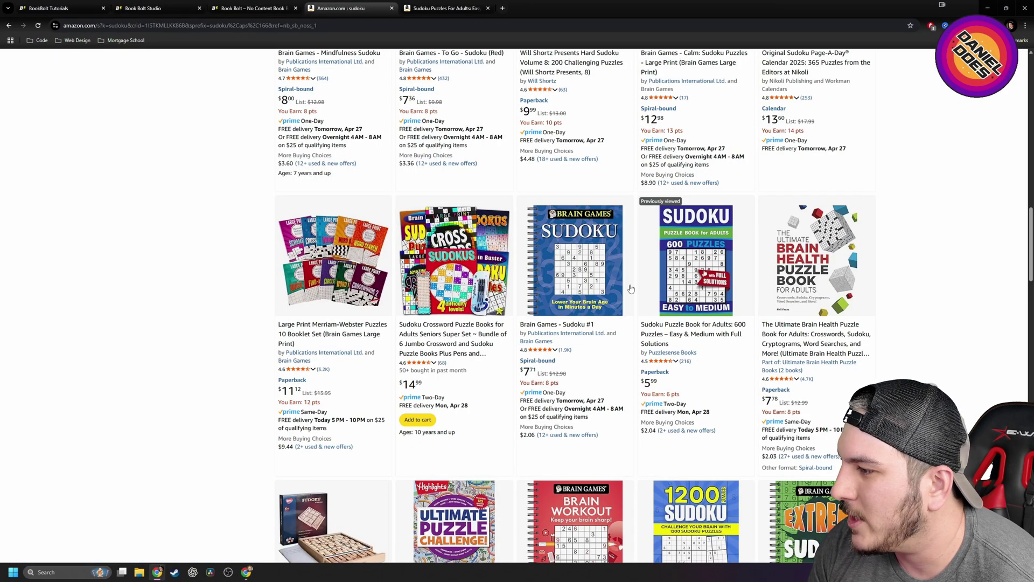
scroll(689, 269, up, 1)
click(475, 8)
mouse_move(252, 379)
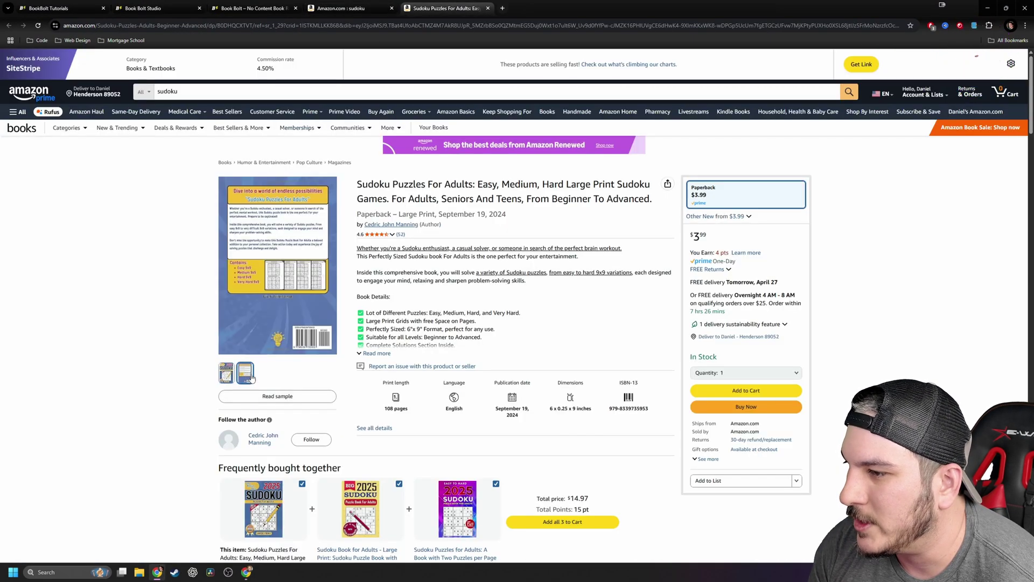
Open the "Sudoku Puzzle Book for Adults: 600 Puzzles" listing from the results and compare it with the 2025 large print listing.
click(345, 8)
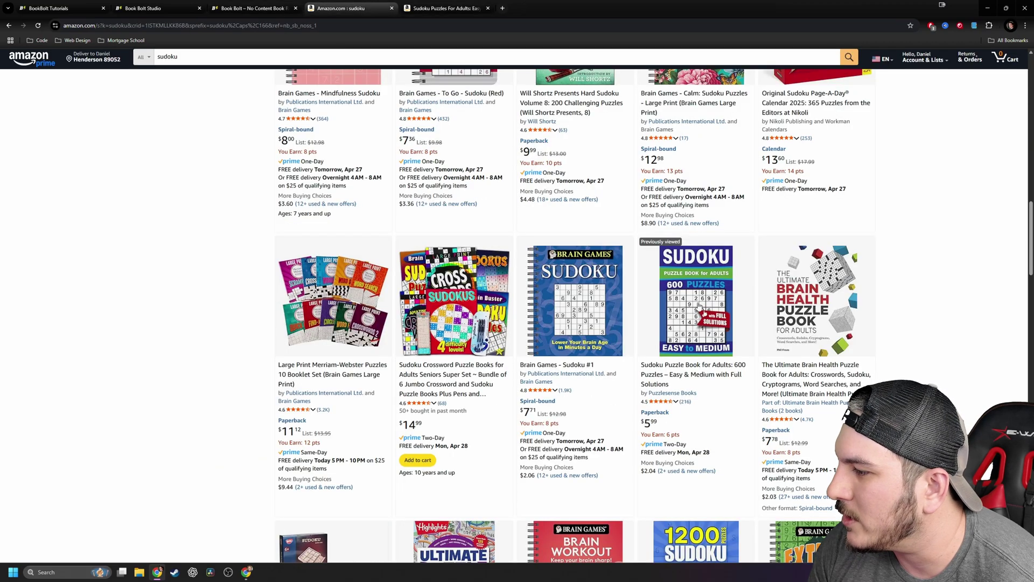
click(694, 301)
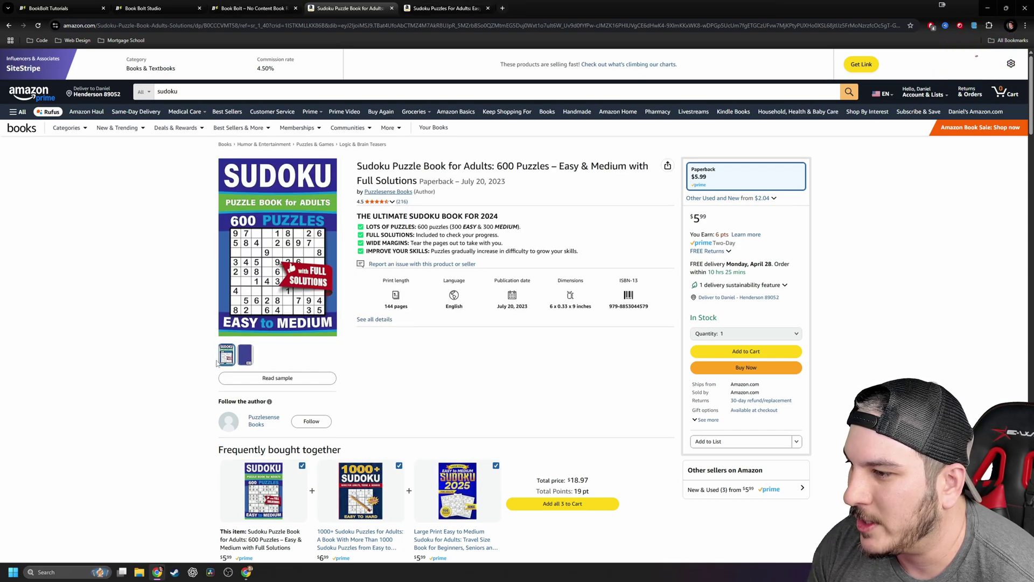
click(443, 4)
click(350, 7)
click(448, 7)
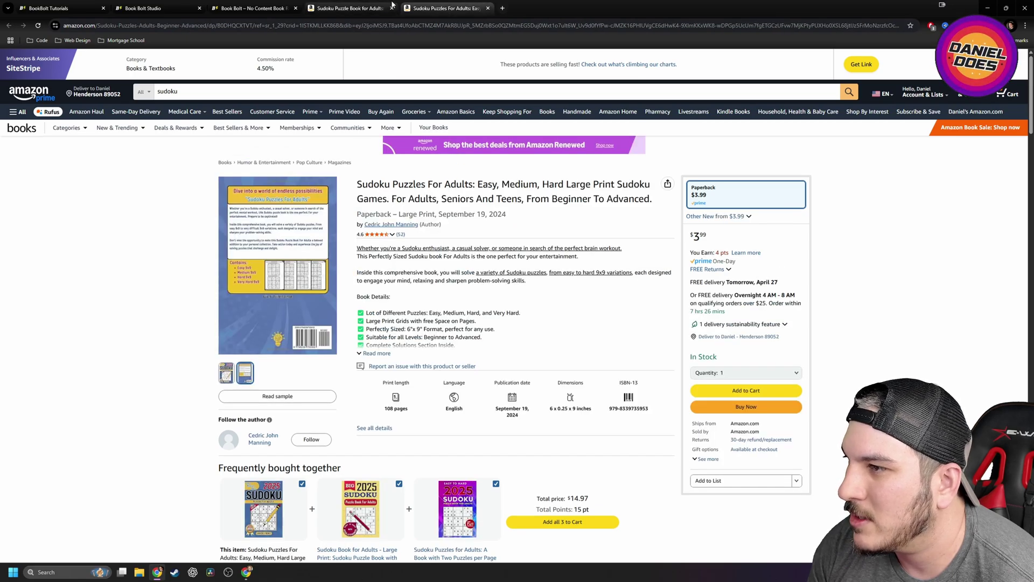
click(350, 7)
click(248, 4)
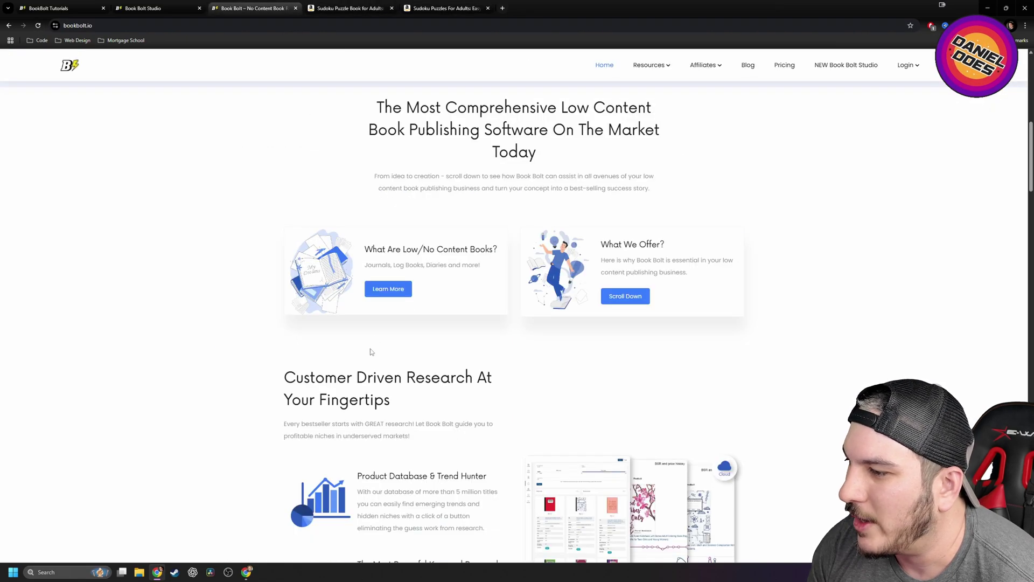
key(ctrl+Tab)
Return to the search results, open the "1000+ Sudoku Puzzles for Adults" listing in a new tab and view its back cover.
click(8, 26)
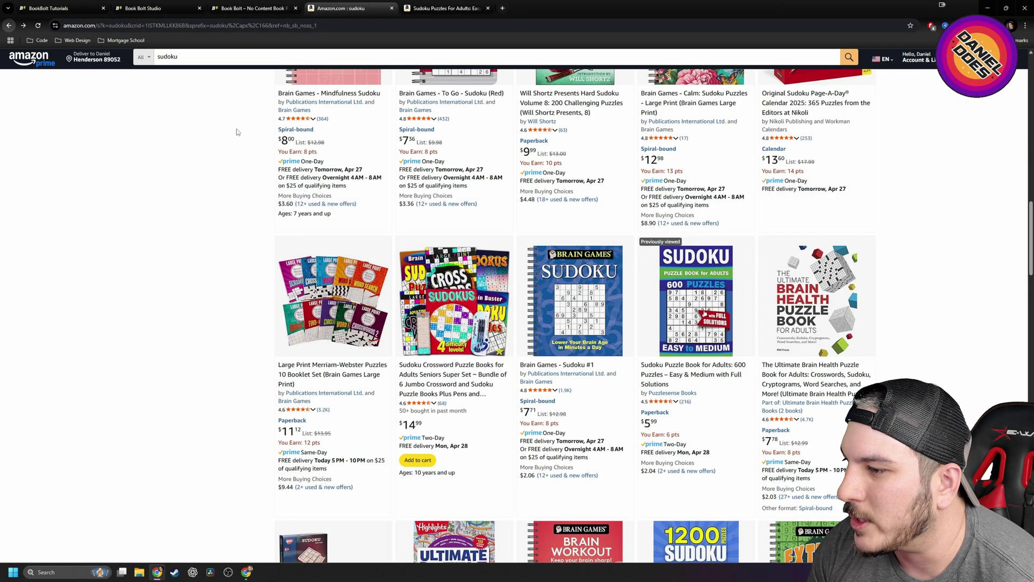
scroll(355, 350, up, 12)
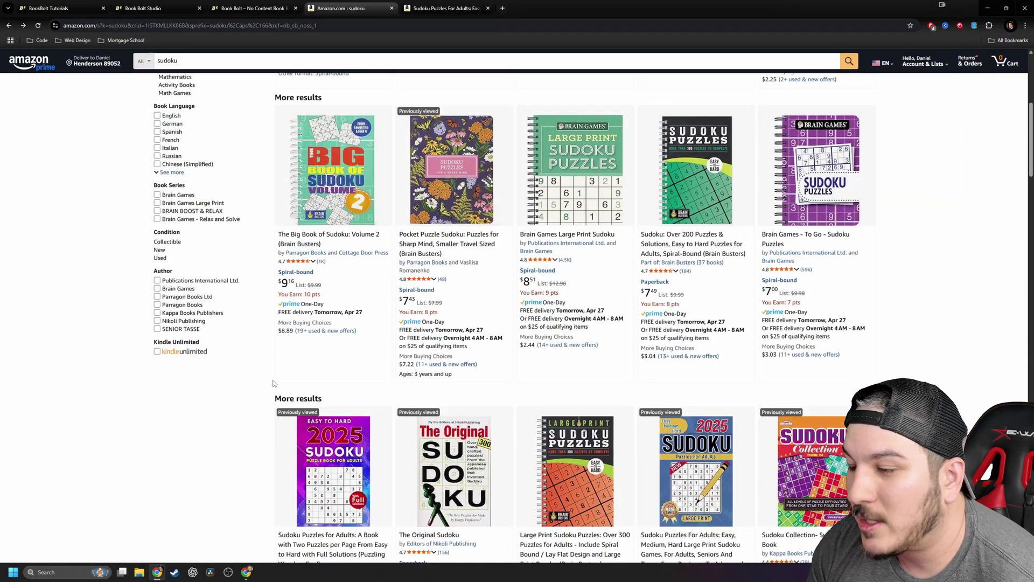
scroll(273, 379, up, 5)
scroll(273, 379, up, 2)
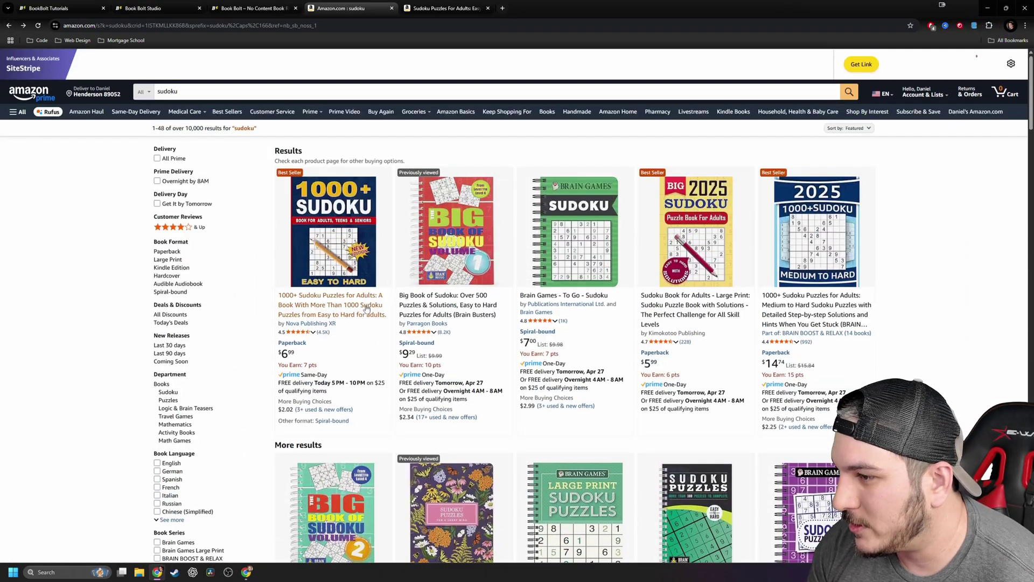
middle_click(336, 250)
click(519, 4)
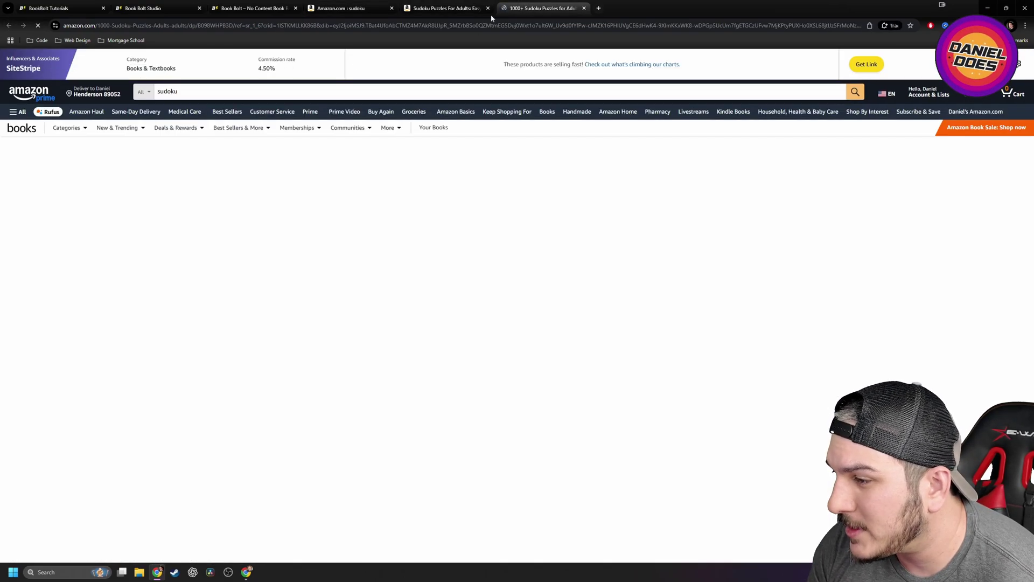
mouse_move(249, 333)
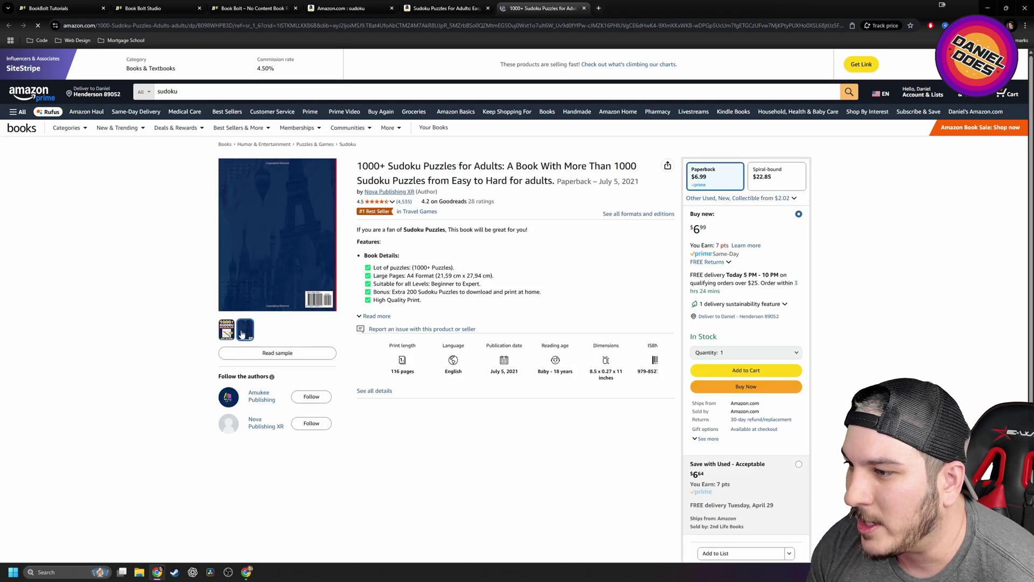
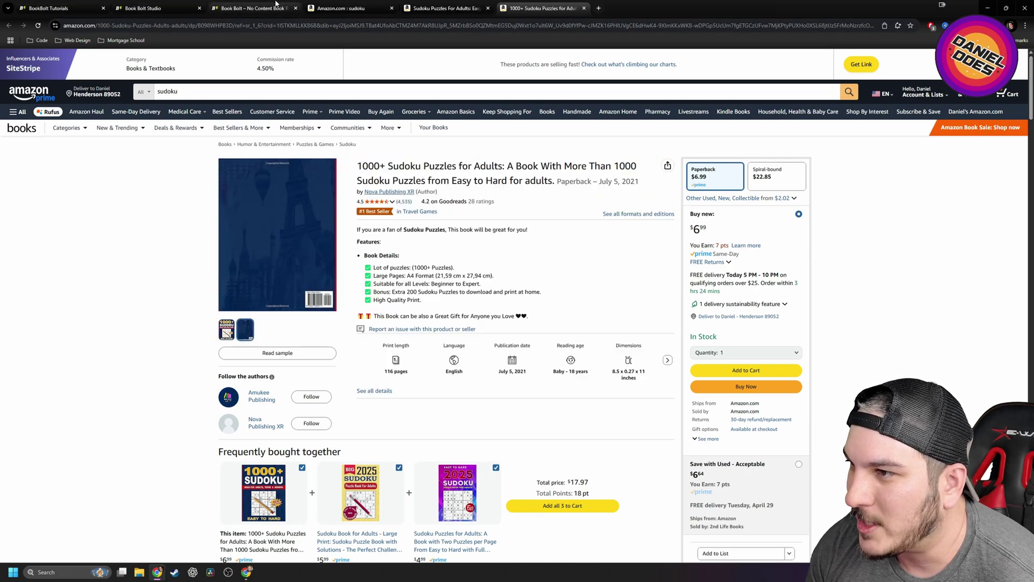
Review the Canva cover design once more and compare it with the open Amazon search results and Sudoku listings.
click(247, 571)
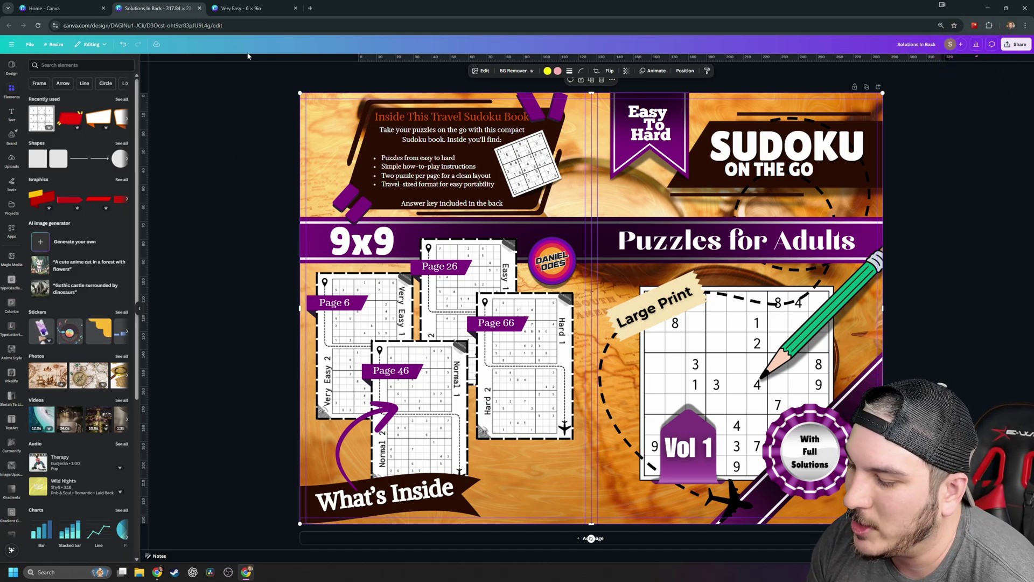
mouse_move(157, 572)
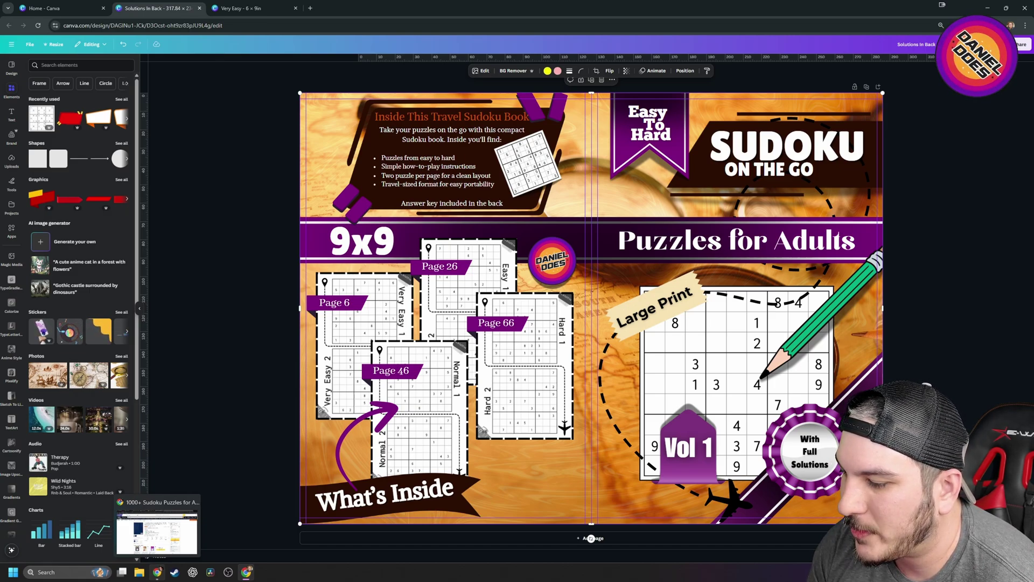
click(194, 551)
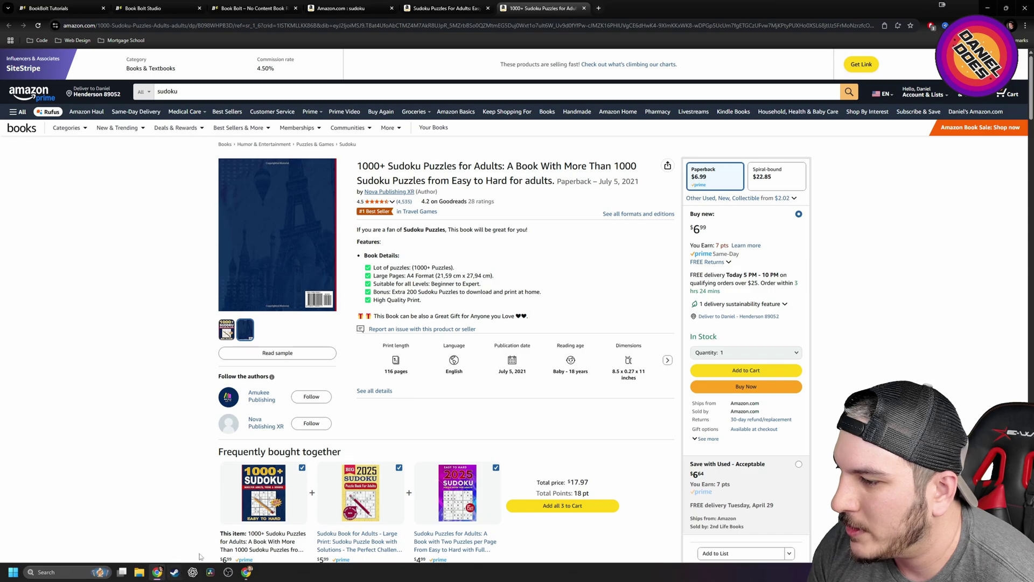
click(378, 8)
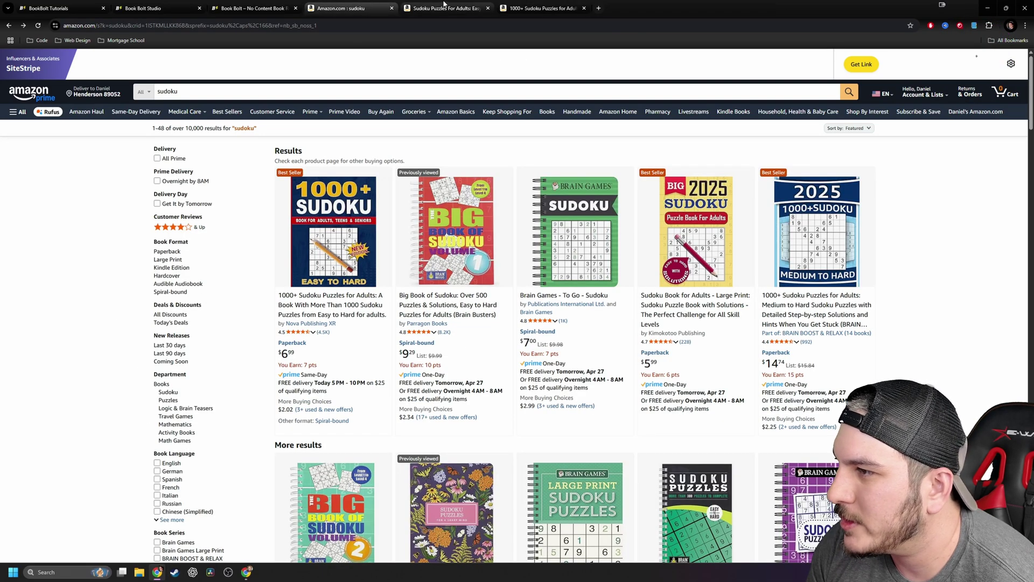
click(442, 7)
click(541, 8)
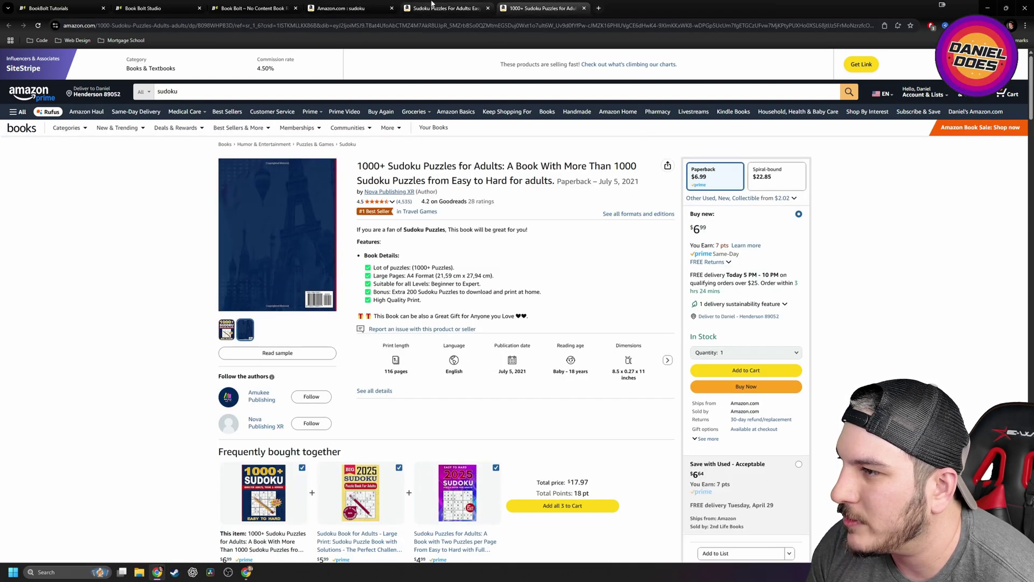
Read through the sample of the 2025 "Sudoku Puzzles For Adults" book, including its back cover, and return to the listing.
click(456, 5)
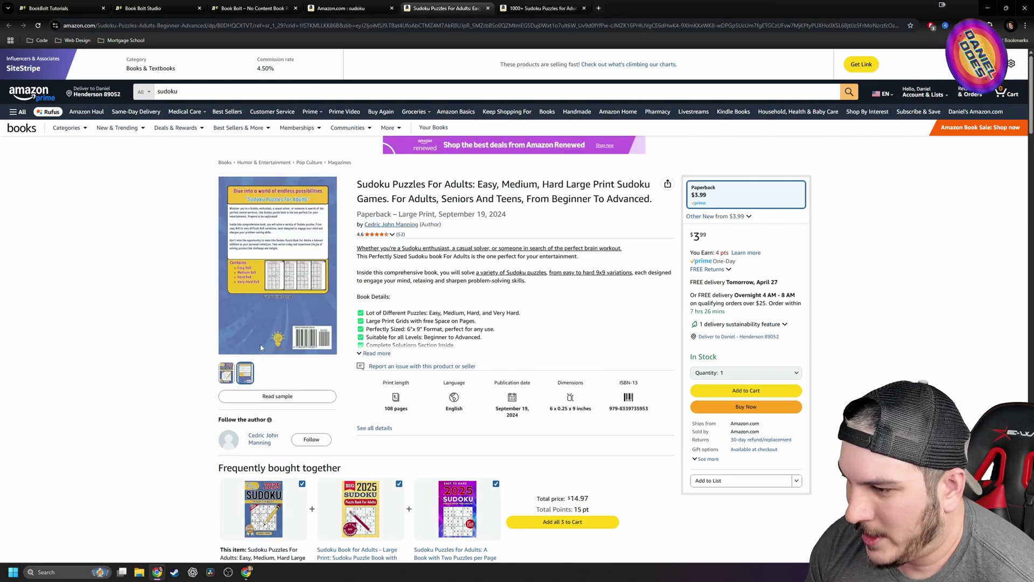
click(256, 400)
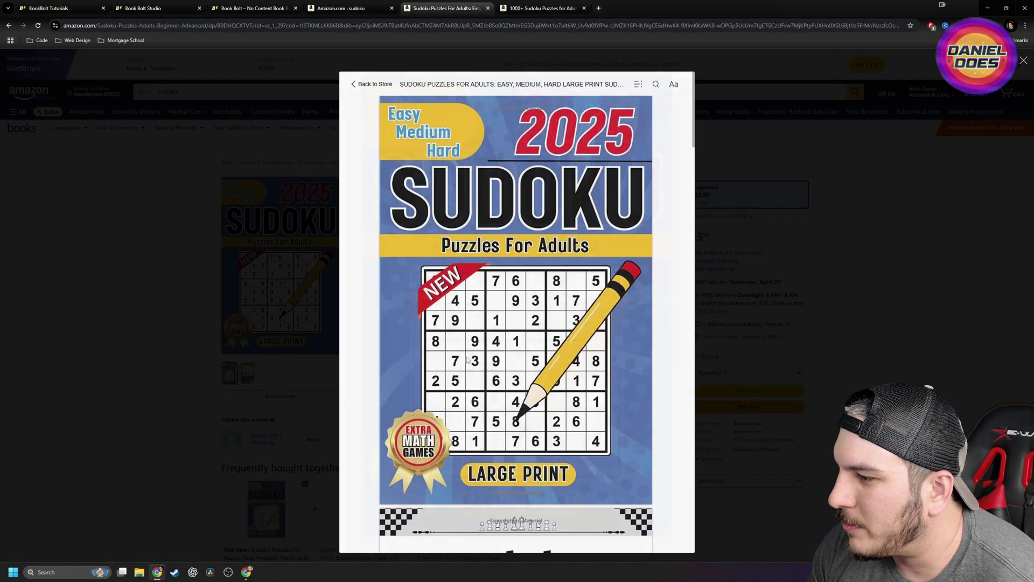
scroll(471, 349, down, 15)
scroll(470, 349, down, 15)
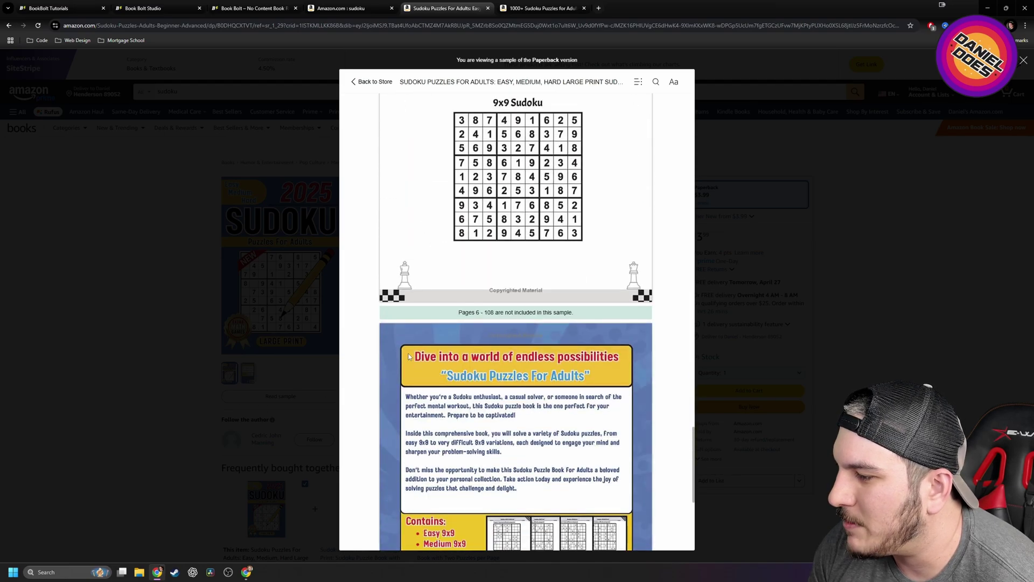
scroll(409, 356, down, 5)
scroll(426, 350, up, 15)
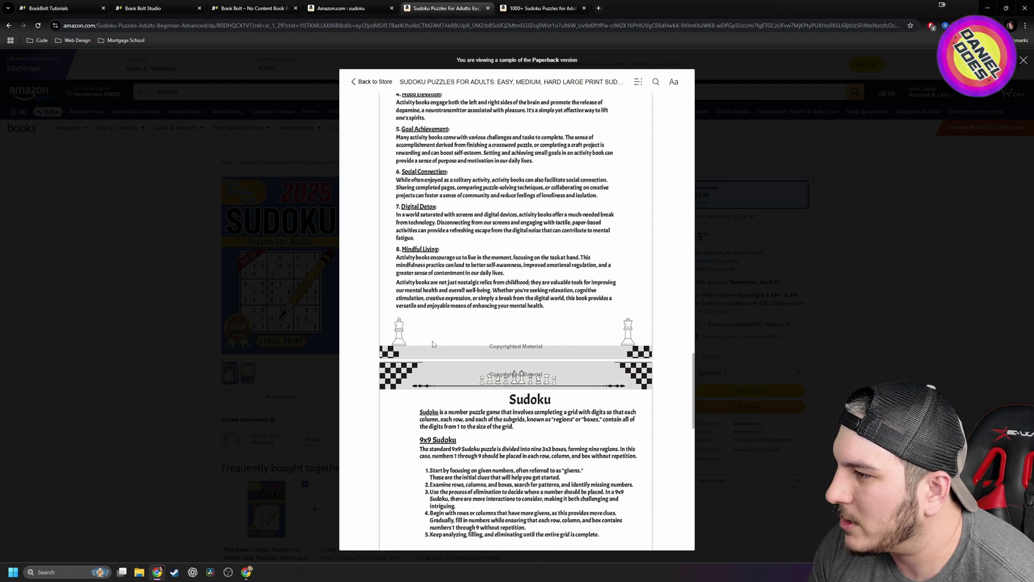
scroll(434, 344, up, 5)
click(354, 82)
Examine the sample pages of "1000+ Sudoku Puzzles for Adults" for their puzzle layout and close the sample.
click(509, 9)
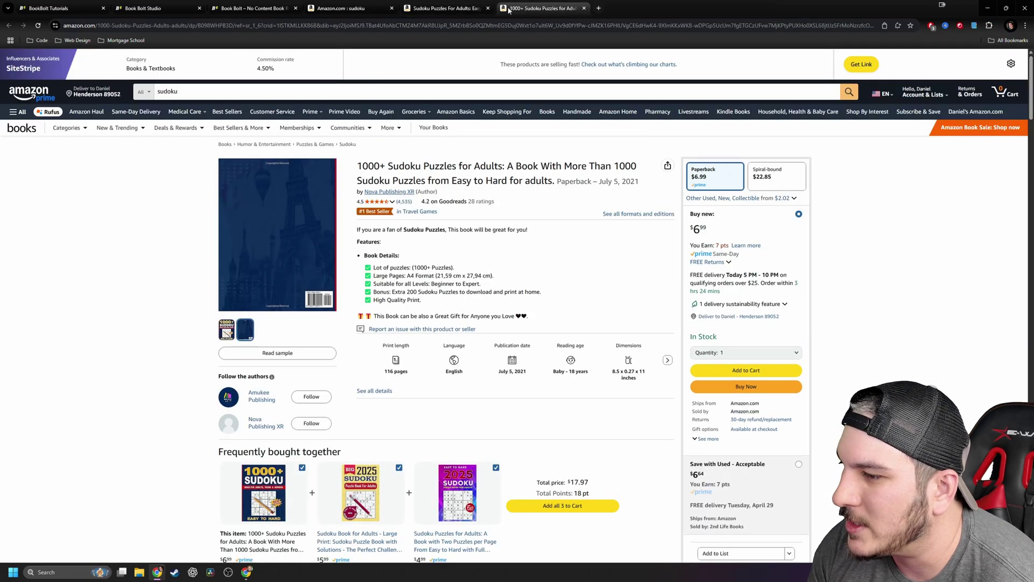
click(254, 352)
scroll(457, 351, down, 10)
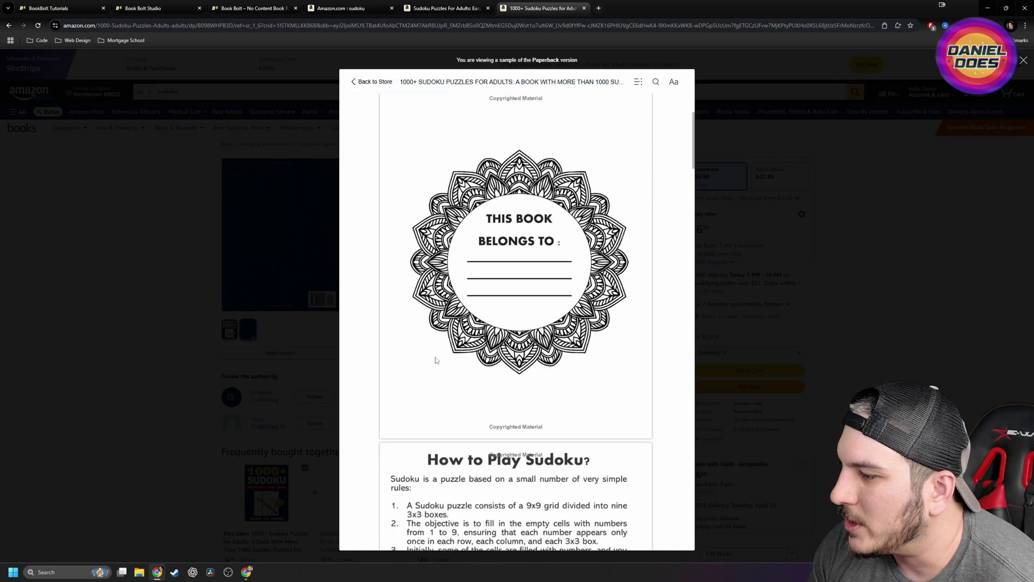
scroll(456, 351, down, 15)
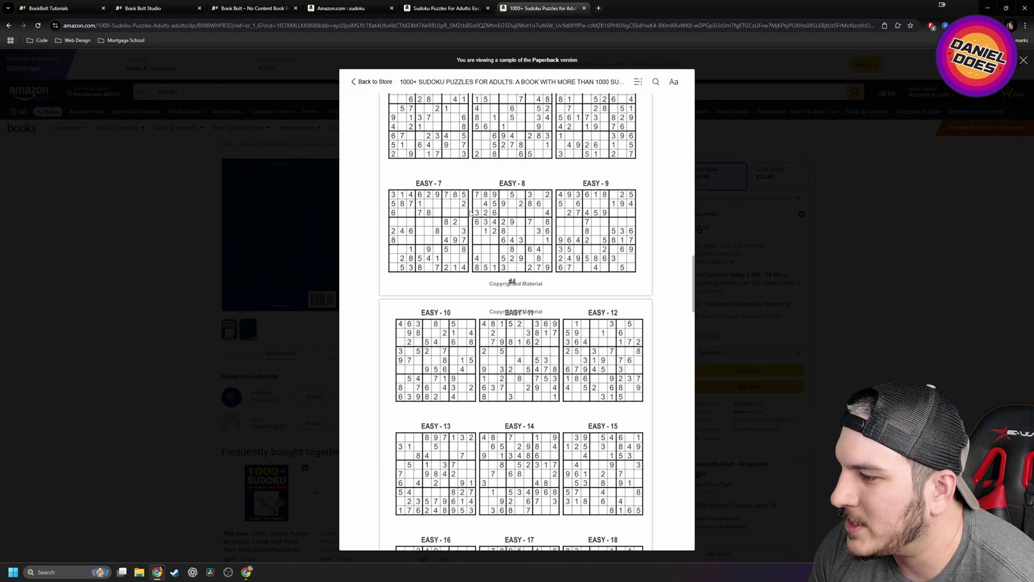
scroll(589, 304, down, 4)
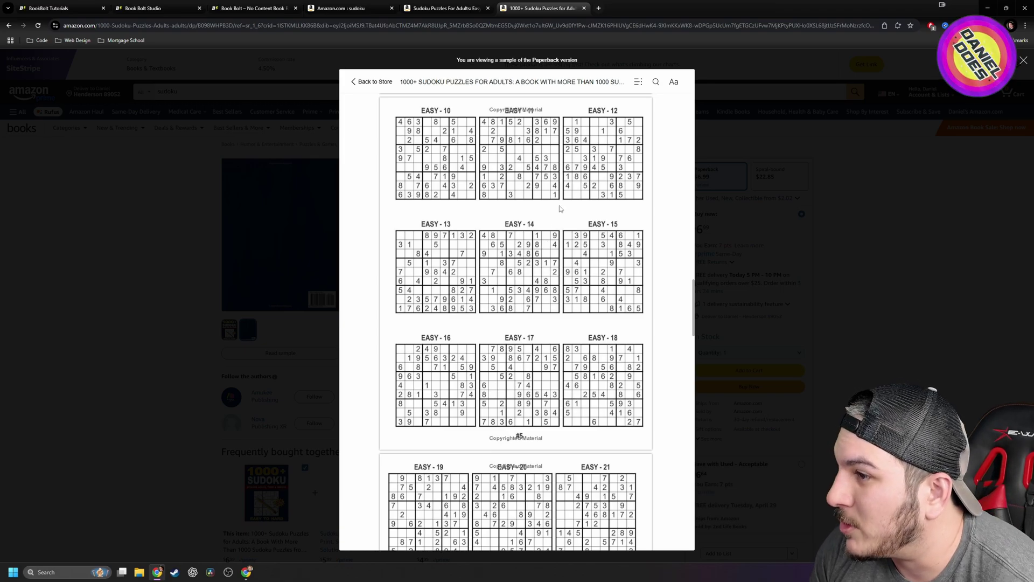
click(361, 82)
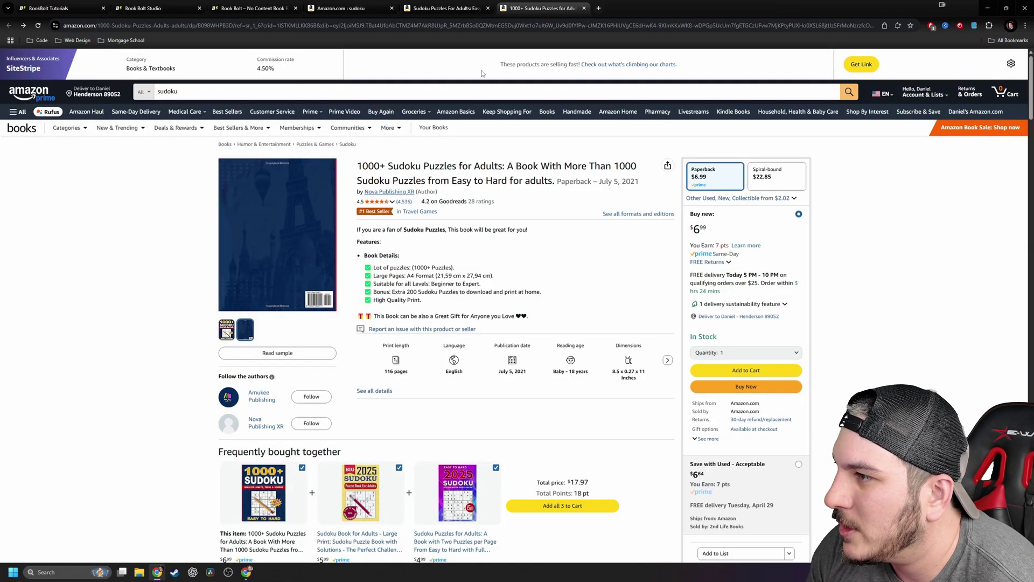
Open the "BIG 2025 Sudoku Puzzle Book For Adults" listing from the search results in a new tab and open its sample.
click(345, 8)
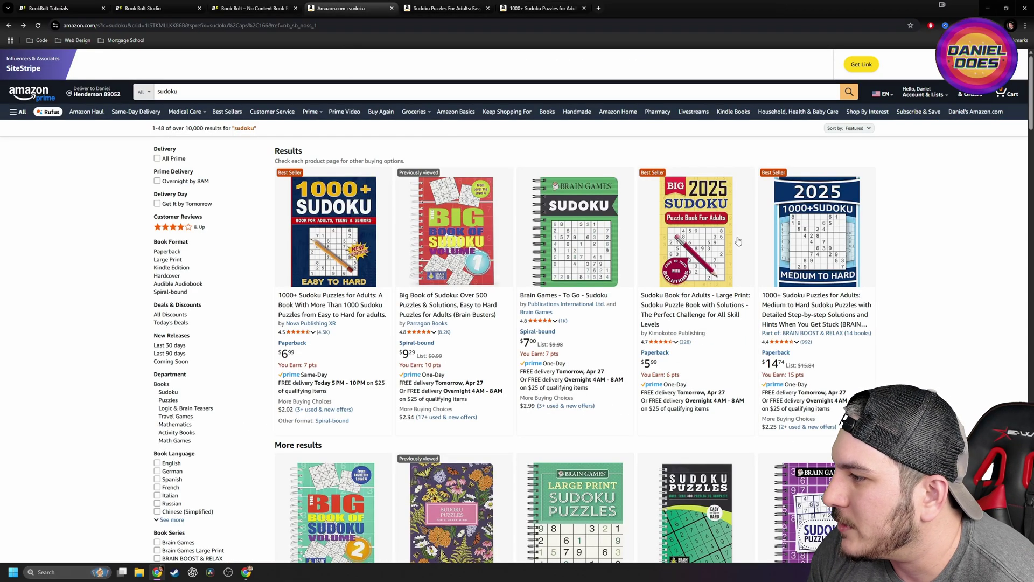
middle_click(699, 239)
click(612, 10)
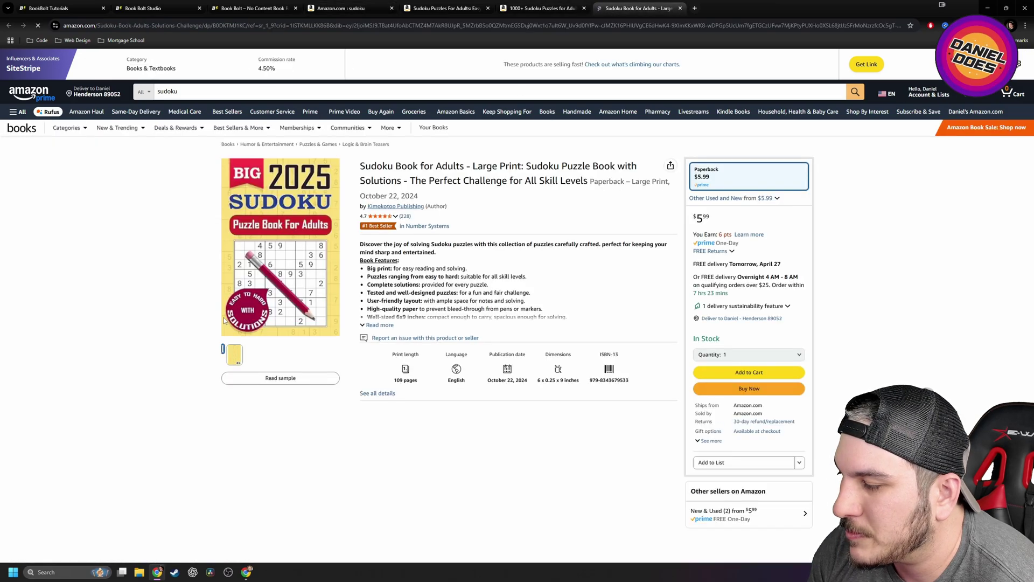
click(283, 384)
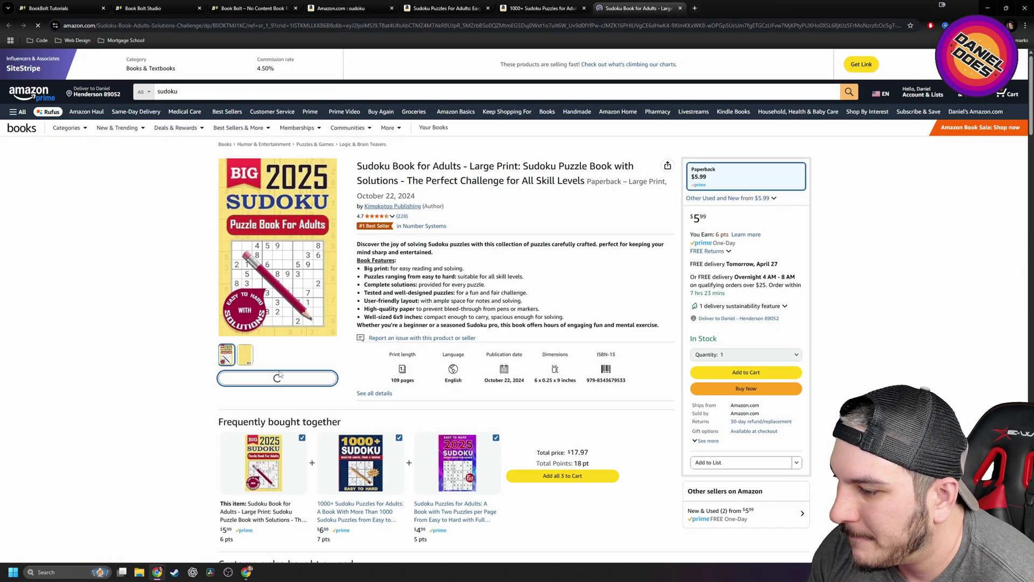
Examine the sample's ownership page, solving tips and two-per-page Easy puzzles for their layout.
scroll(466, 301, down, 20)
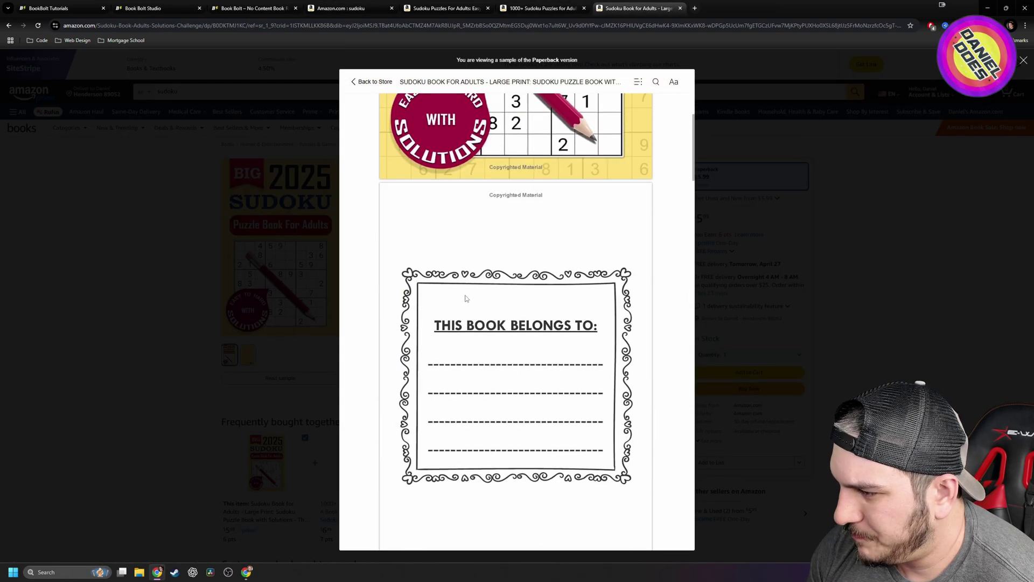
scroll(463, 307, down, 10)
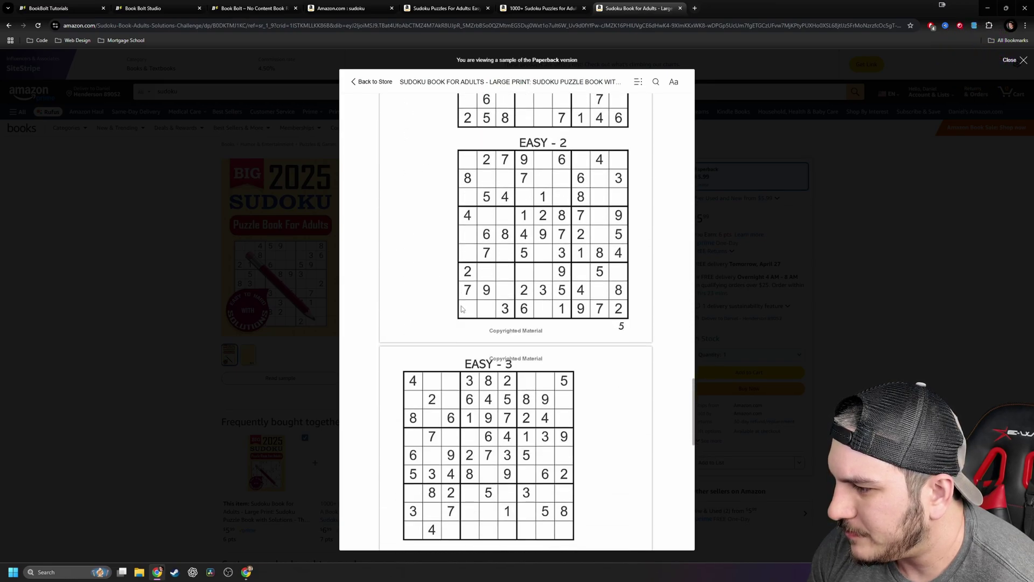
scroll(465, 316, up, 5)
scroll(466, 315, up, 5)
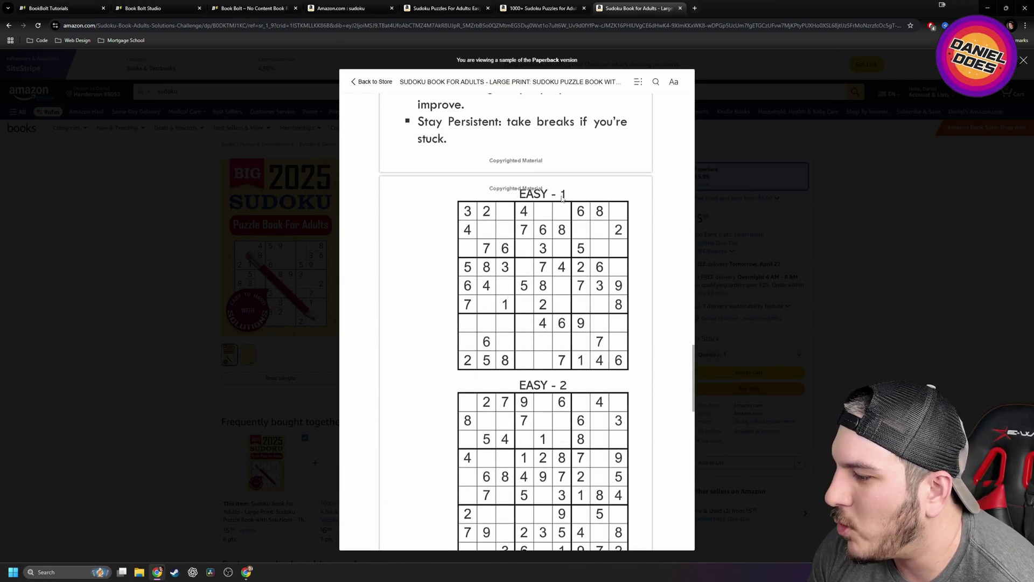
scroll(571, 456, down, 4)
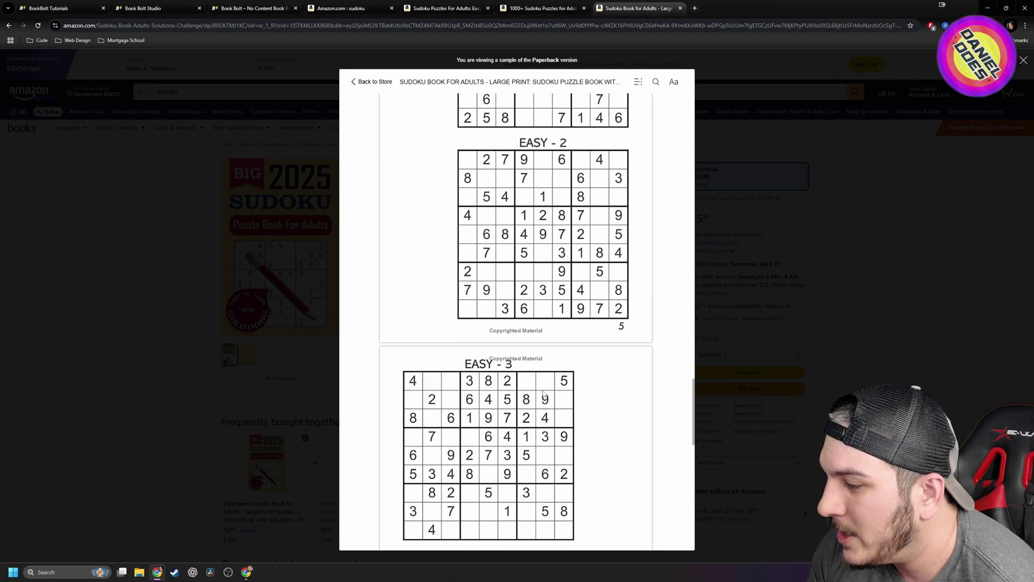
scroll(544, 384, down, 4)
scroll(540, 388, up, 1)
Switch to Canva, open the "Very Easy" 6 × 9 in interior design and review its route background and passport-stamp pages.
mouse_move(247, 573)
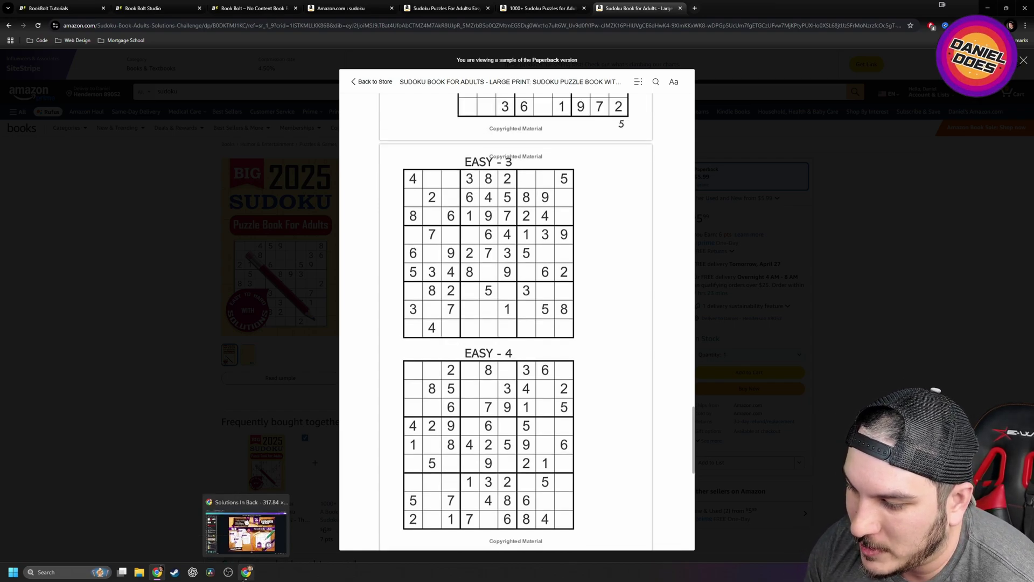
click(246, 534)
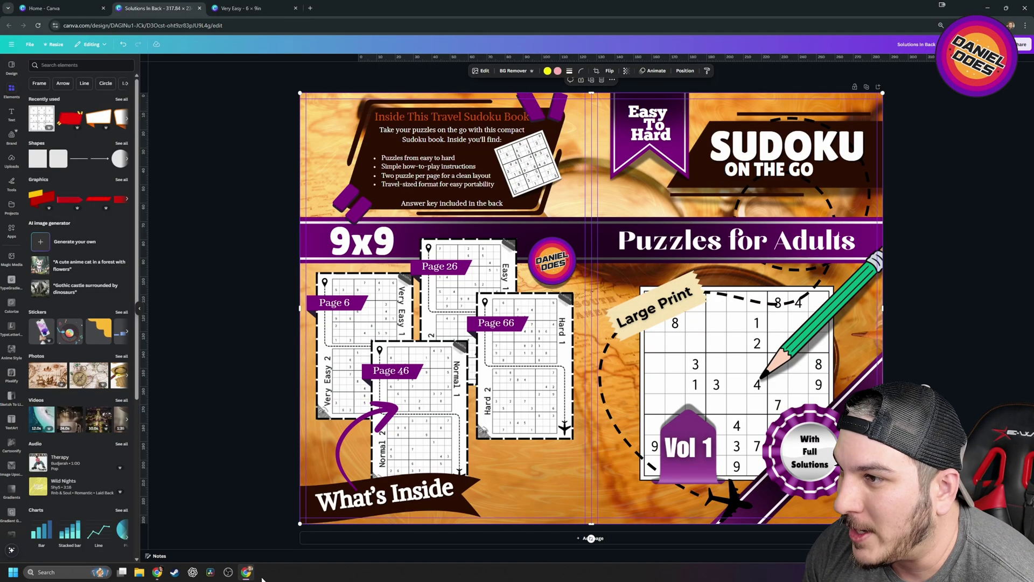
click(253, 8)
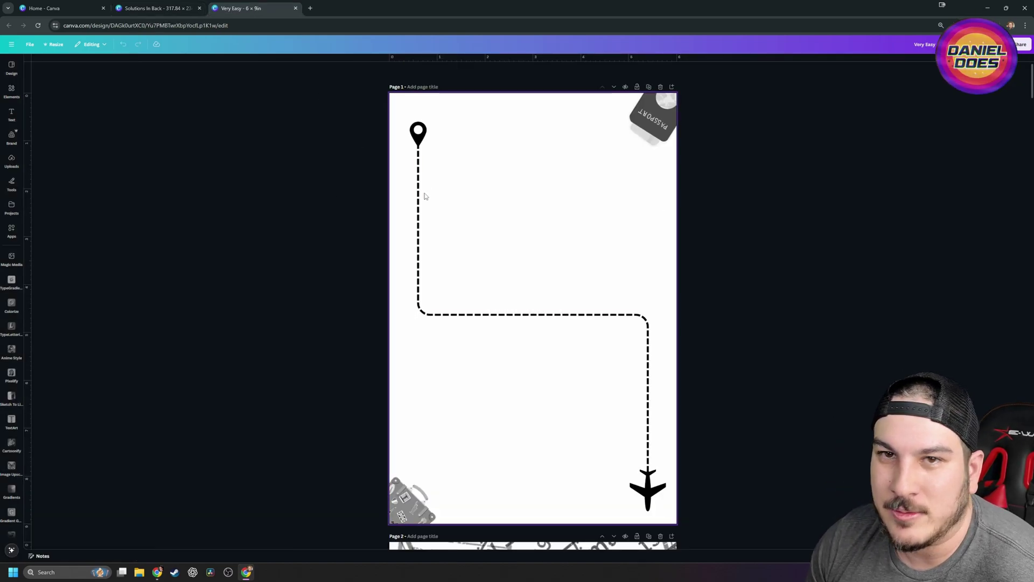
scroll(468, 174, down, 3)
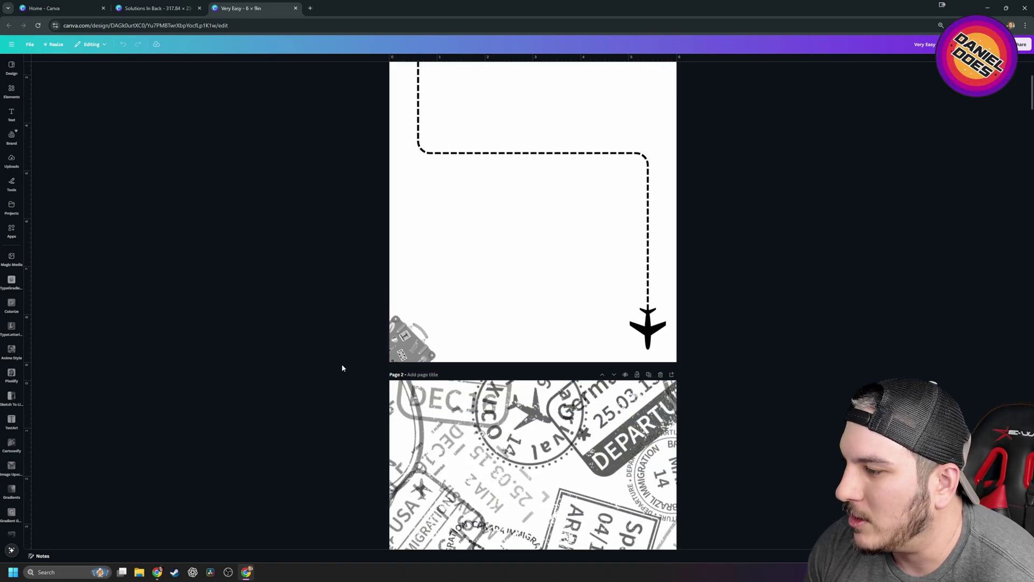
scroll(361, 348, down, 6)
scroll(363, 339, up, 7)
scroll(398, 353, down, 3)
scroll(434, 357, down, 5)
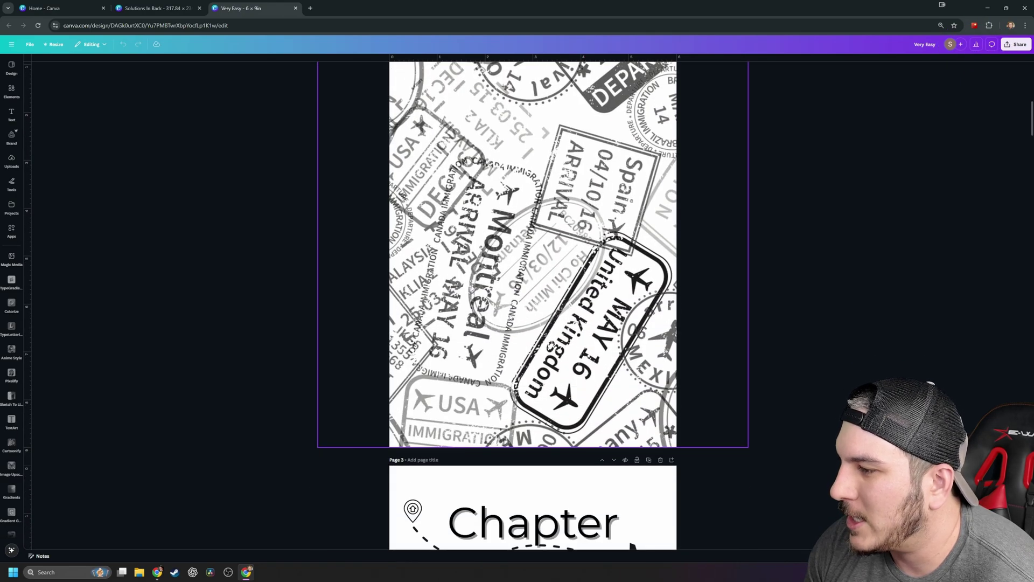
scroll(495, 303, up, 10)
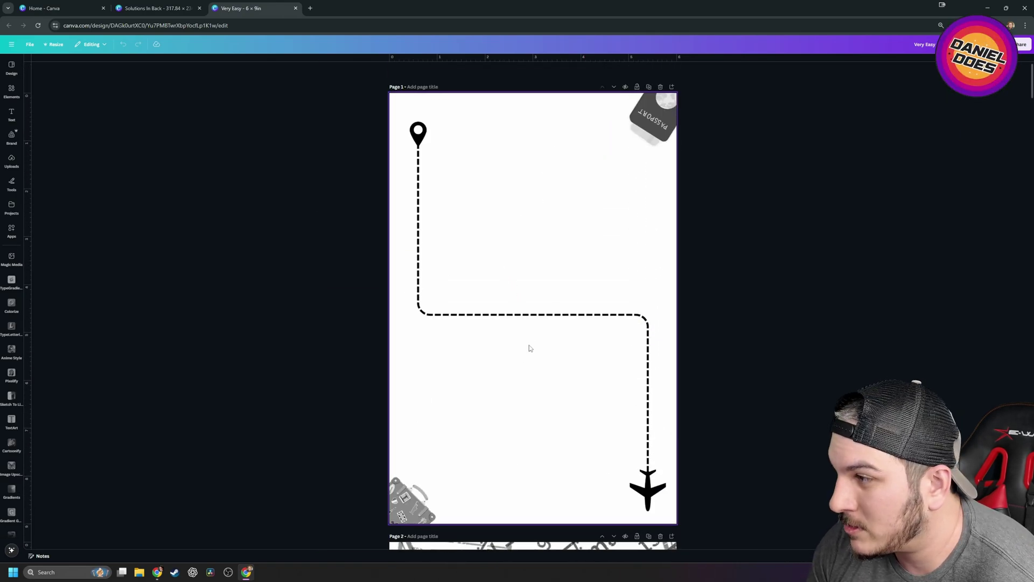
Review the chapter and solutions divider pages, continuing to the "Sudoku on the Go" title page.
scroll(531, 348, down, 16)
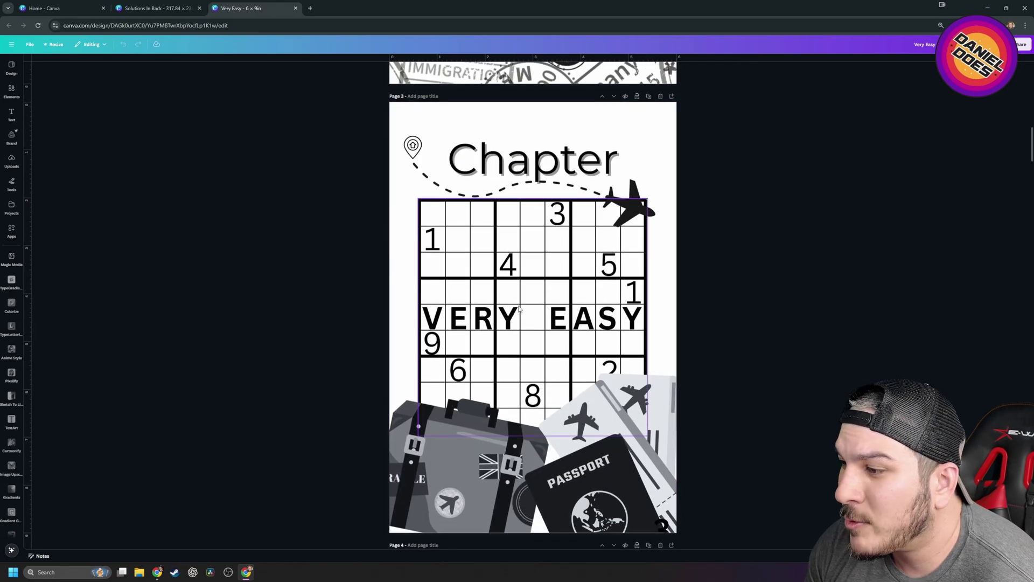
scroll(520, 307, down, 2)
scroll(539, 280, up, 1)
scroll(583, 251, down, 3)
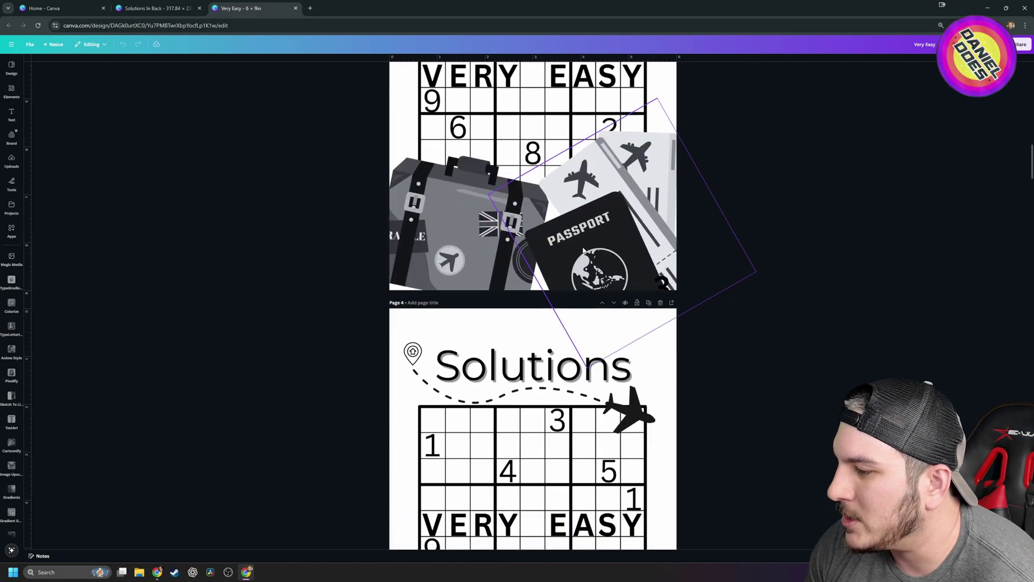
scroll(583, 252, down, 12)
scroll(560, 277, down, 20)
scroll(550, 311, down, 10)
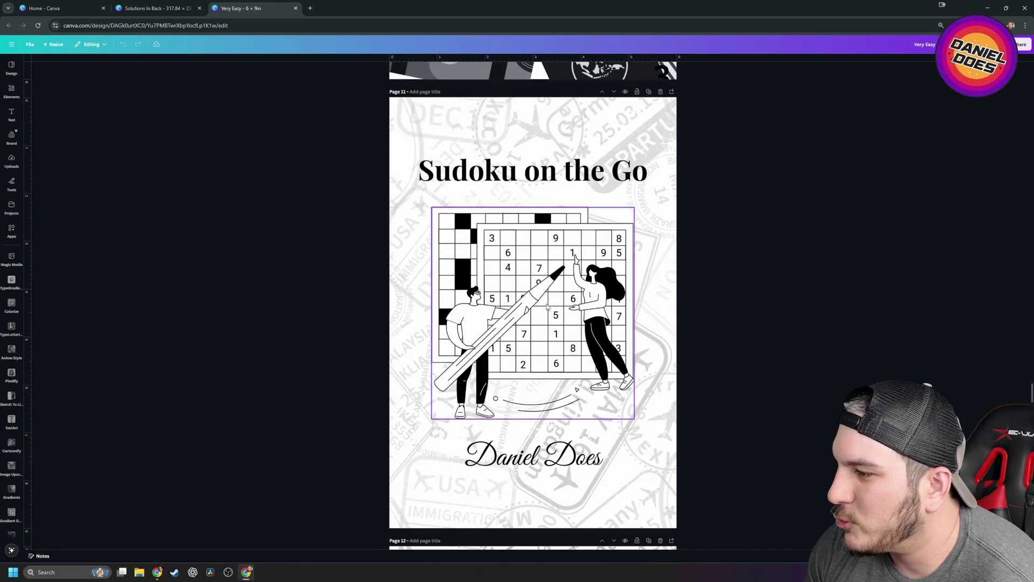
Review the rules, "This Book Belongs To", tips and "Thank You" pages, and return to page 1.
scroll(546, 307, down, 10)
scroll(544, 306, down, 10)
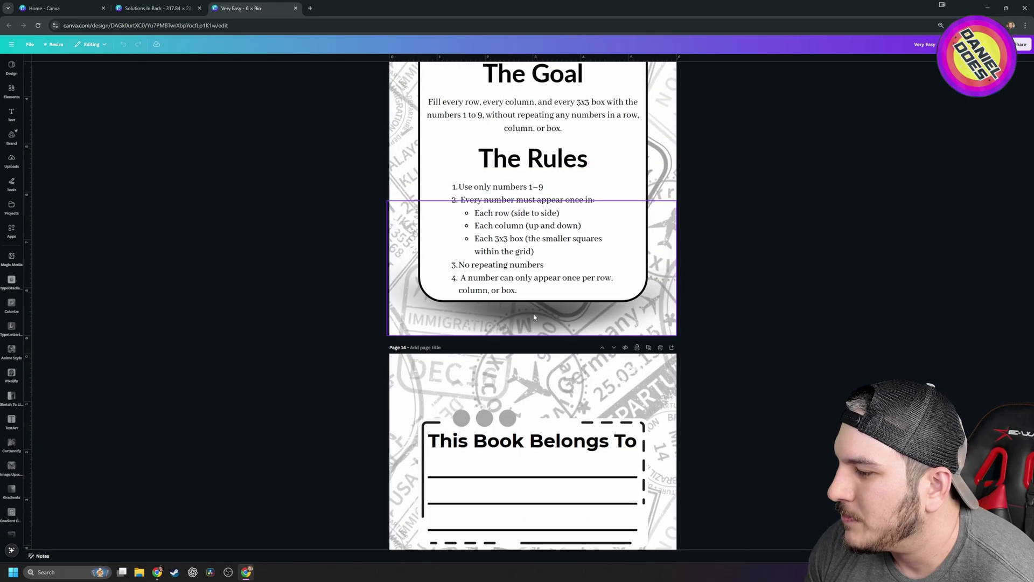
scroll(534, 316, down, 5)
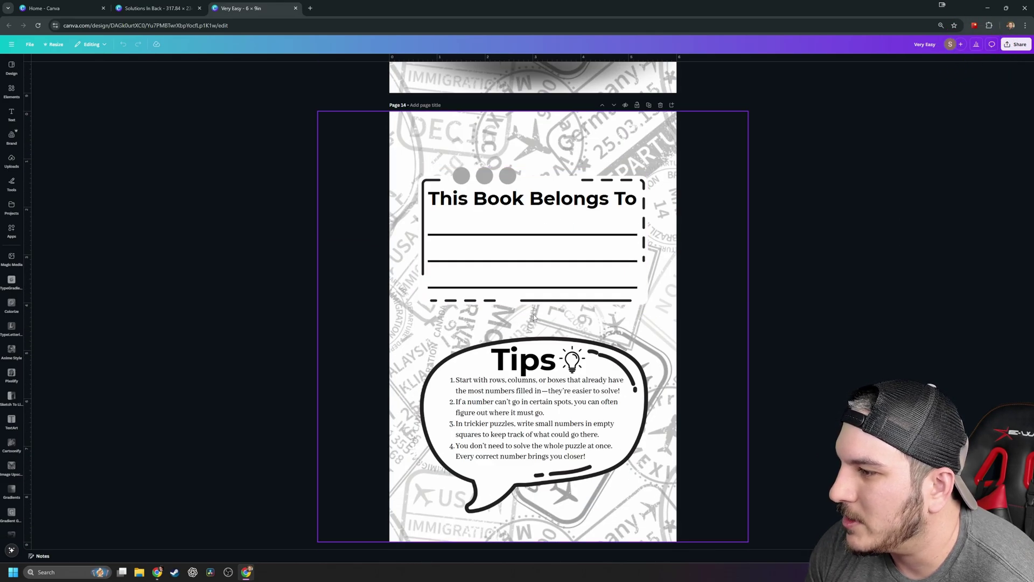
scroll(533, 317, down, 7)
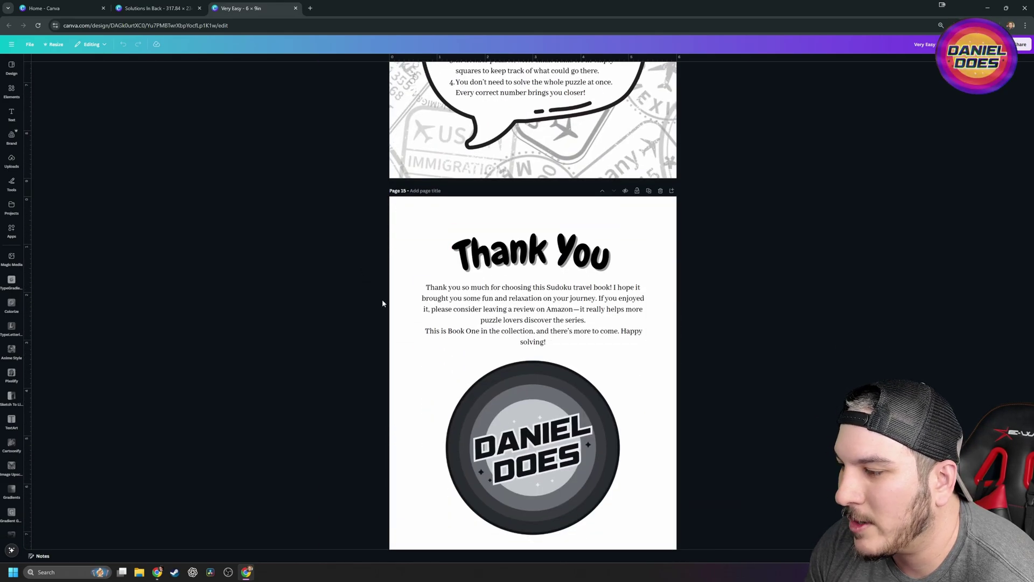
scroll(356, 266, up, 20)
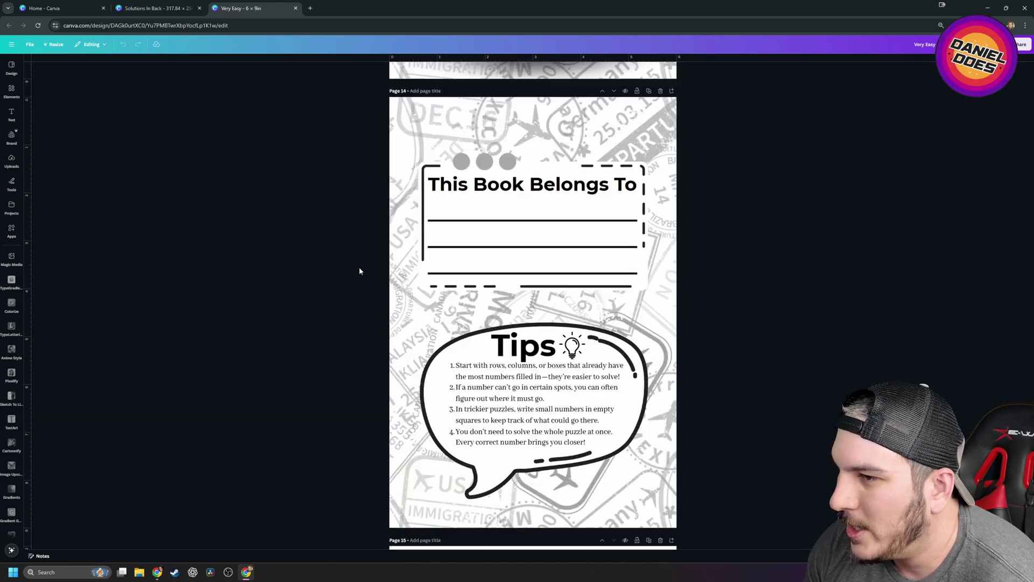
scroll(348, 268, up, 20)
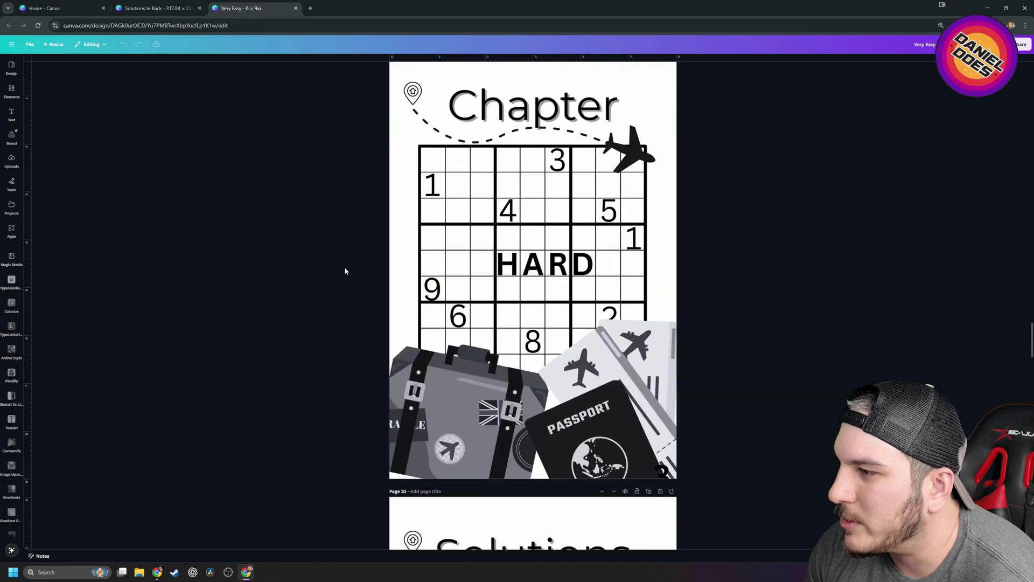
scroll(341, 271, up, 20)
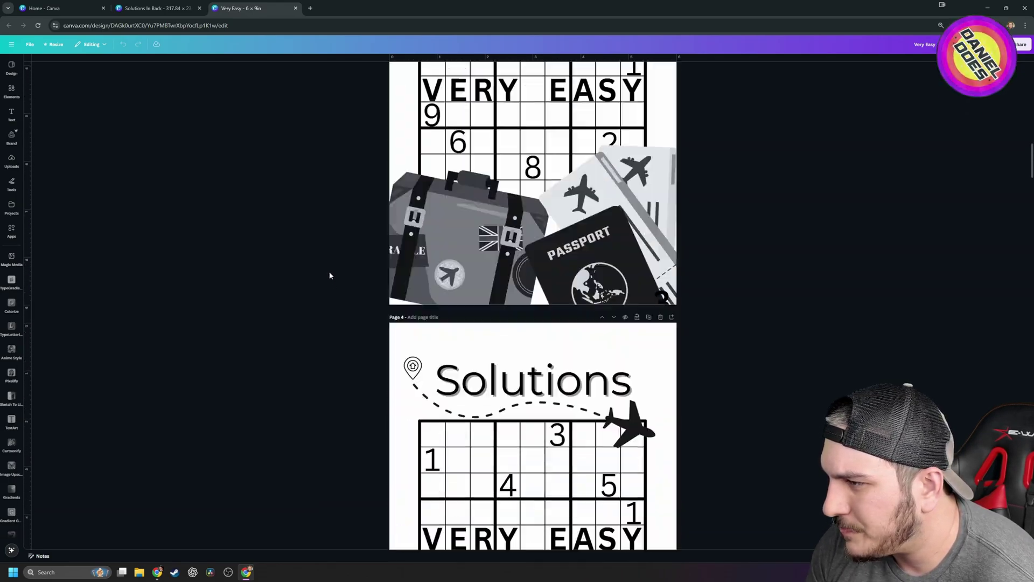
scroll(318, 280, up, 2)
Search the Canva elements library for "sudoku".
click(11, 90)
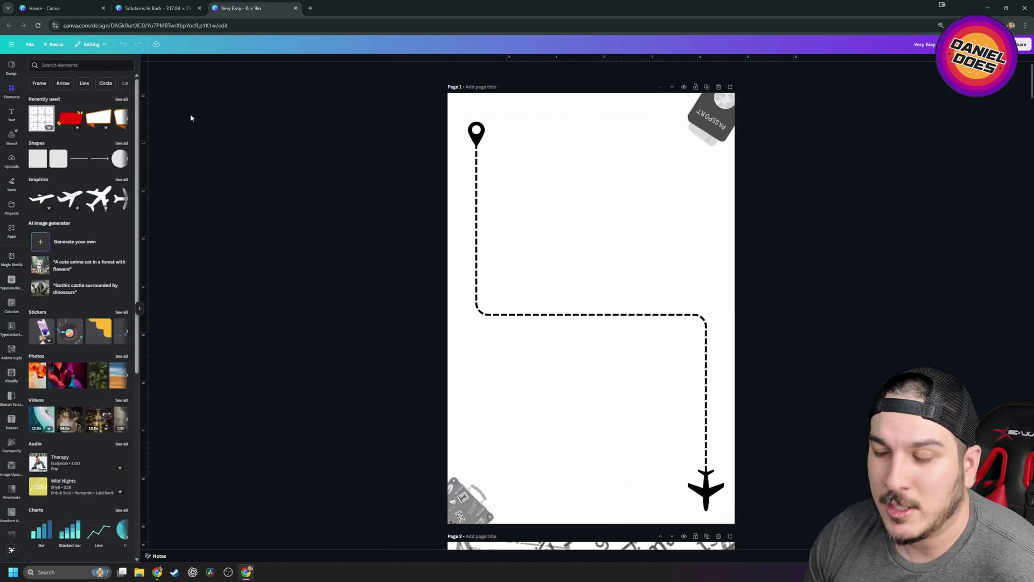
click(69, 66)
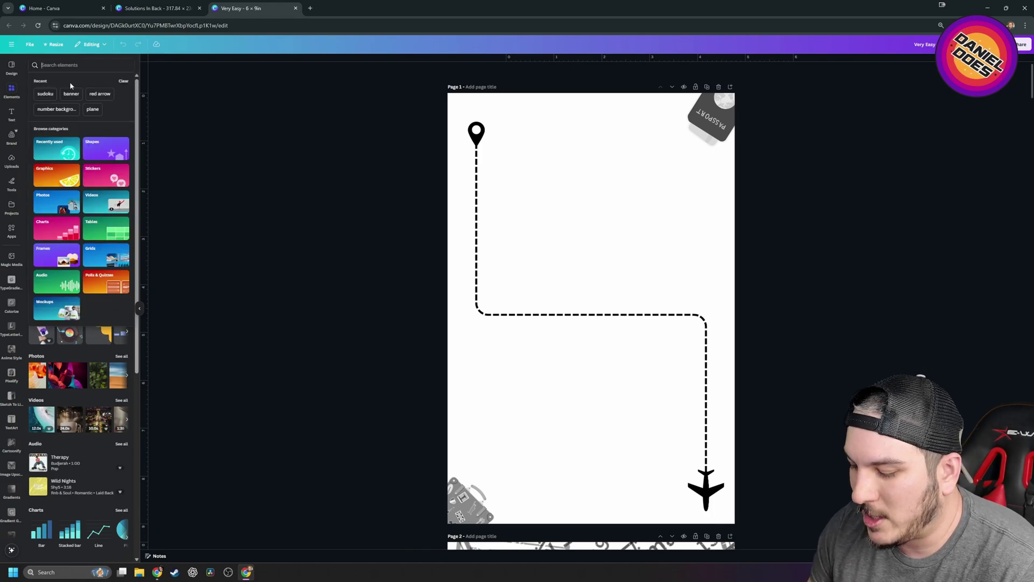
text(sud)
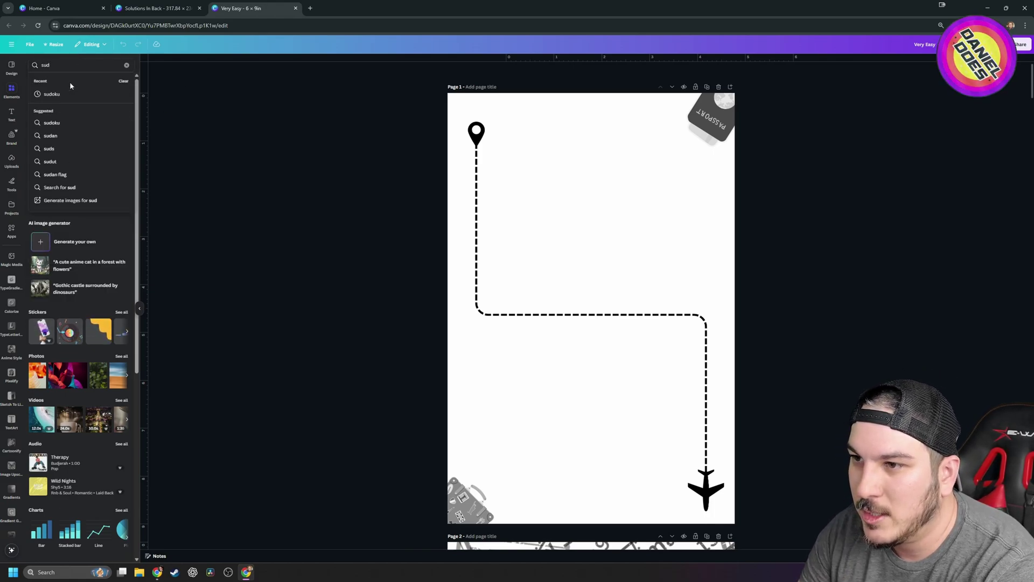
text(oku)
key(Return)
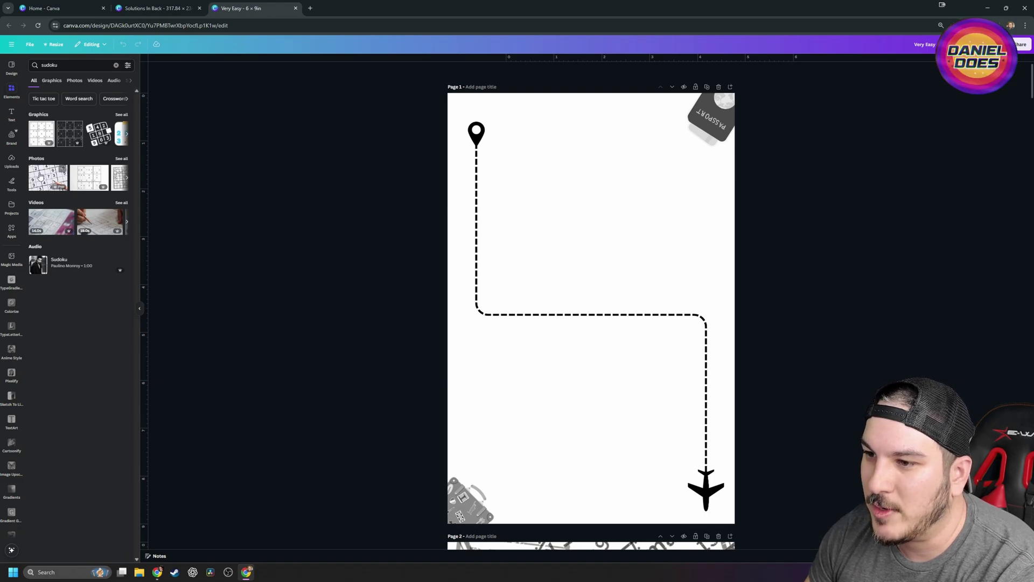
Search the elements for "banner" and browse the full list of photo results.
click(42, 65)
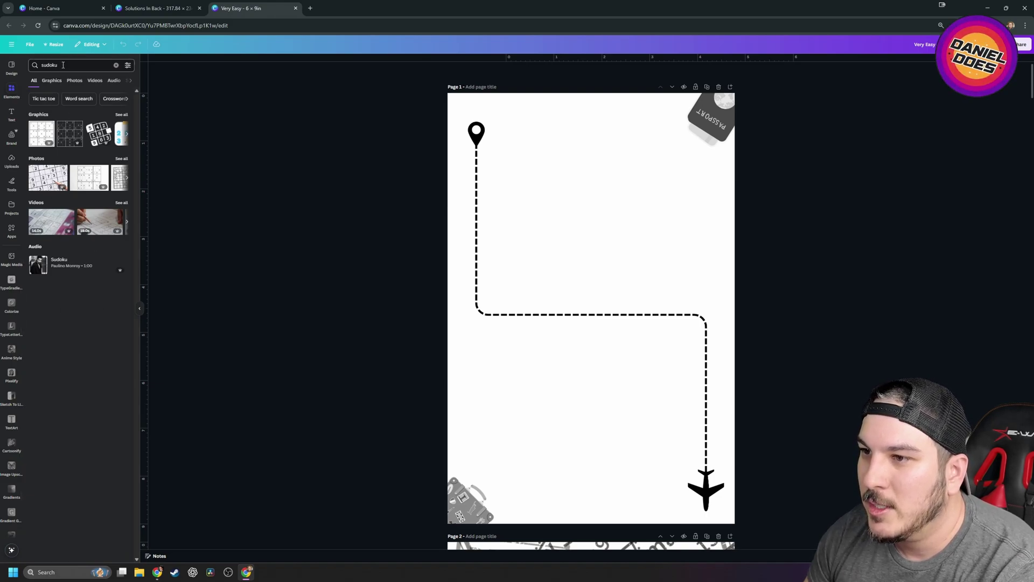
text(banner)
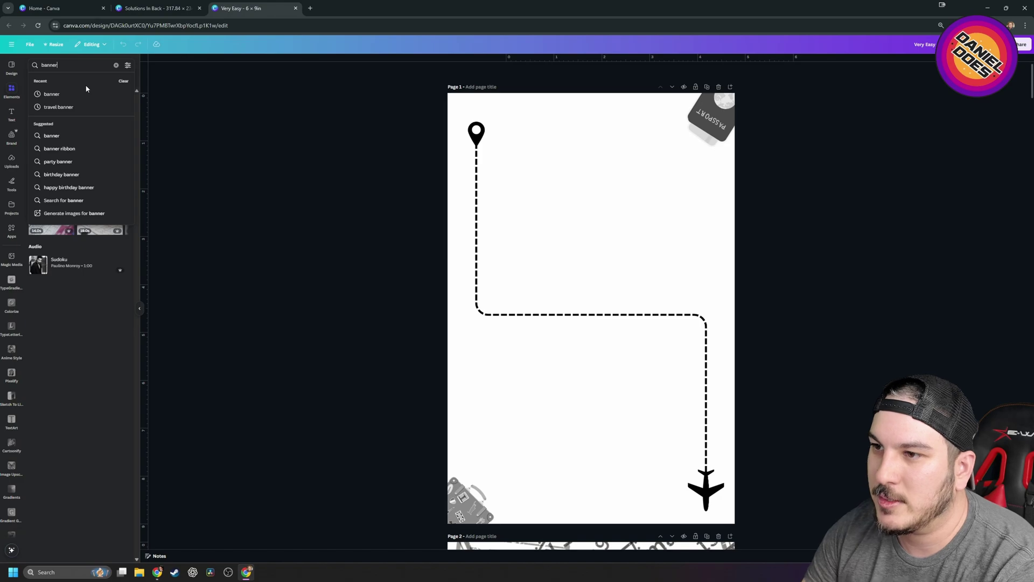
key(Return)
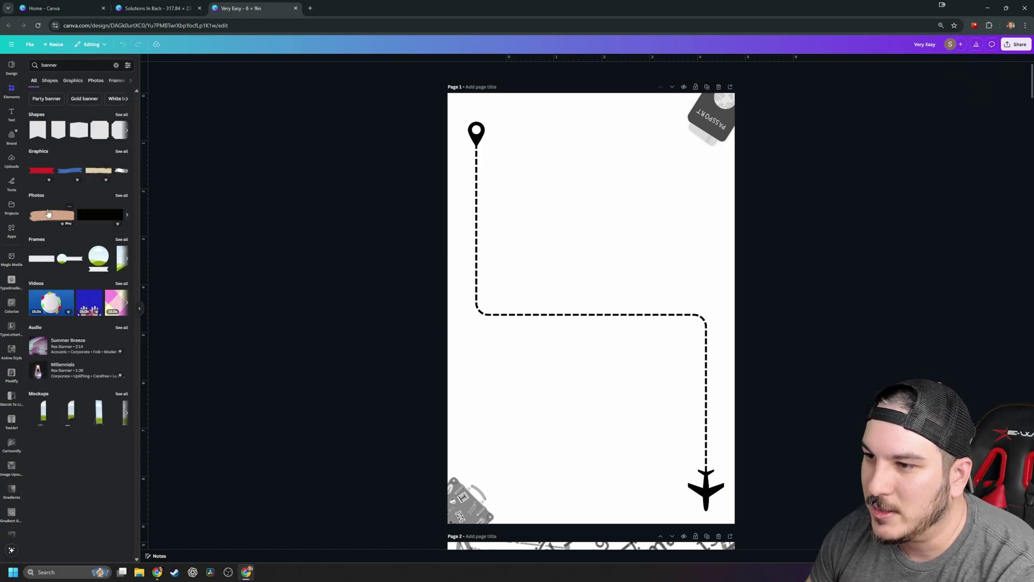
click(120, 195)
scroll(96, 304, down, 5)
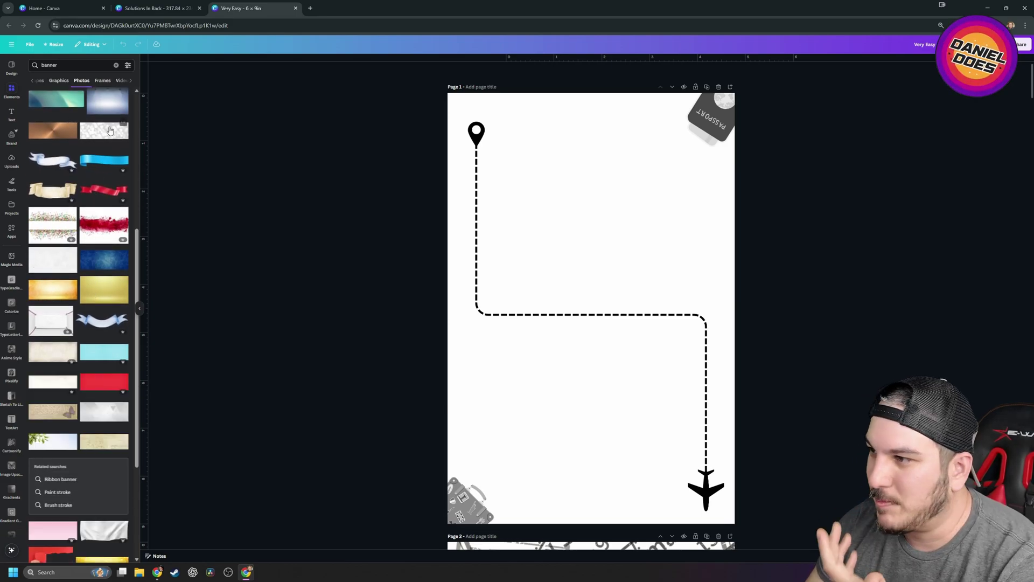
Try a grey bokeh banner photo at a reduced size on page 1 and delete it.
click(104, 201)
drag(539, 312, 532, 219)
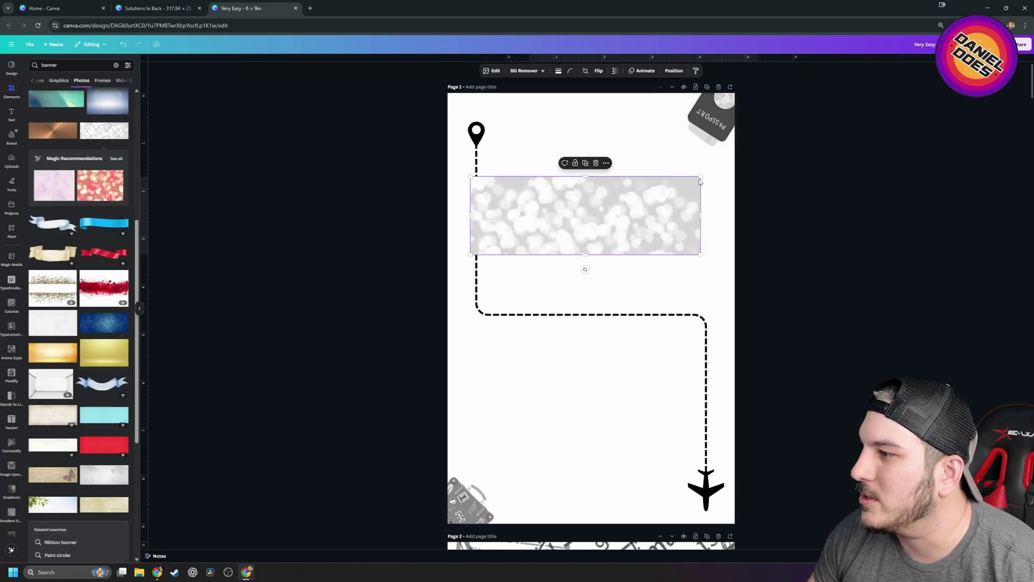
drag(699, 177, 605, 198)
drag(472, 208, 516, 189)
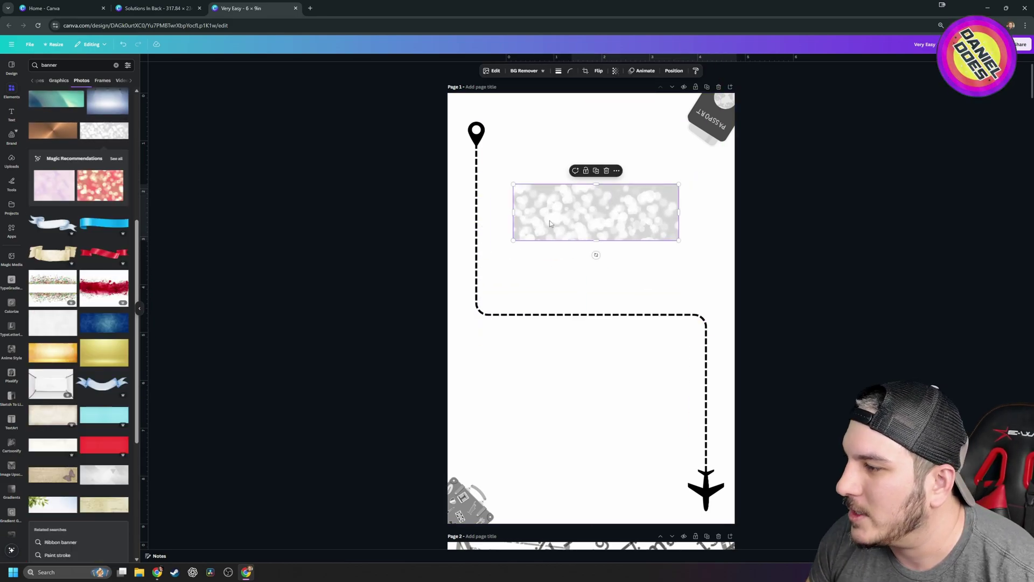
key(Delete)
Collapse the element search results and switch to the Sudoku puzzle book project in Book Bolt Studio.
scroll(57, 149, up, 3)
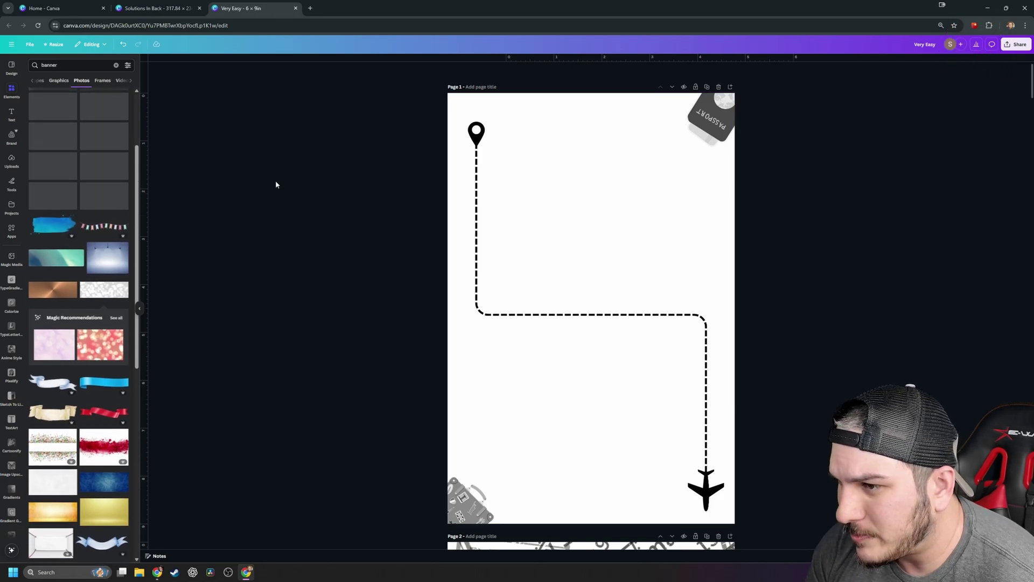
click(140, 308)
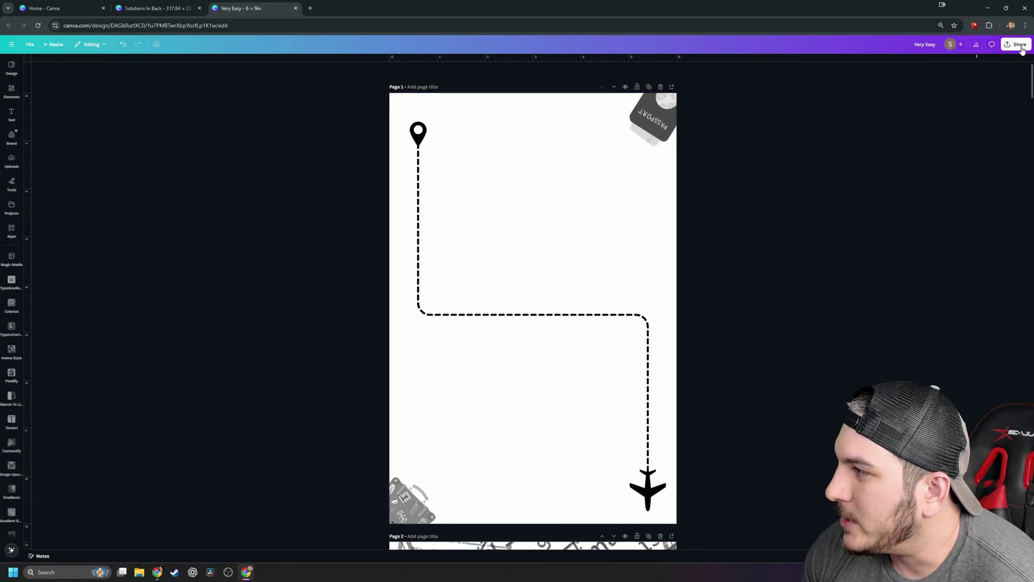
click(161, 577)
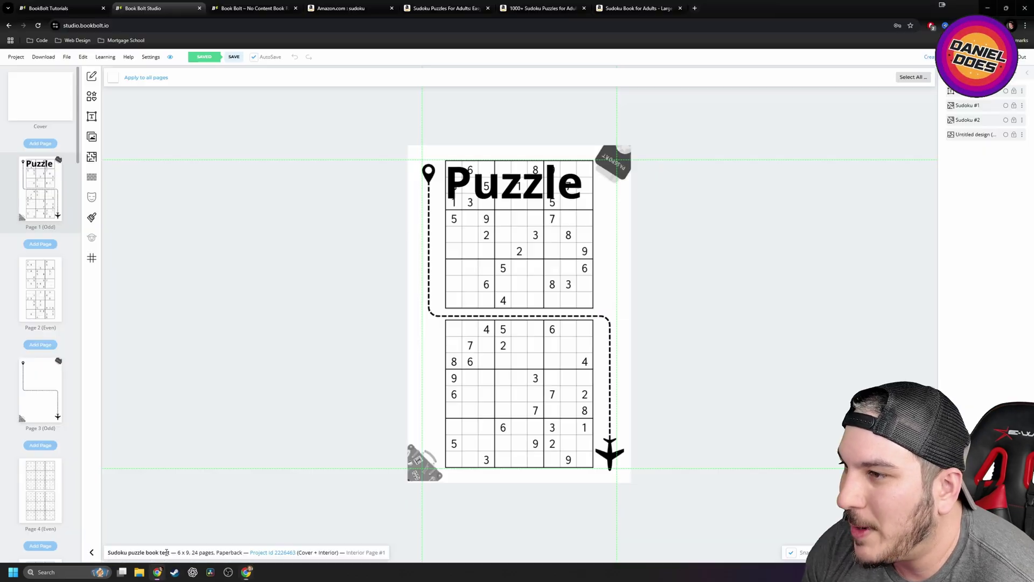
Look over the uploaded images library, close it, and switch to the Amazon search results for sudoku.
click(91, 139)
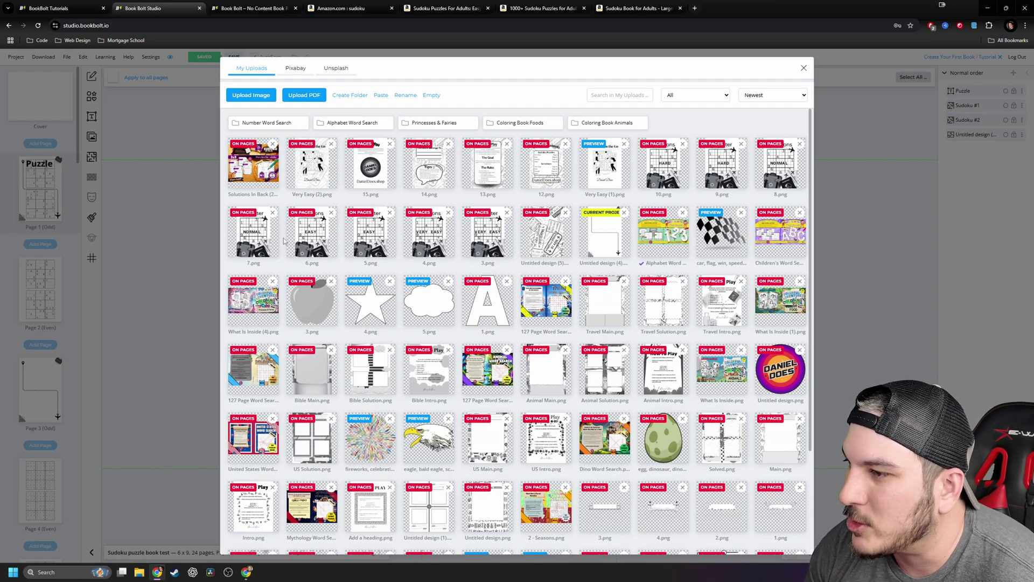
click(804, 69)
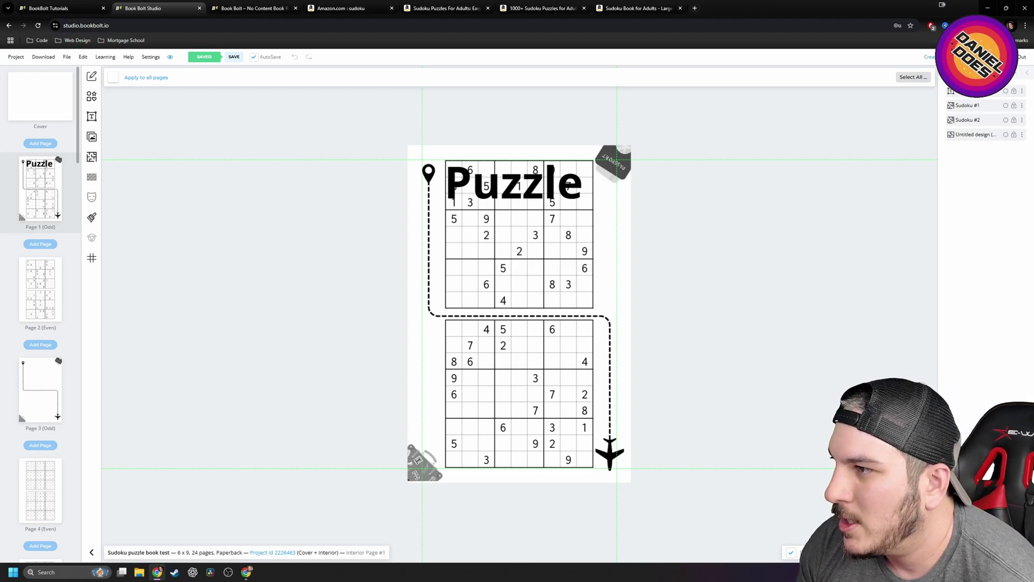
click(345, 8)
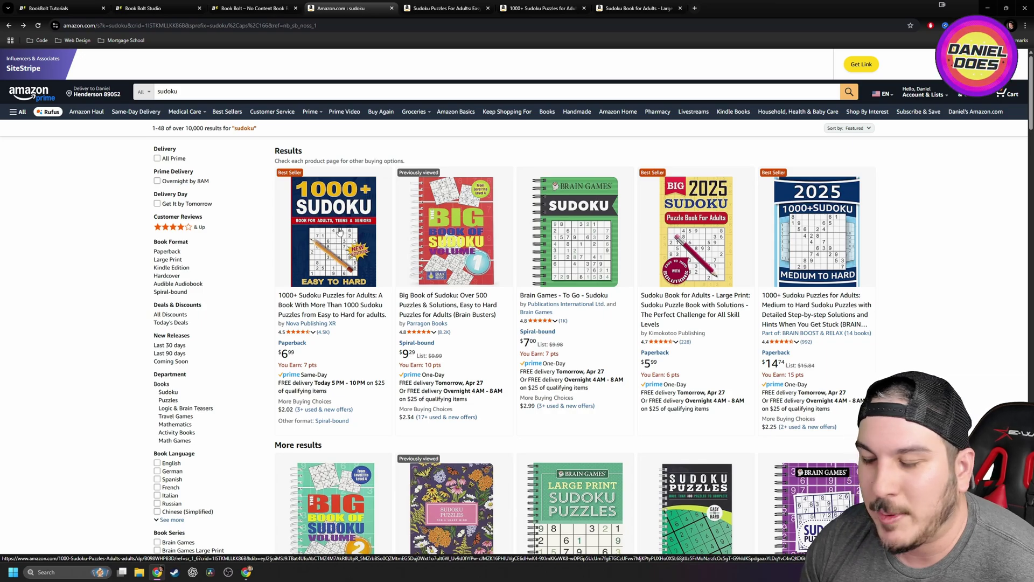
Examine the interior sample and the back and front cover images of the Amazon book "Sudoku Puzzles For Adults: Easy, Medium, Hard Large Print".
key(ctrl+Tab)
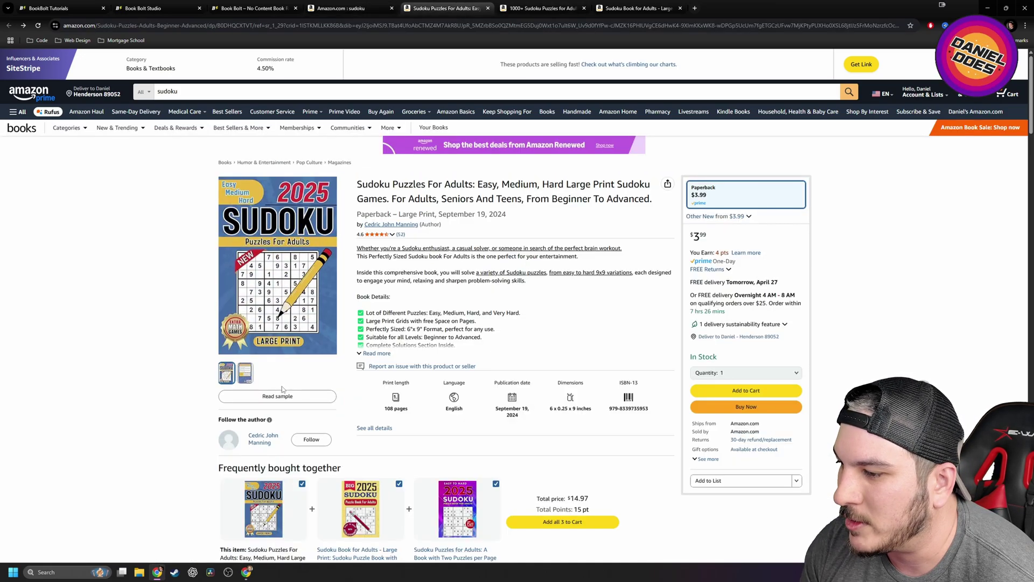
click(283, 401)
scroll(491, 303, down, 5)
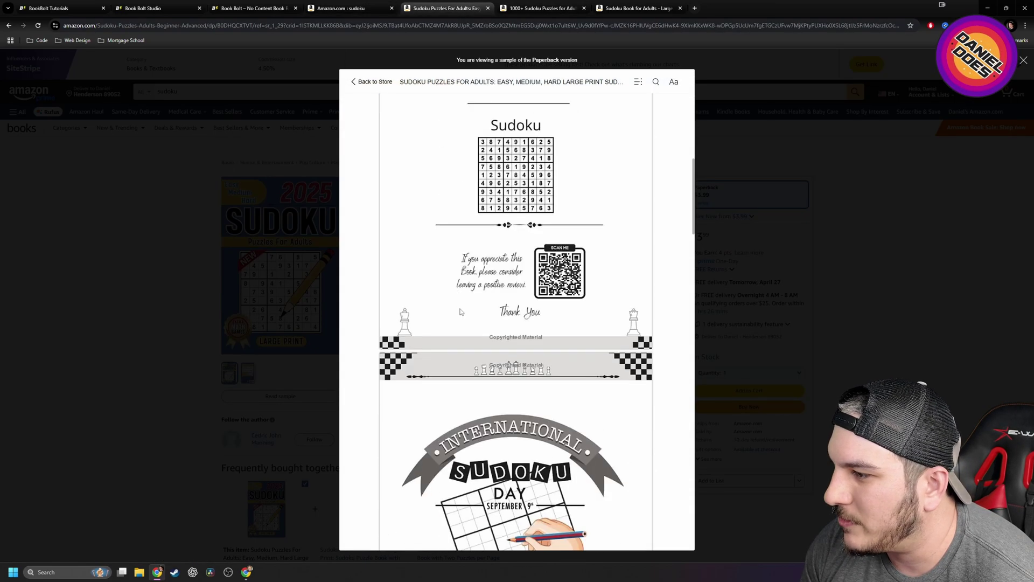
scroll(492, 302, down, 4)
scroll(596, 215, down, 15)
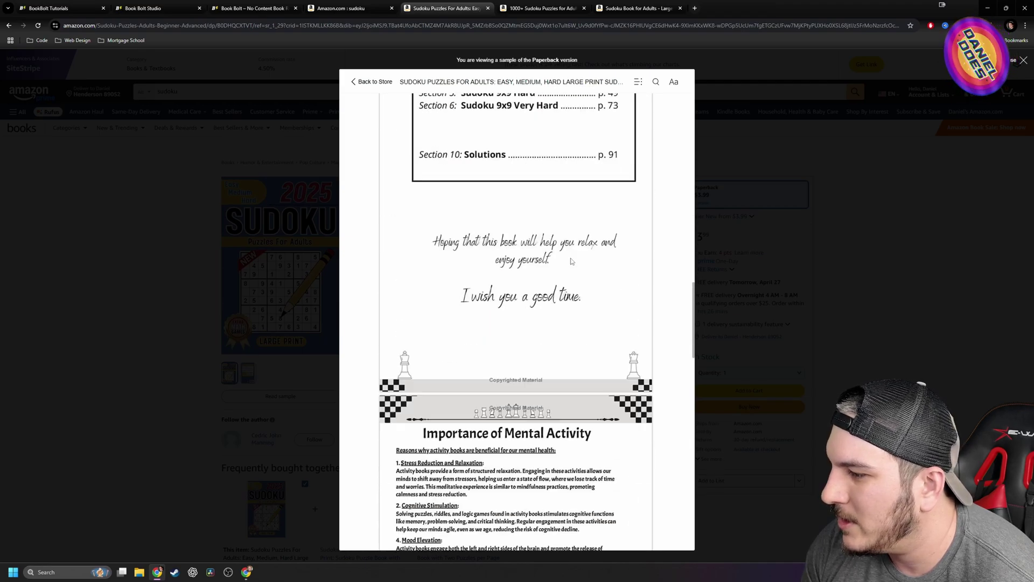
scroll(531, 277, down, 5)
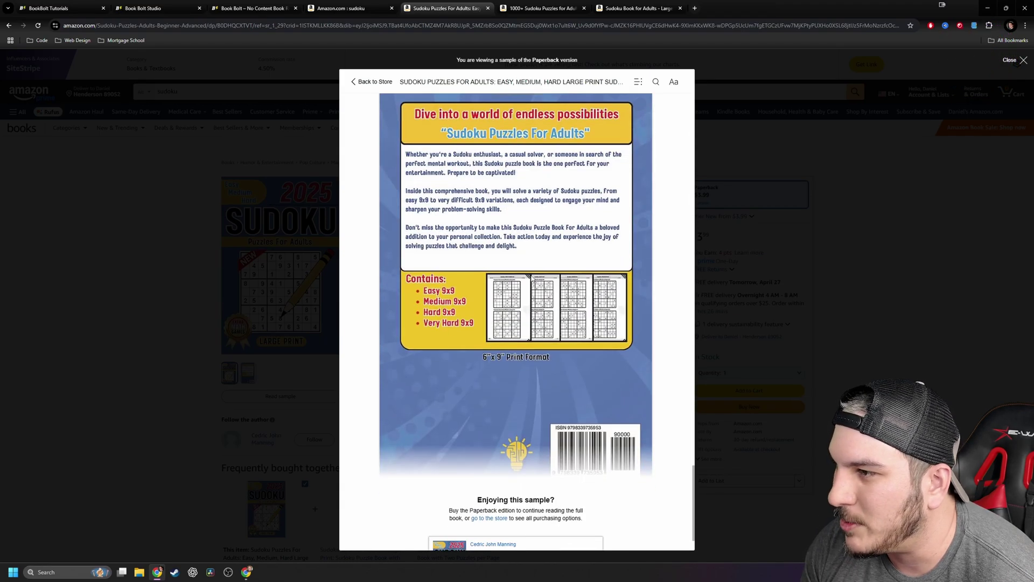
click(355, 83)
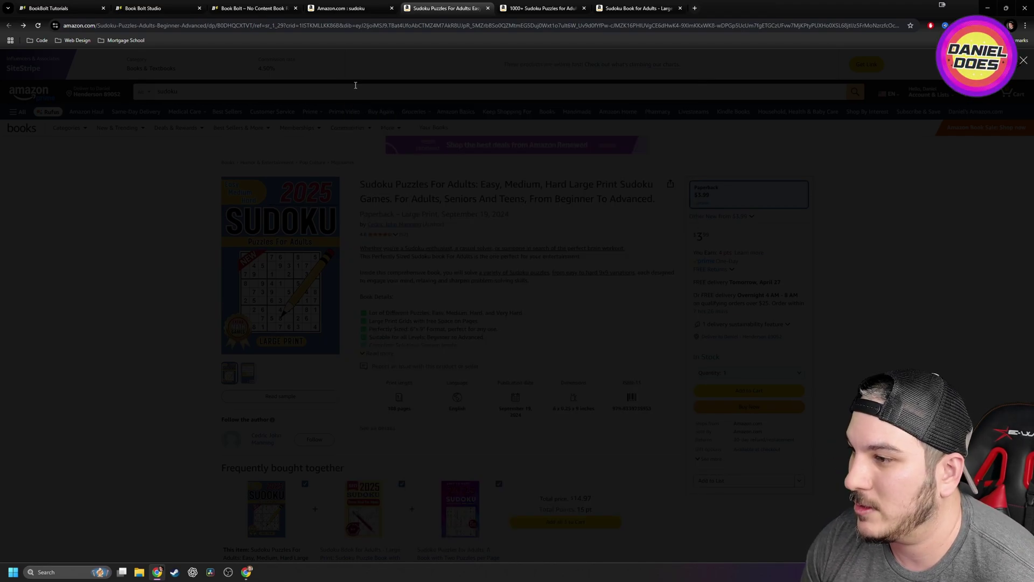
mouse_move(246, 374)
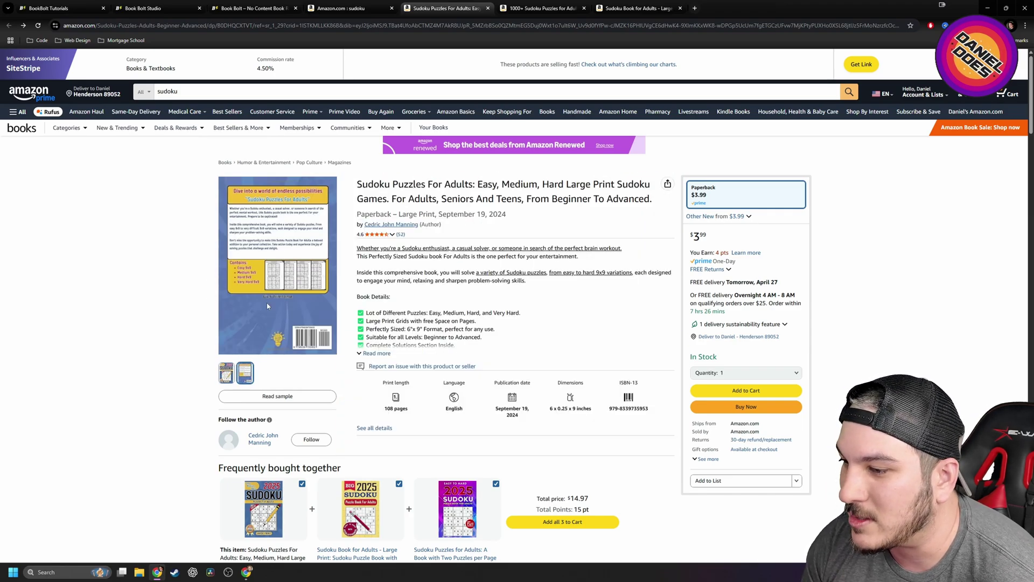
mouse_move(231, 382)
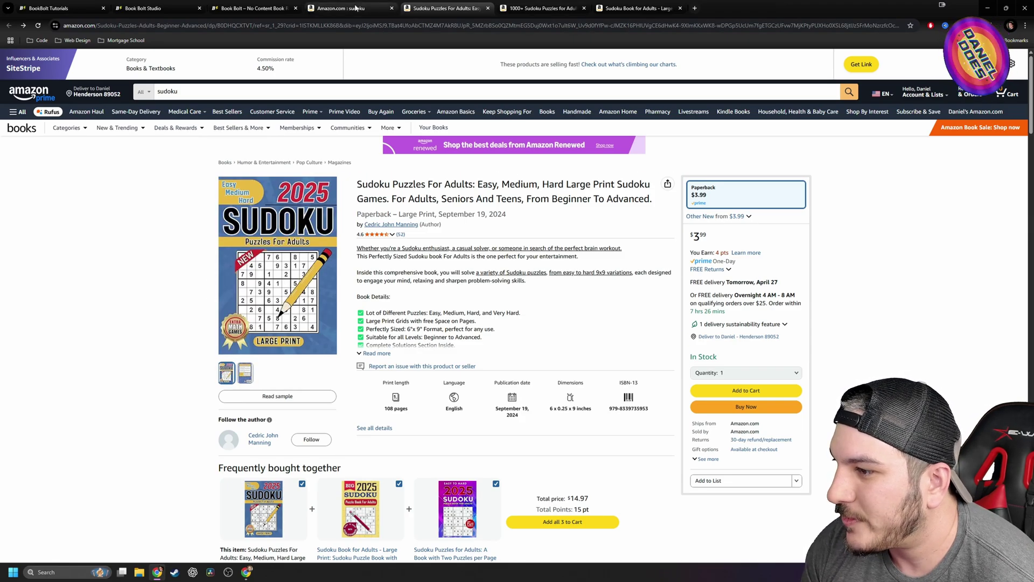
Examine the sample of the Amazon book "1000+ Sudoku Puzzles for Adults", including its rules, table of contents and puzzle page layout.
click(355, 8)
click(545, 7)
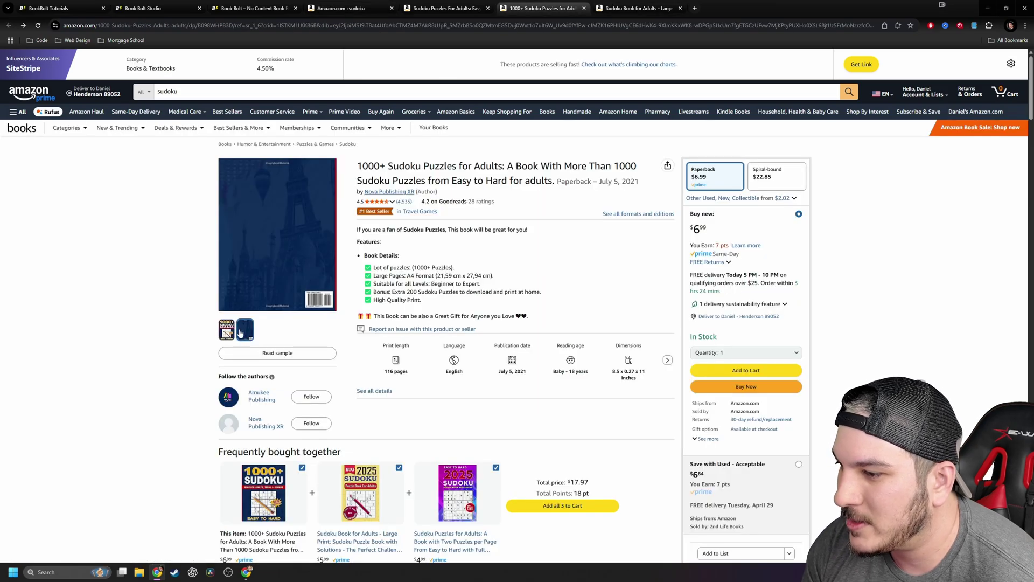
click(277, 354)
scroll(431, 286, down, 10)
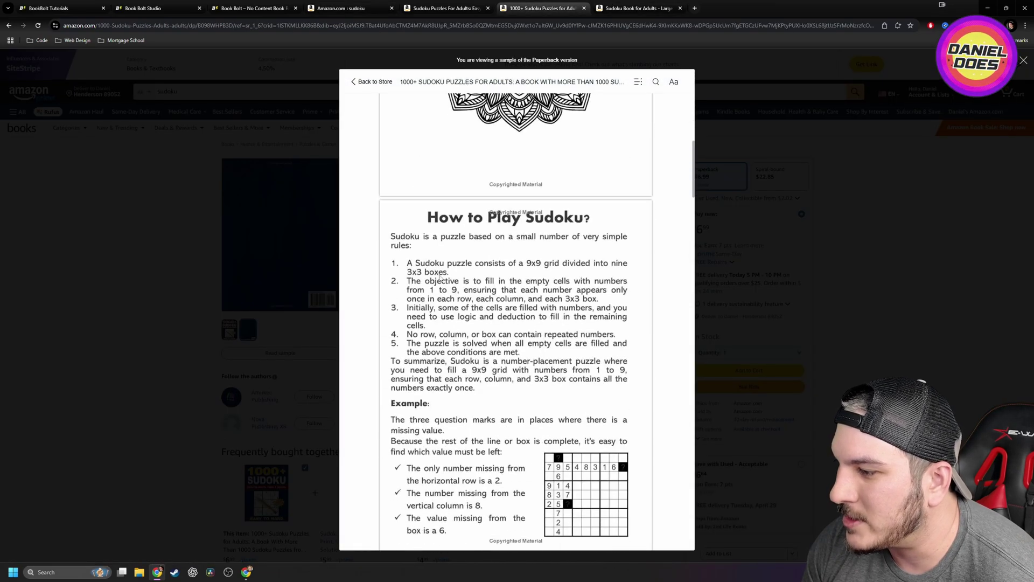
scroll(449, 275, down, 8)
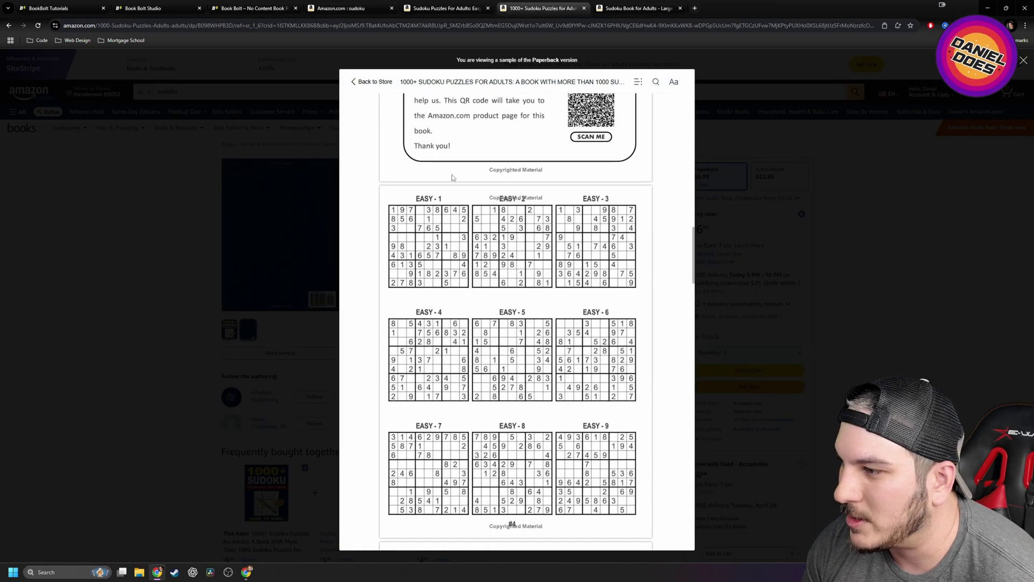
scroll(516, 251, down, 15)
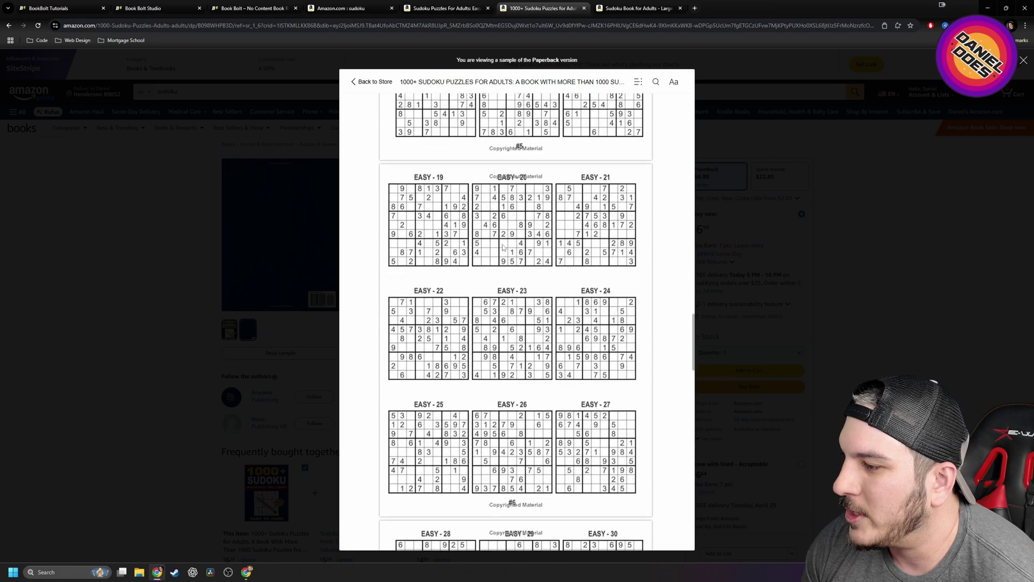
scroll(503, 248, up, 6)
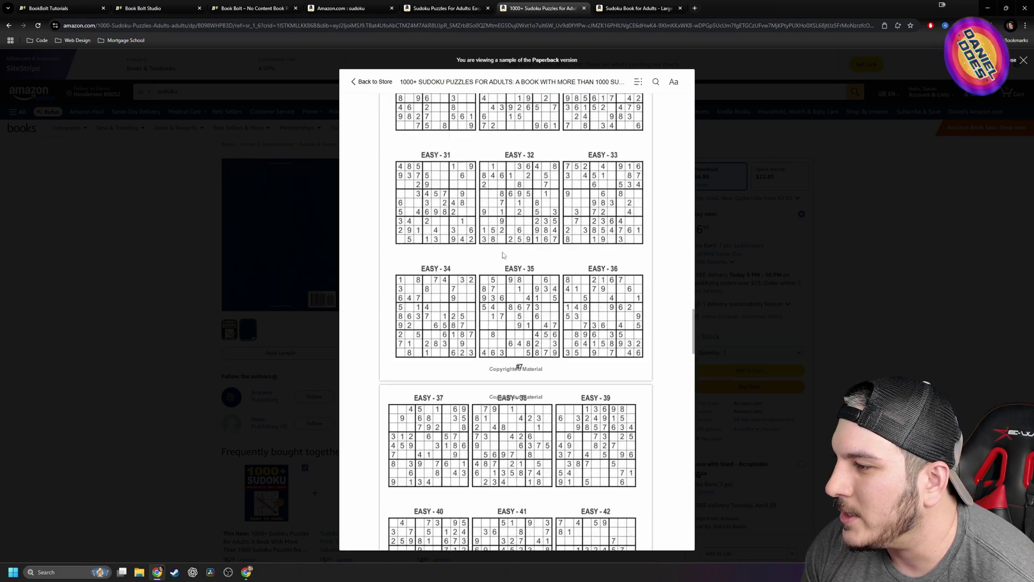
scroll(501, 253, up, 15)
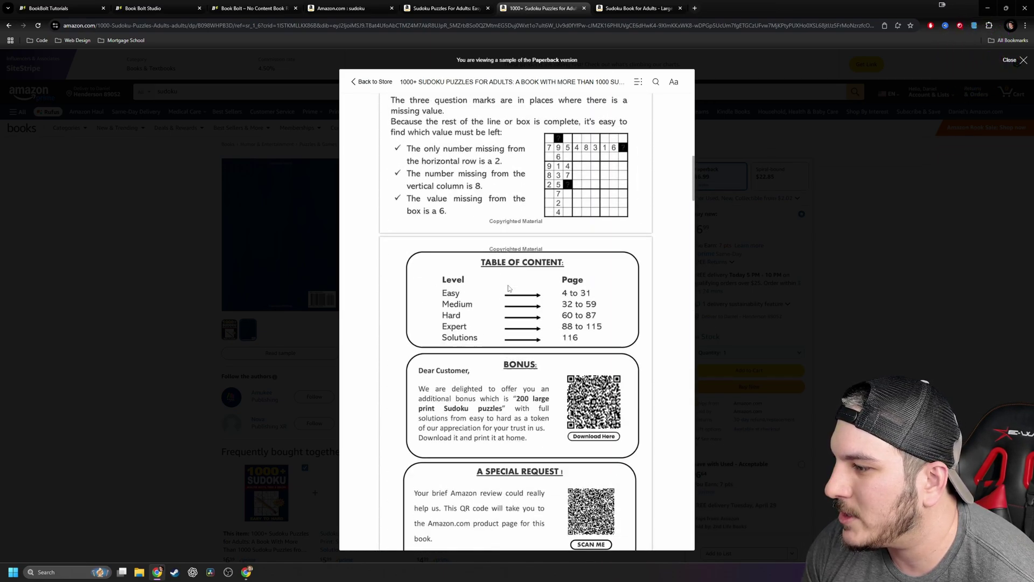
scroll(458, 334, up, 5)
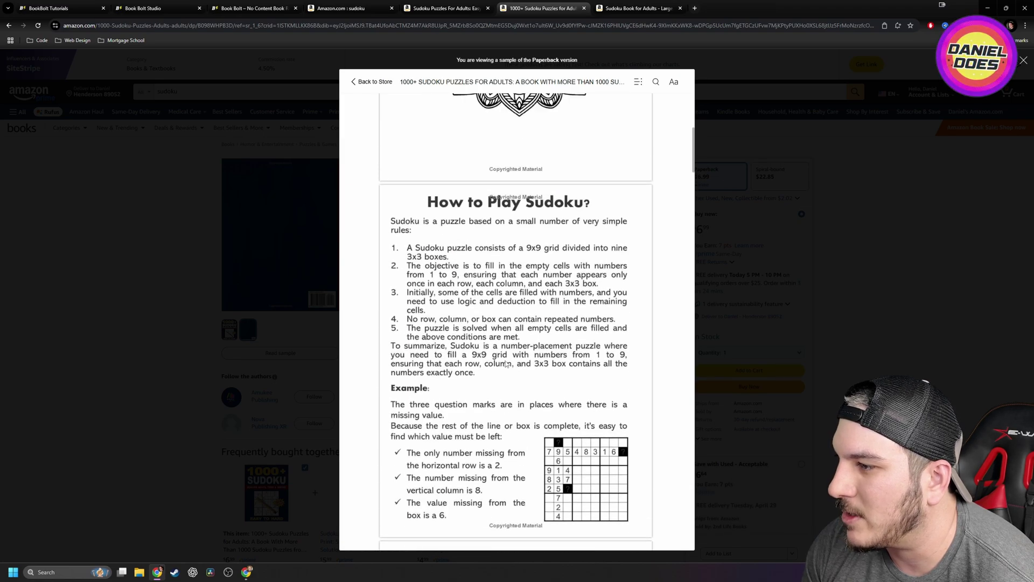
click(372, 82)
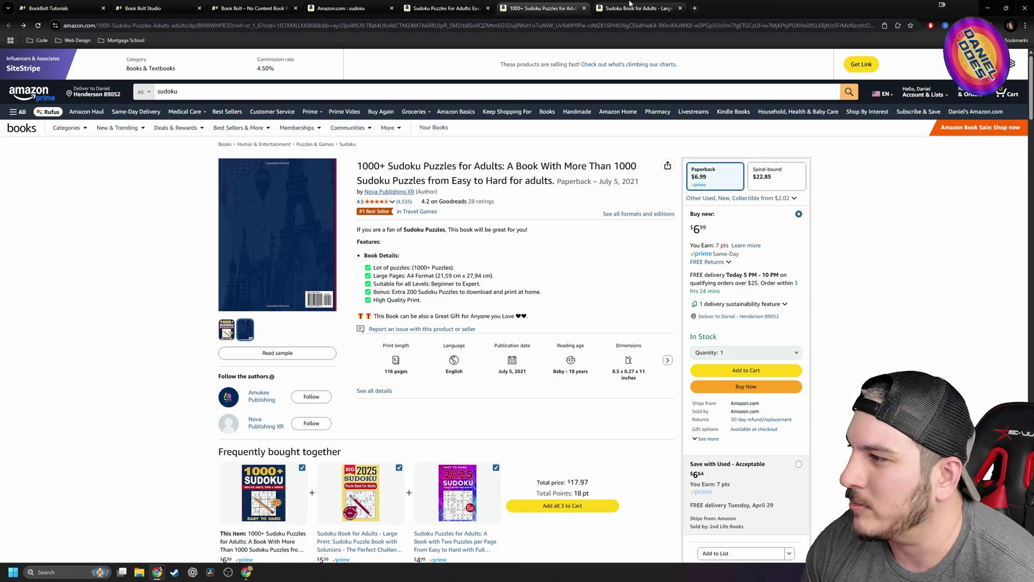
Review the puzzle pages in the sample of "Sudoku Book for Adults - Large Print", close it and switch back to Book Bolt Studio.
click(630, 6)
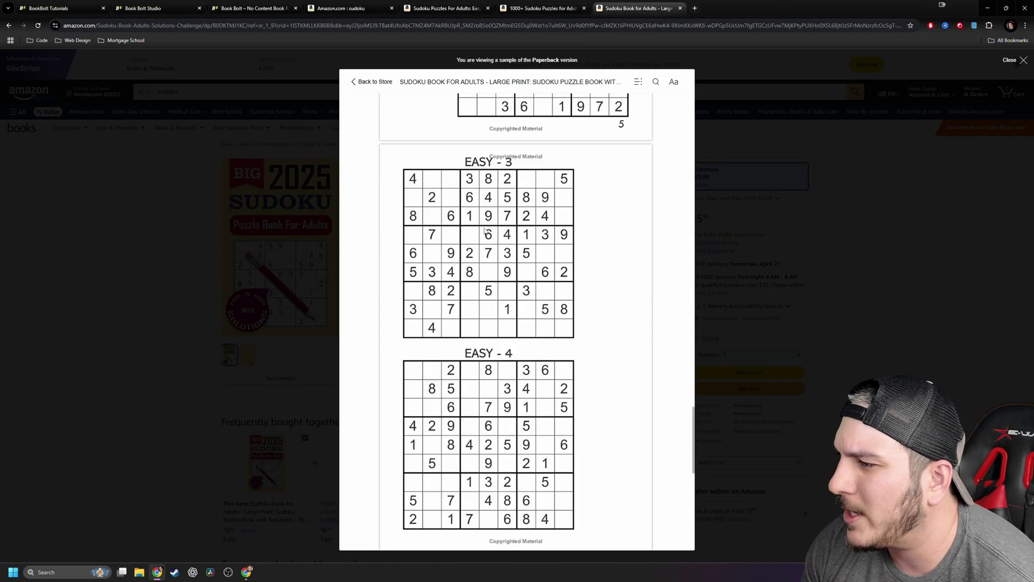
scroll(500, 330, up, 10)
scroll(567, 284, down, 6)
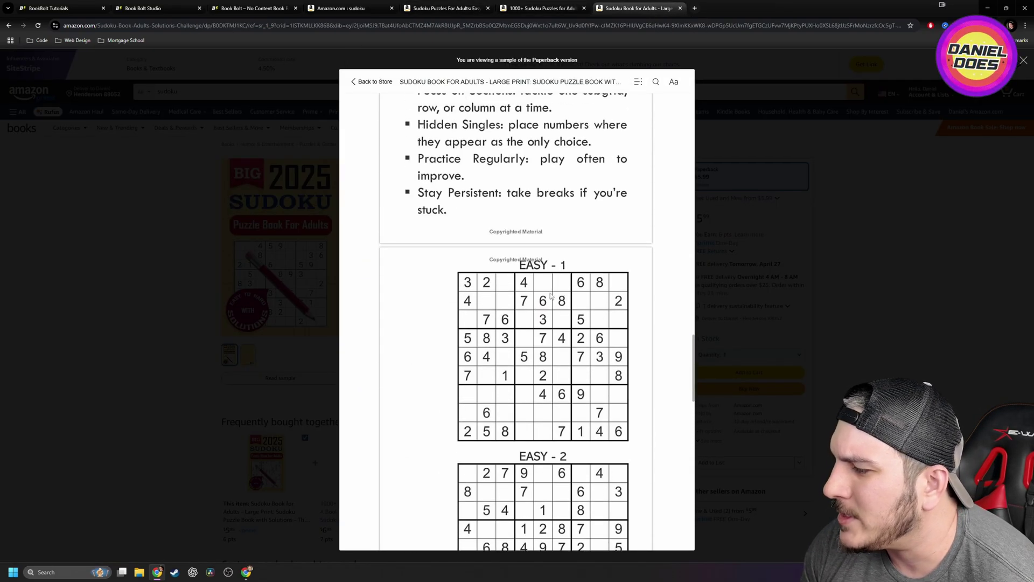
scroll(566, 285, down, 5)
scroll(517, 354, down, 2)
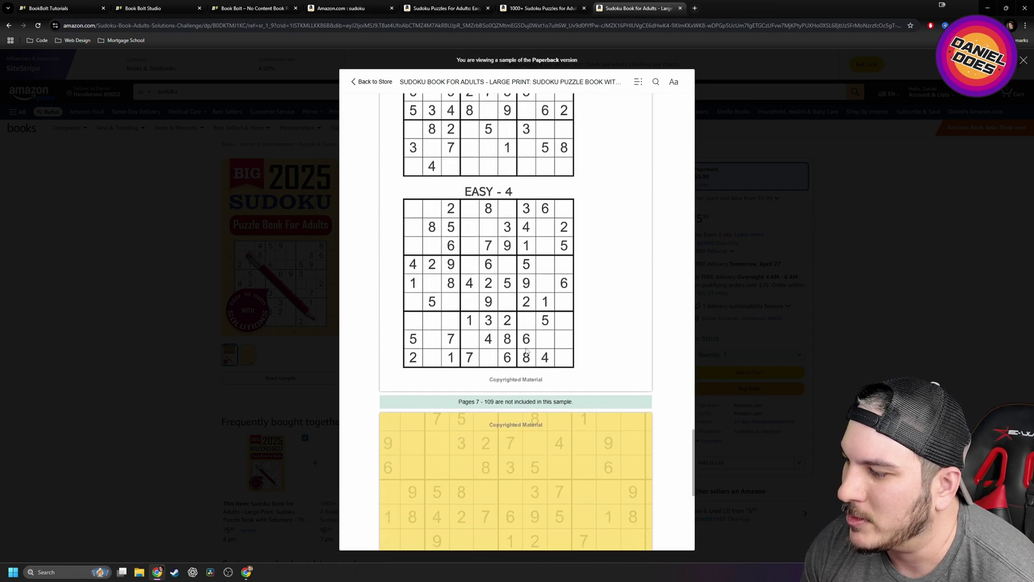
key(Escape)
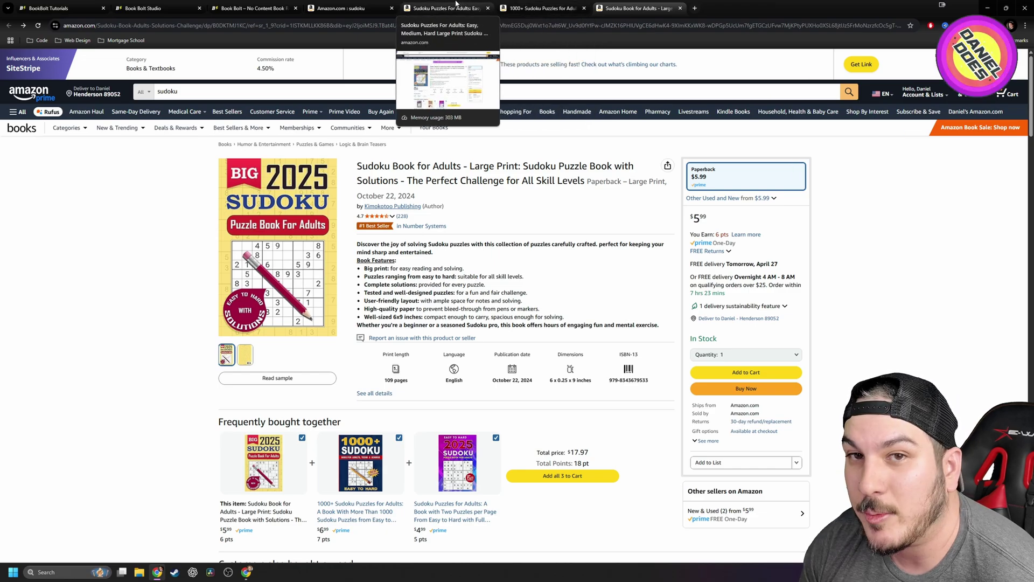
key(ctrl+2)
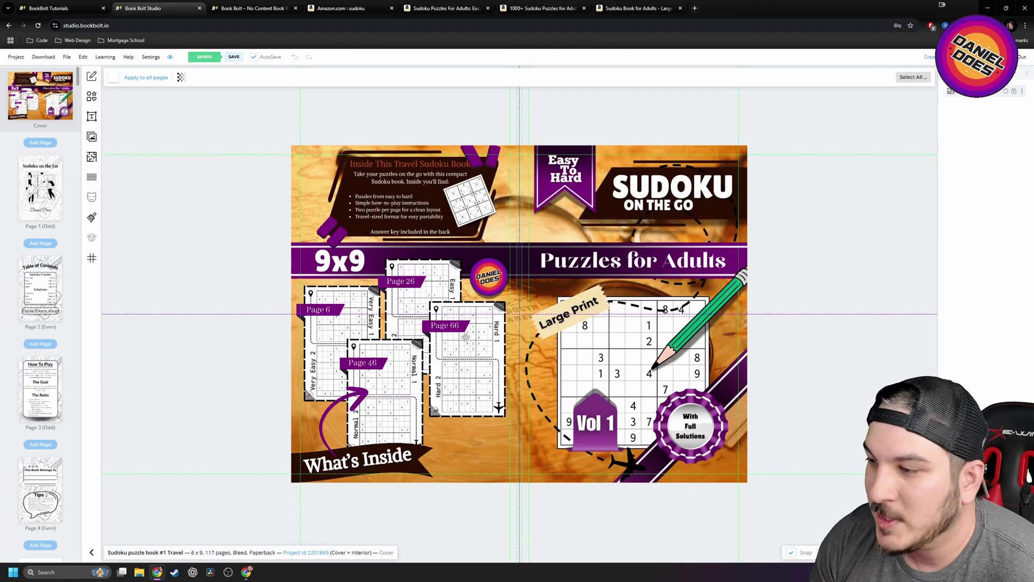